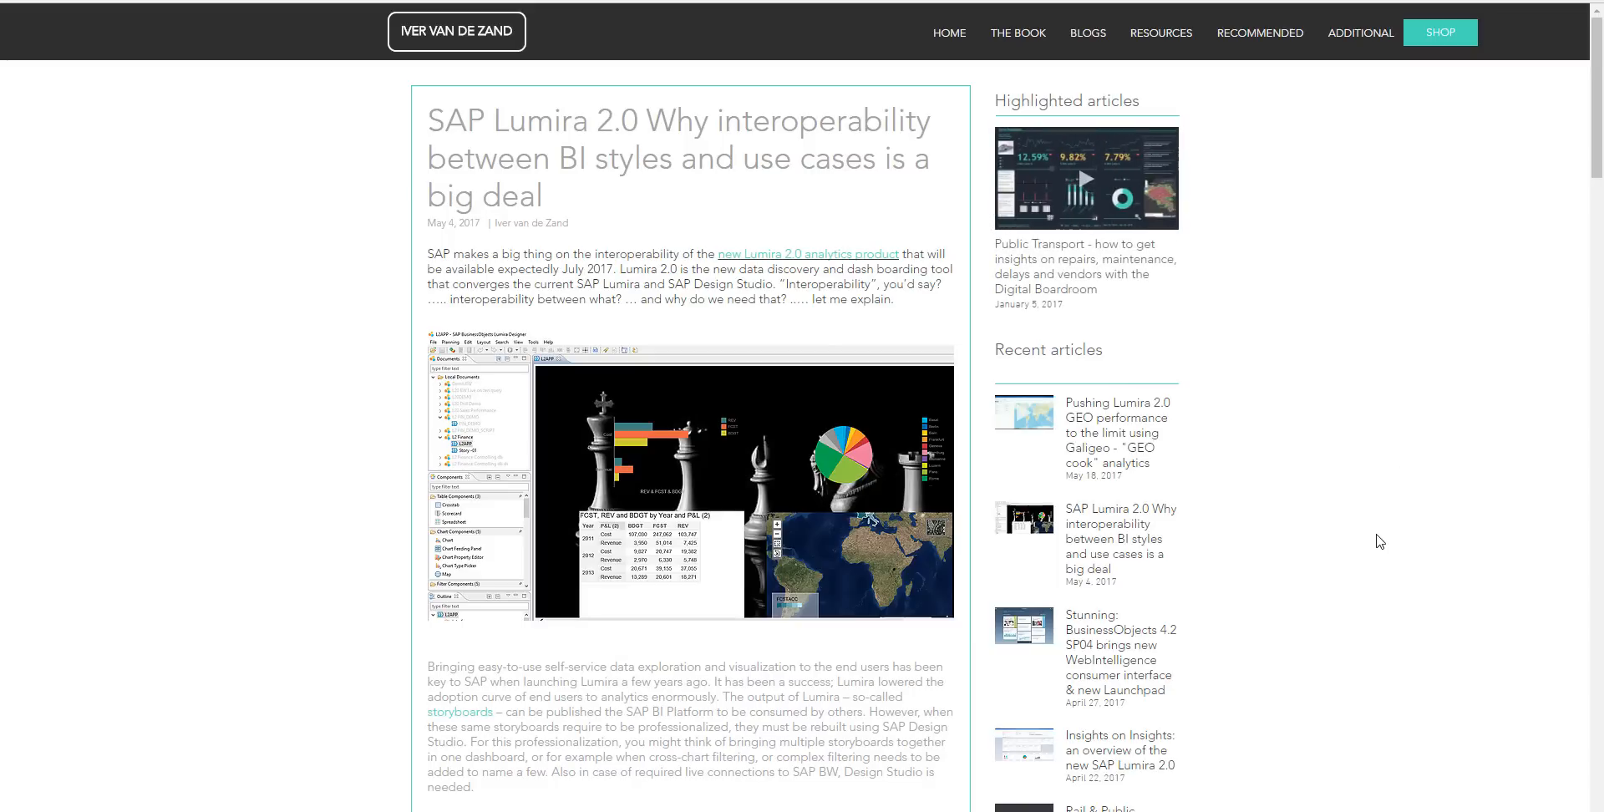
- Read the SAP Lumira 2.0 interoperability article from the introduction through the use cases to the Apply templates section
scroll(1379, 542, down, 7)
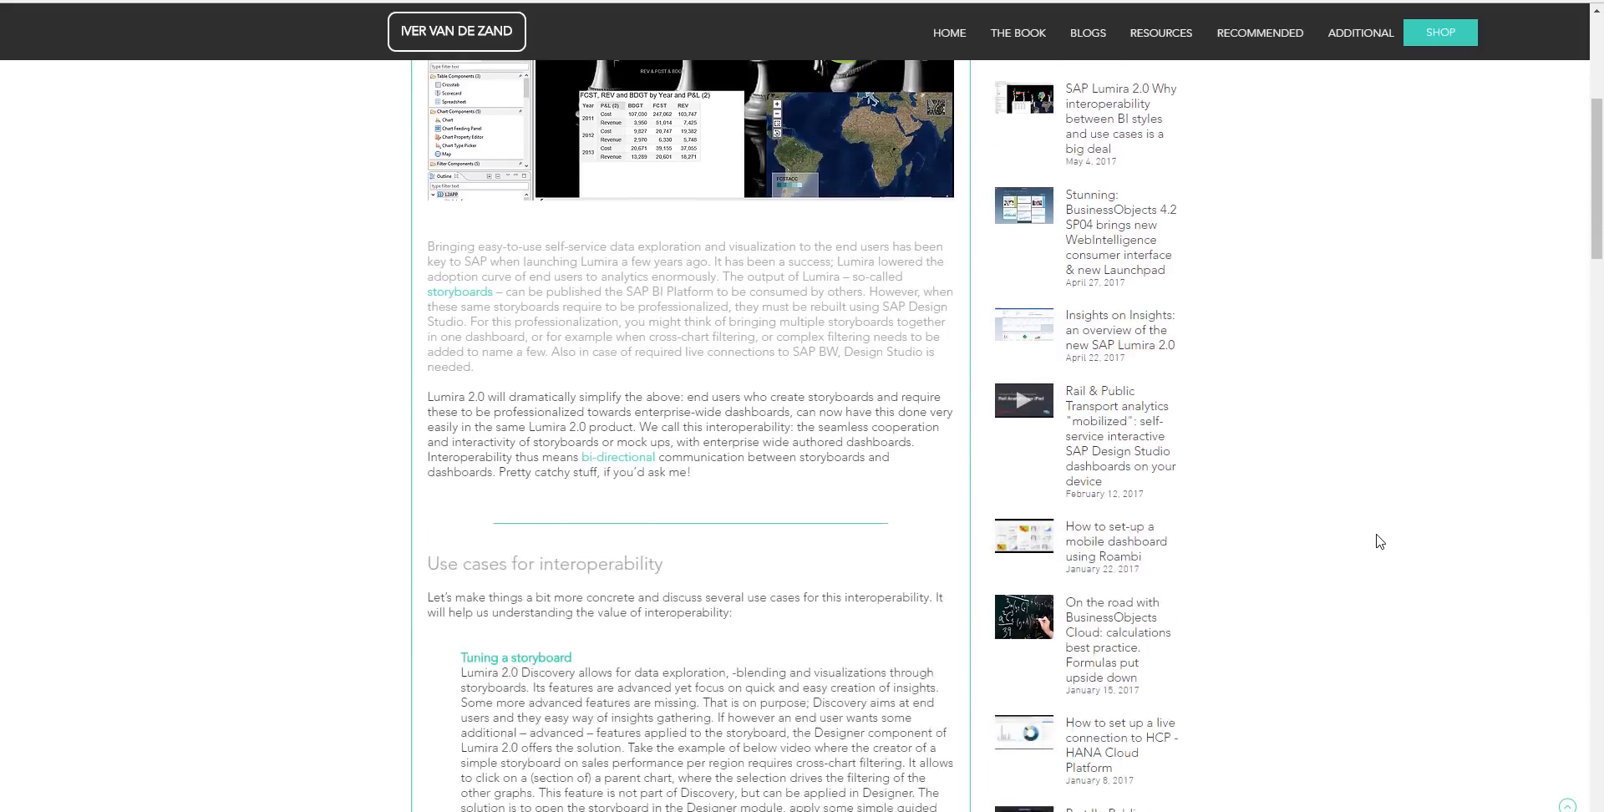
scroll(1379, 542, down, 4)
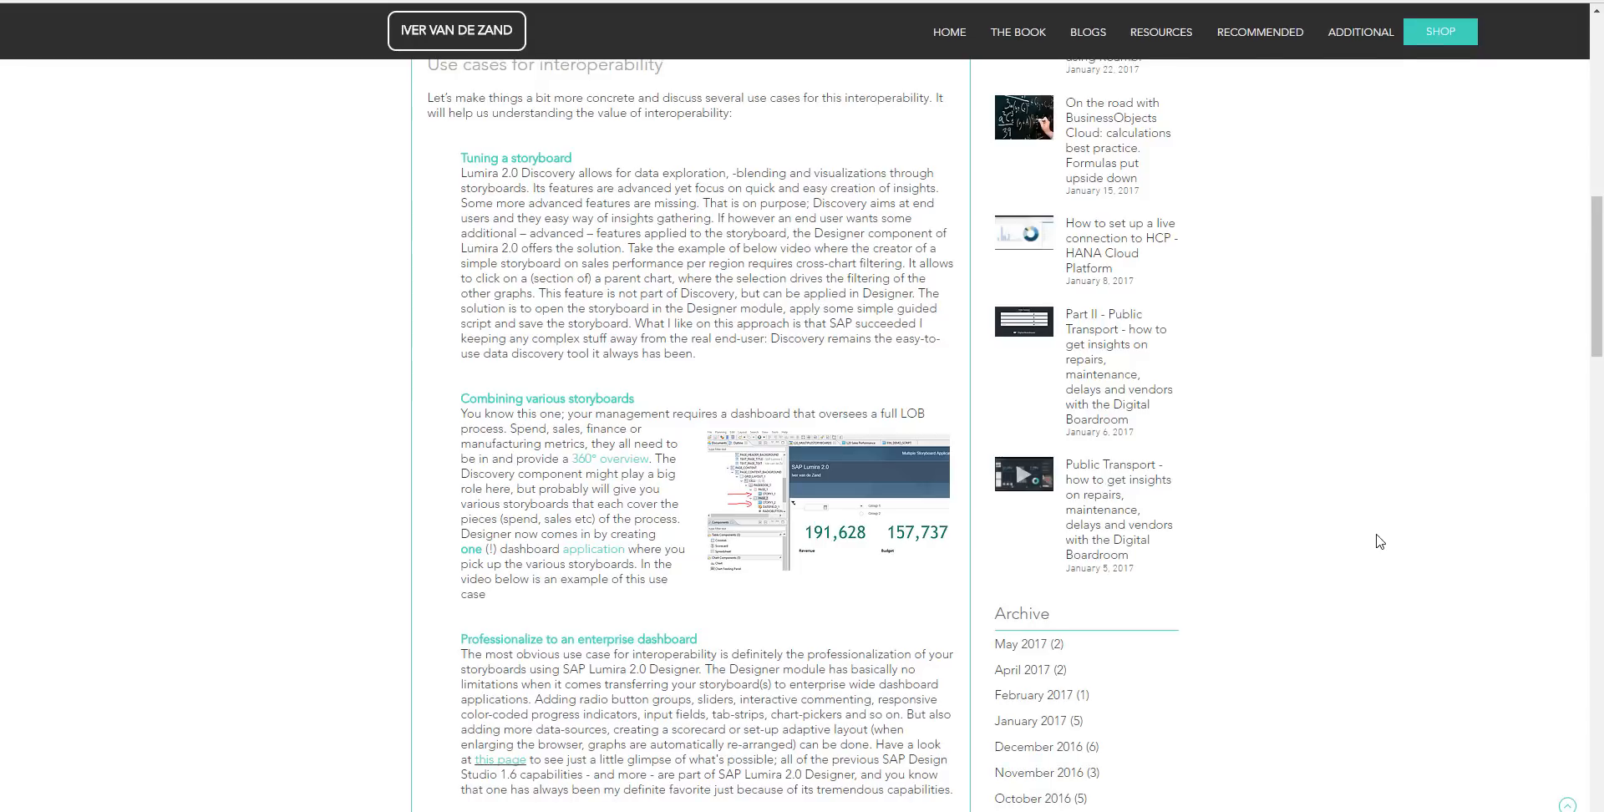
scroll(1379, 541, down, 2)
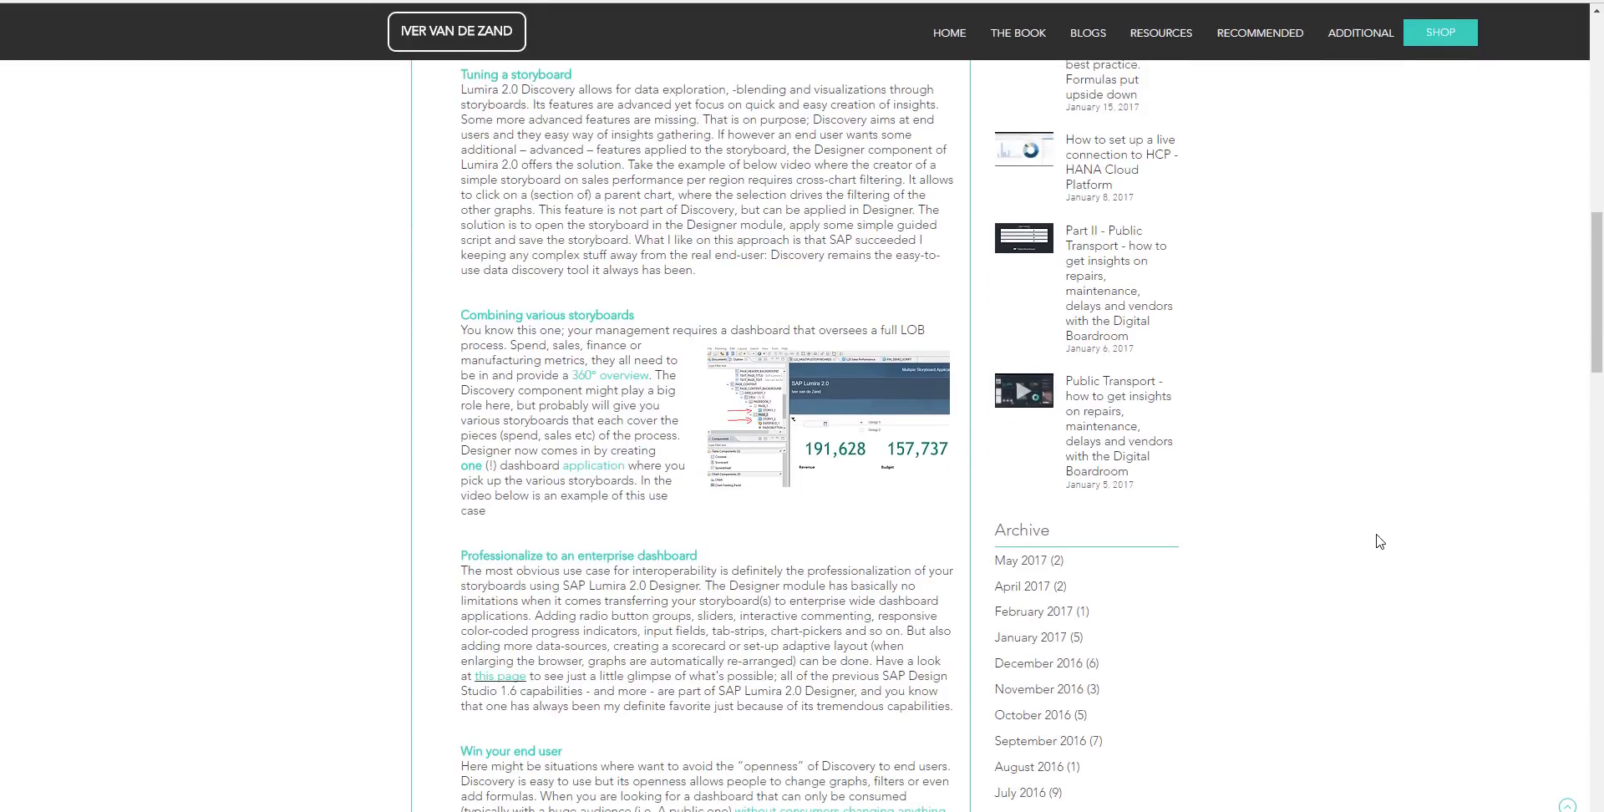
scroll(1379, 541, down, 3)
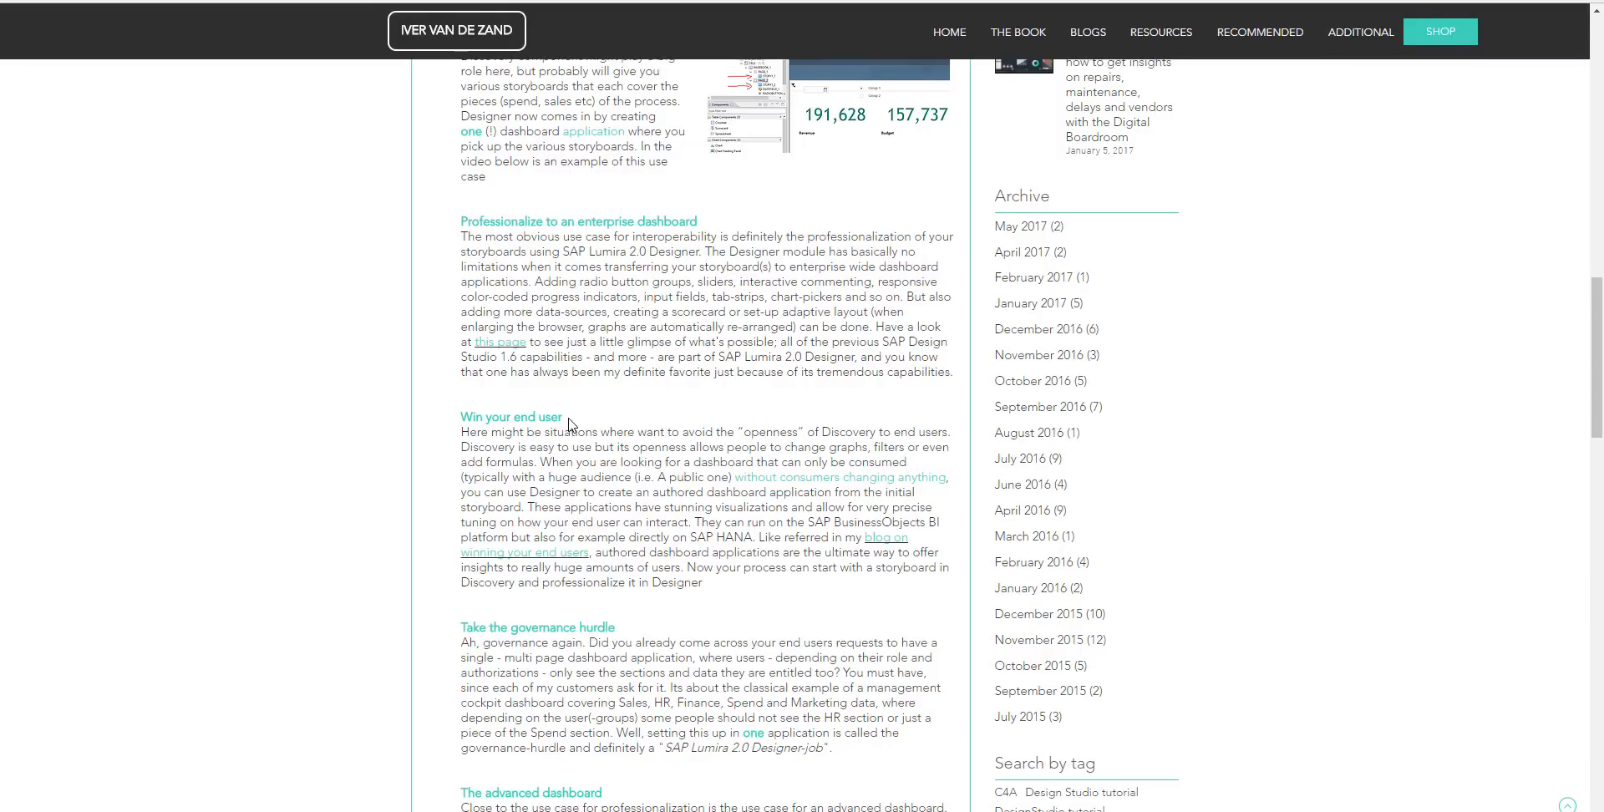
scroll(568, 424, down, 4)
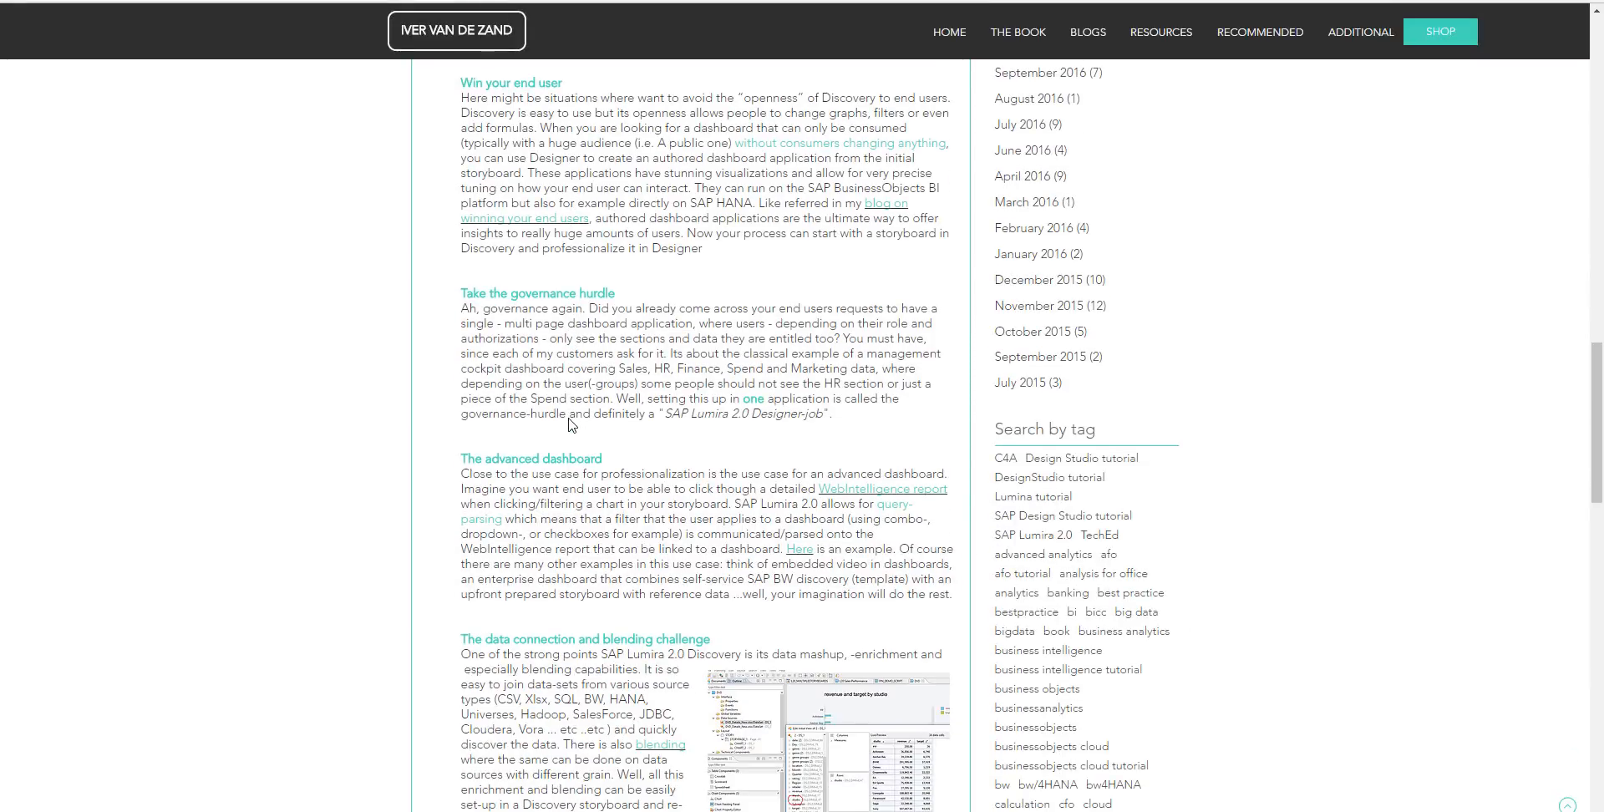
scroll(568, 424, down, 1)
scroll(568, 425, down, 1)
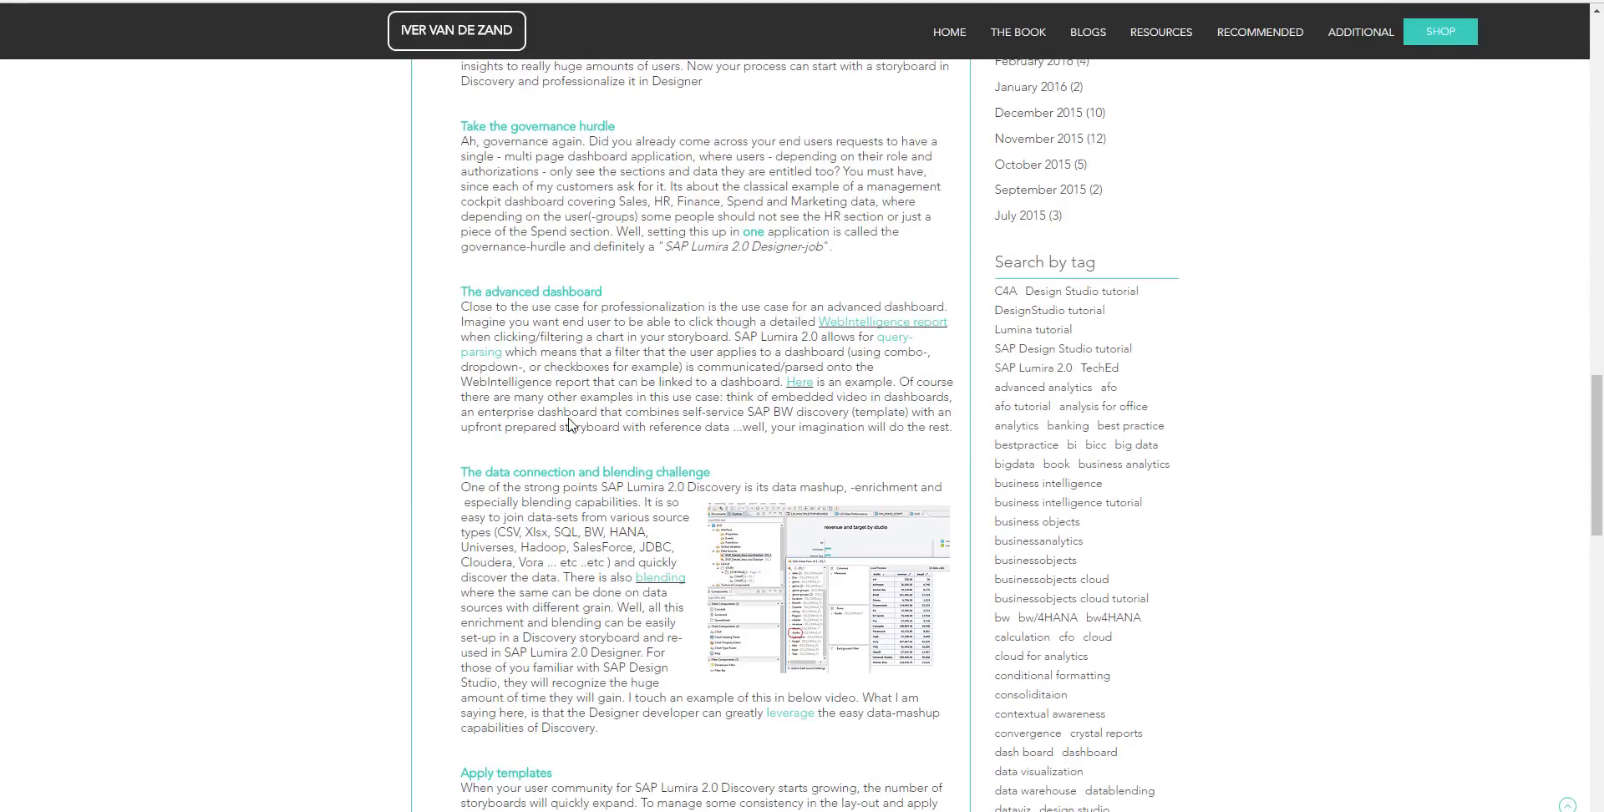
scroll(568, 425, down, 2)
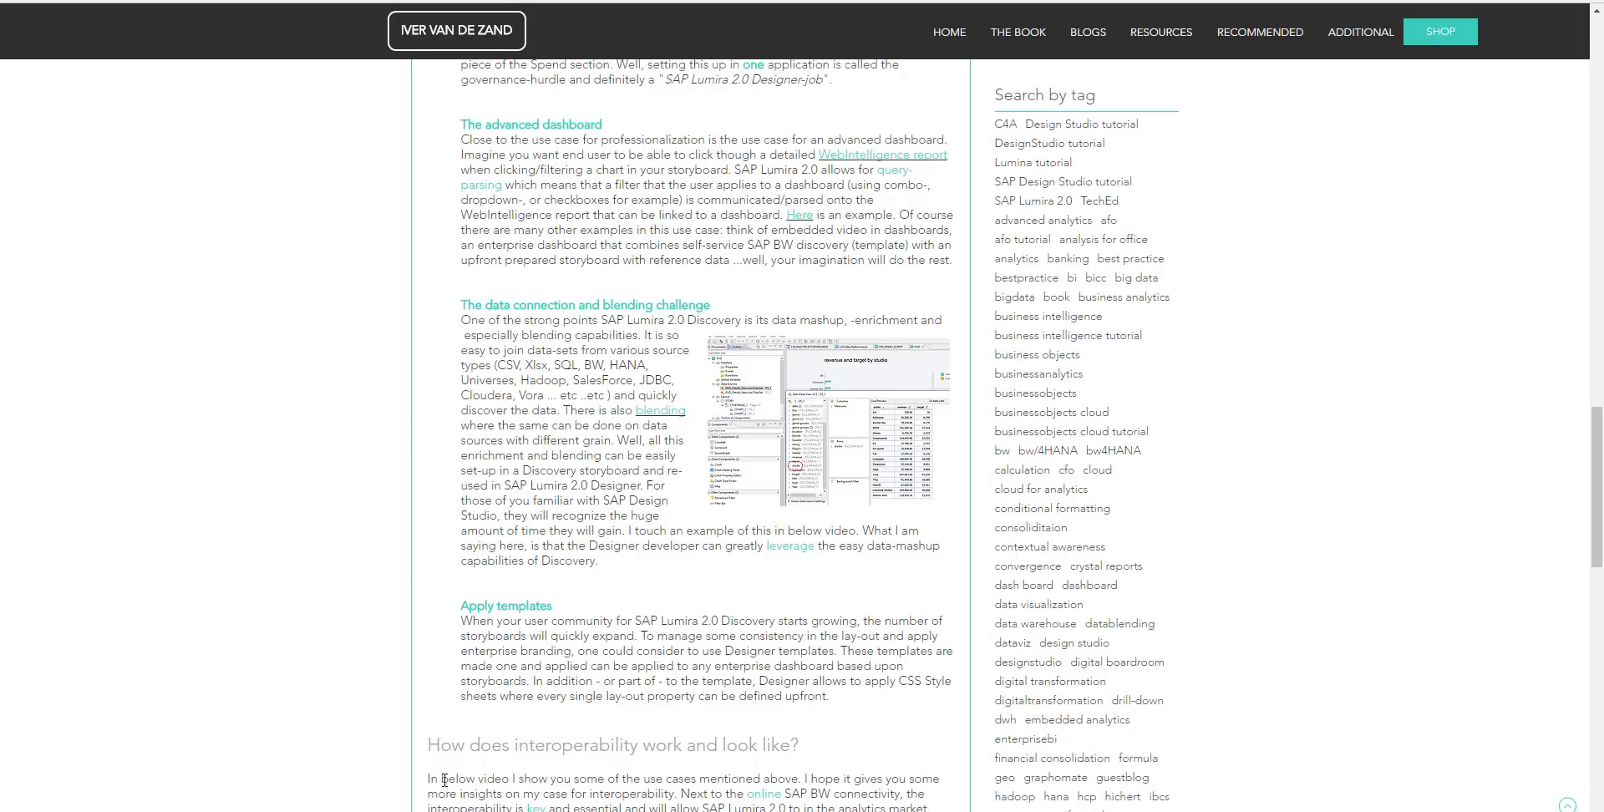
- Switch to the I075020_Sales_region.xlsx workbook in Excel, select columns M_Sales_Target through Budget_LastYr and examine the remaining columns up to Lon
mouse_move(446, 808)
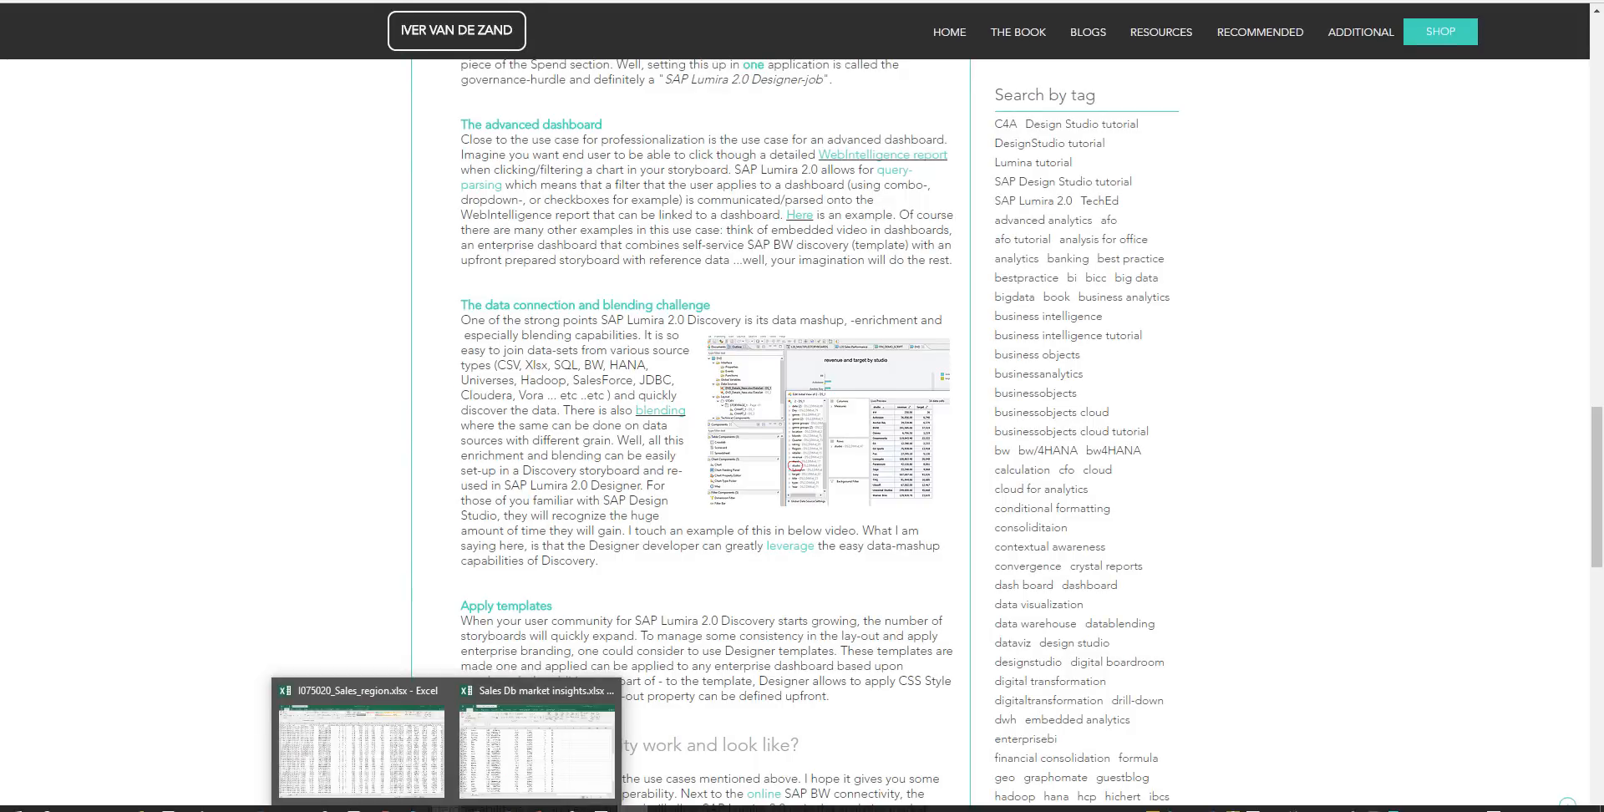
click(395, 767)
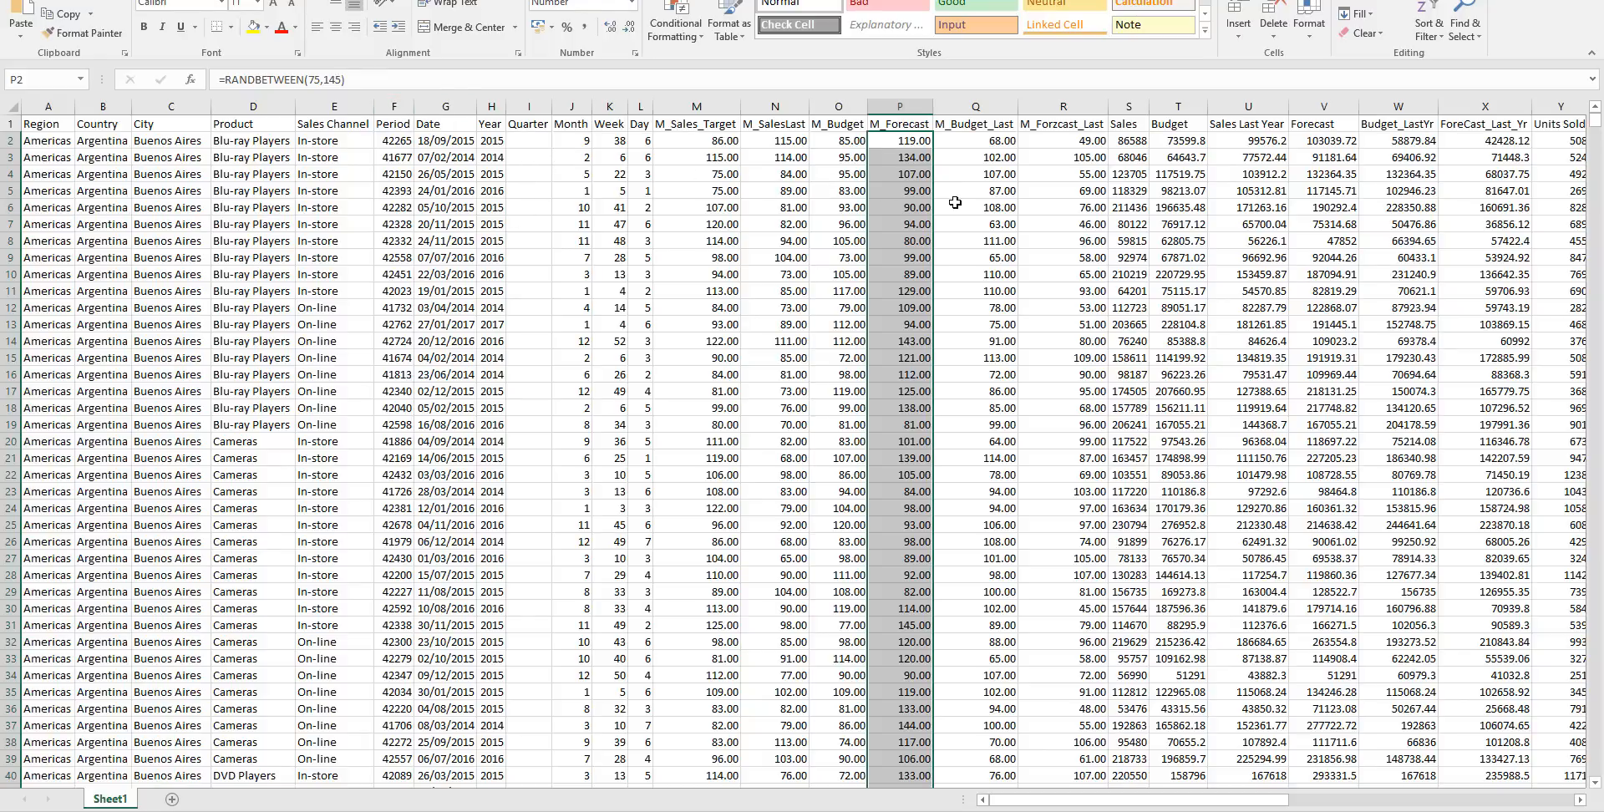
drag(717, 102, 1403, 102)
drag(1021, 804, 1347, 744)
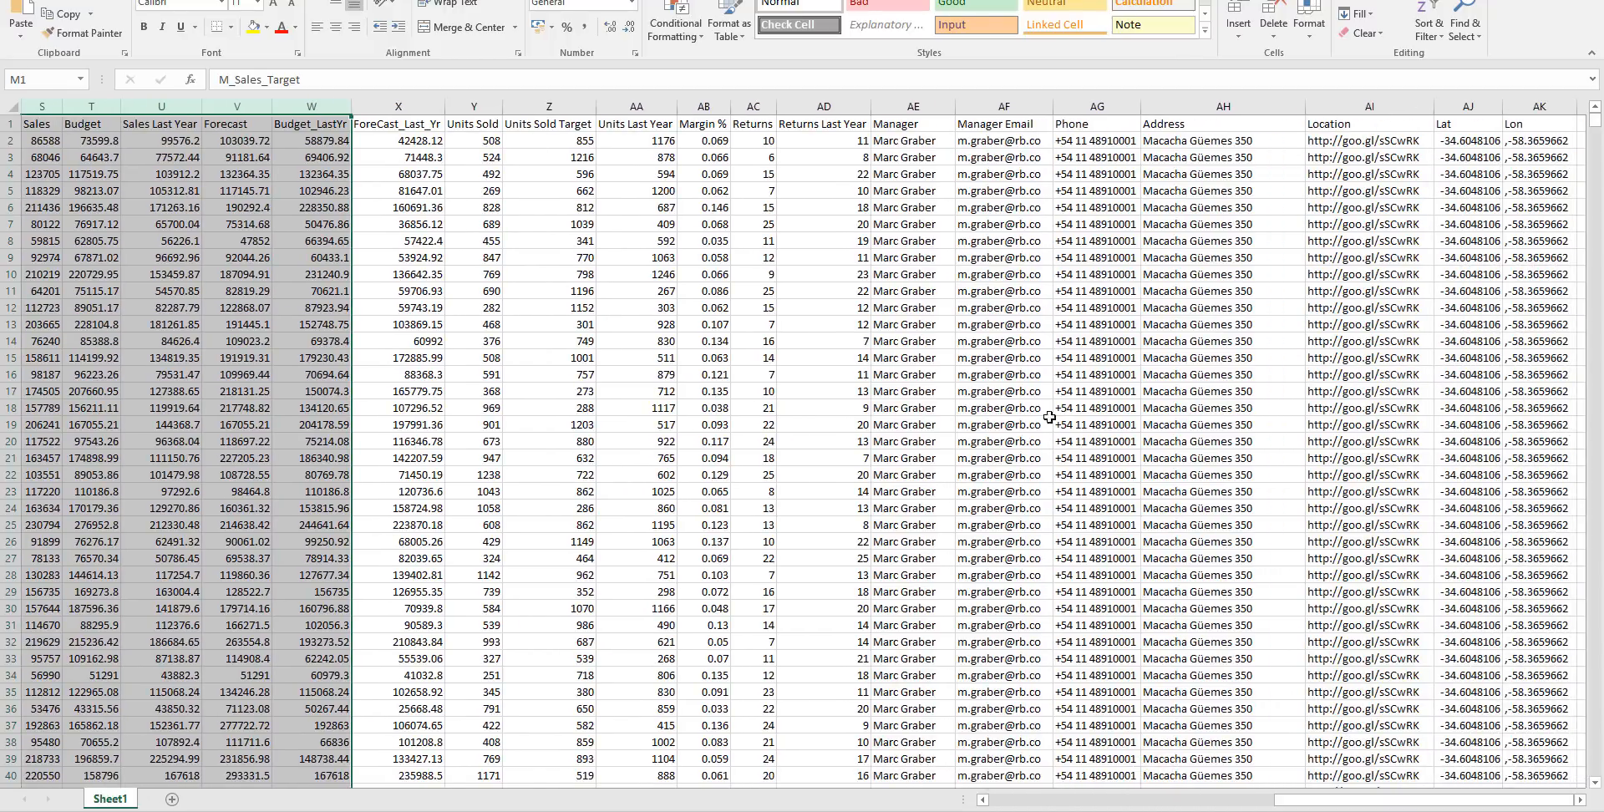
- Switch to the Sales Db market insights workbook, maximize its window and show the Records sheet from its header row
mouse_move(198, 810)
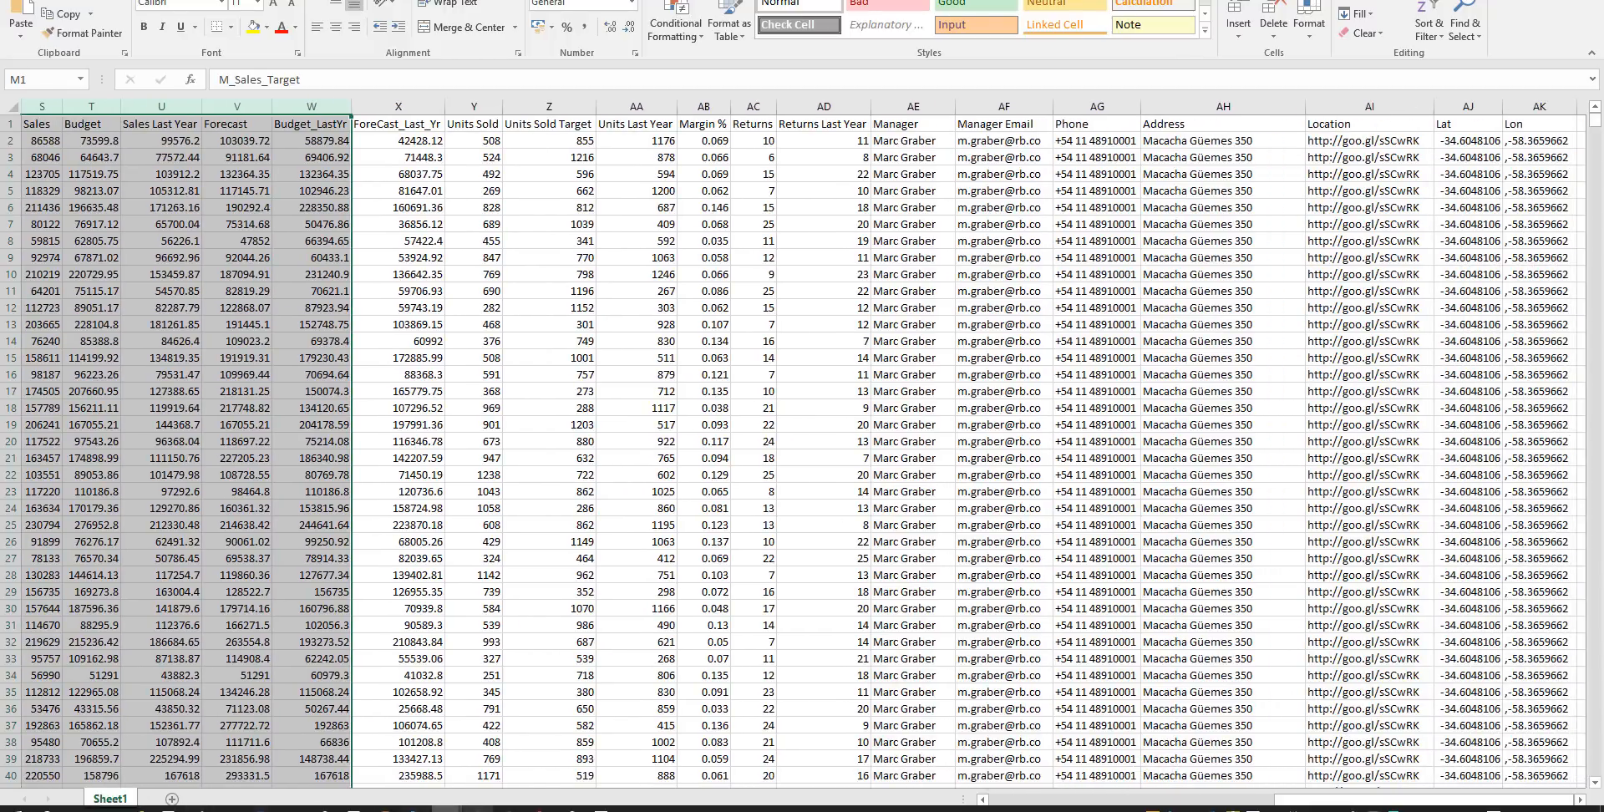
mouse_move(446, 807)
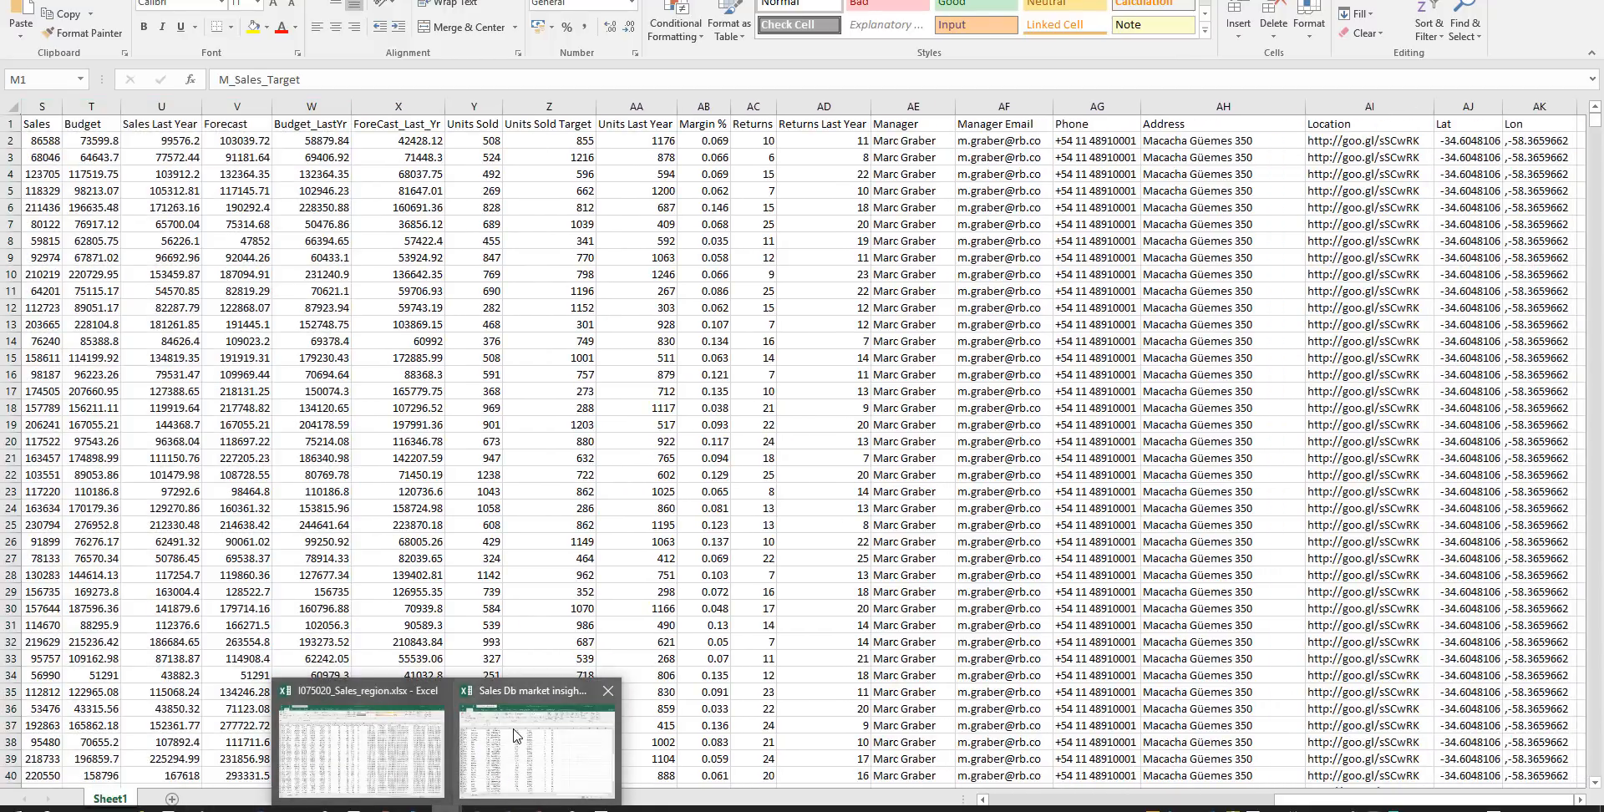
mouse_move(515, 739)
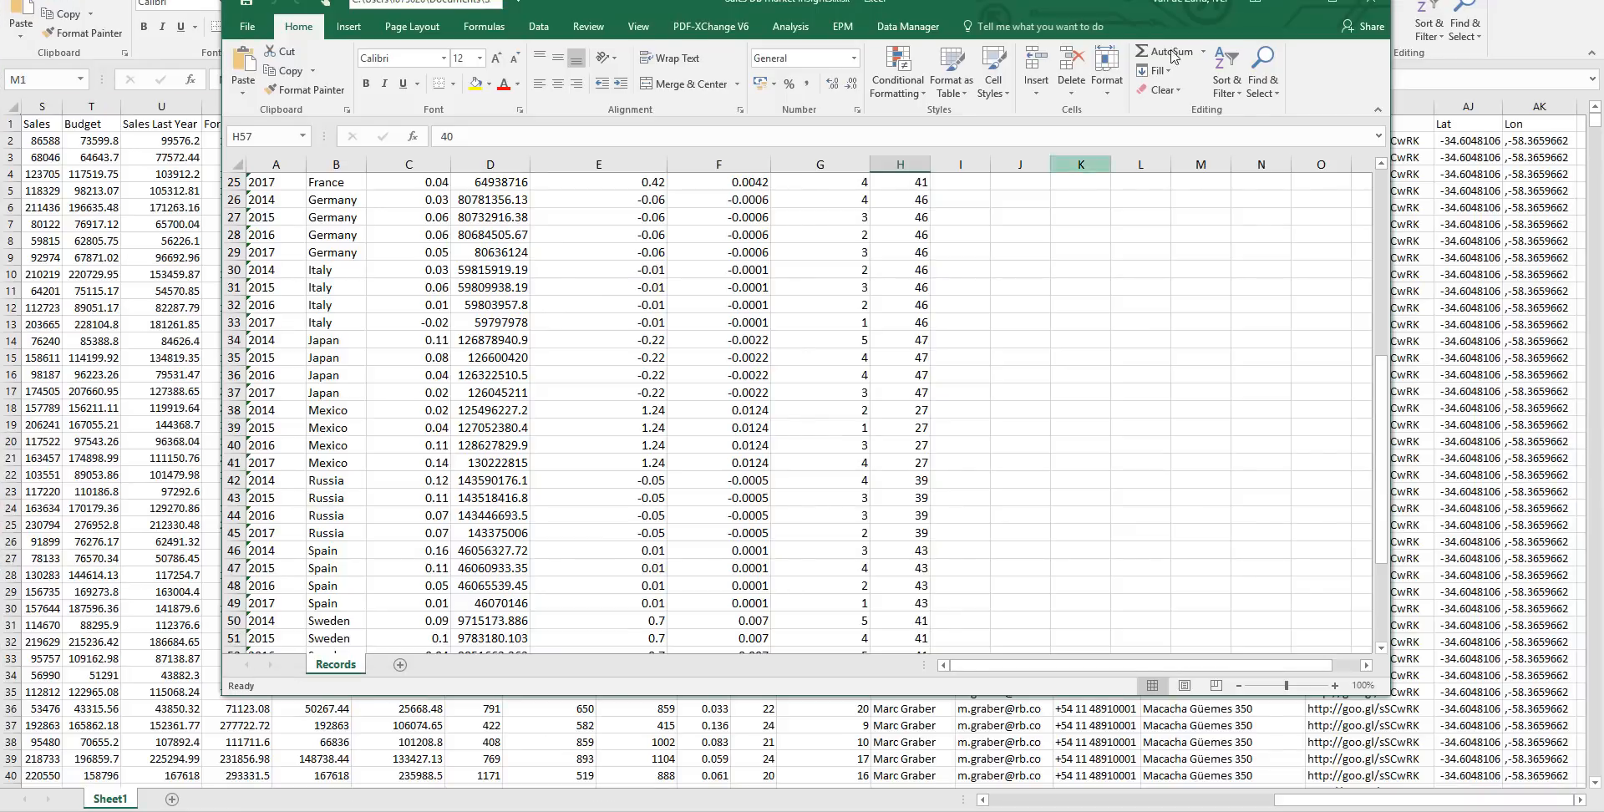
click(1334, 6)
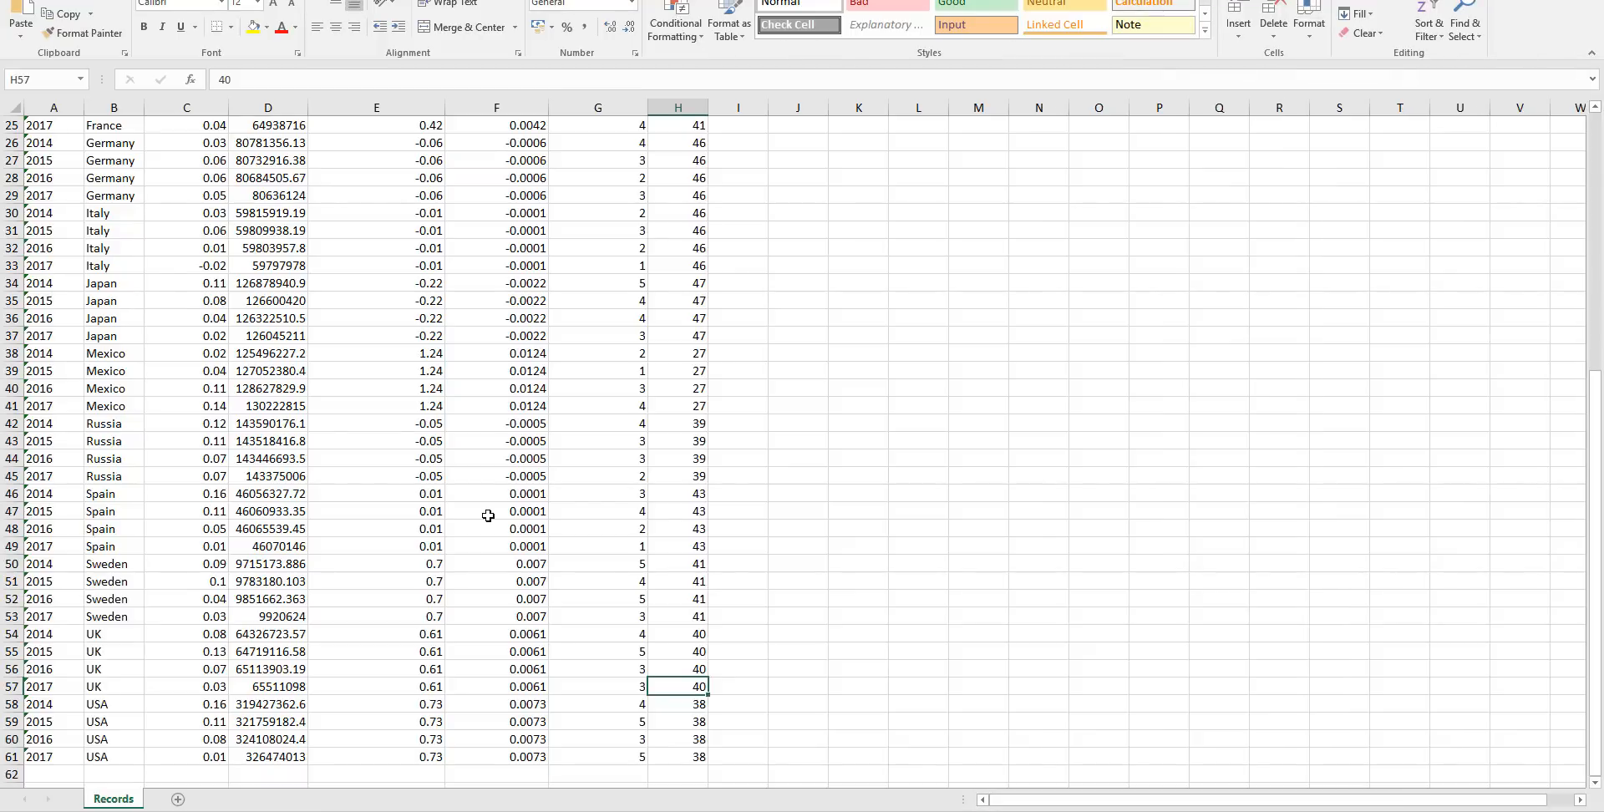
scroll(466, 503, up, 8)
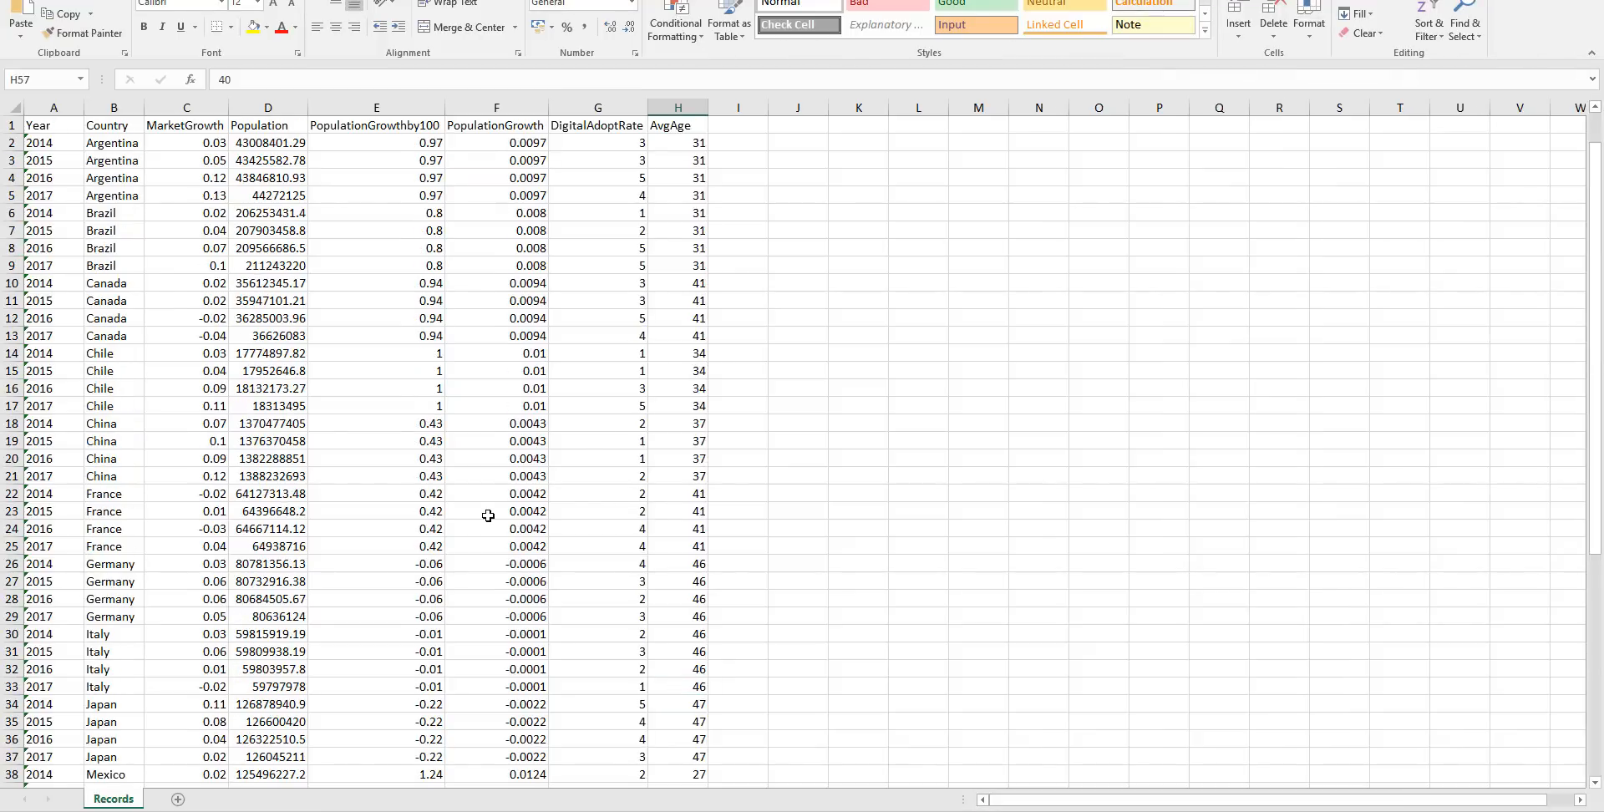
- Examine the Records columns one by one from Year and Country through MarketGrowth, Population, PopulationGrowthby100, PopulationGrowth and DigitalAdoptRate to AvgAge
click(41, 142)
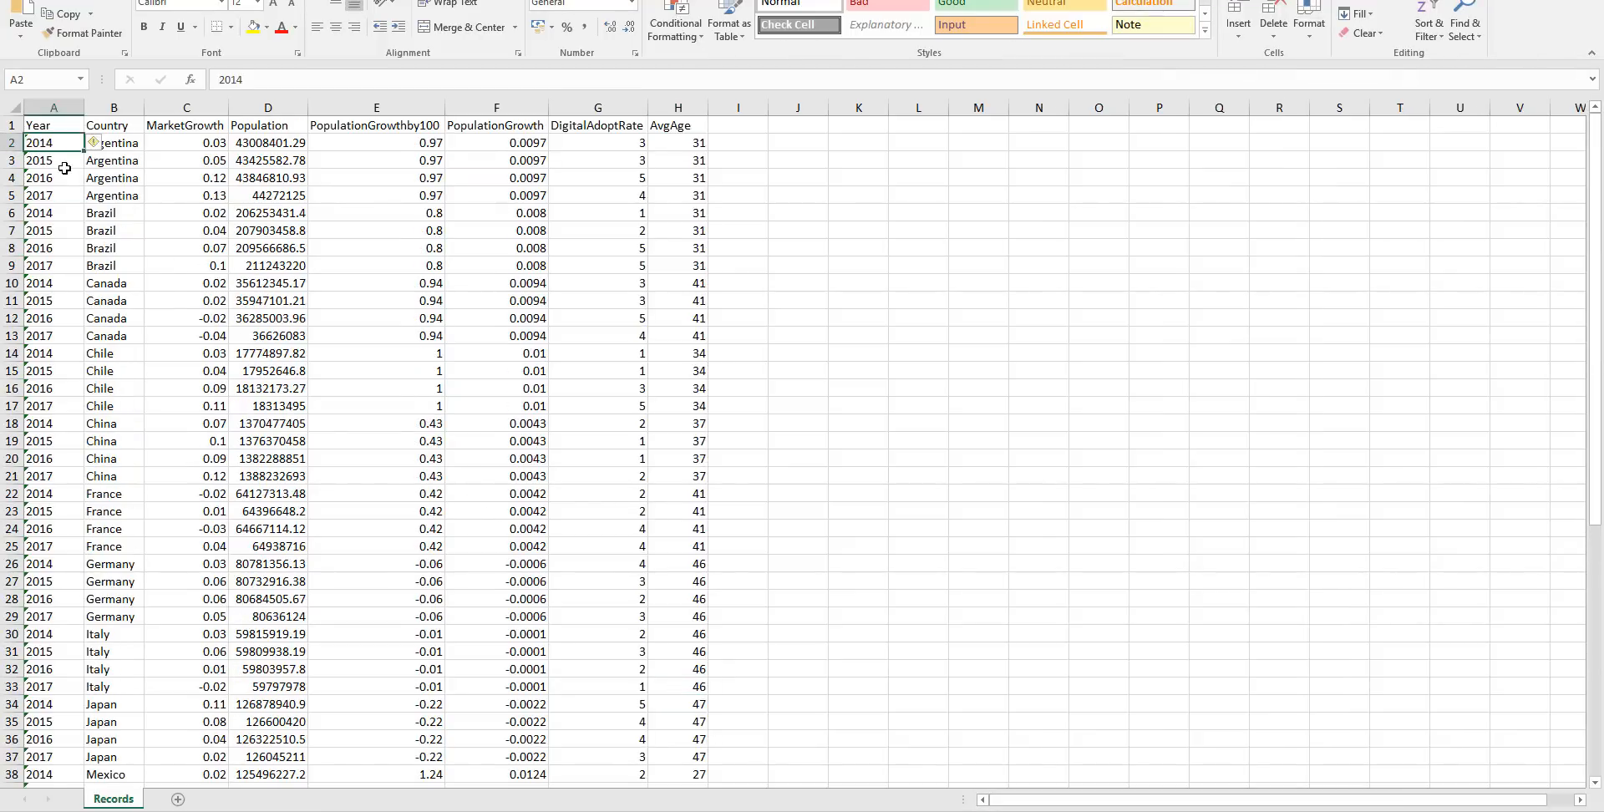
click(107, 147)
click(186, 107)
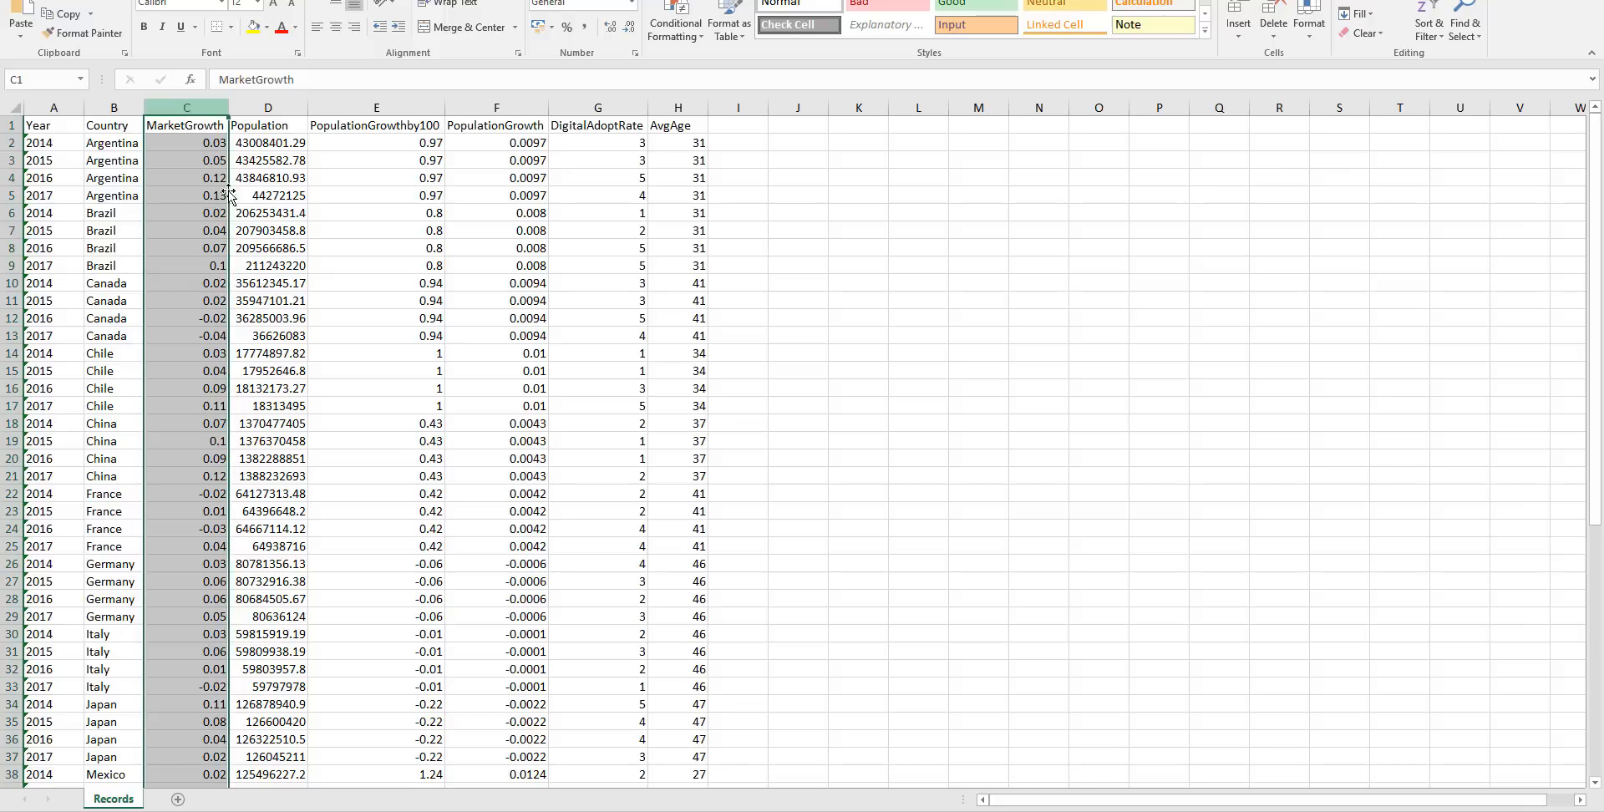
click(285, 108)
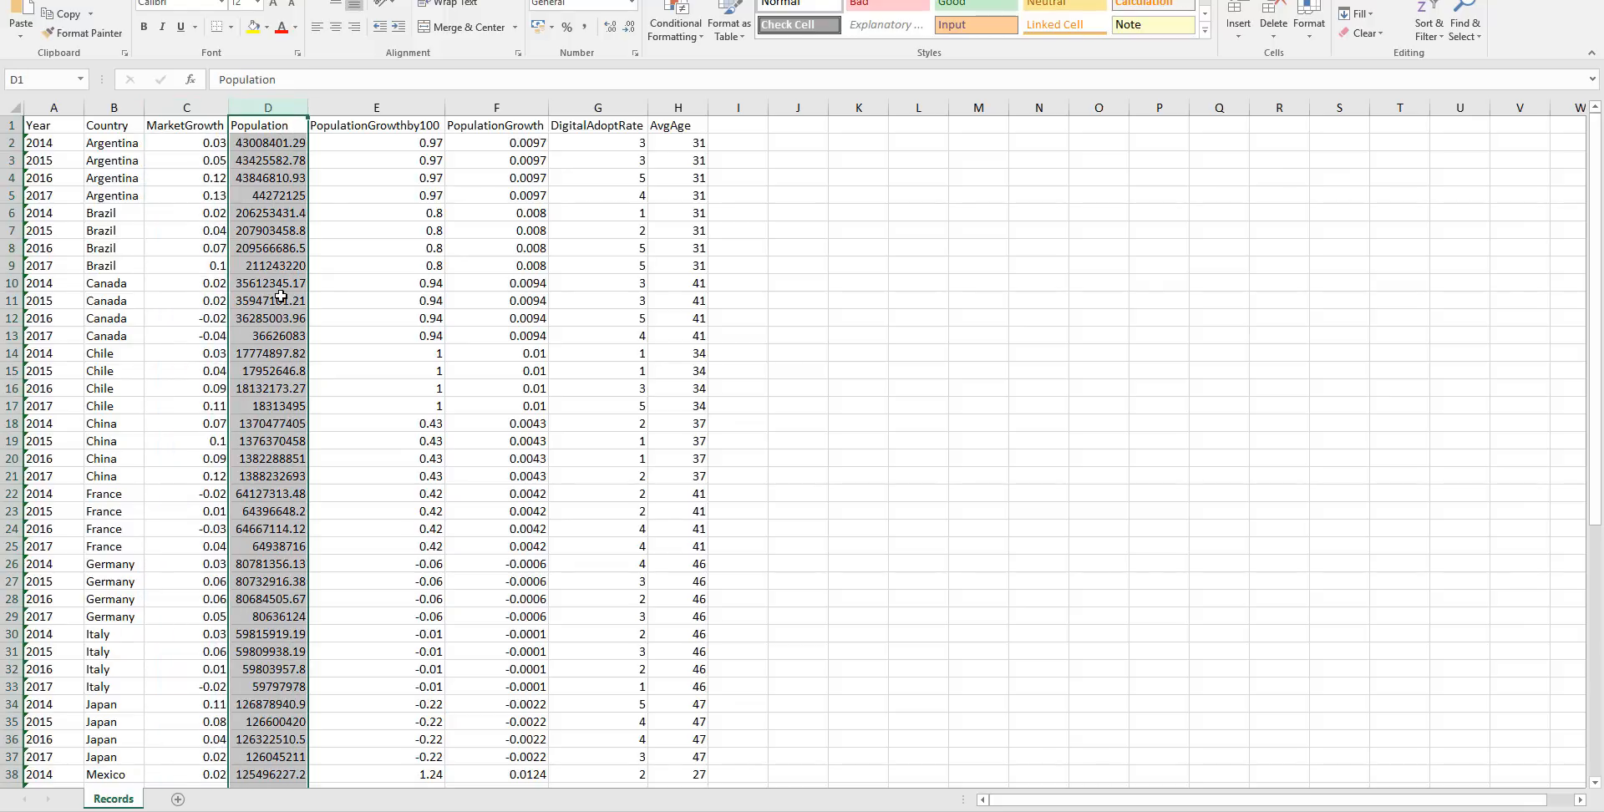
click(418, 104)
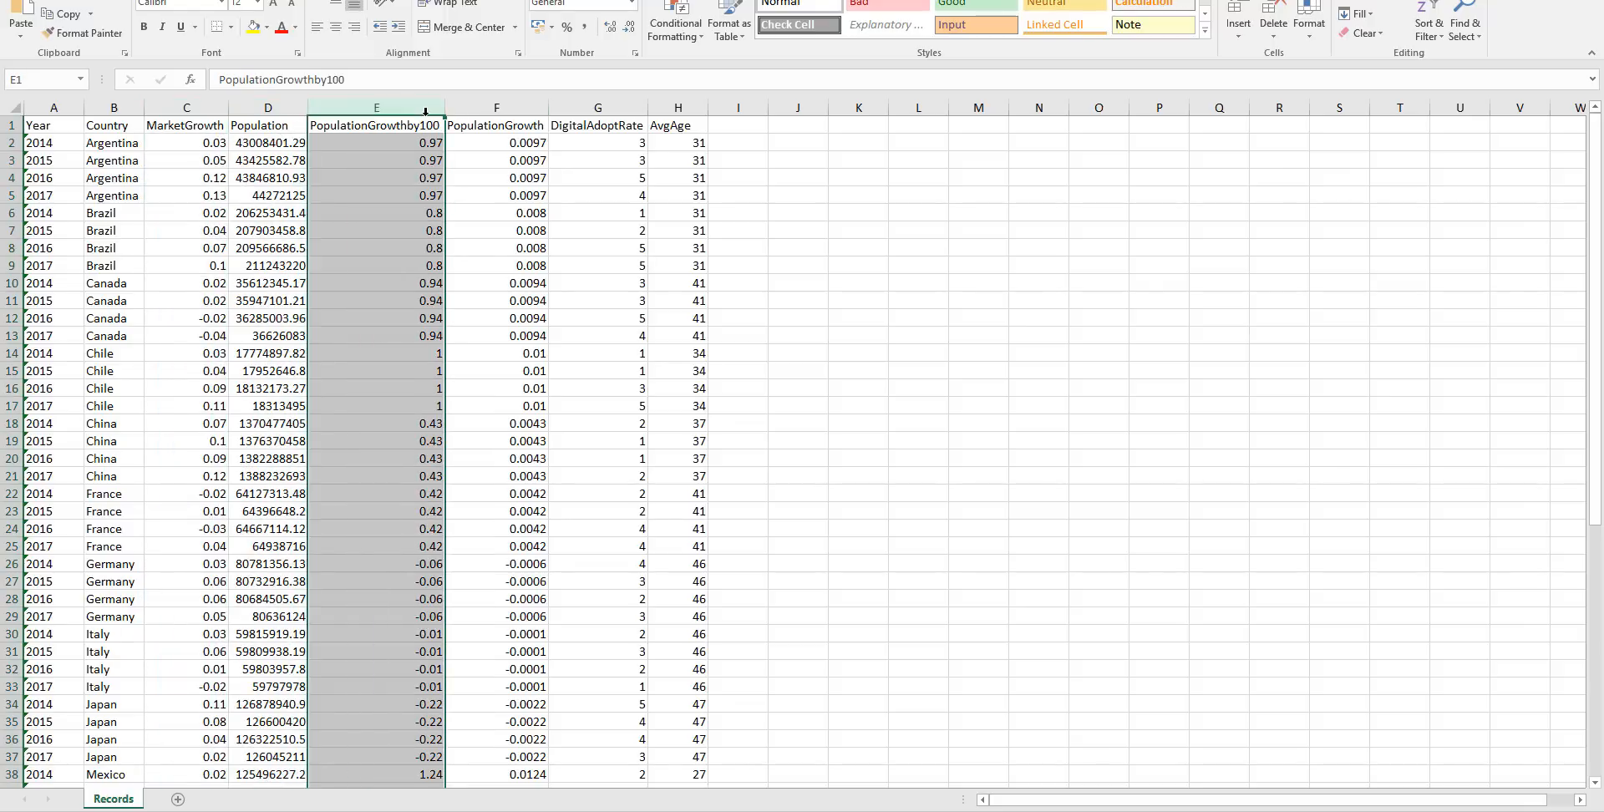
click(478, 143)
click(599, 105)
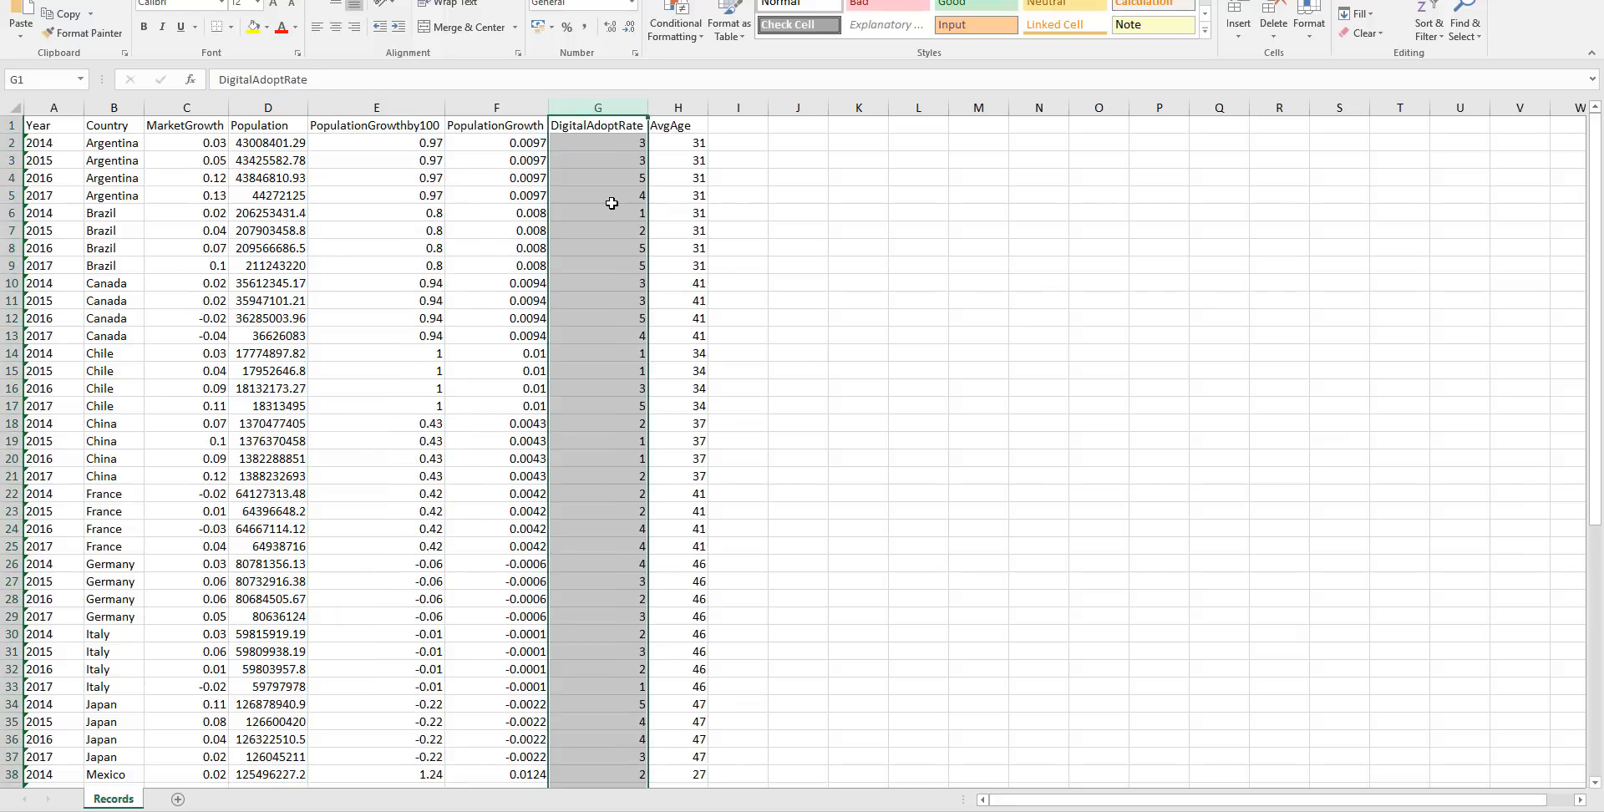
click(678, 138)
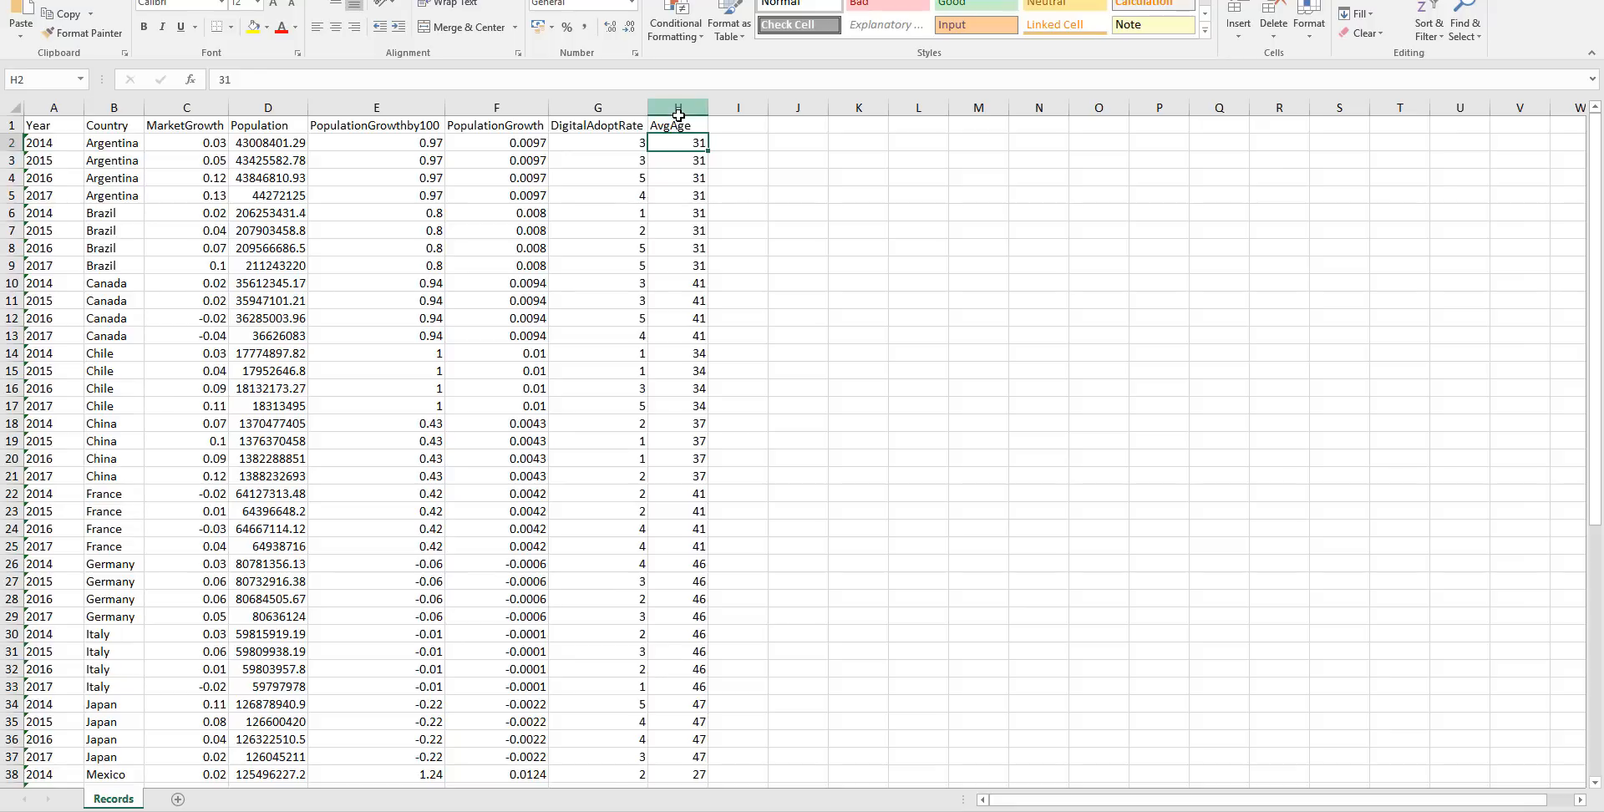
click(679, 107)
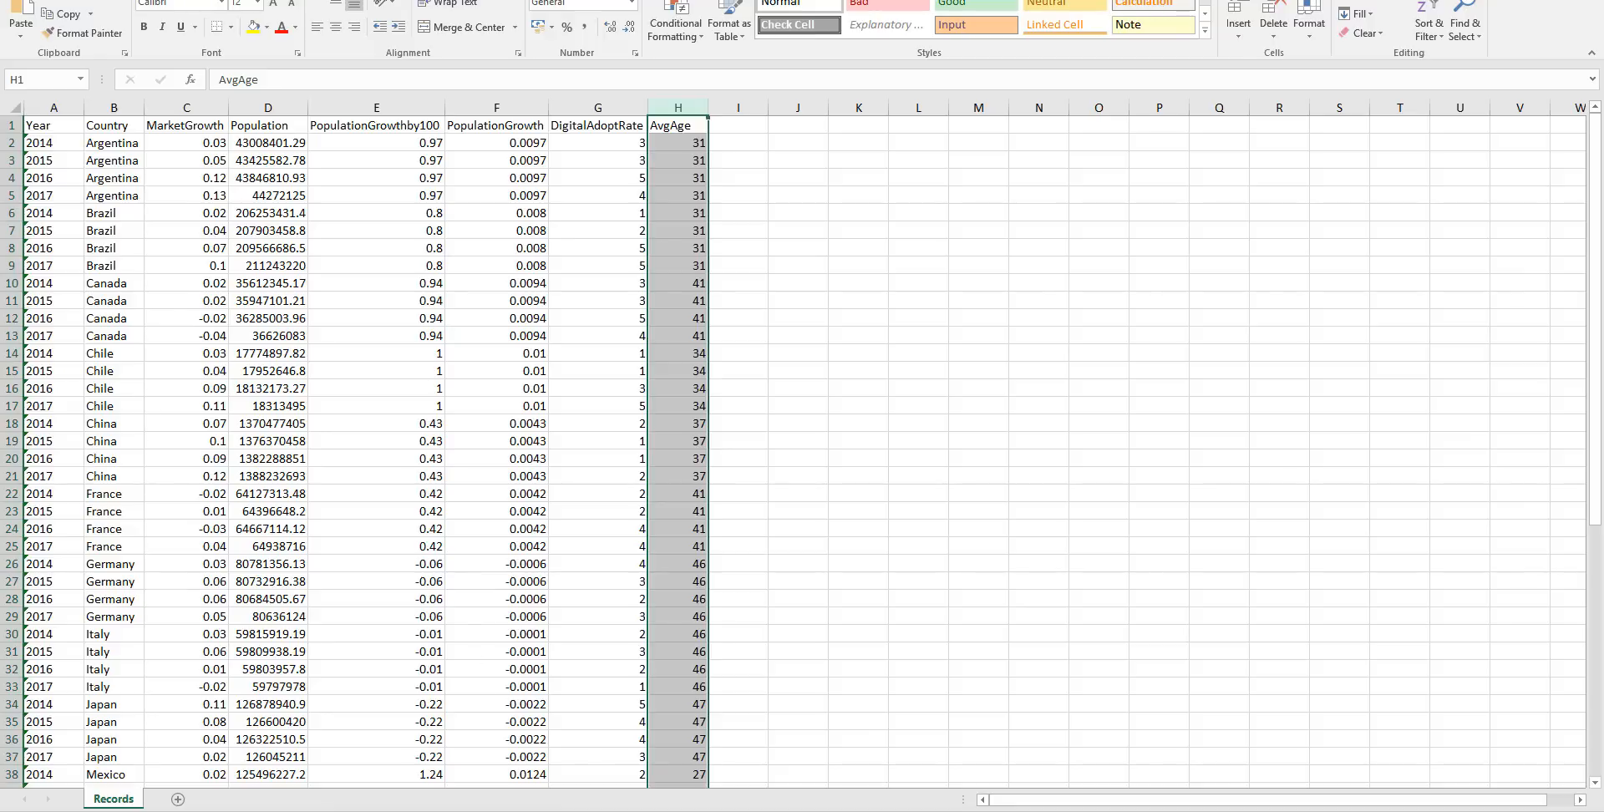
- Switch to SAP BusinessObjects Lumira, dismiss the information message and look through the I075020_Sales_region measures and dimensions
mouse_move(572, 808)
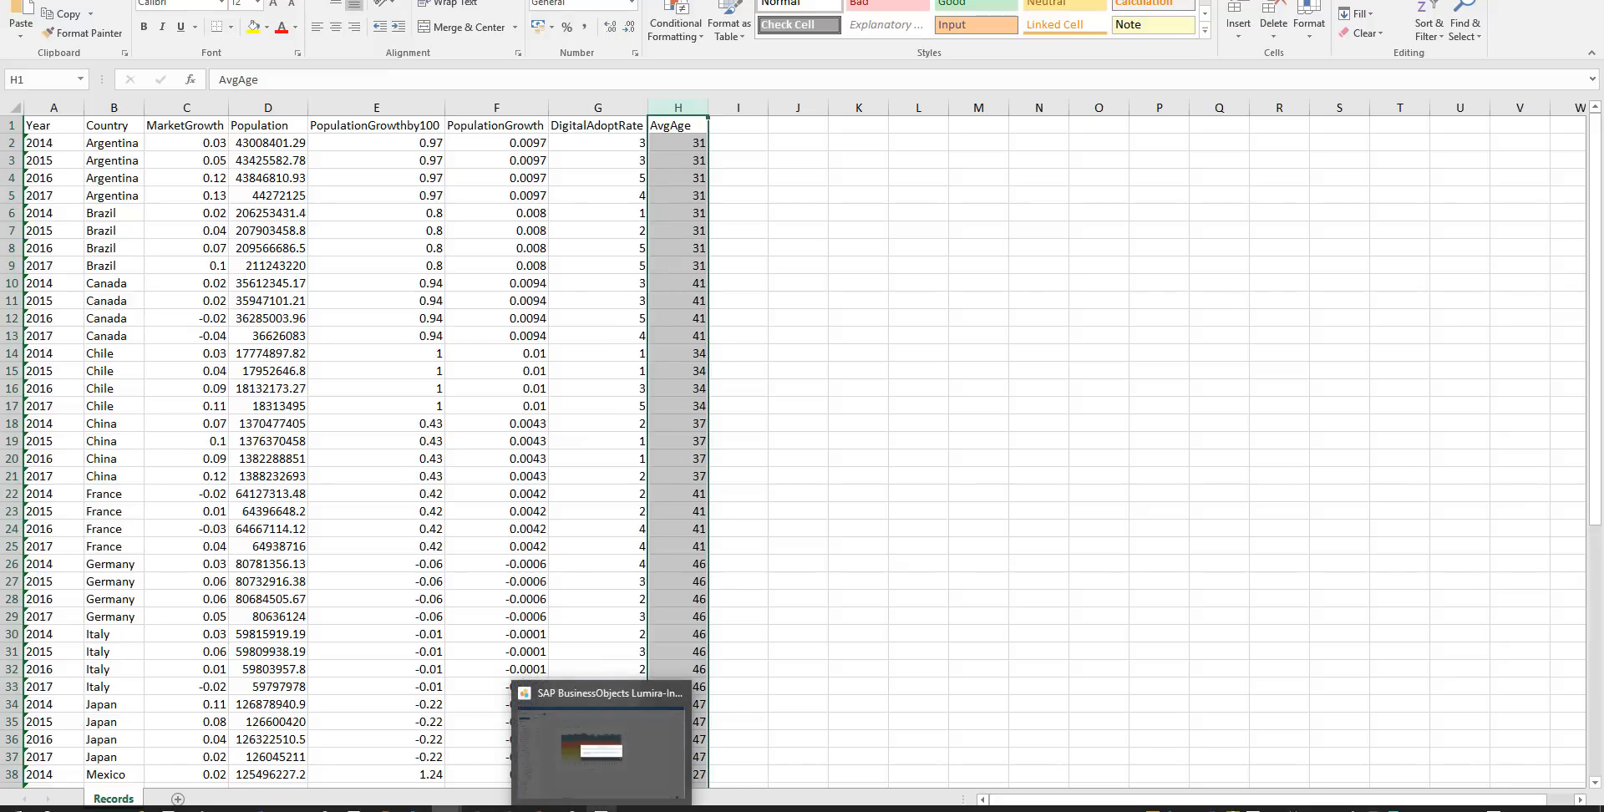
click(601, 809)
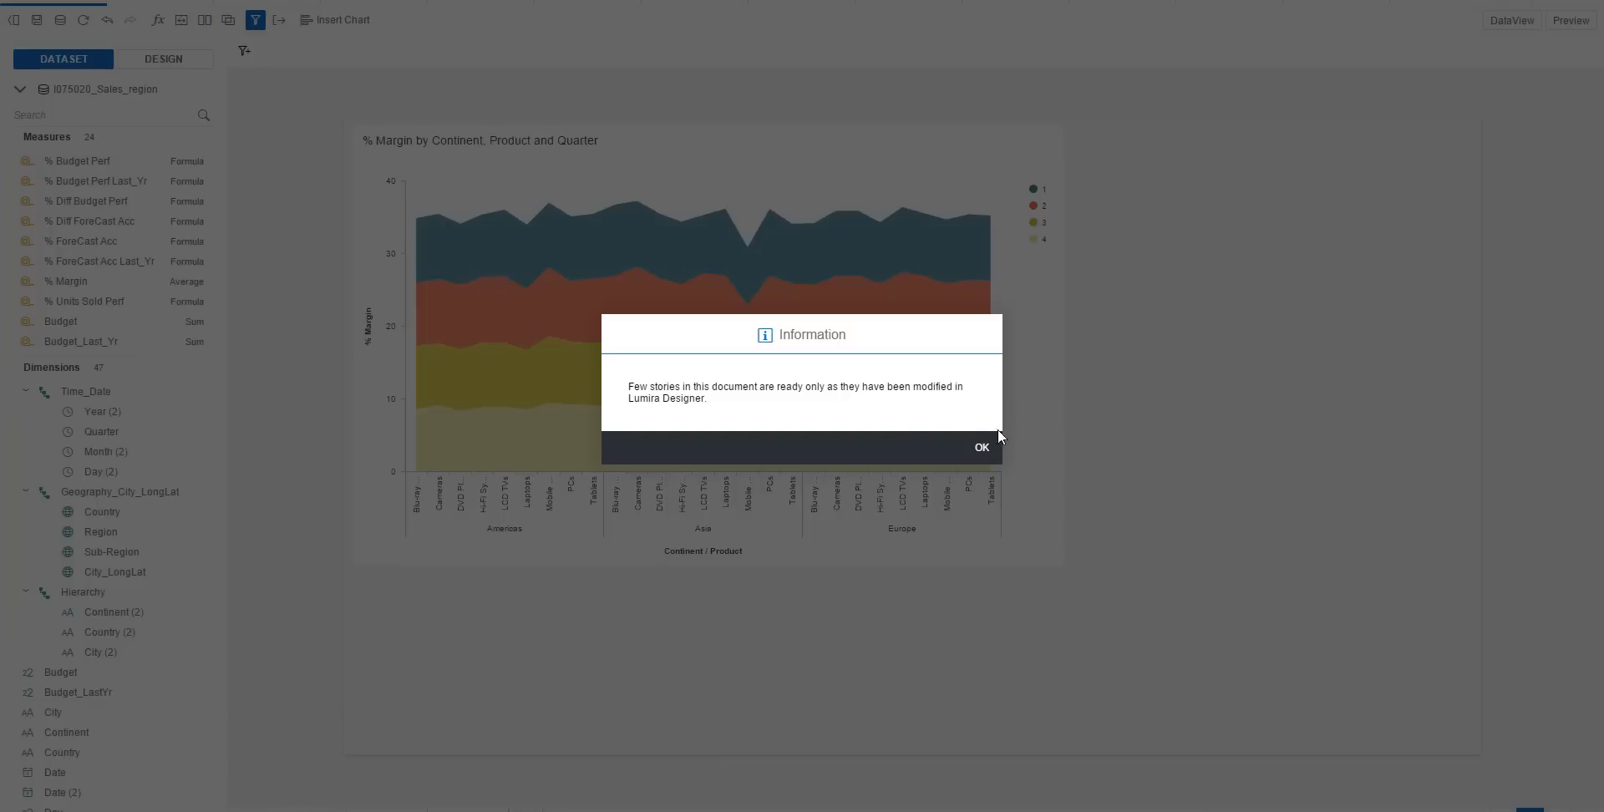
click(978, 447)
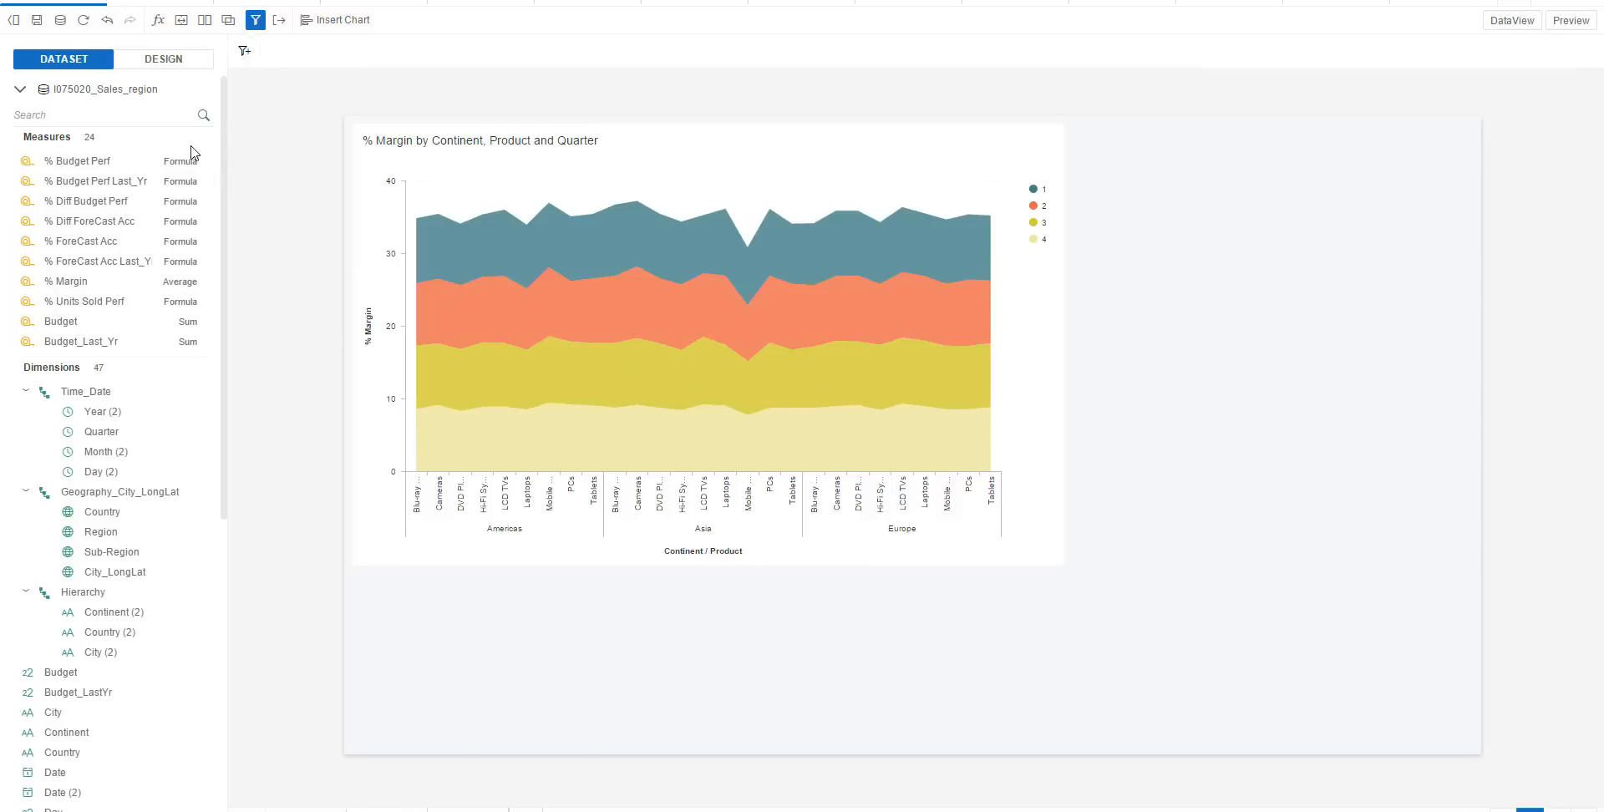
drag(223, 347, 229, 464)
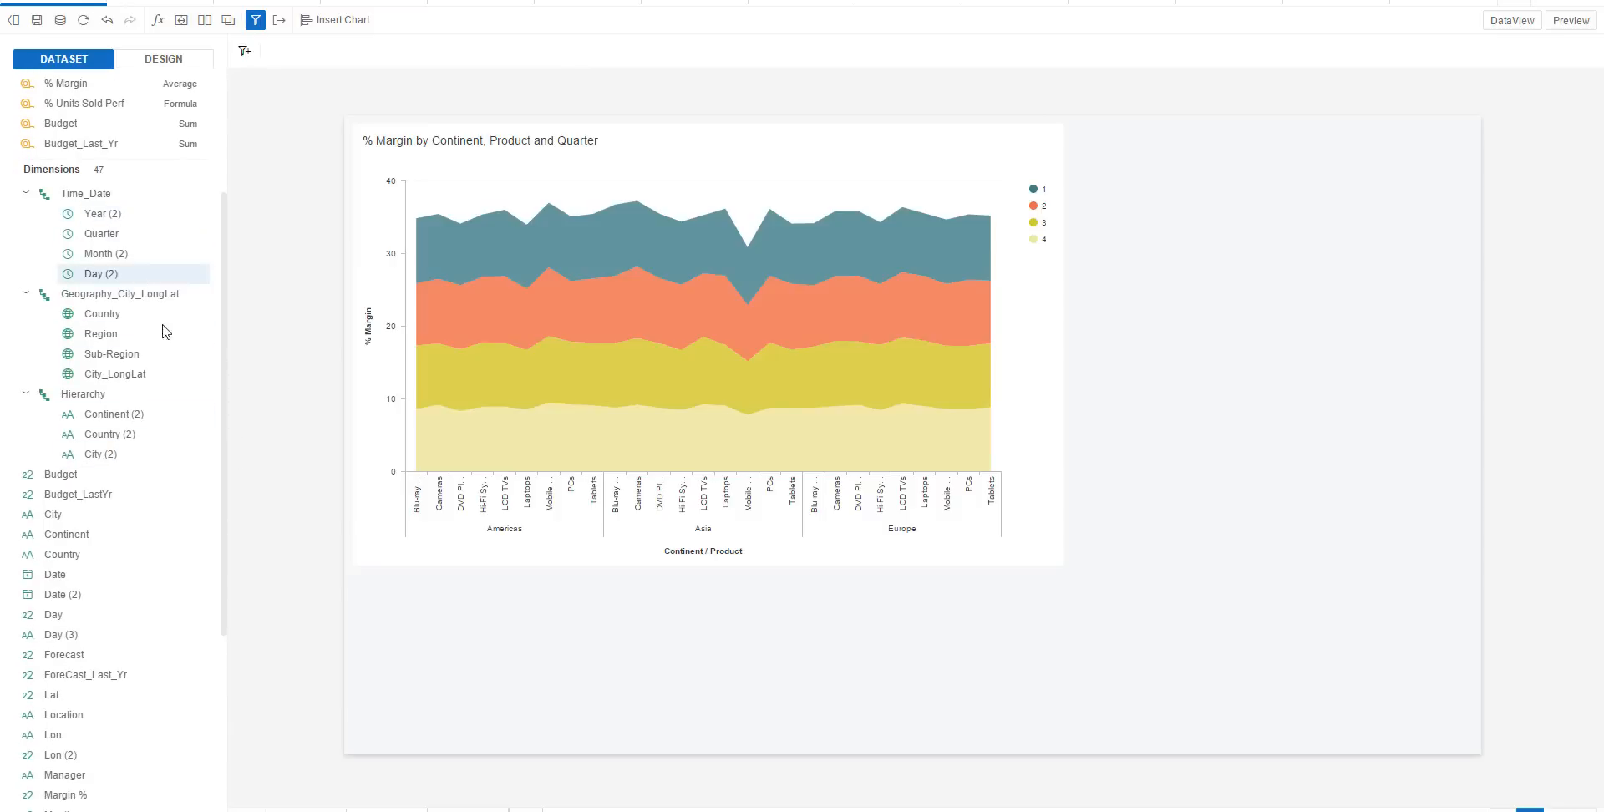
drag(223, 416, 219, 266)
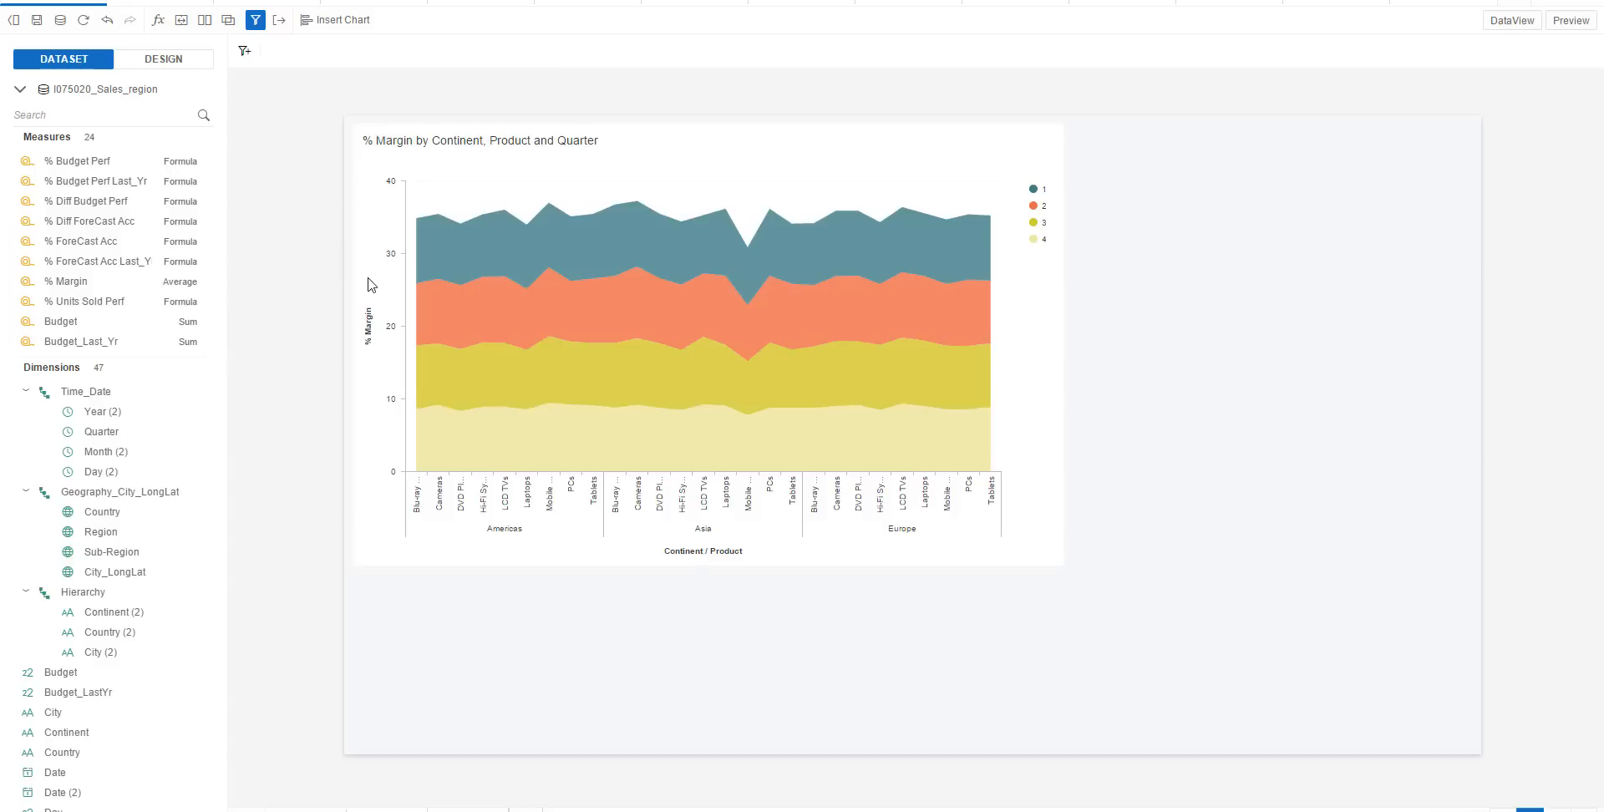
- Review the story pages containing the monthly bar charts and the geographic maps
click(161, 2)
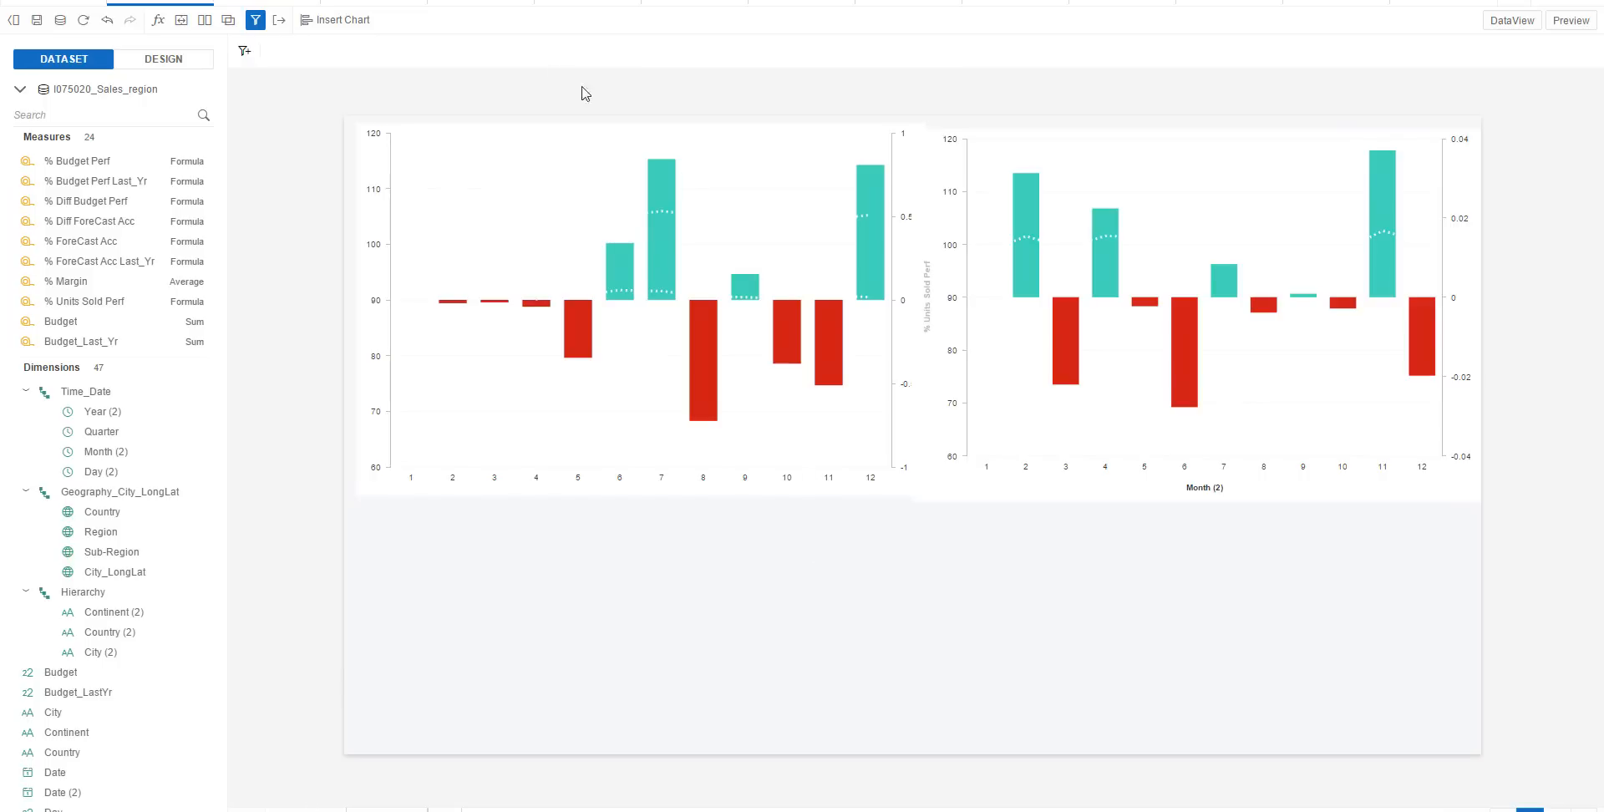
click(363, 2)
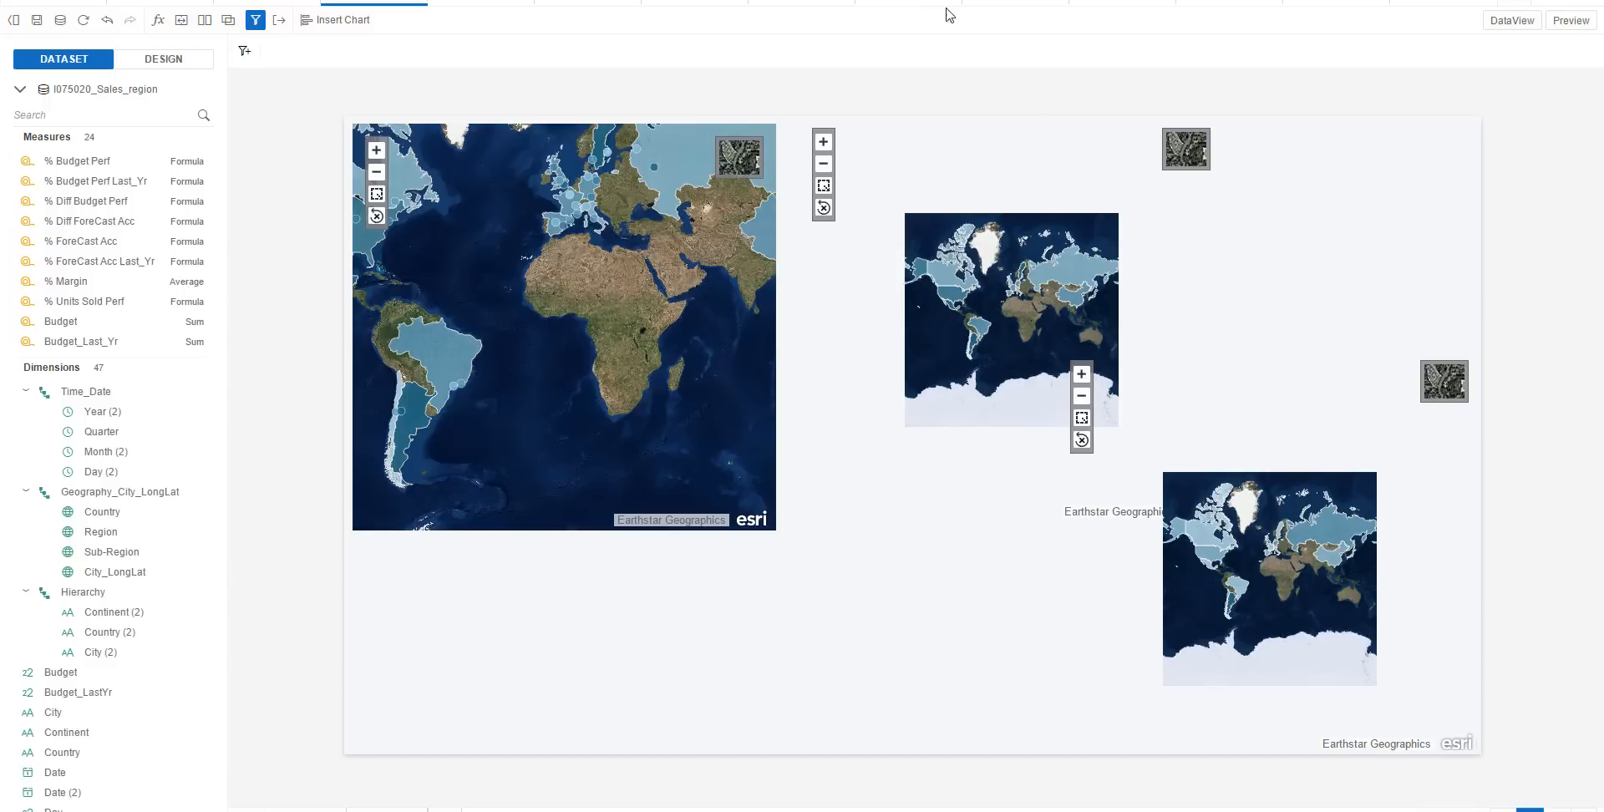
- Go to the story page with the running sum of sales by city chart and maximize that chart
click(1015, 8)
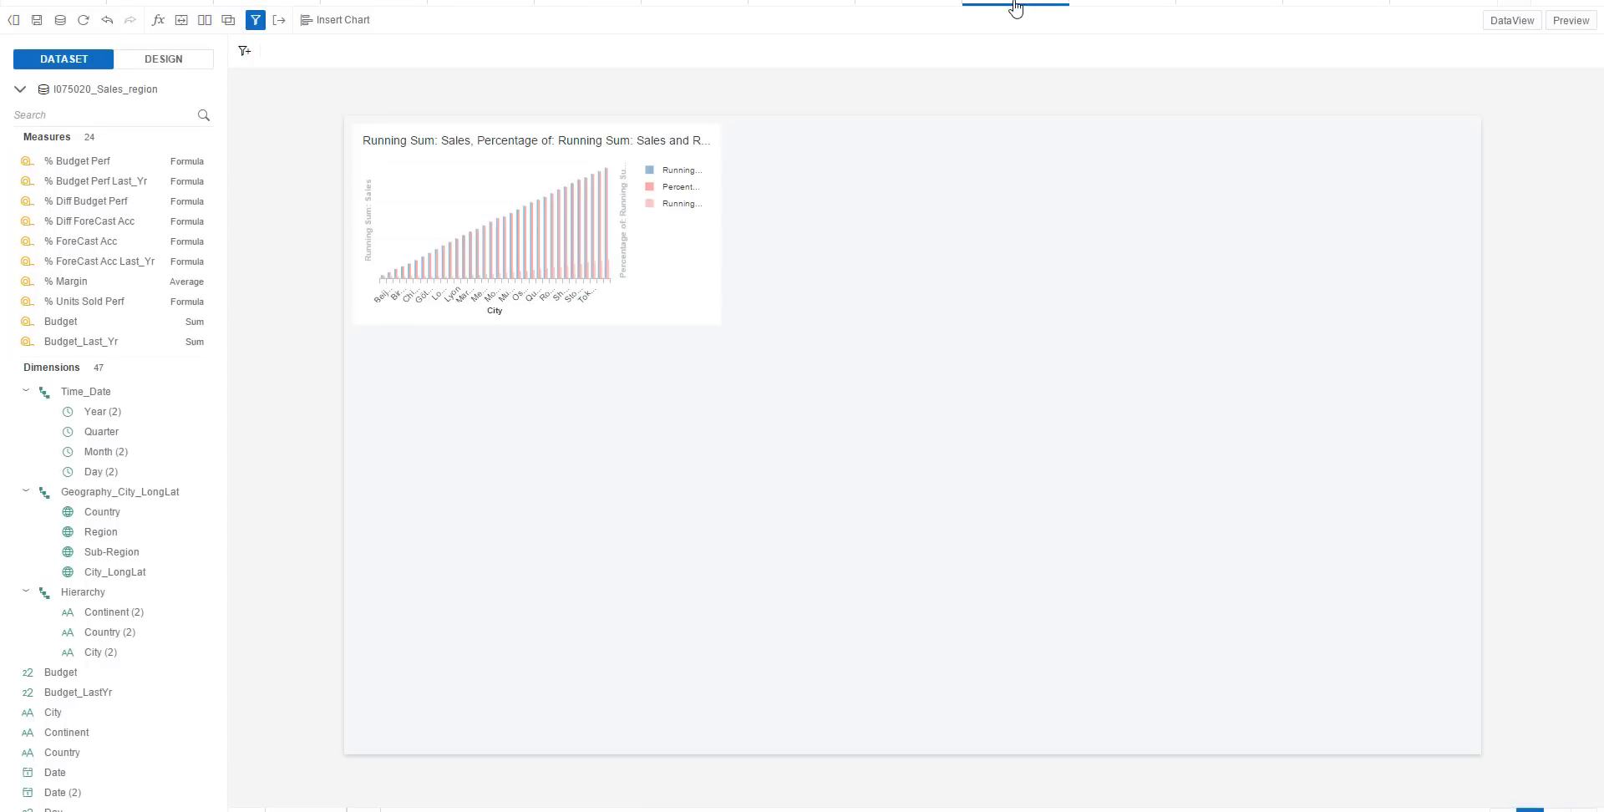
click(461, 191)
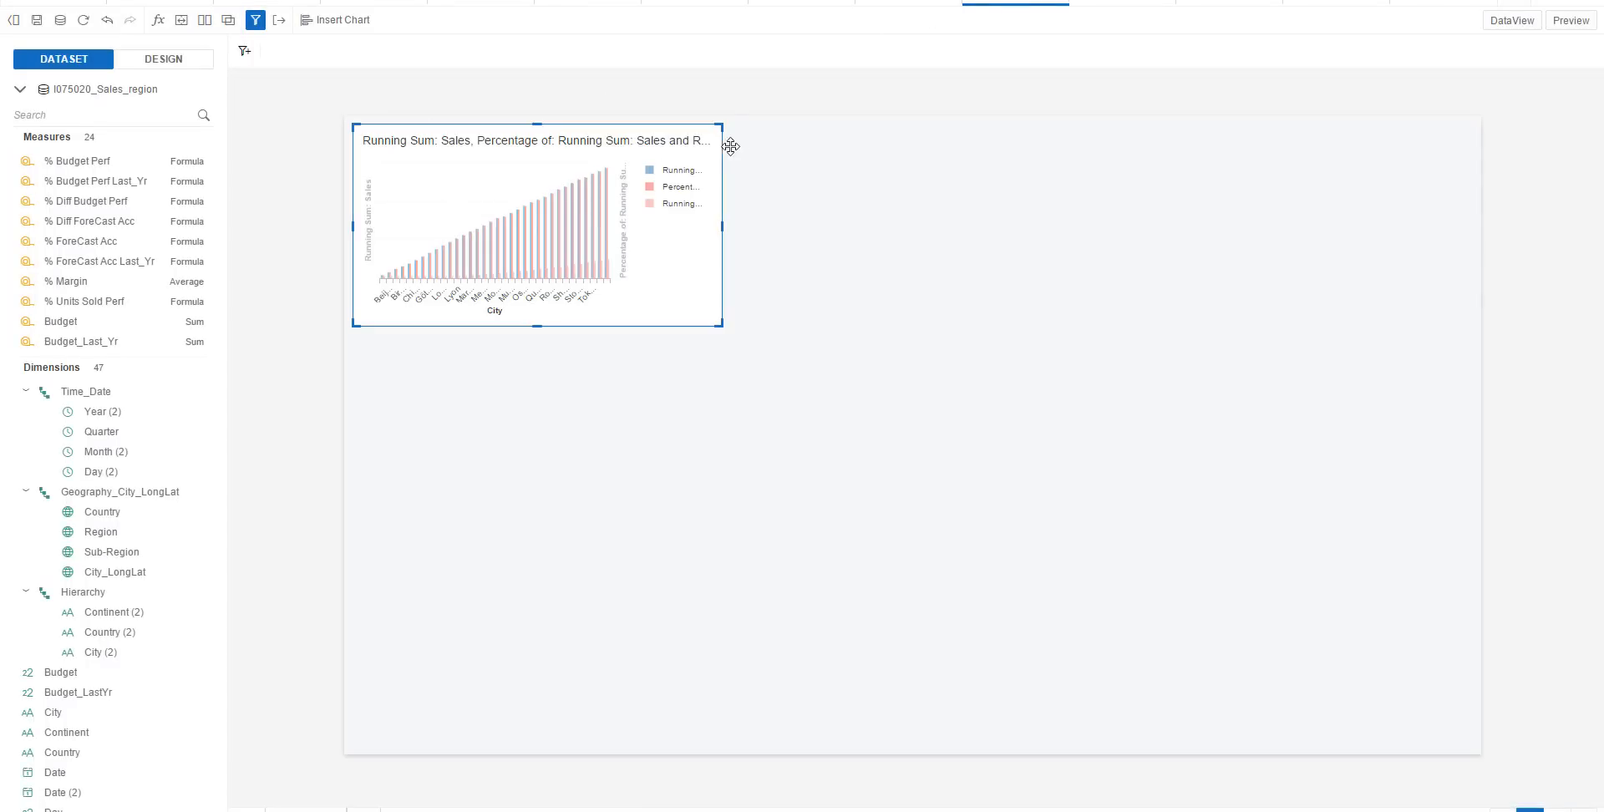
click(739, 139)
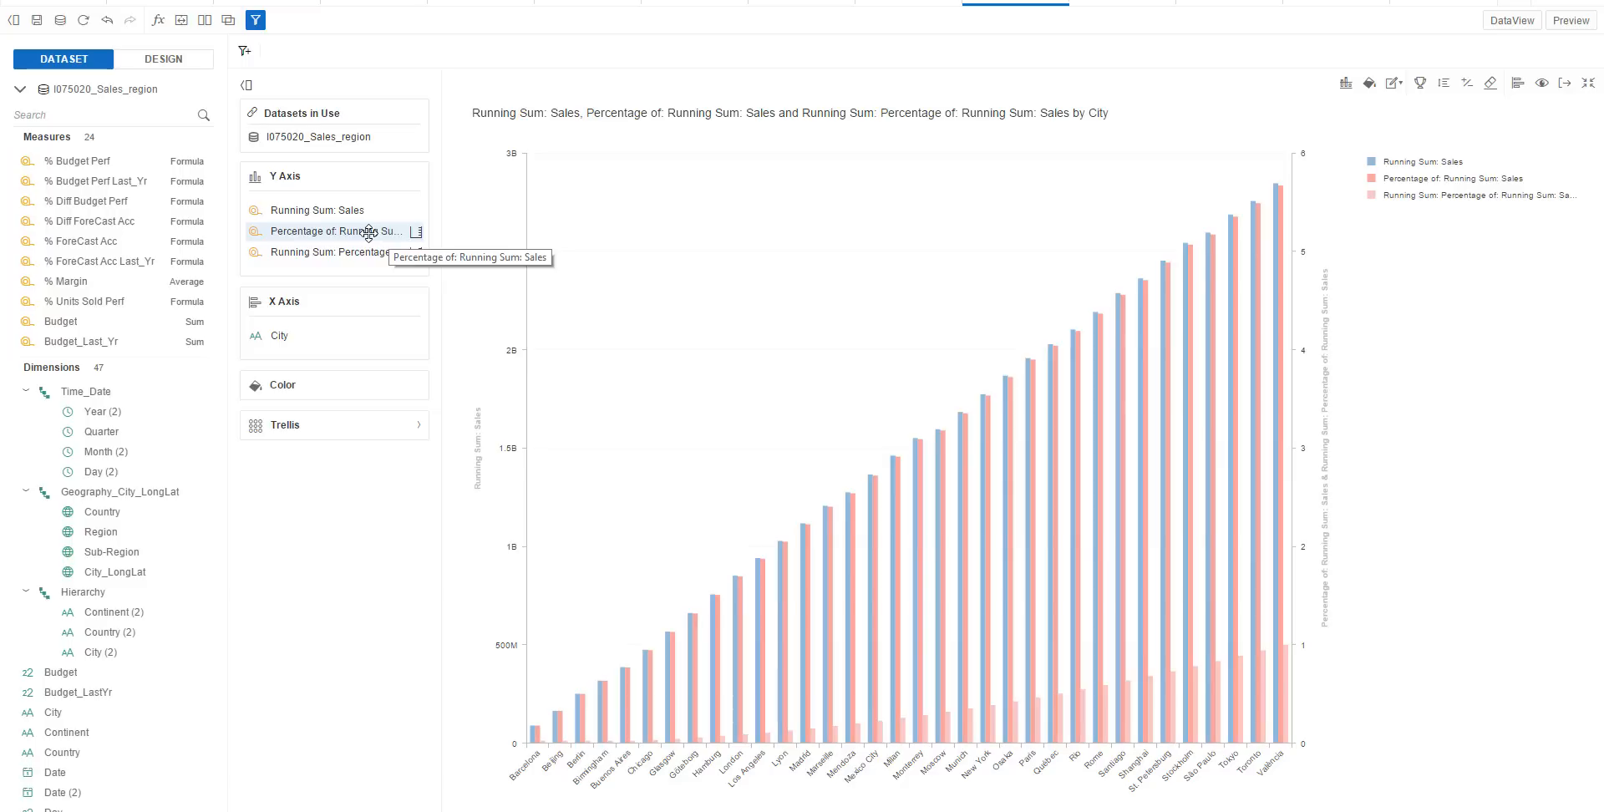
- View the Sales and %PercSalesDiff crosstab page, and maximize the % Budget Perf and MarketGrowth bubble chart on the bubble chart page
click(594, 5)
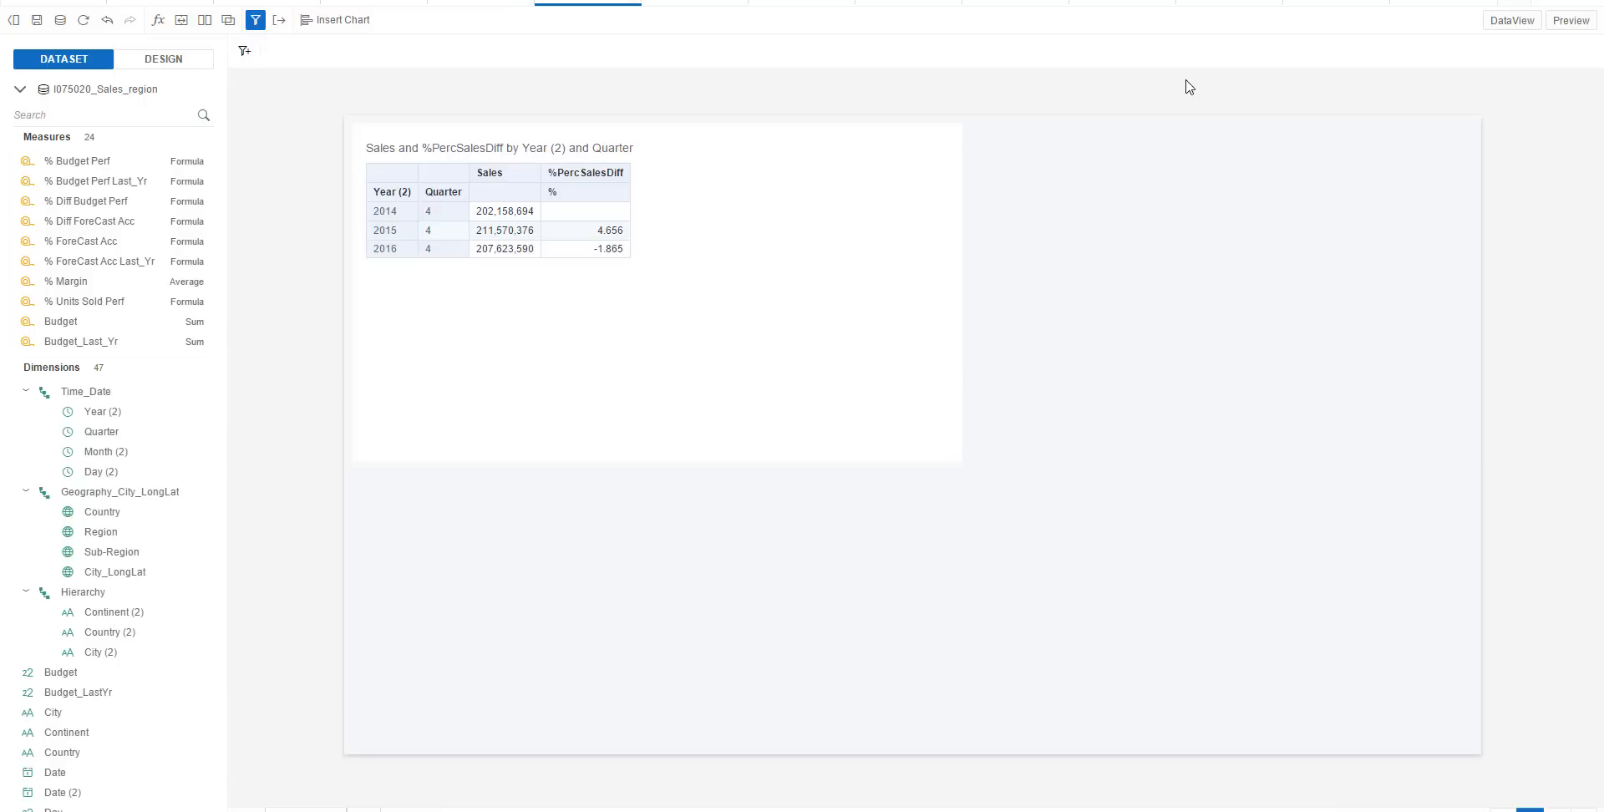
click(1420, 9)
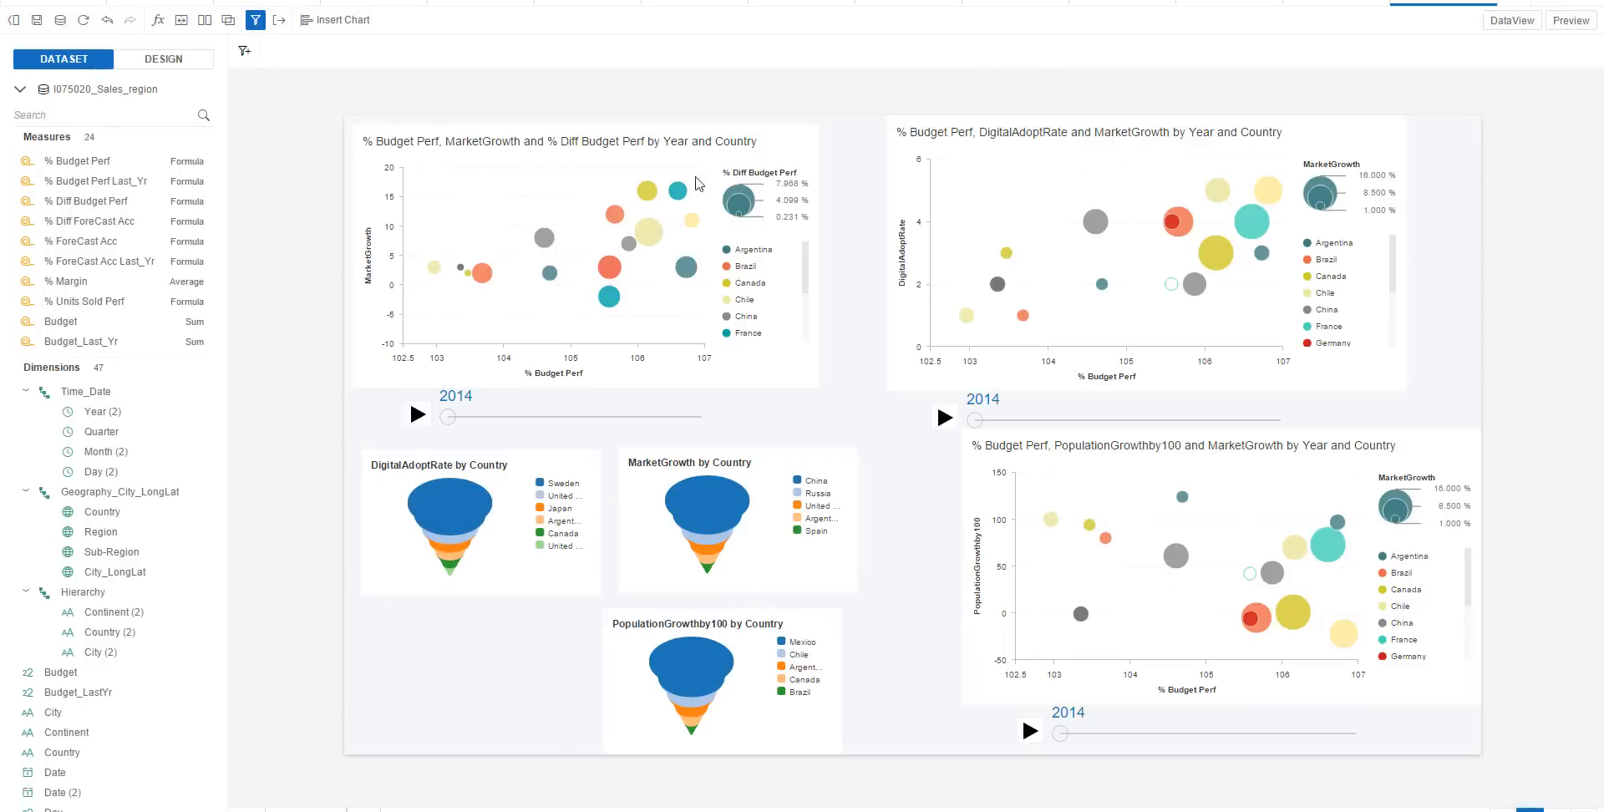
click(777, 142)
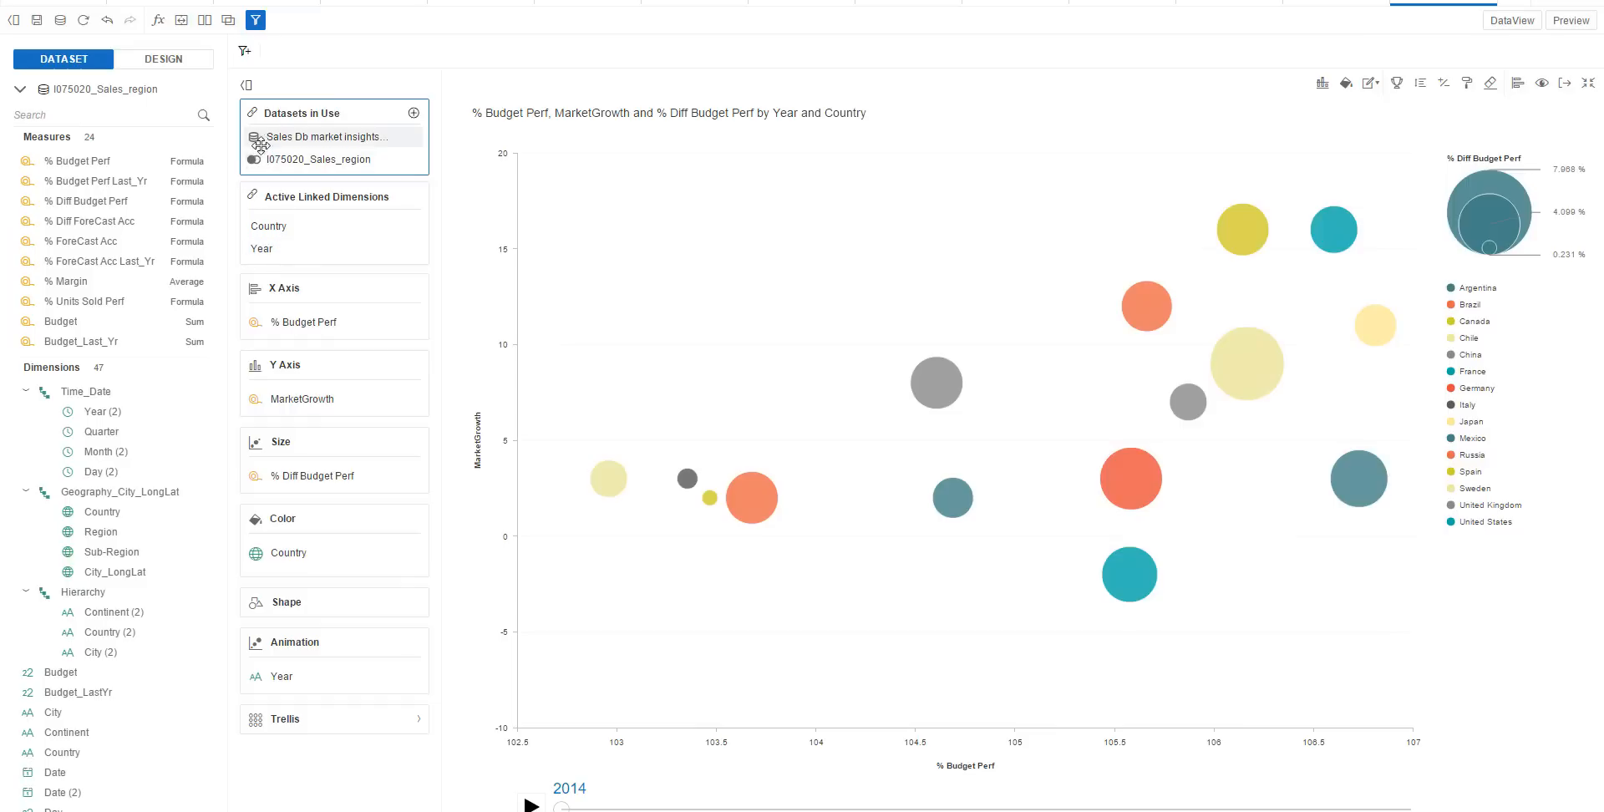
- Examine the Sales Db market insights dataset's measures and dimensions, and view the % Budget Perf pie chart and Trend story pages
click(20, 88)
click(19, 117)
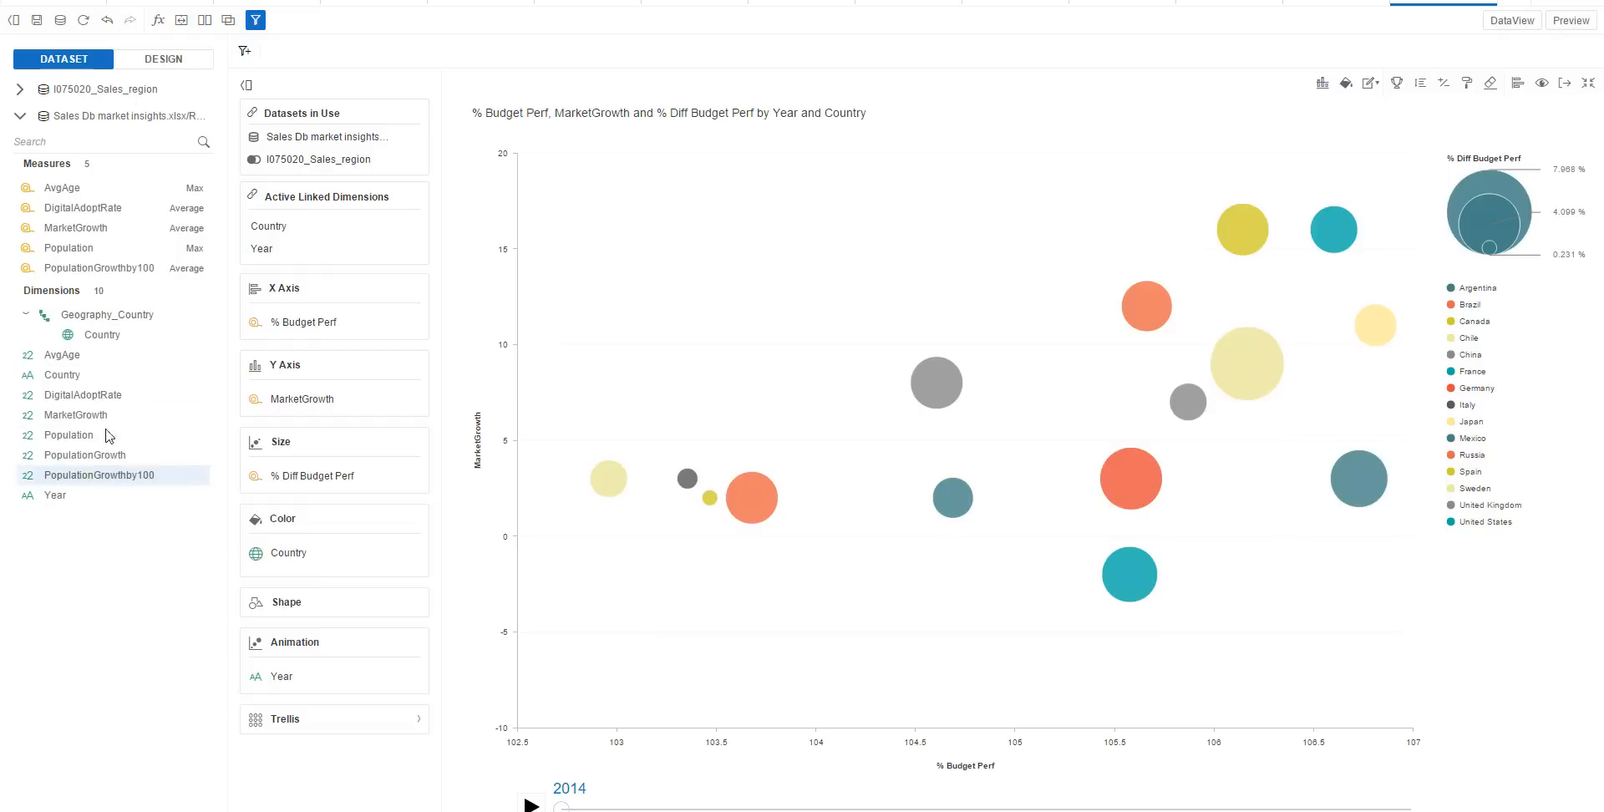
click(20, 89)
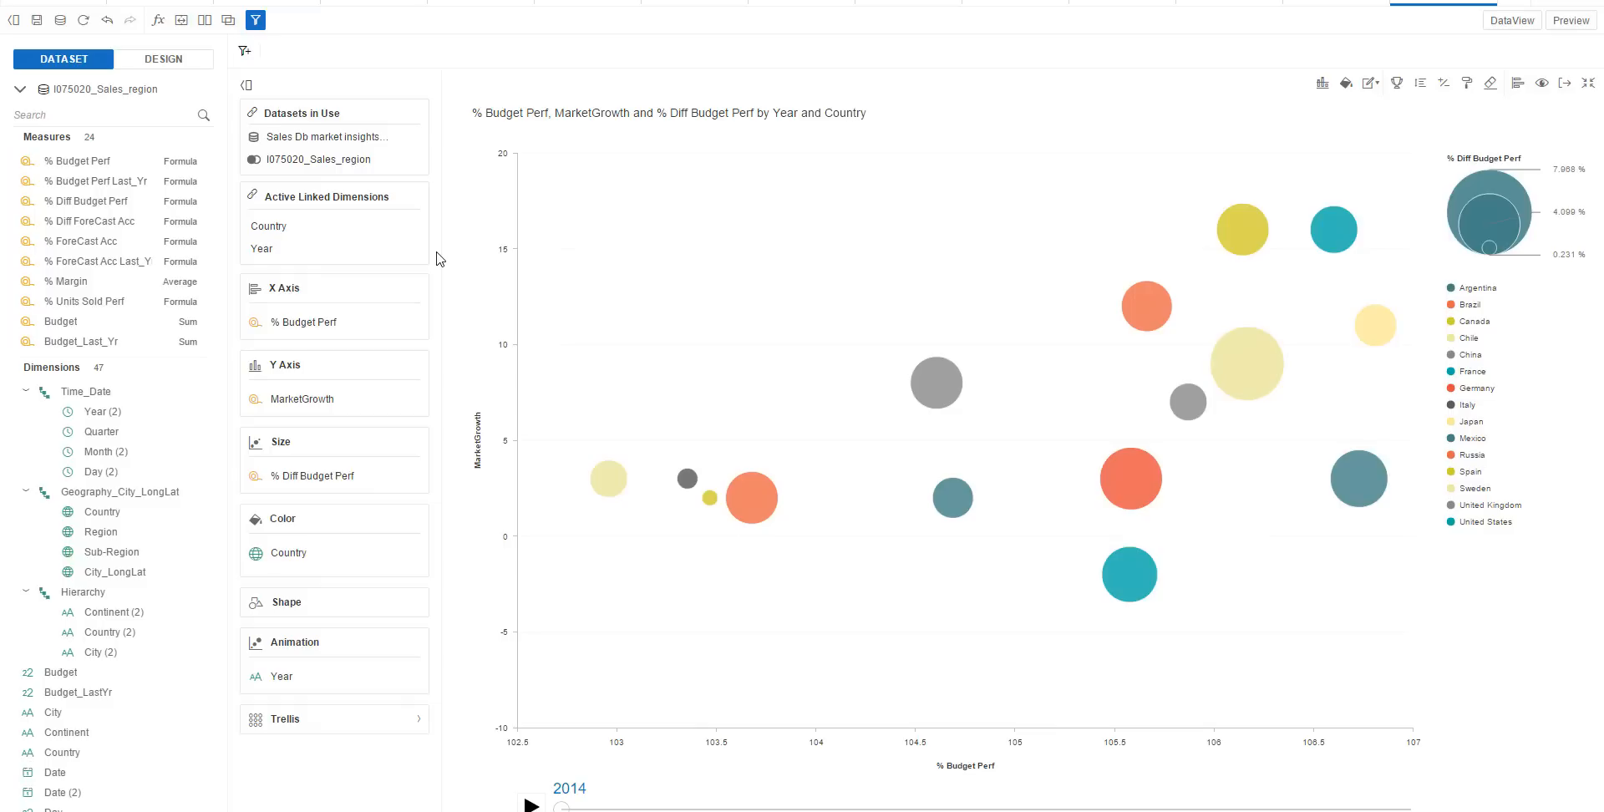
click(901, 7)
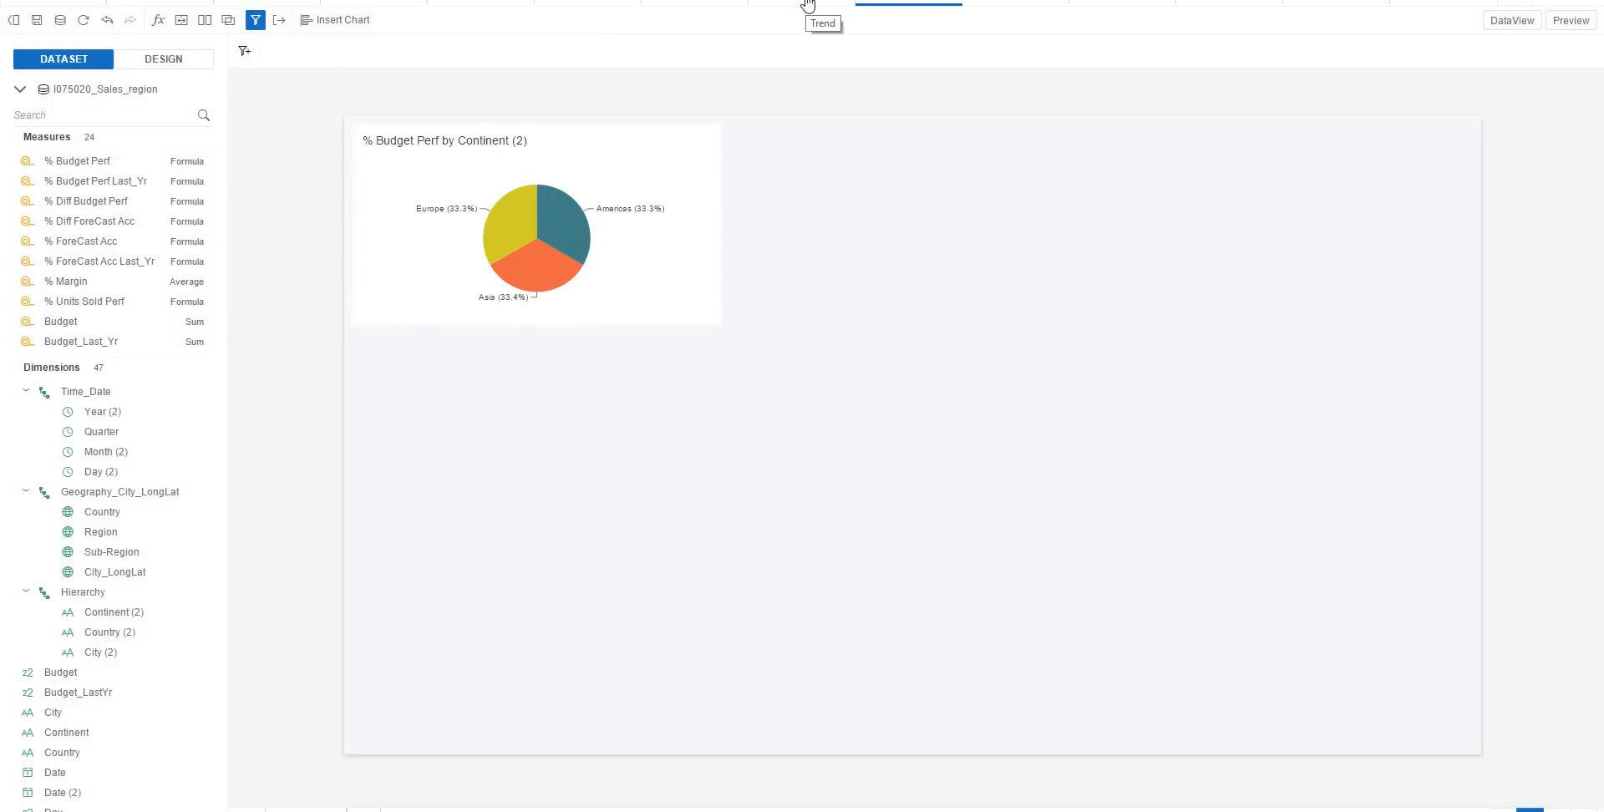
click(807, 4)
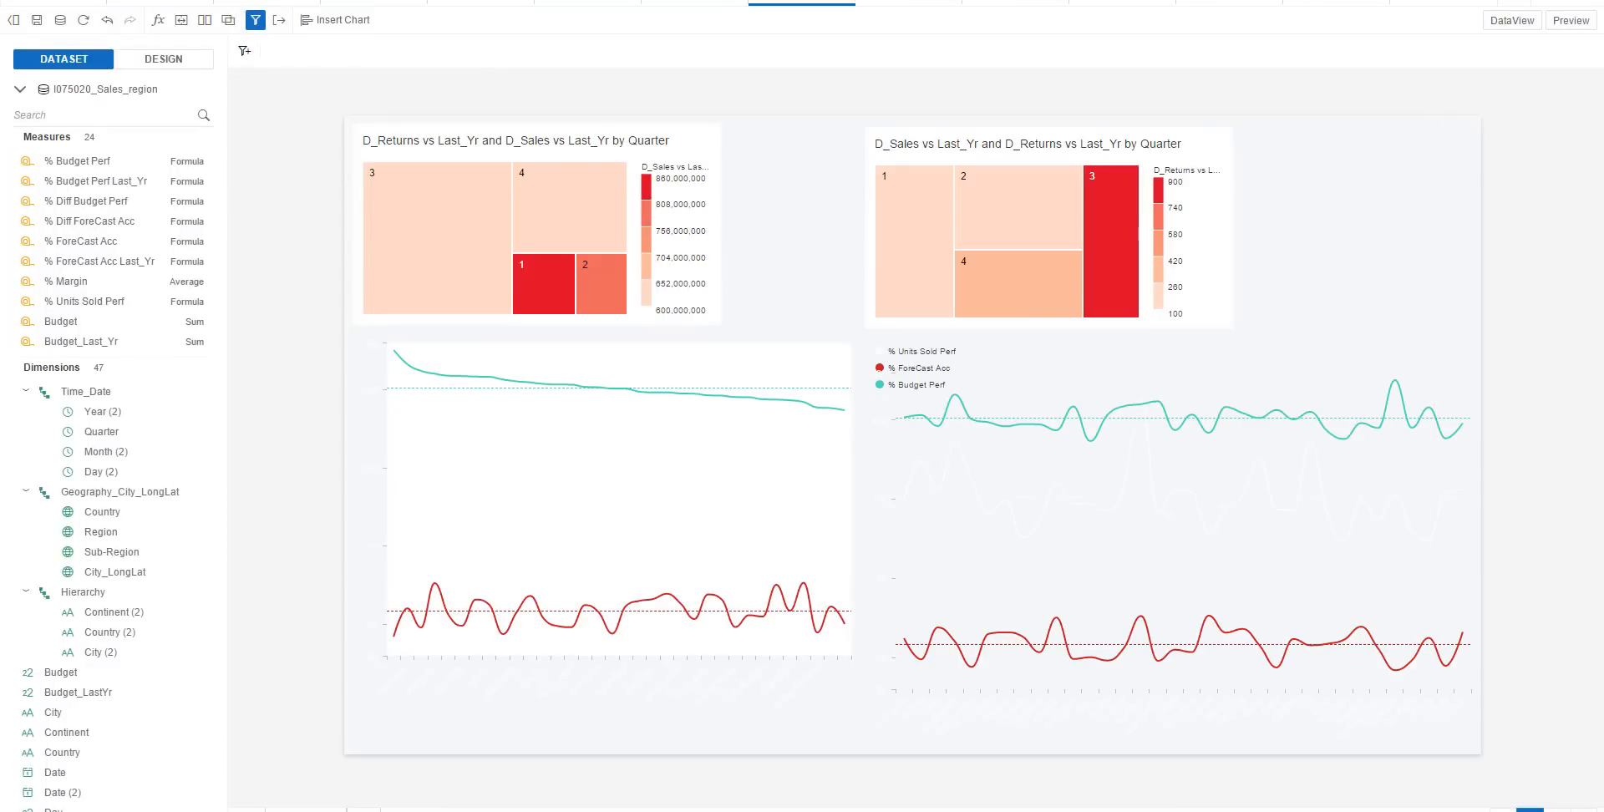
- Switch to the browser window showing the I075020_PERFORMANCE_INSIGHTS_NEW dashboard
key(alt+Tab)
key(alt+Tab)
key(alt+Tab)
key(alt+Tab)
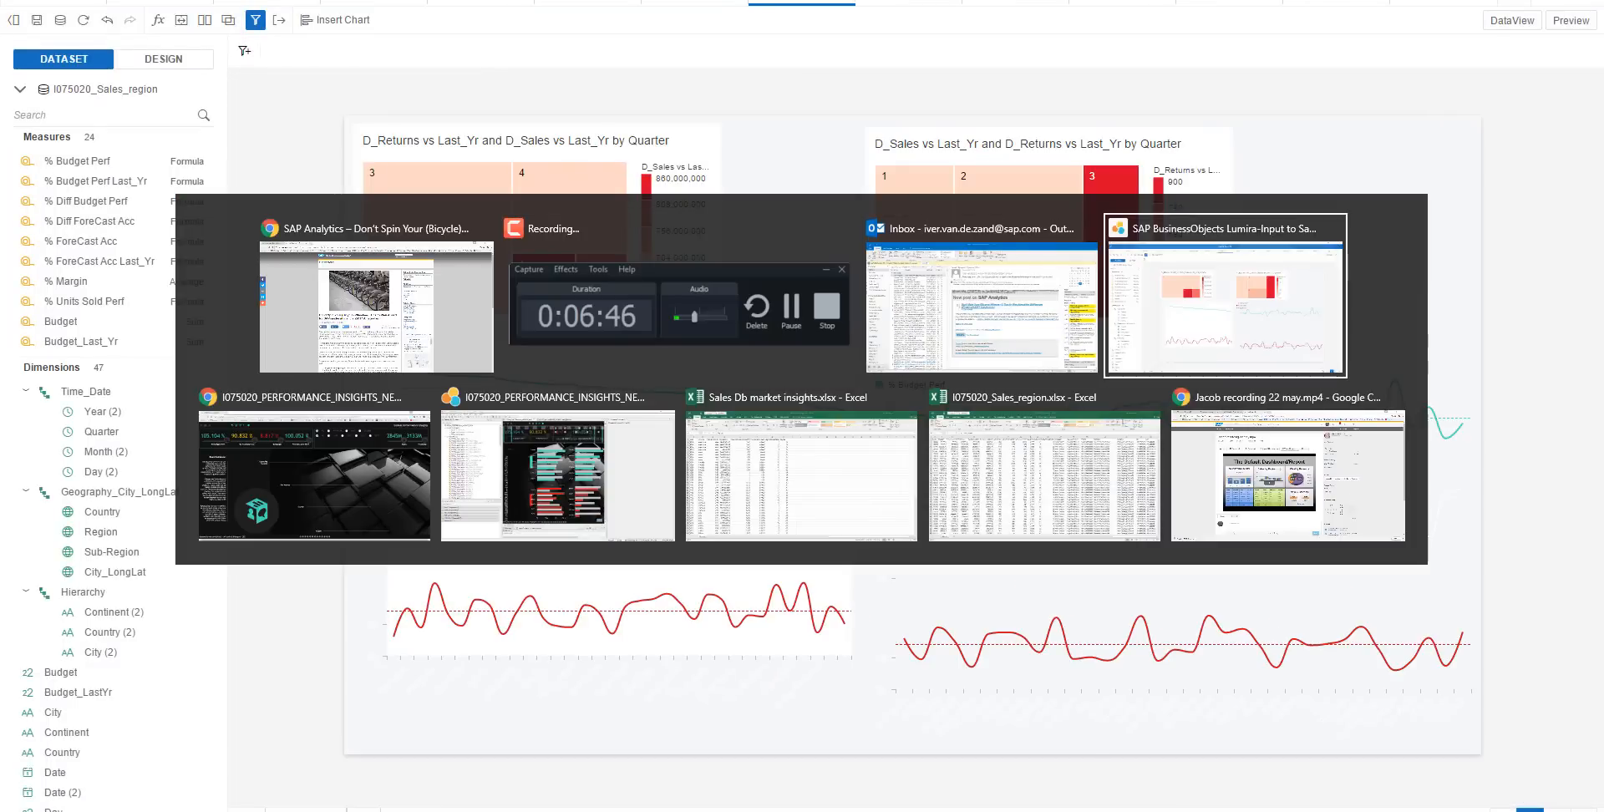
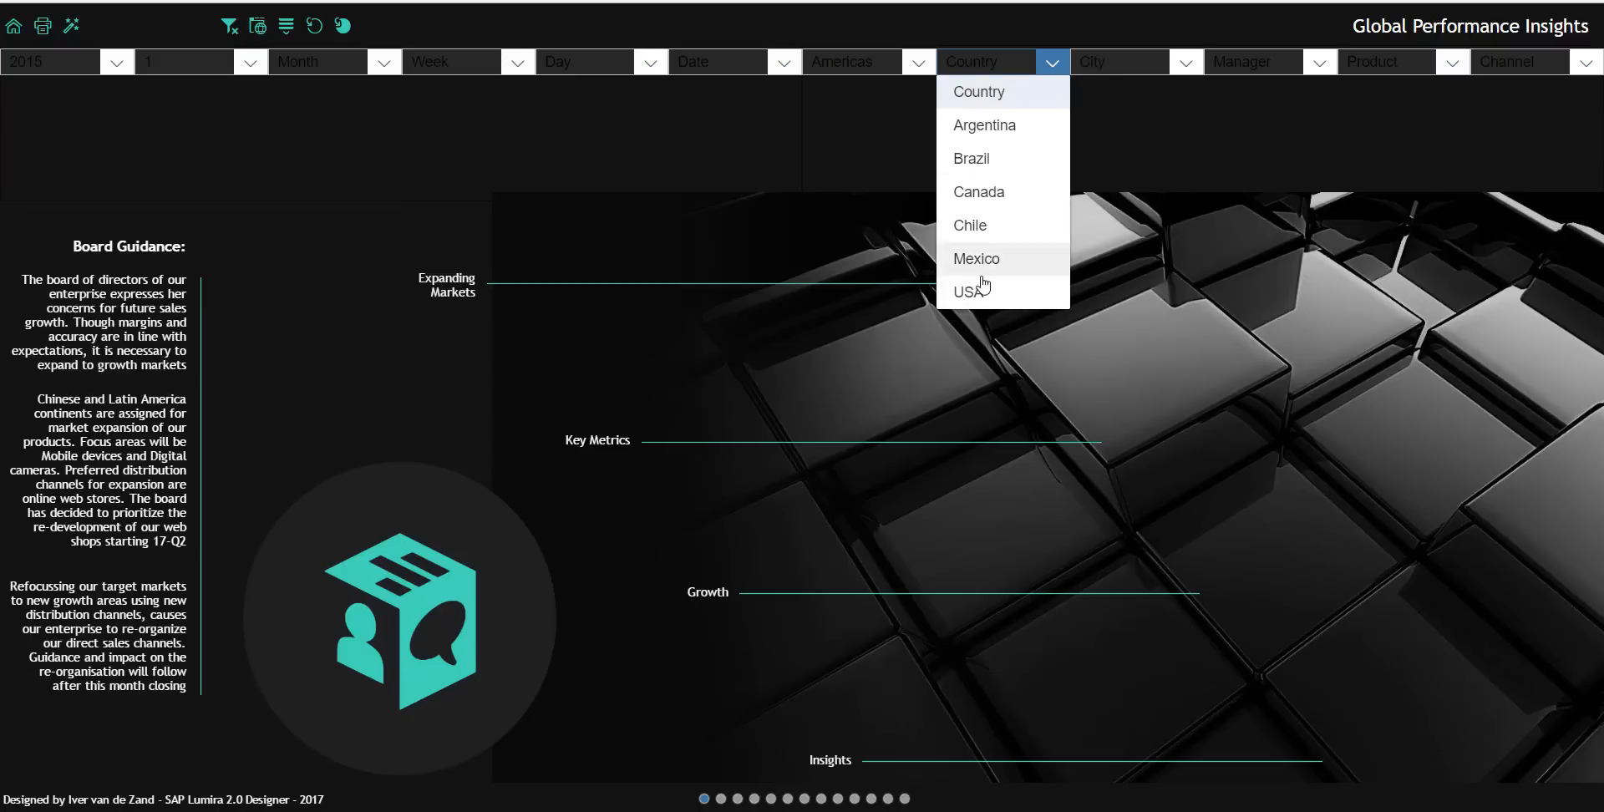
- Filter the dashboard to the continent Europe and look through the countries available for it
click(918, 62)
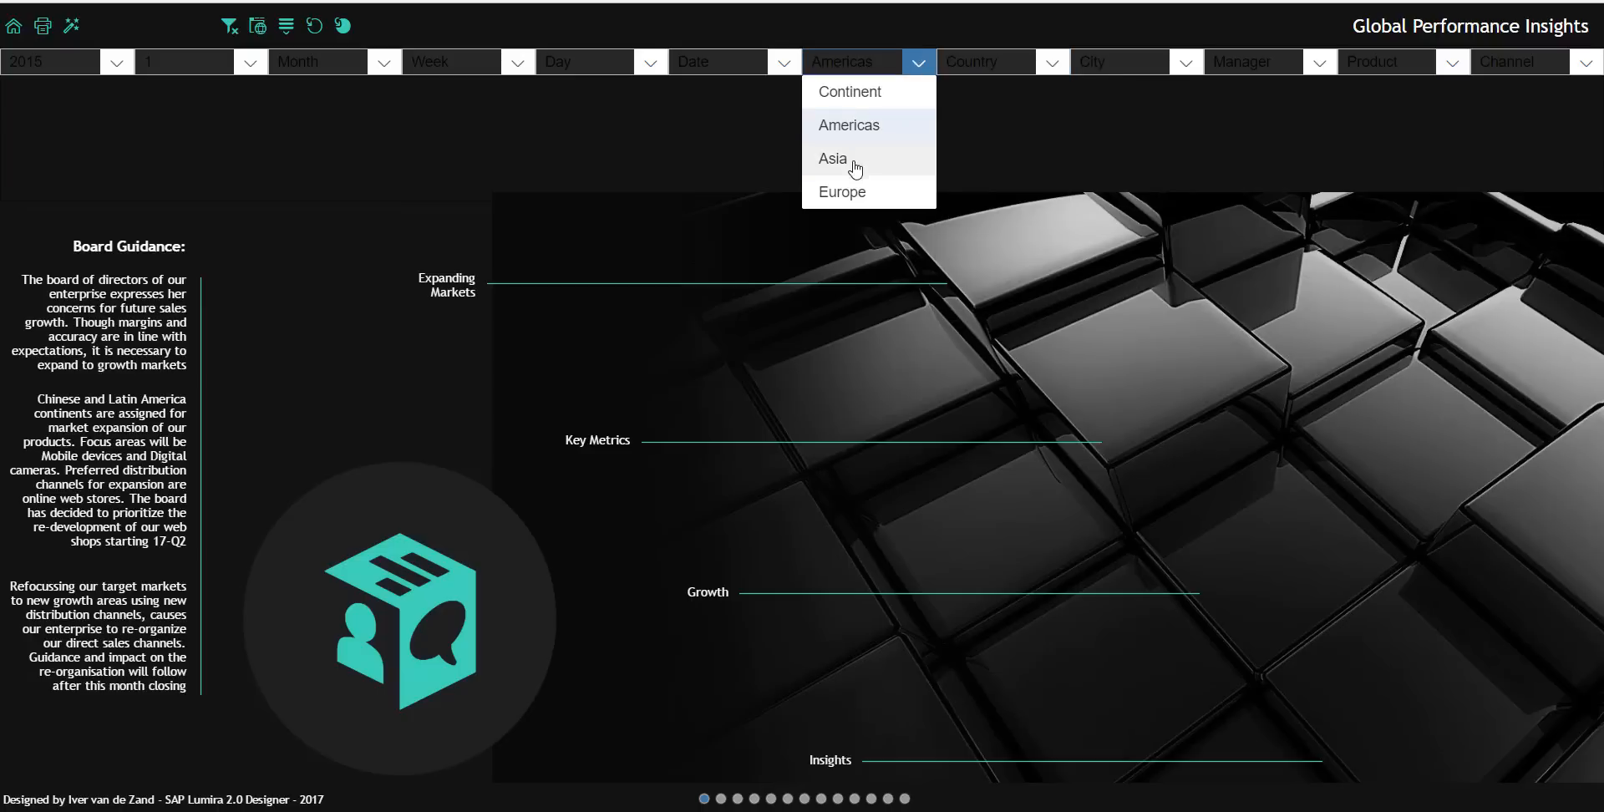
click(850, 194)
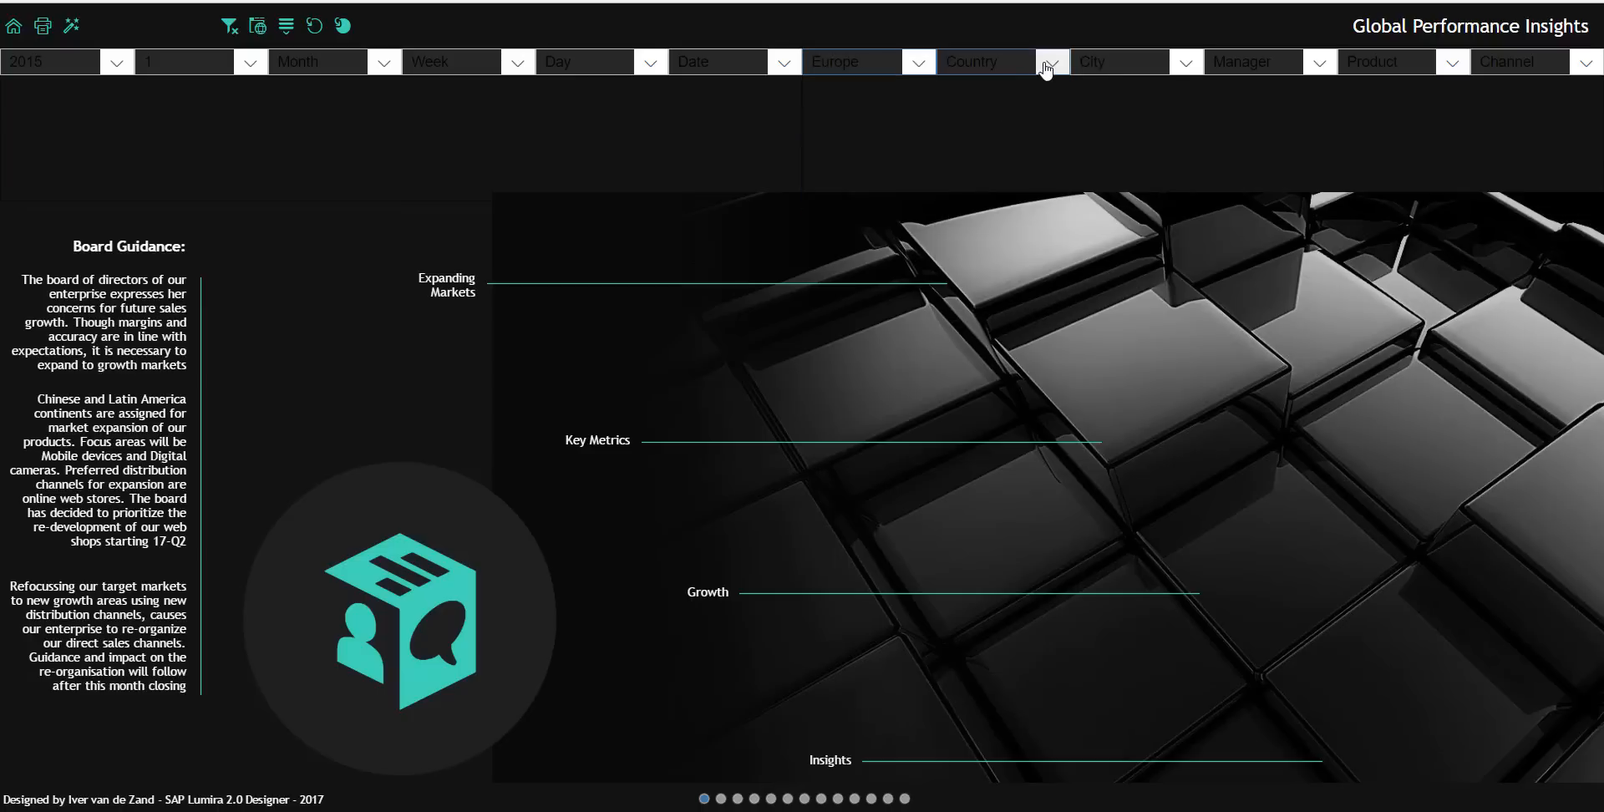
click(1046, 67)
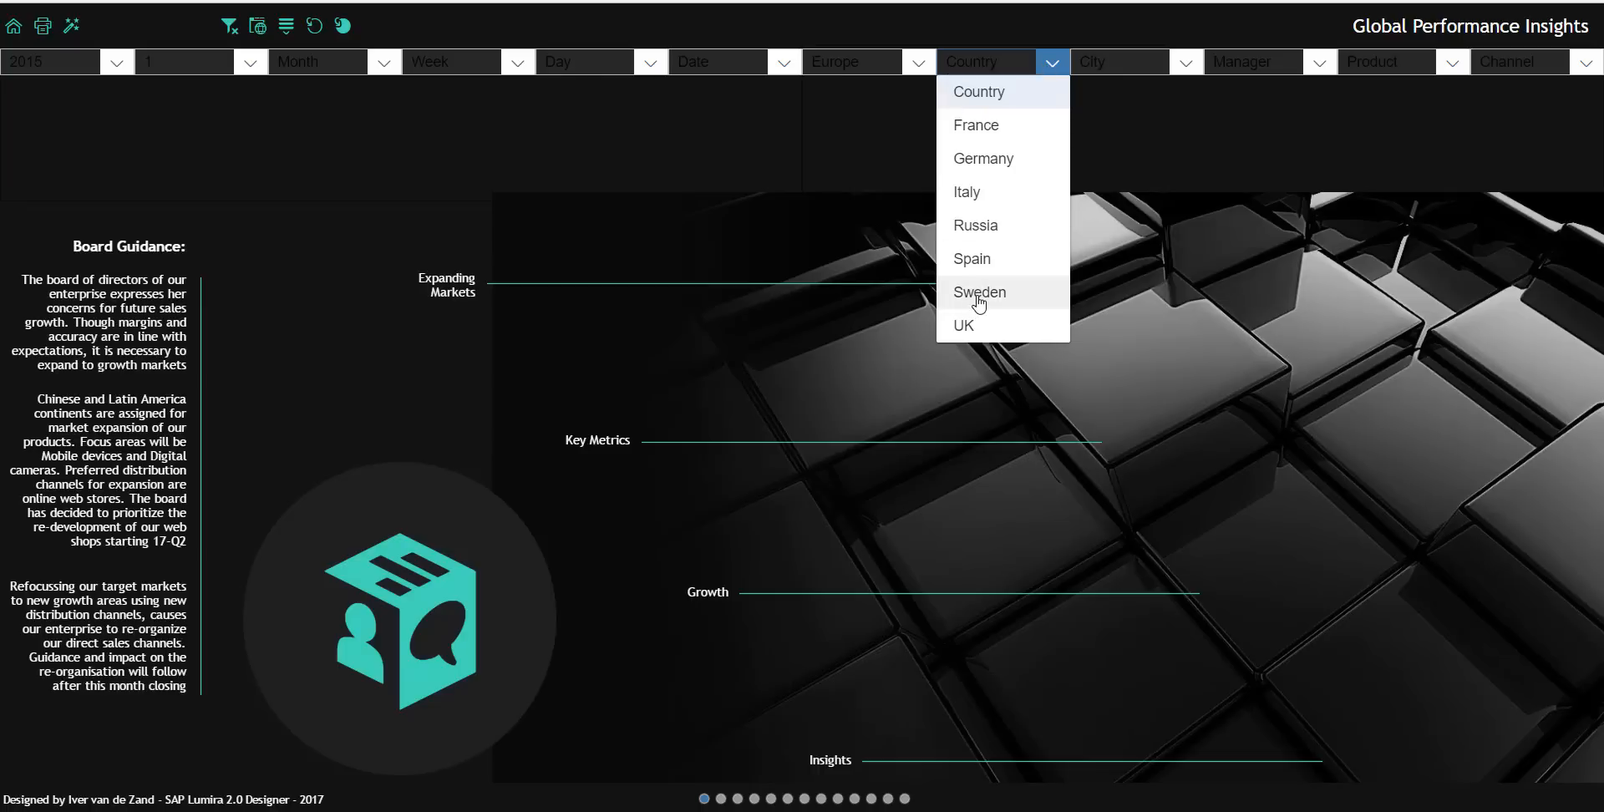
click(884, 186)
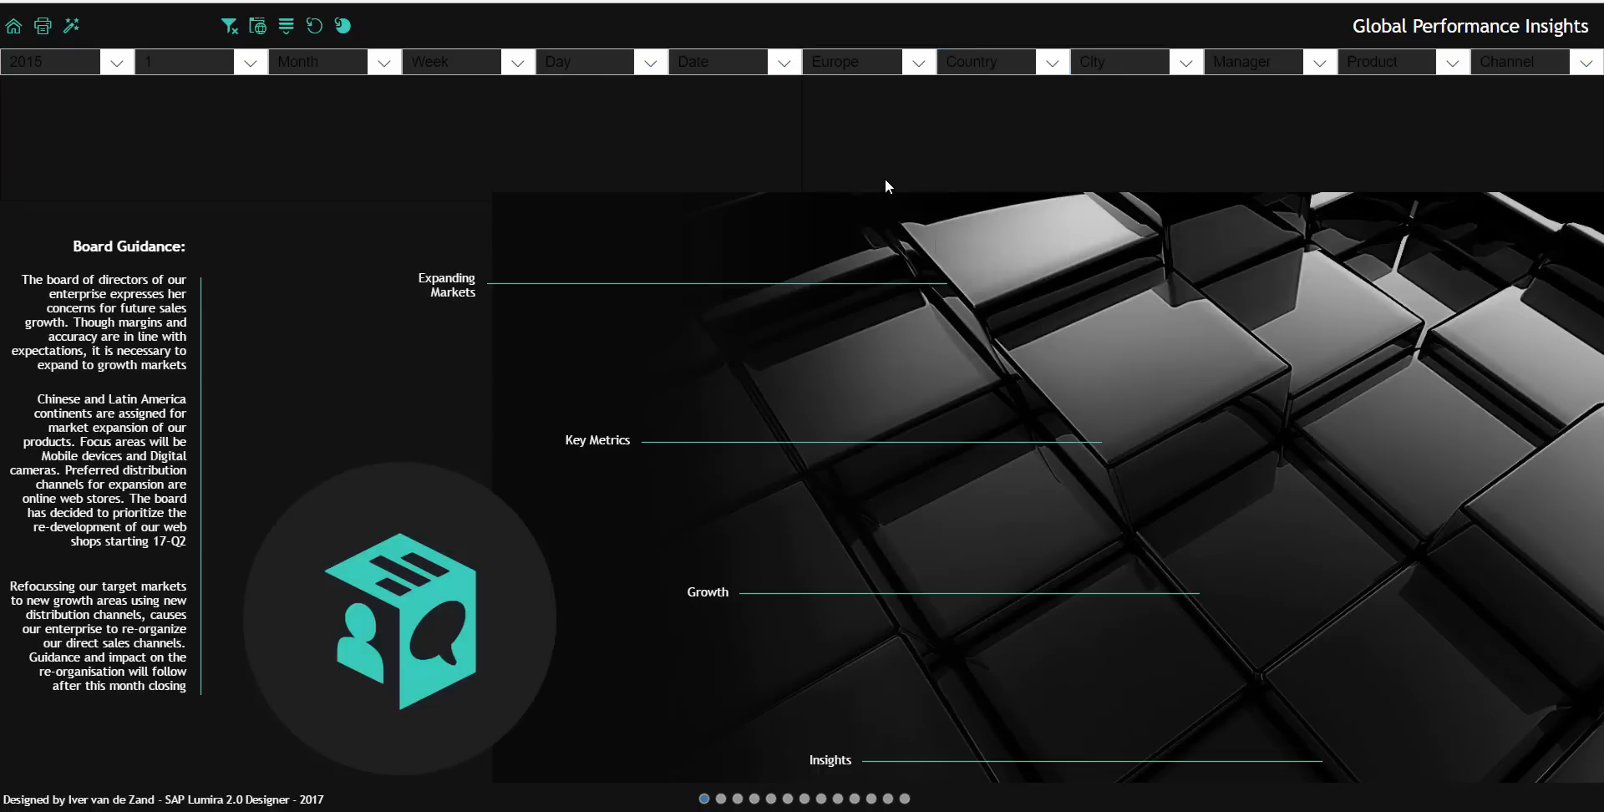
- Display the KPI header, filter it to Asia and 2016, and go to the Key Metrics page
click(344, 32)
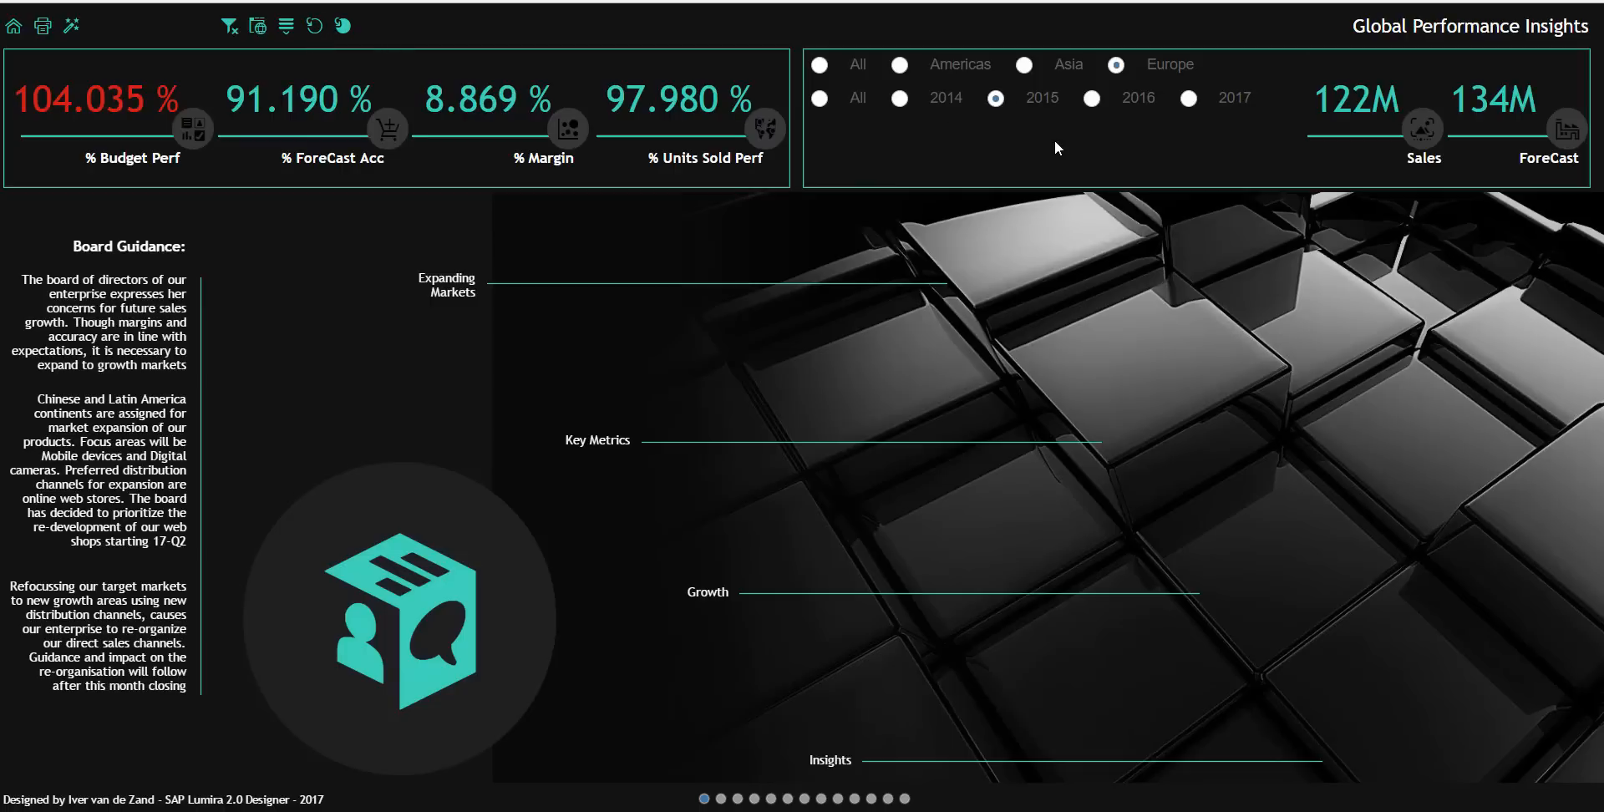
click(1024, 67)
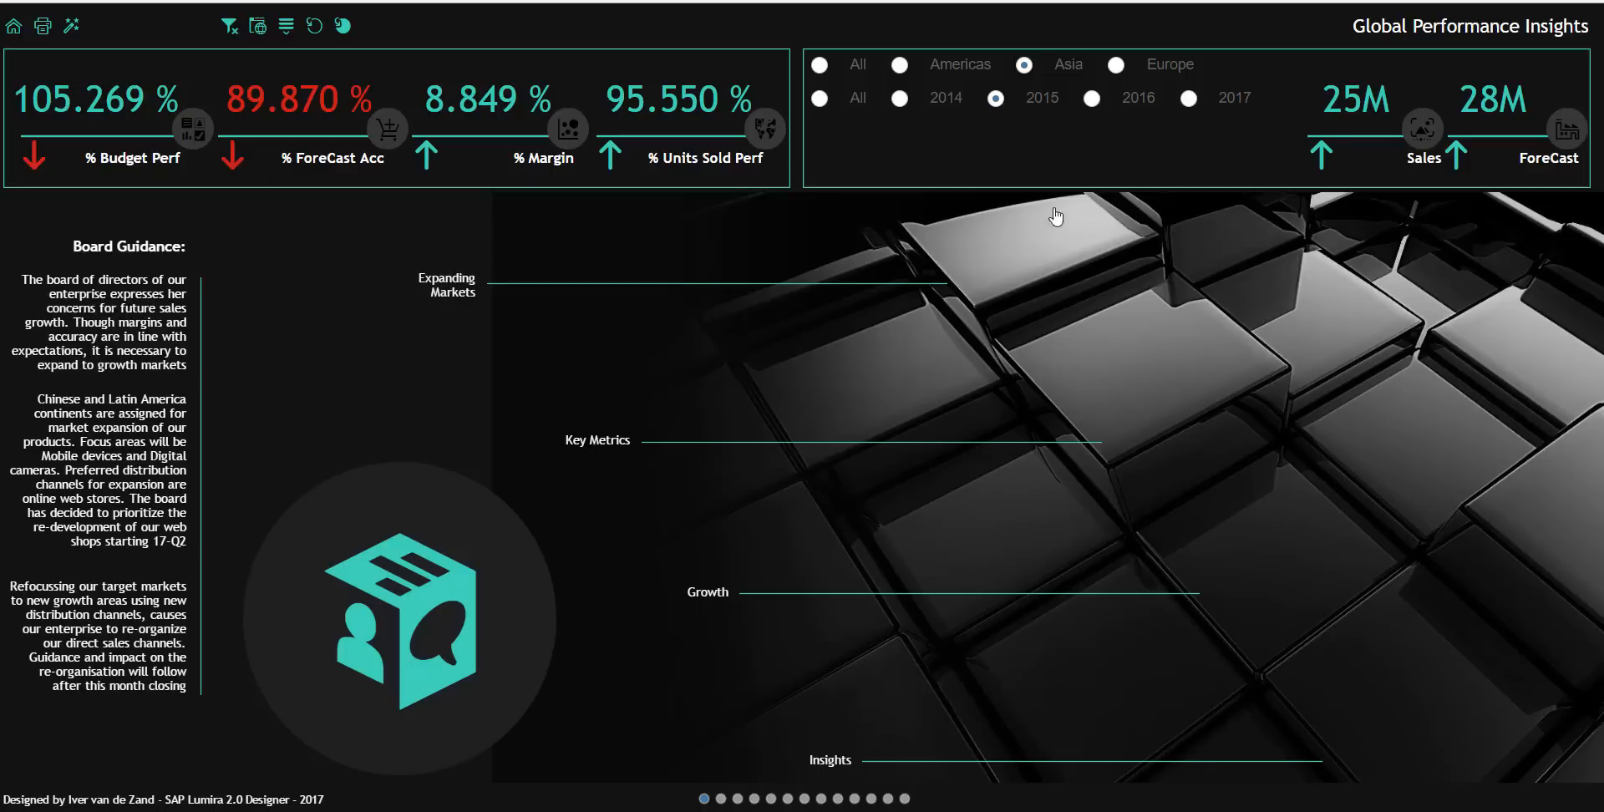
click(1092, 98)
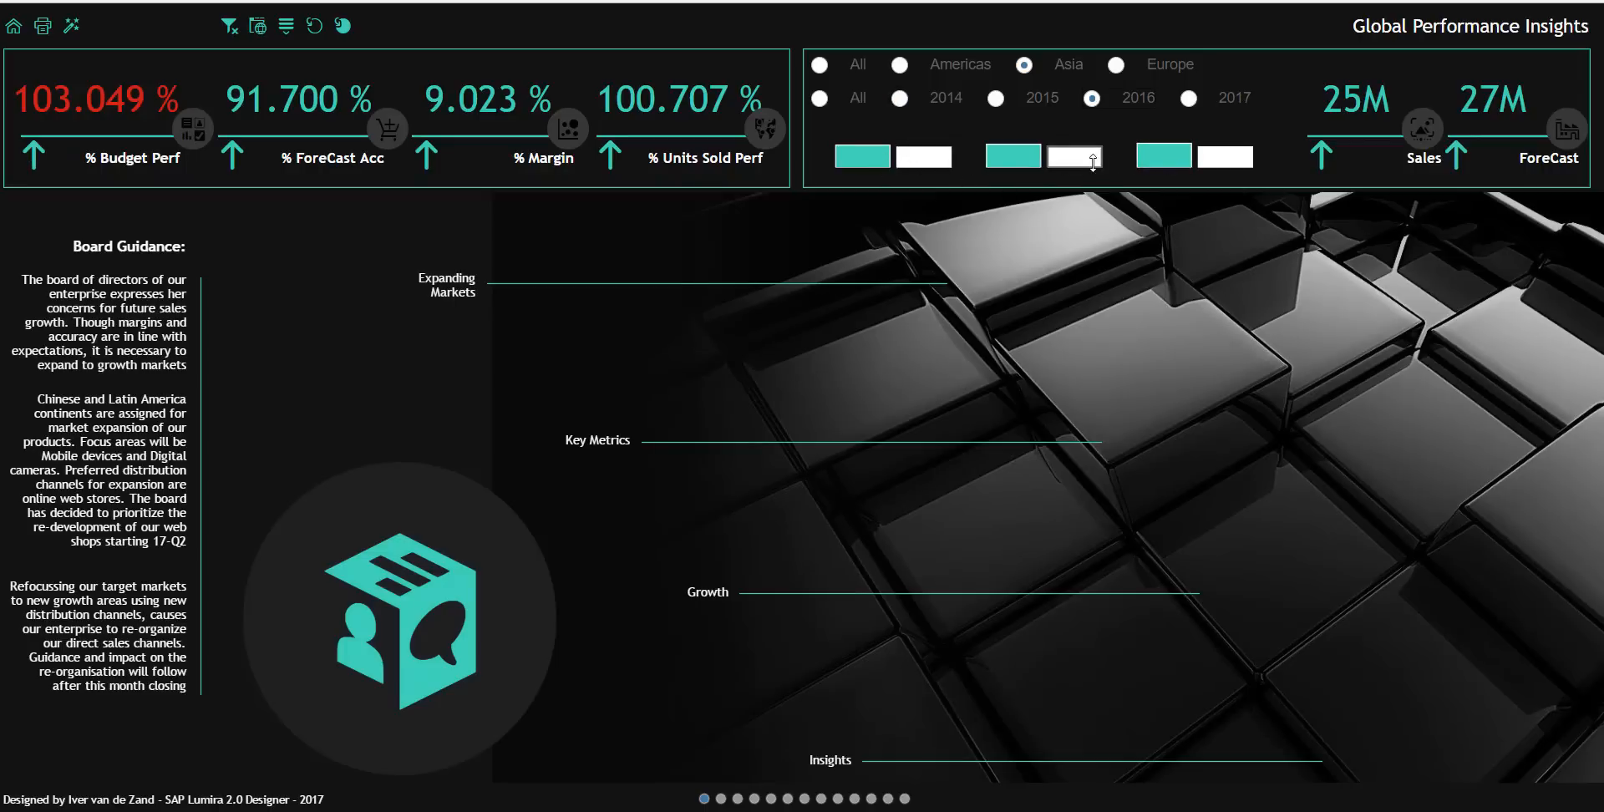
mouse_move(1093, 161)
click(594, 445)
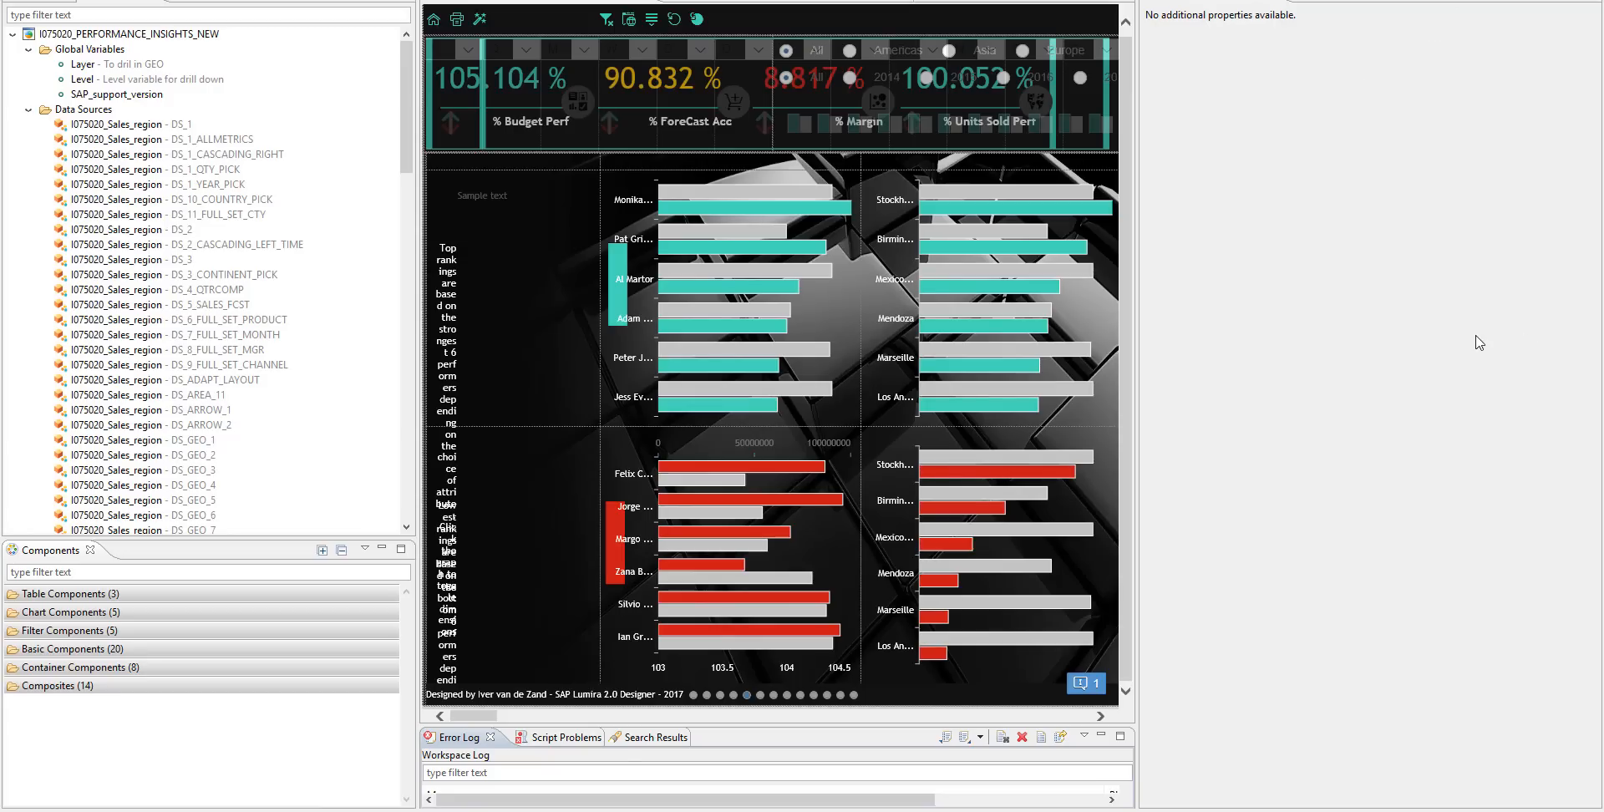
- Review the applications and composites in the Input to Sales Db document and the templates offered for a new application
click(52, 1)
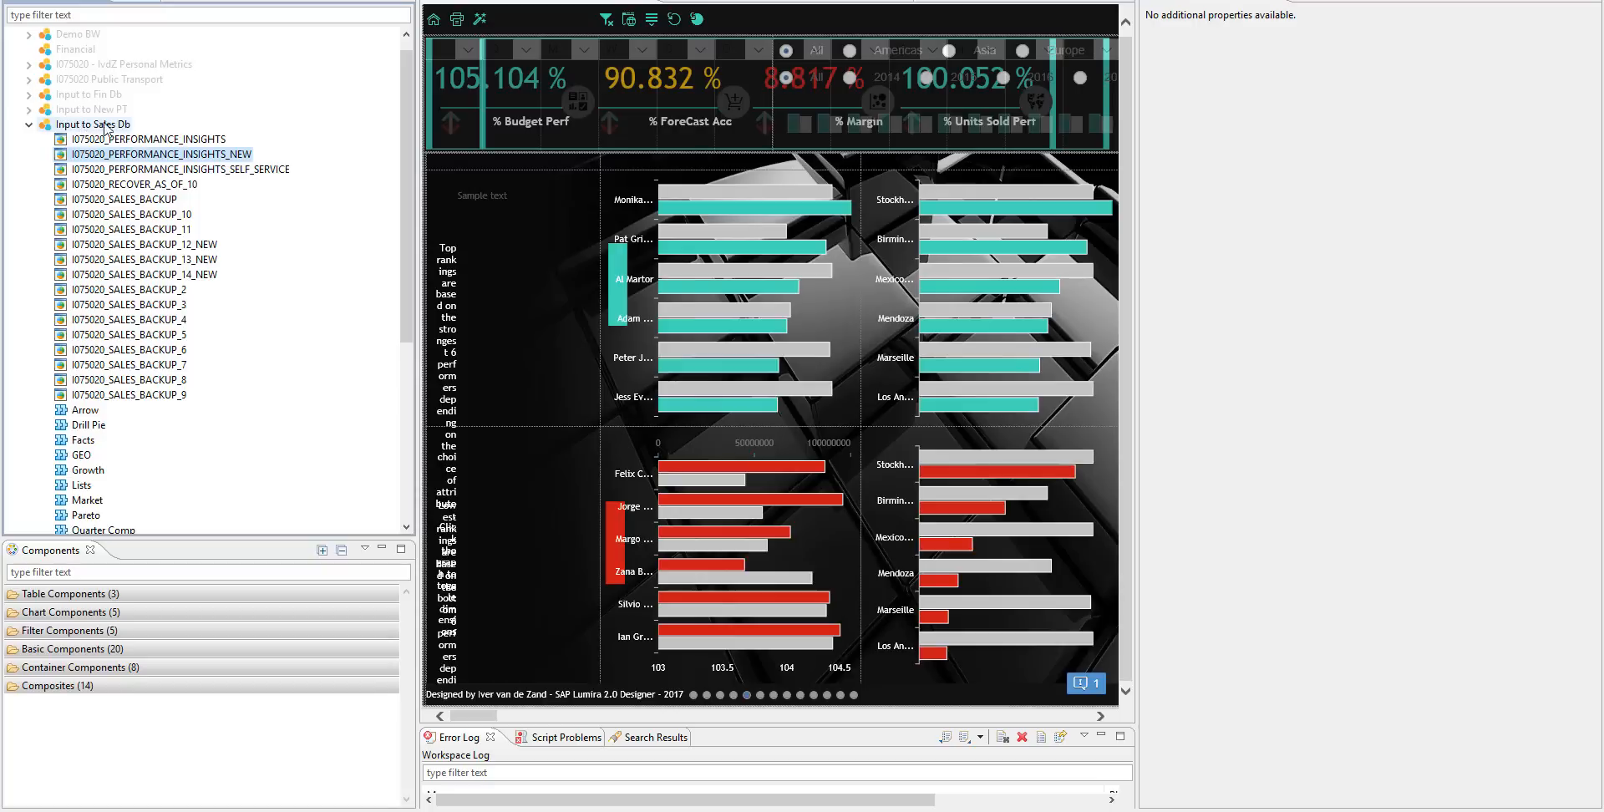
scroll(121, 419, down, 2)
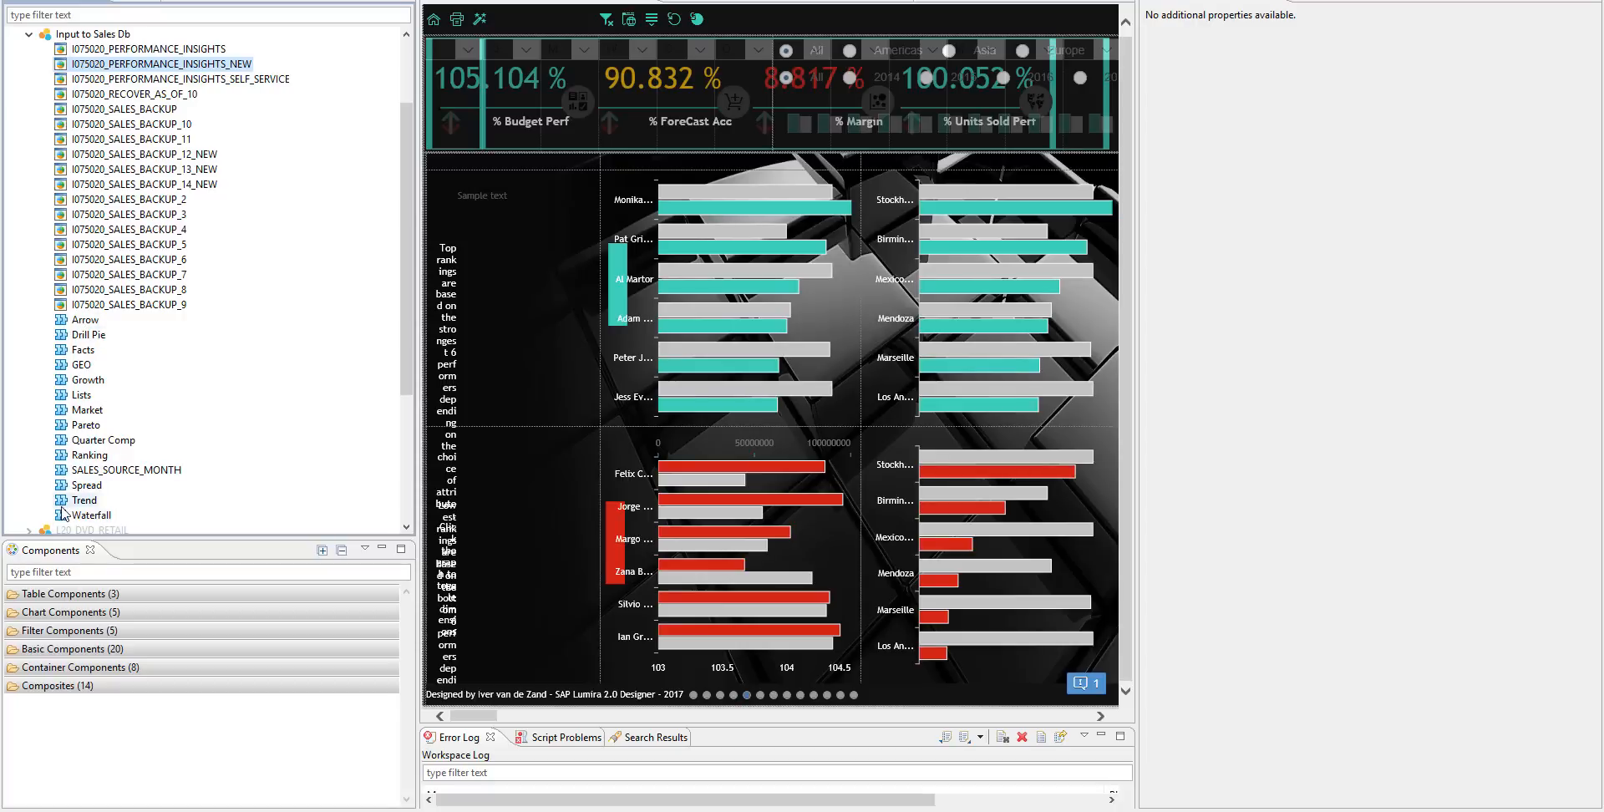
right_click(81, 37)
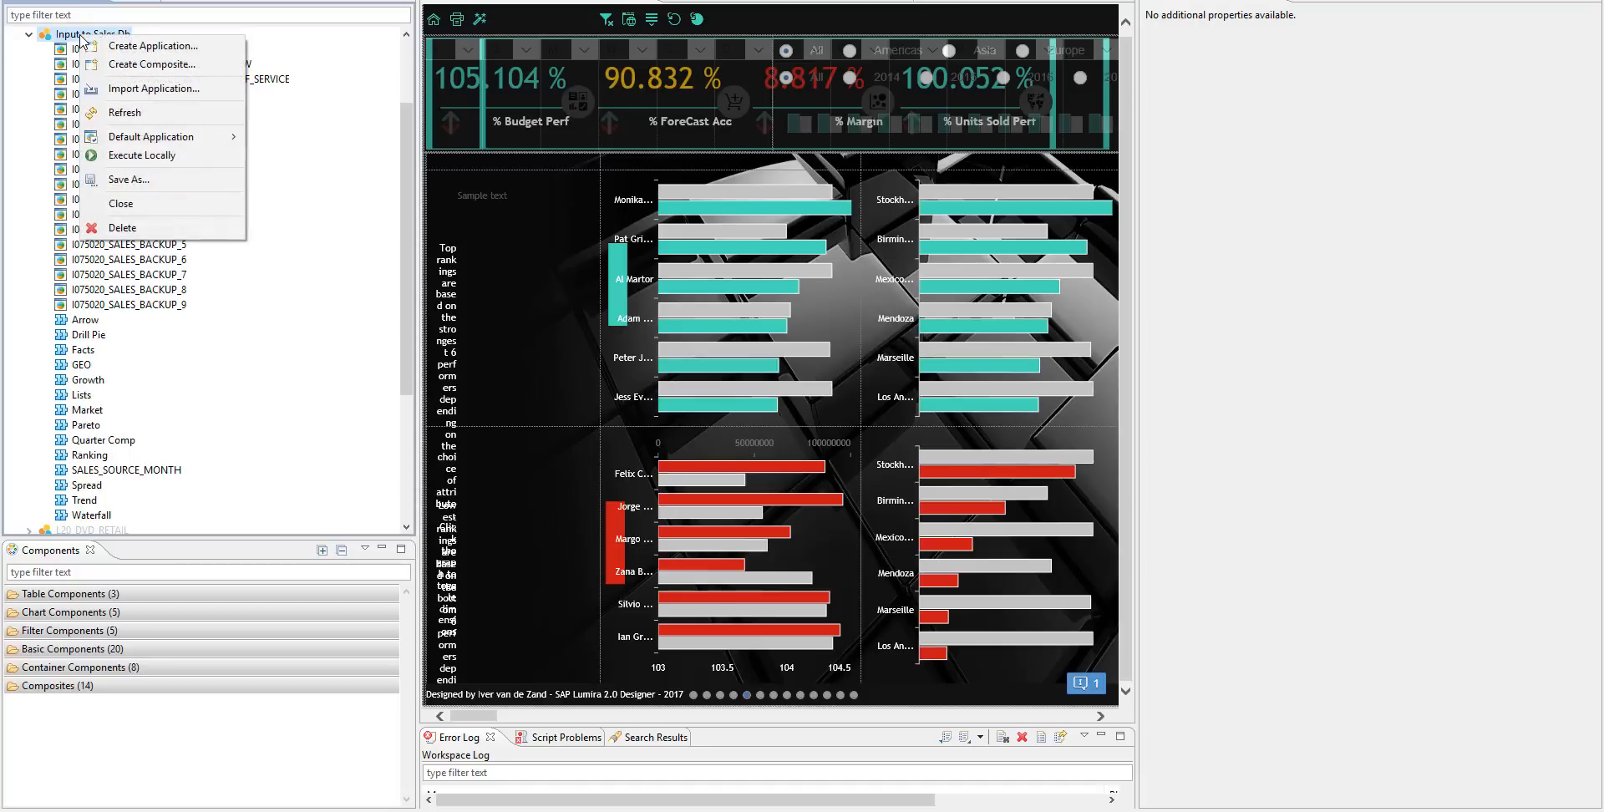
click(219, 48)
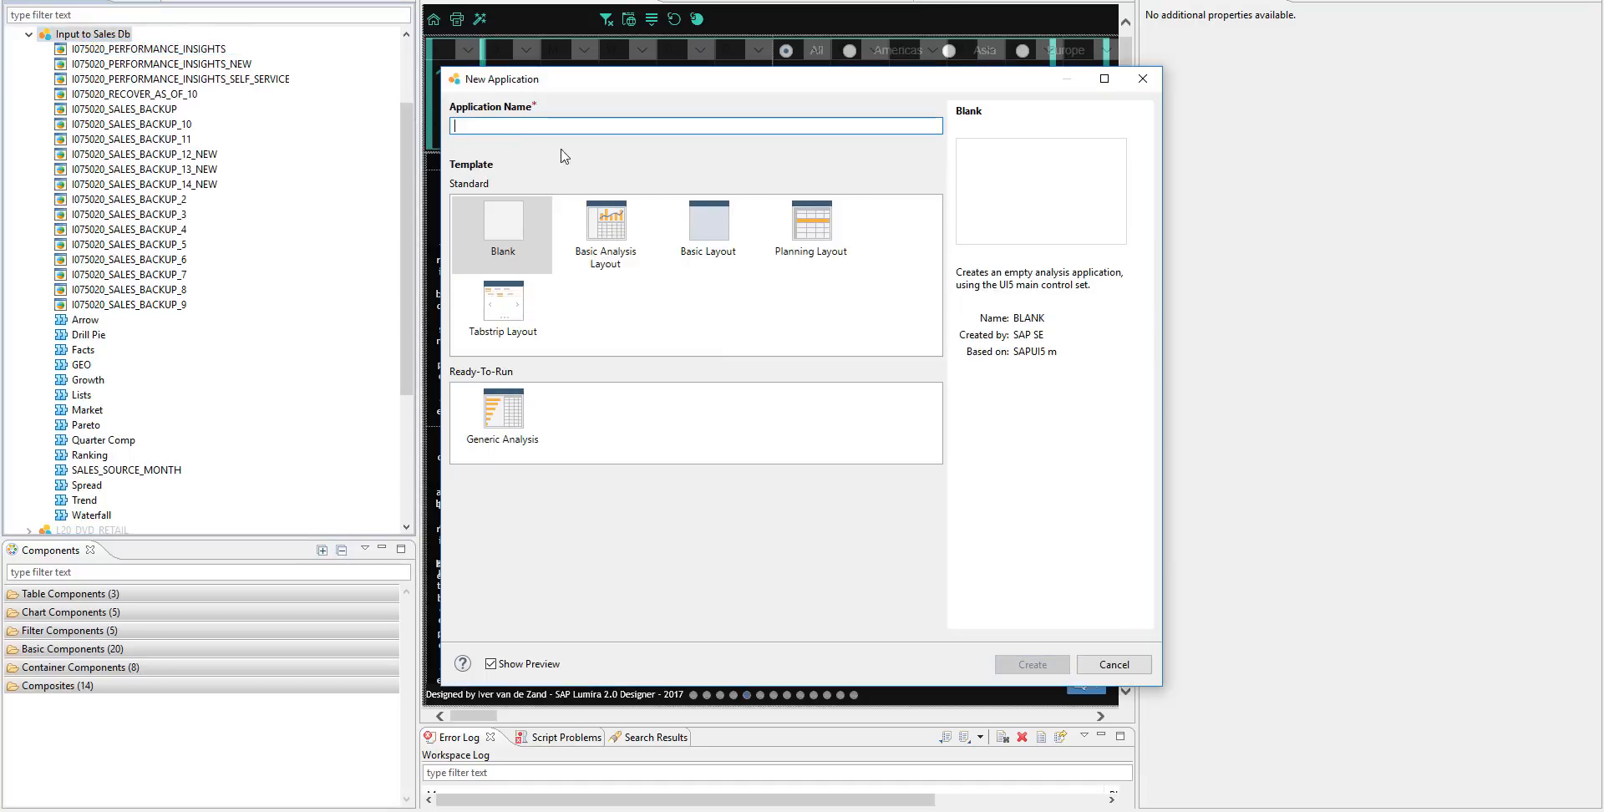
click(1114, 665)
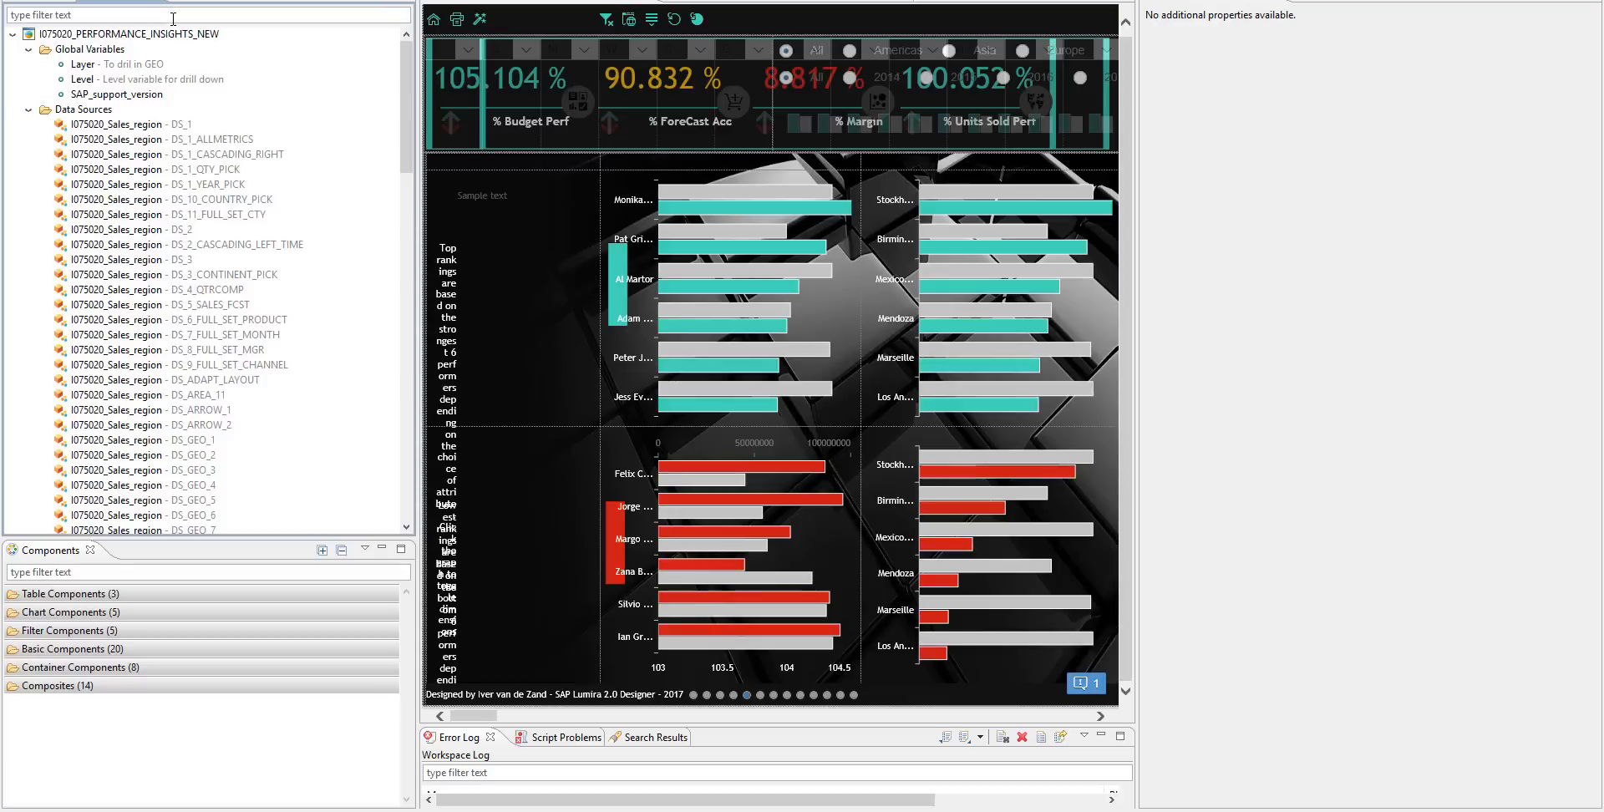
- Select BACKGROUND_IMAGE within LAYOUT_CONTAINER, below the application's data sources, and show the Properties view
scroll(176, 138, down, 3)
scroll(177, 142, down, 10)
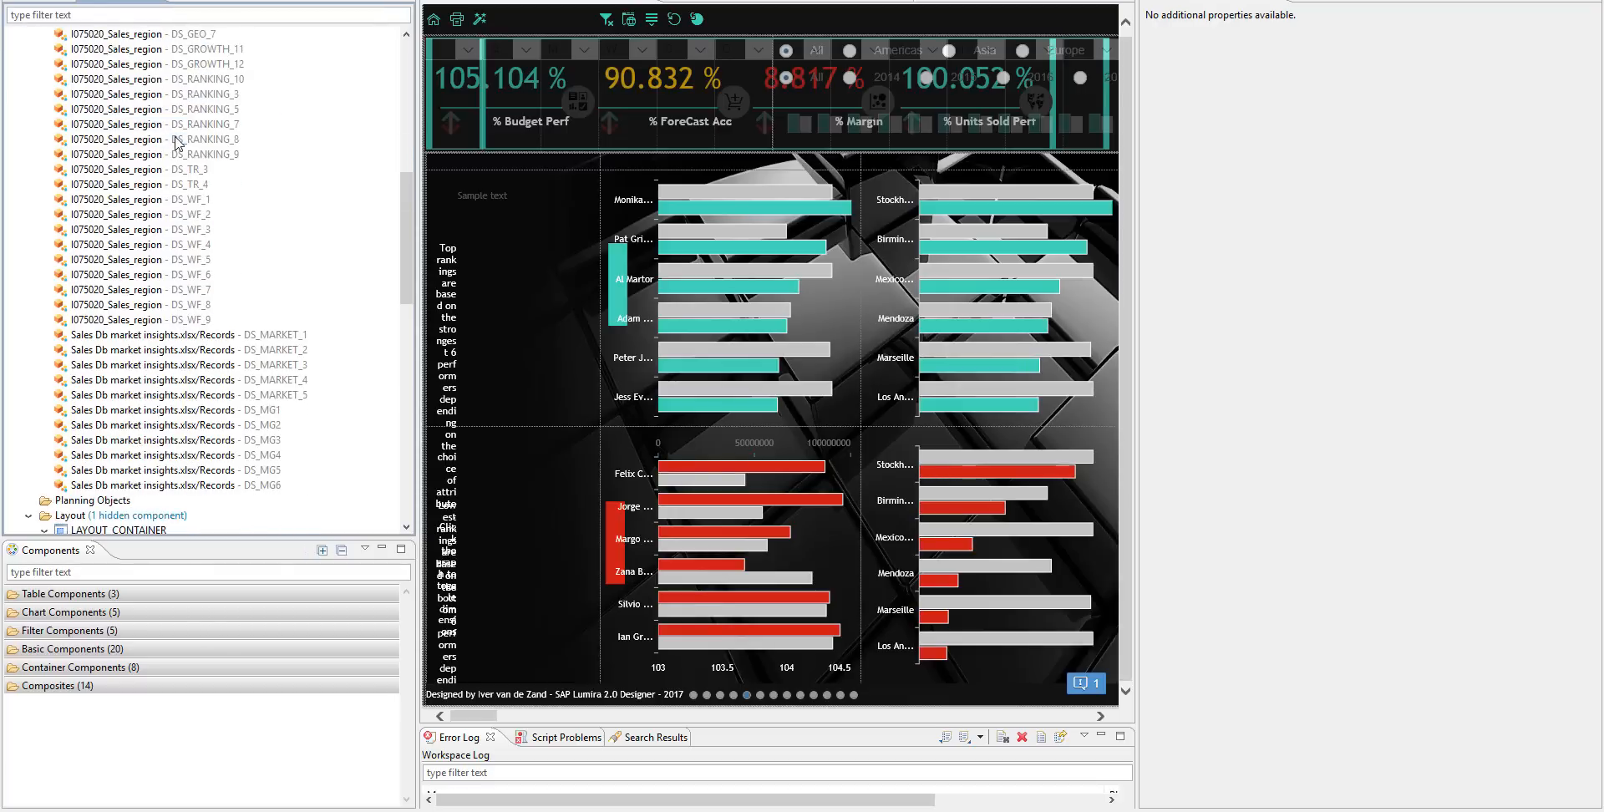
scroll(176, 142, down, 2)
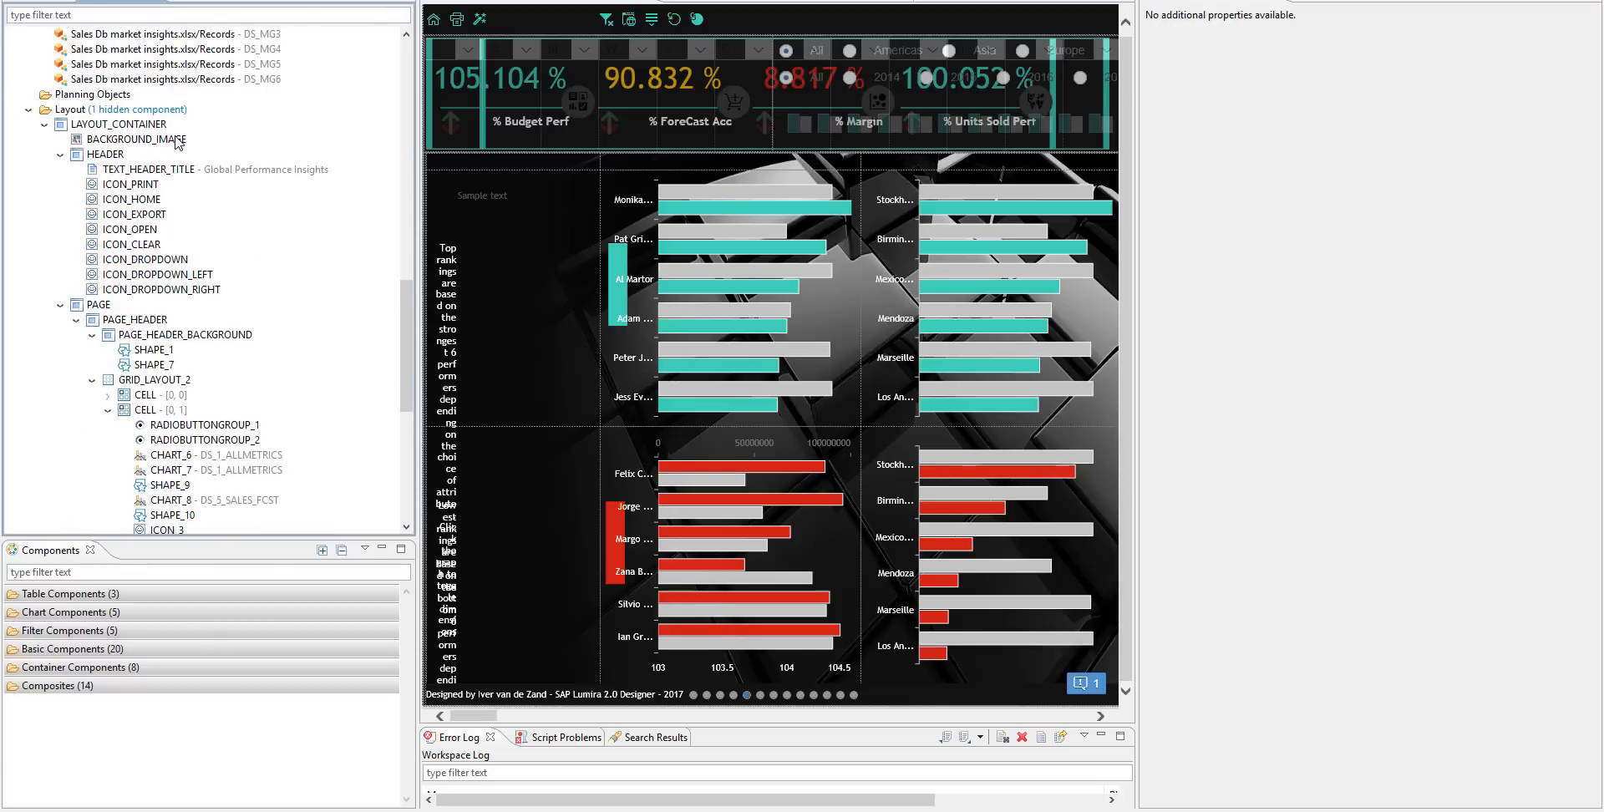
click(155, 140)
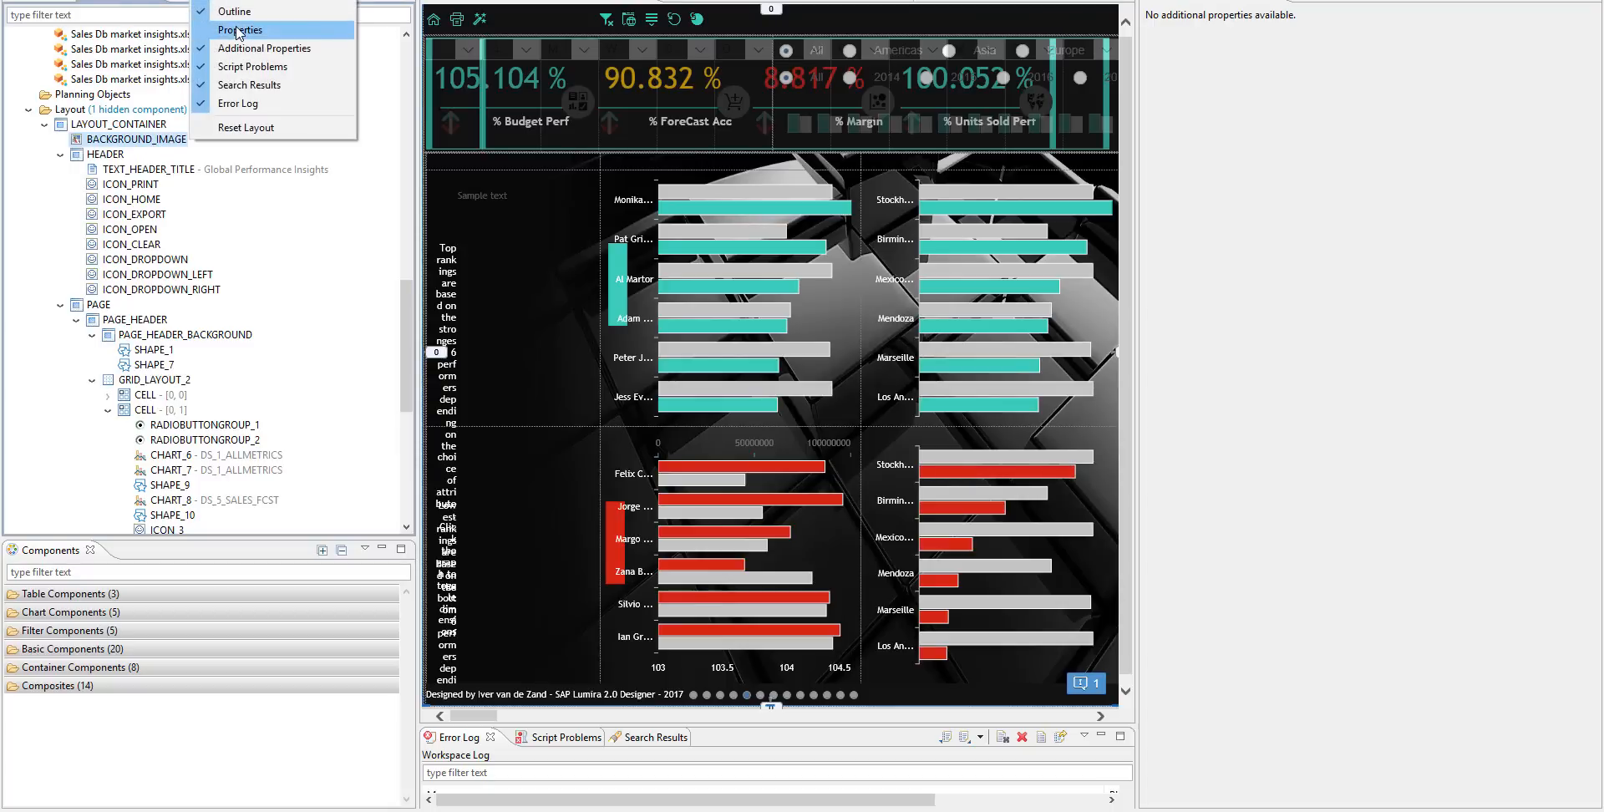
click(236, 32)
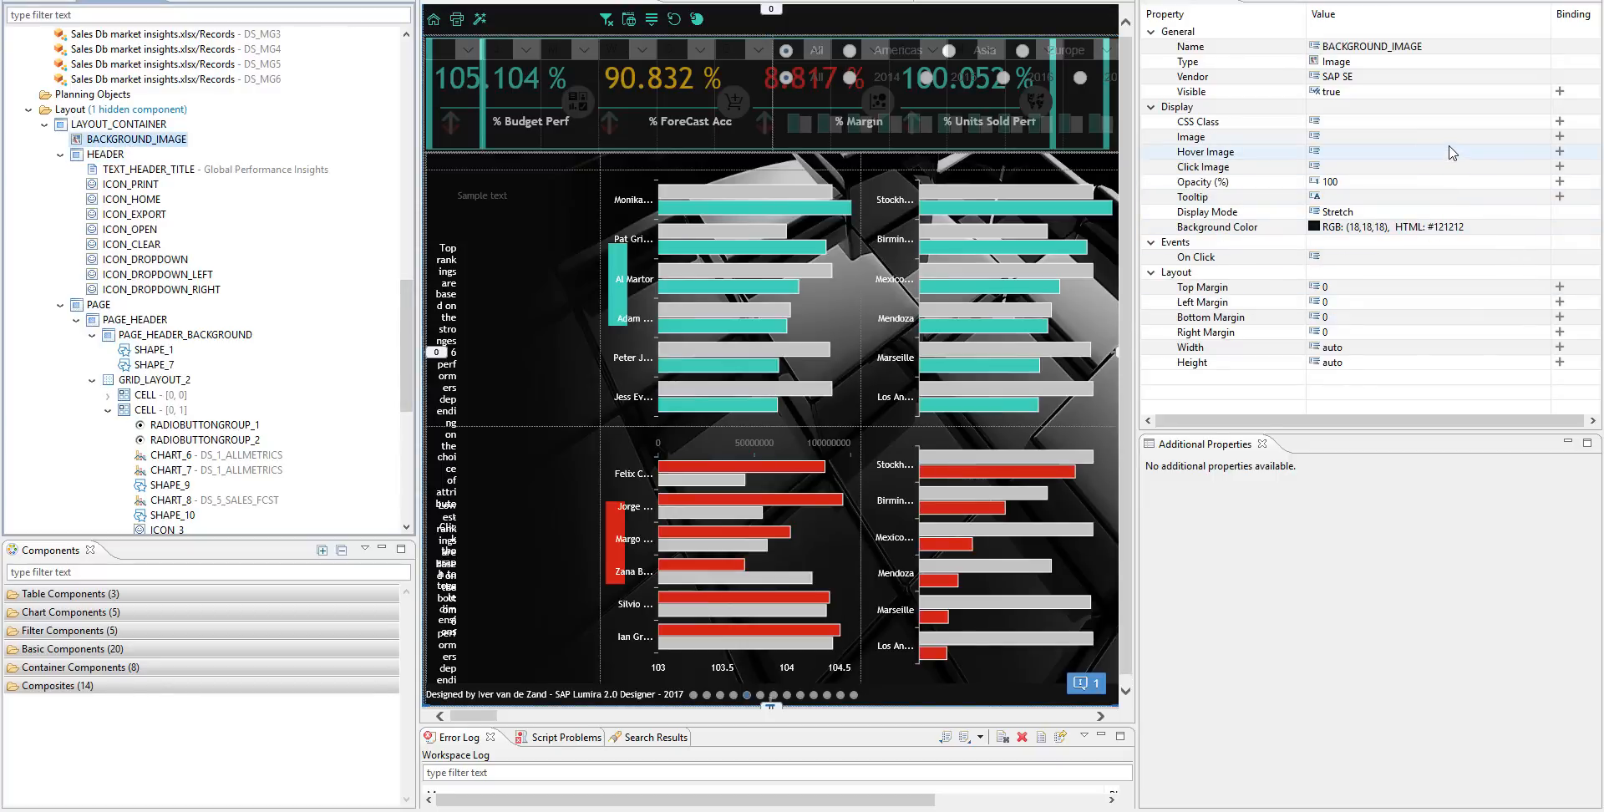
- Add a basic Image component to LAYOUT_CONTAINER
click(142, 127)
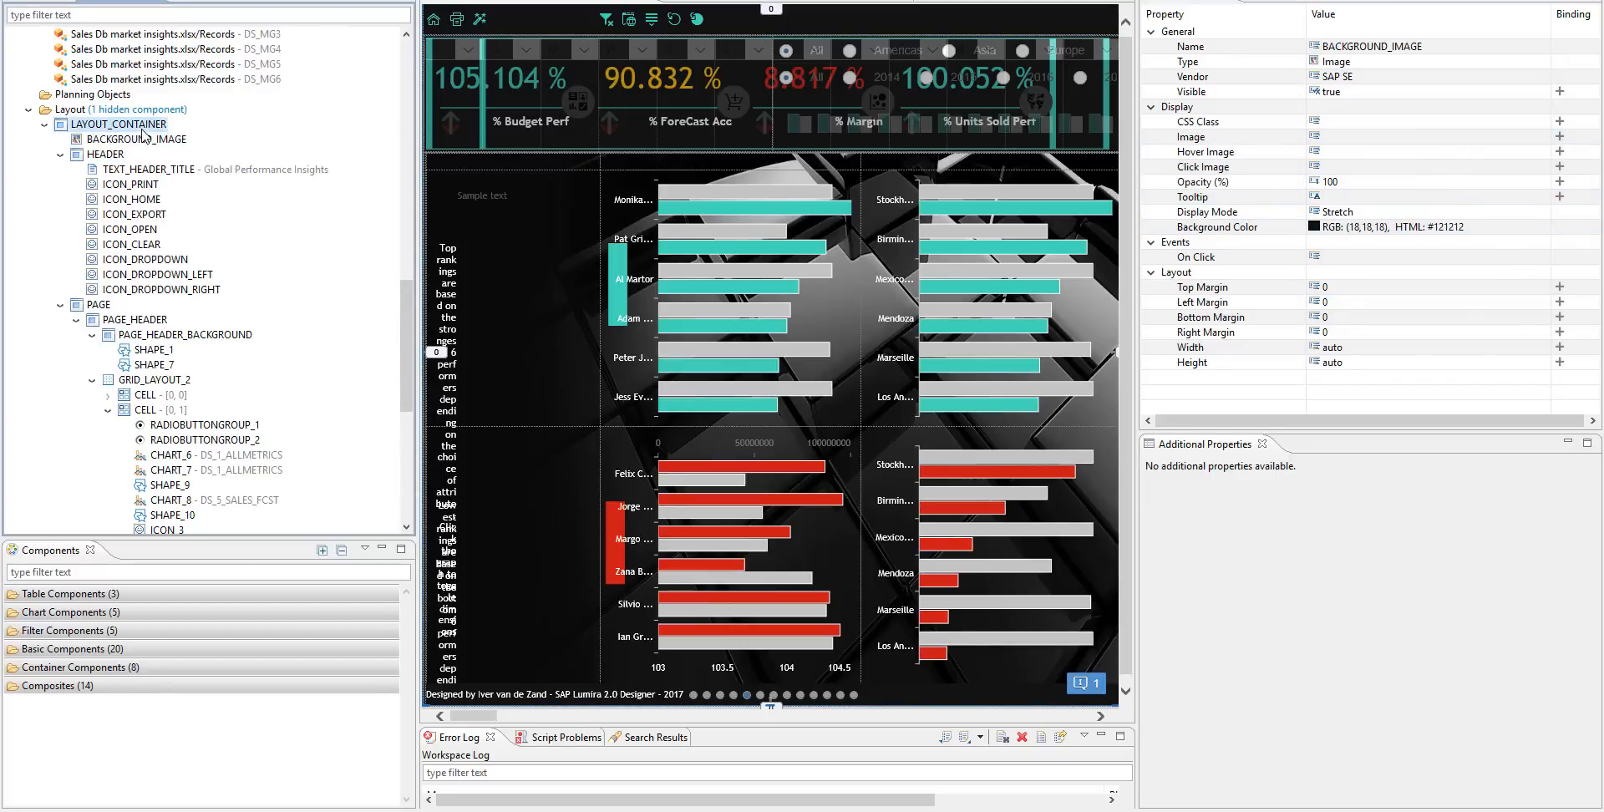
right_click(139, 127)
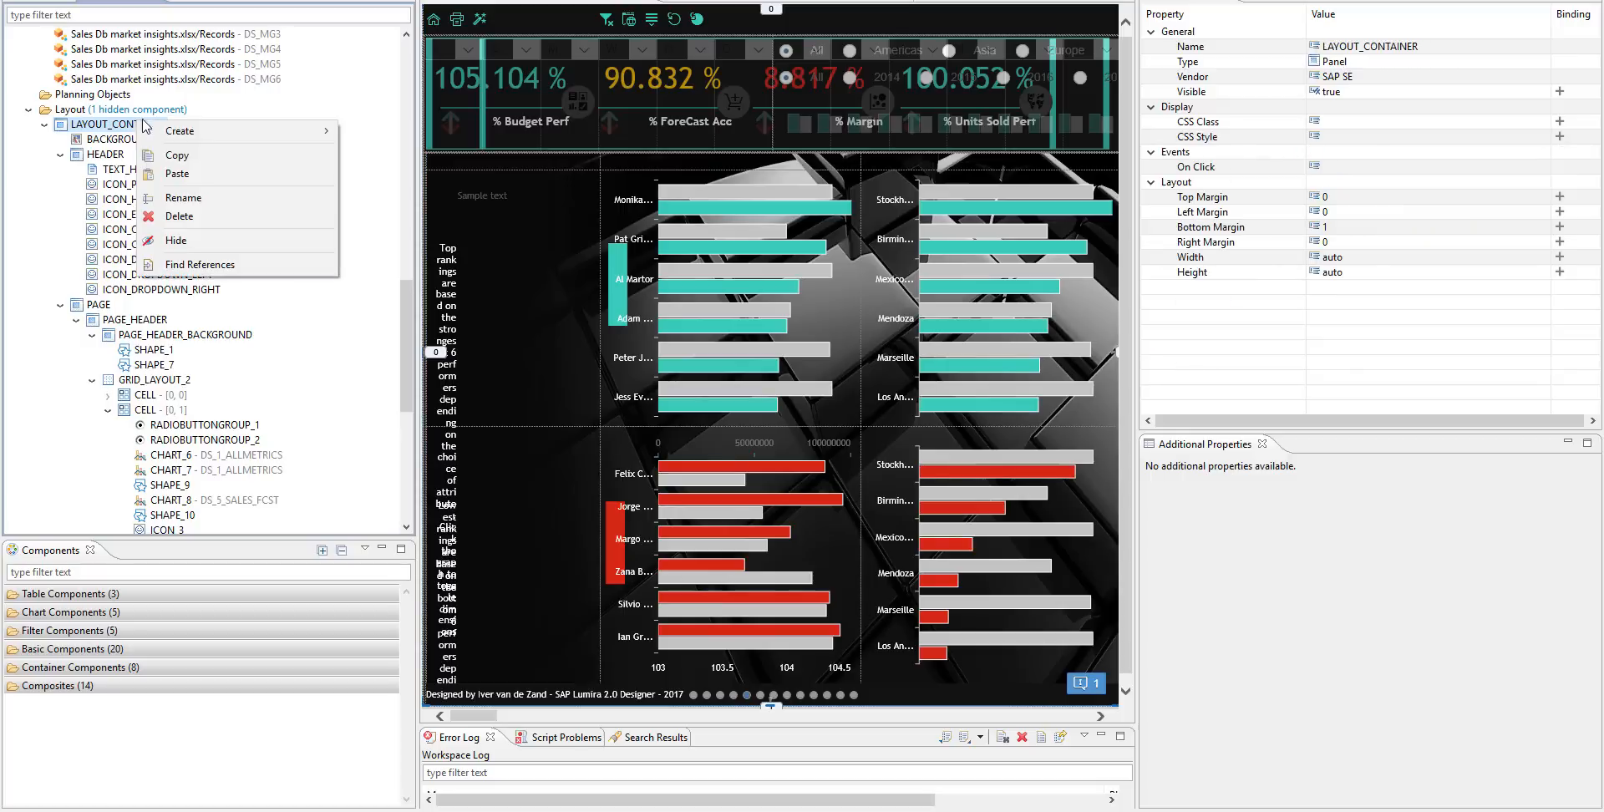
mouse_move(250, 132)
mouse_move(428, 195)
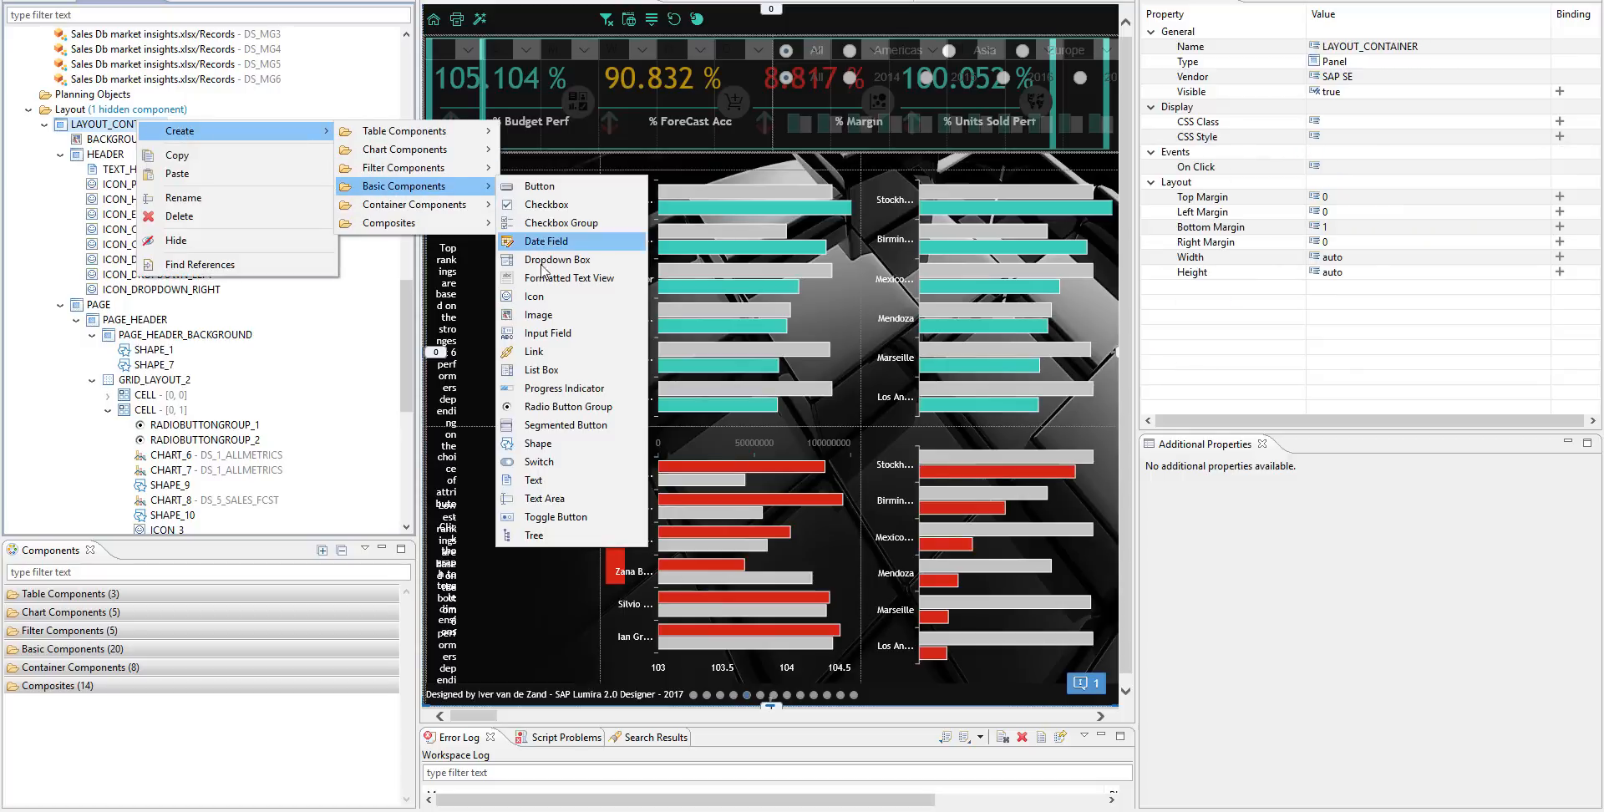
click(556, 318)
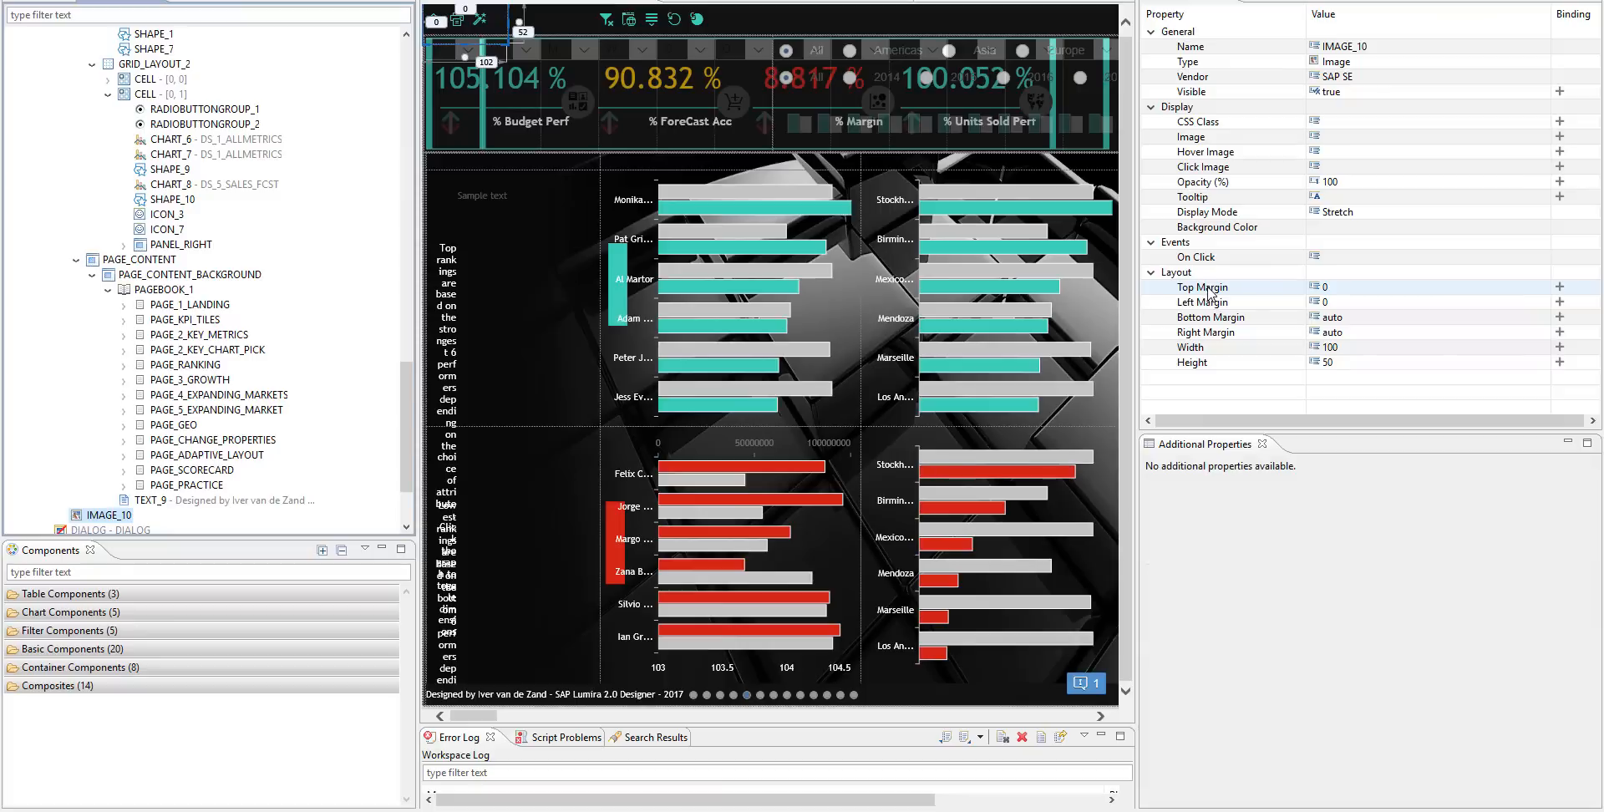
- Check the dimensions of BW Background DS (2).jpg among the new component's available images, and close the selection without assigning one
click(1403, 137)
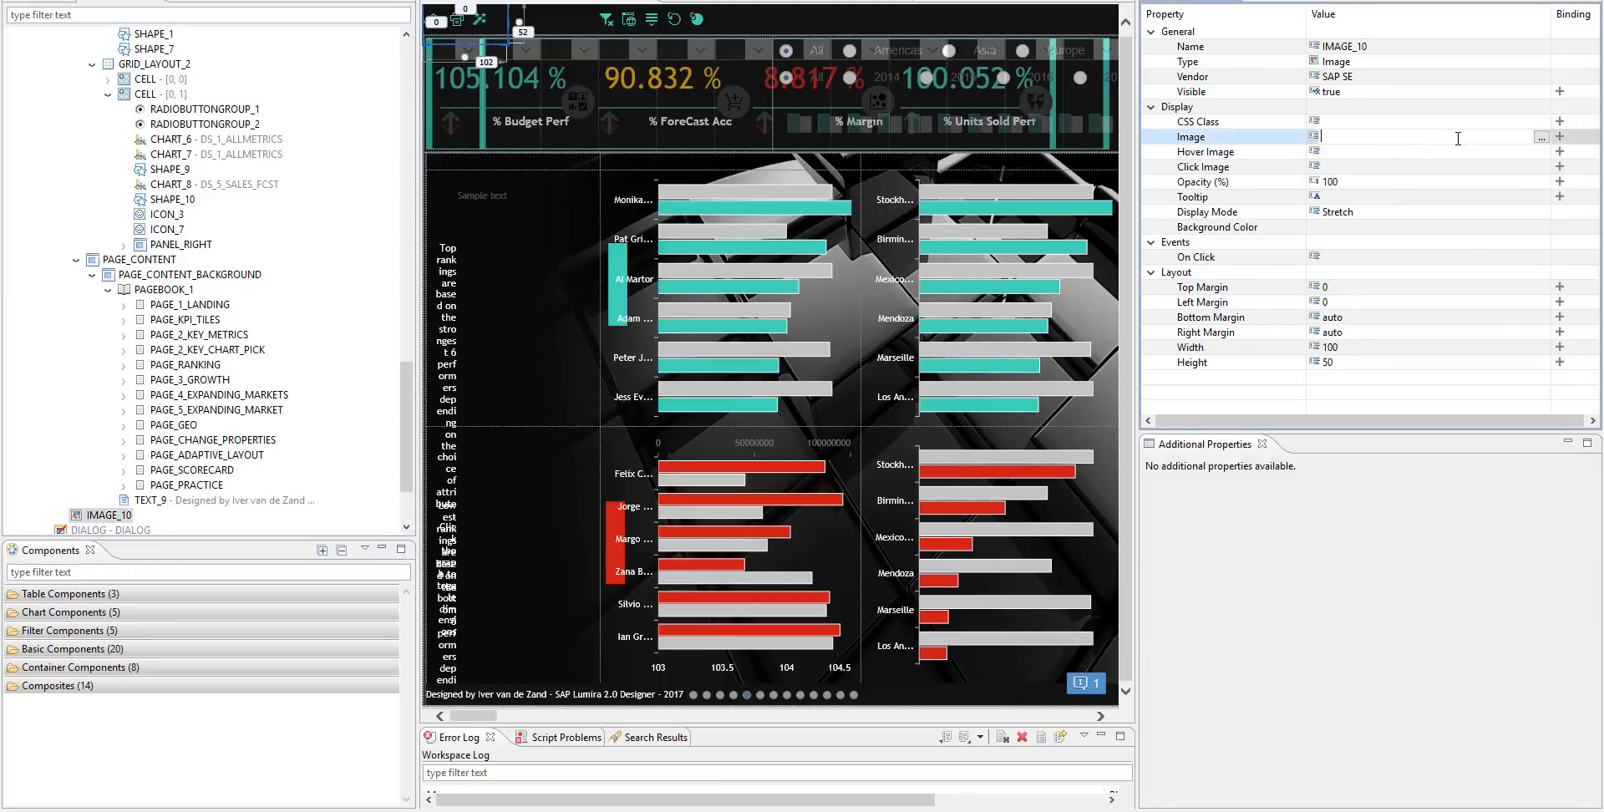
click(1541, 136)
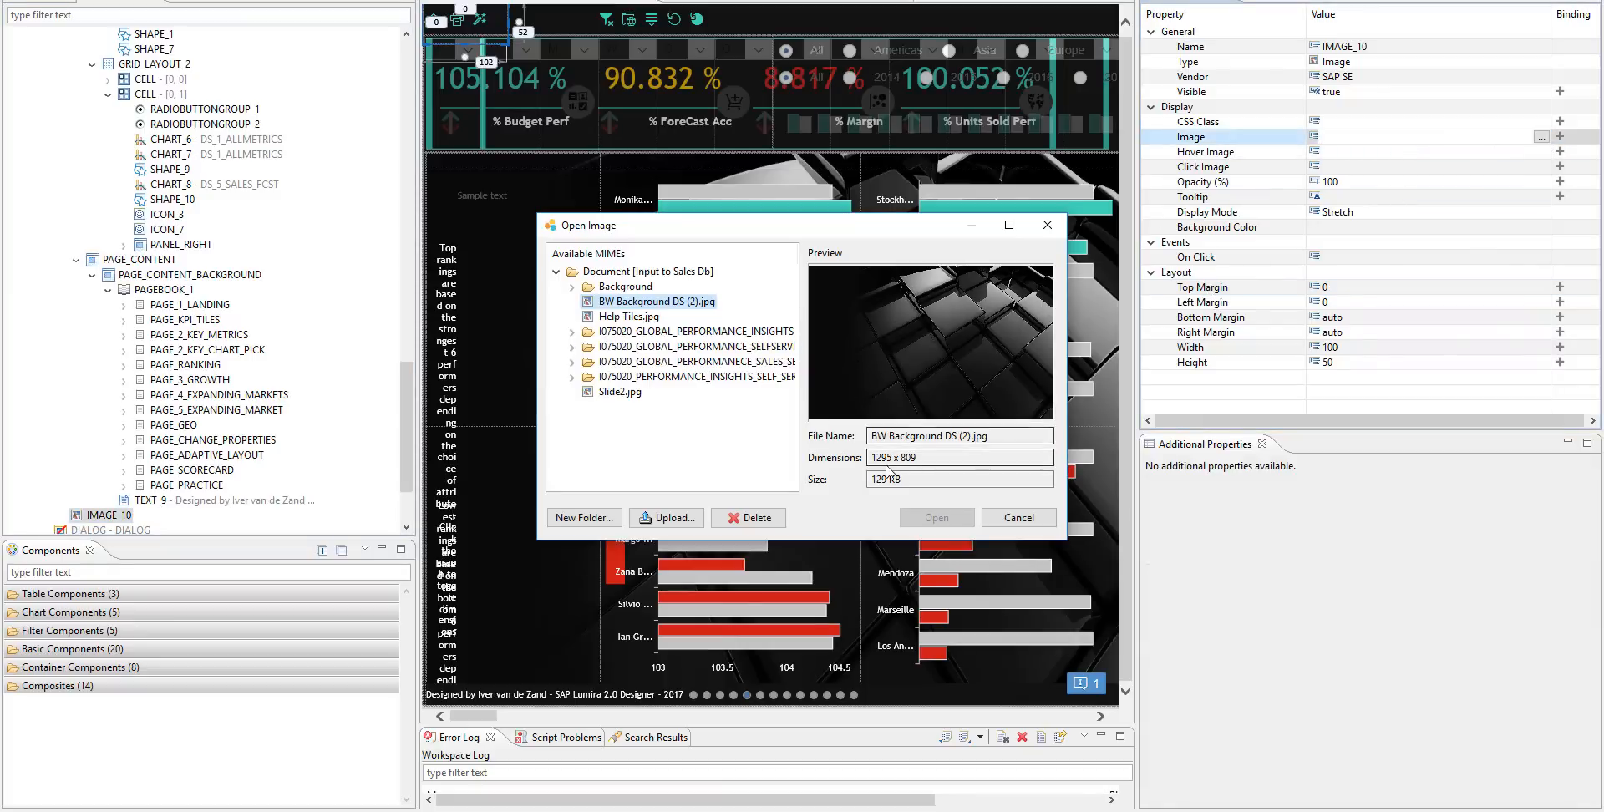
drag(871, 457, 921, 458)
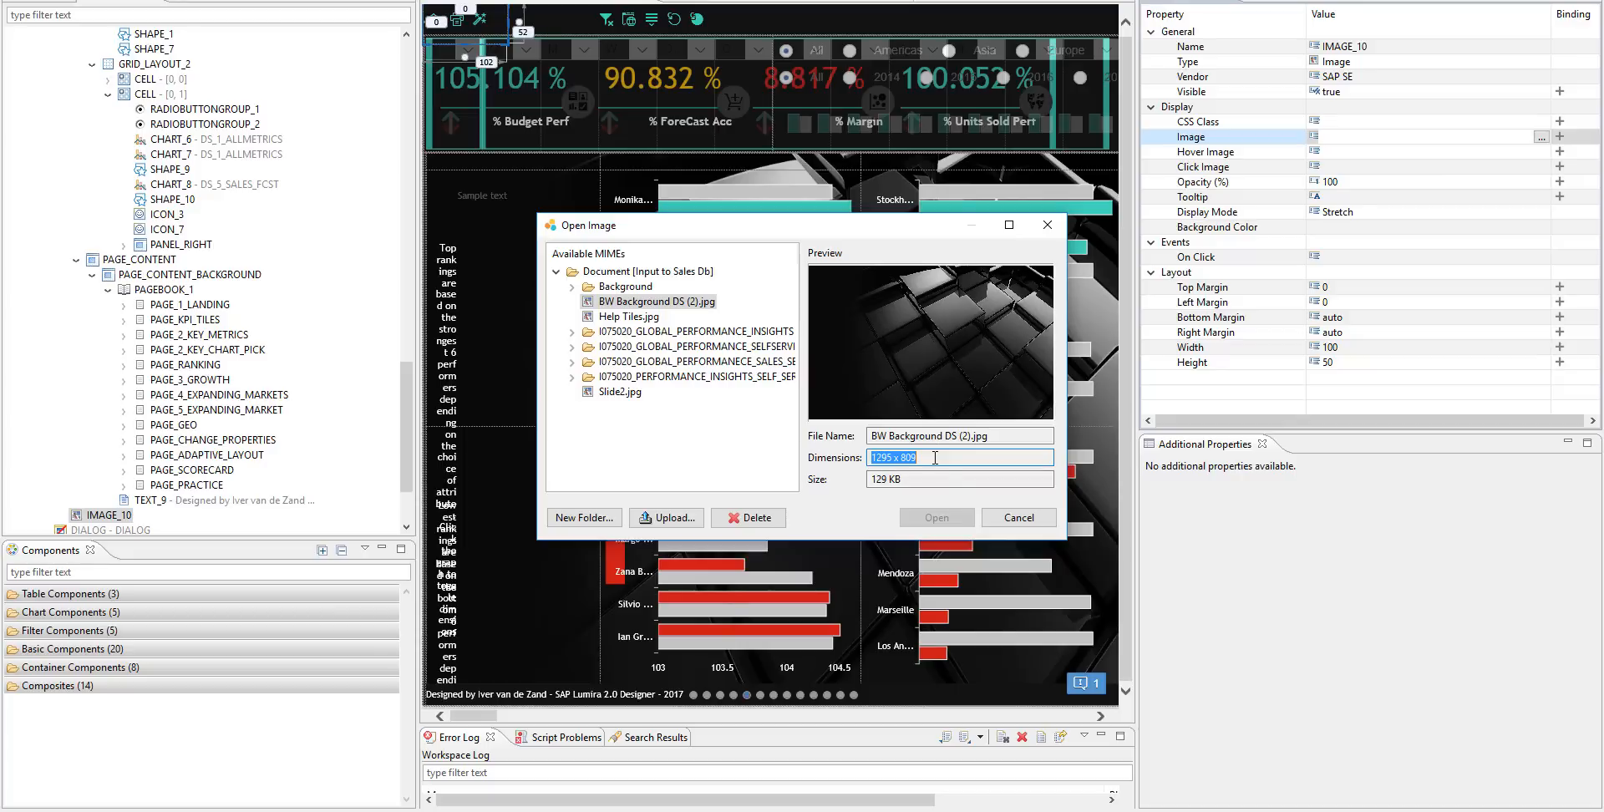
click(999, 518)
- Examine the properties of ICON_PRINT and ICON_DROPDOWN in the HEADER container, widening the design canvas
scroll(279, 152, up, 8)
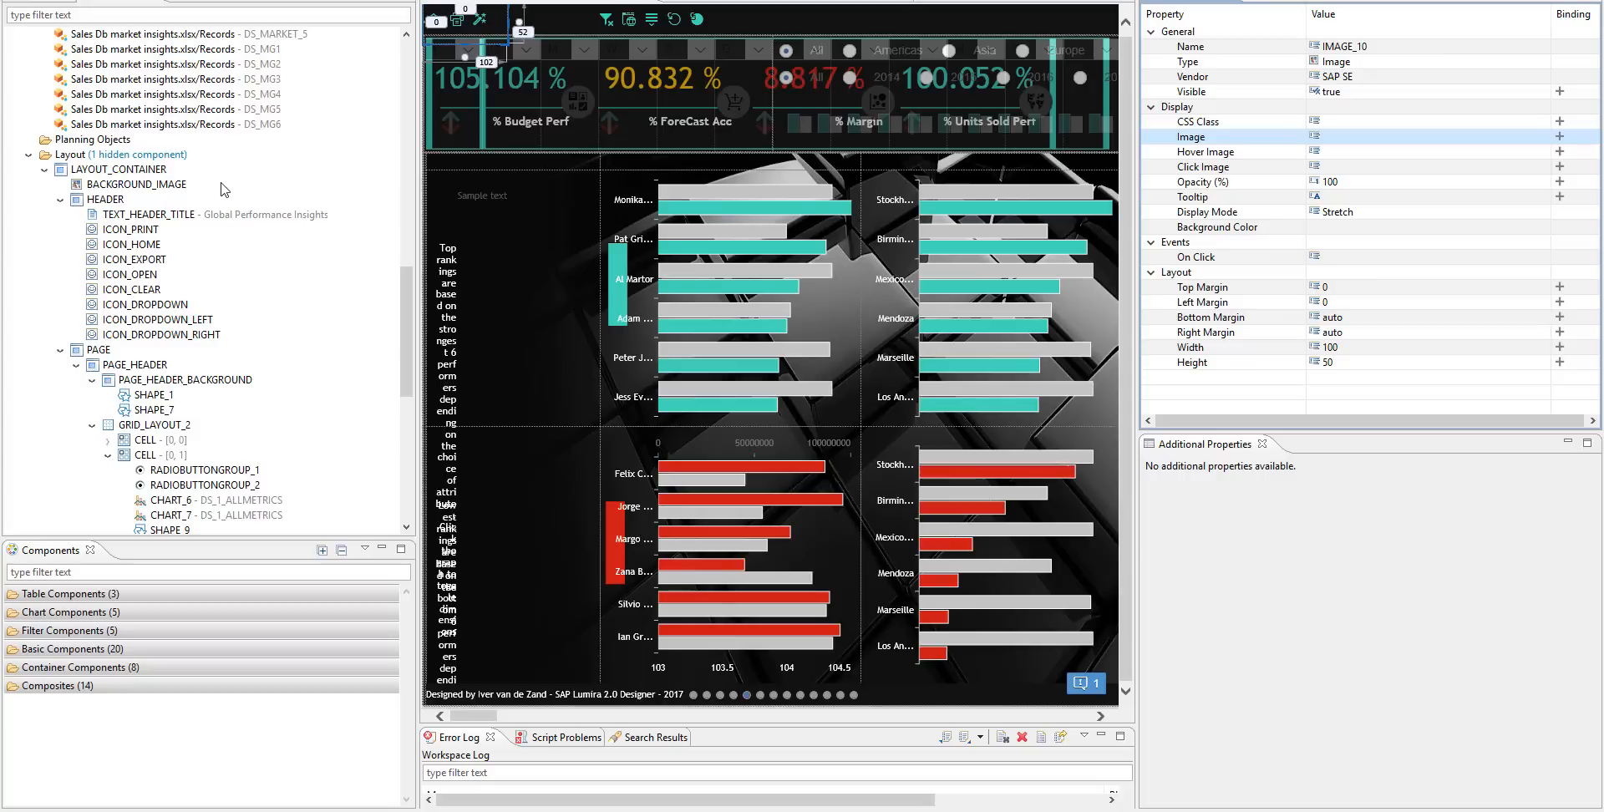
click(119, 203)
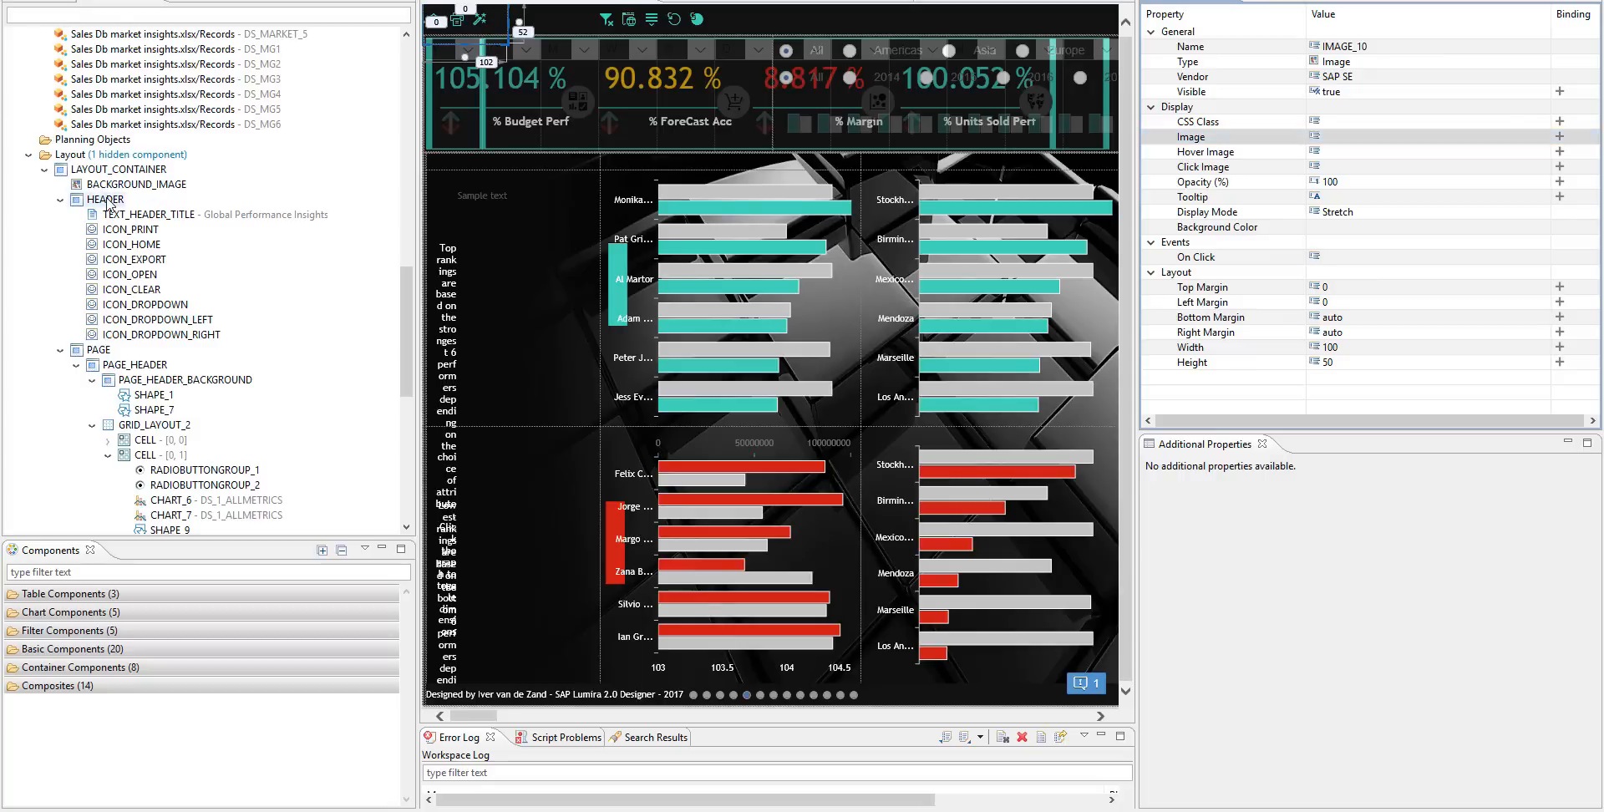
click(138, 231)
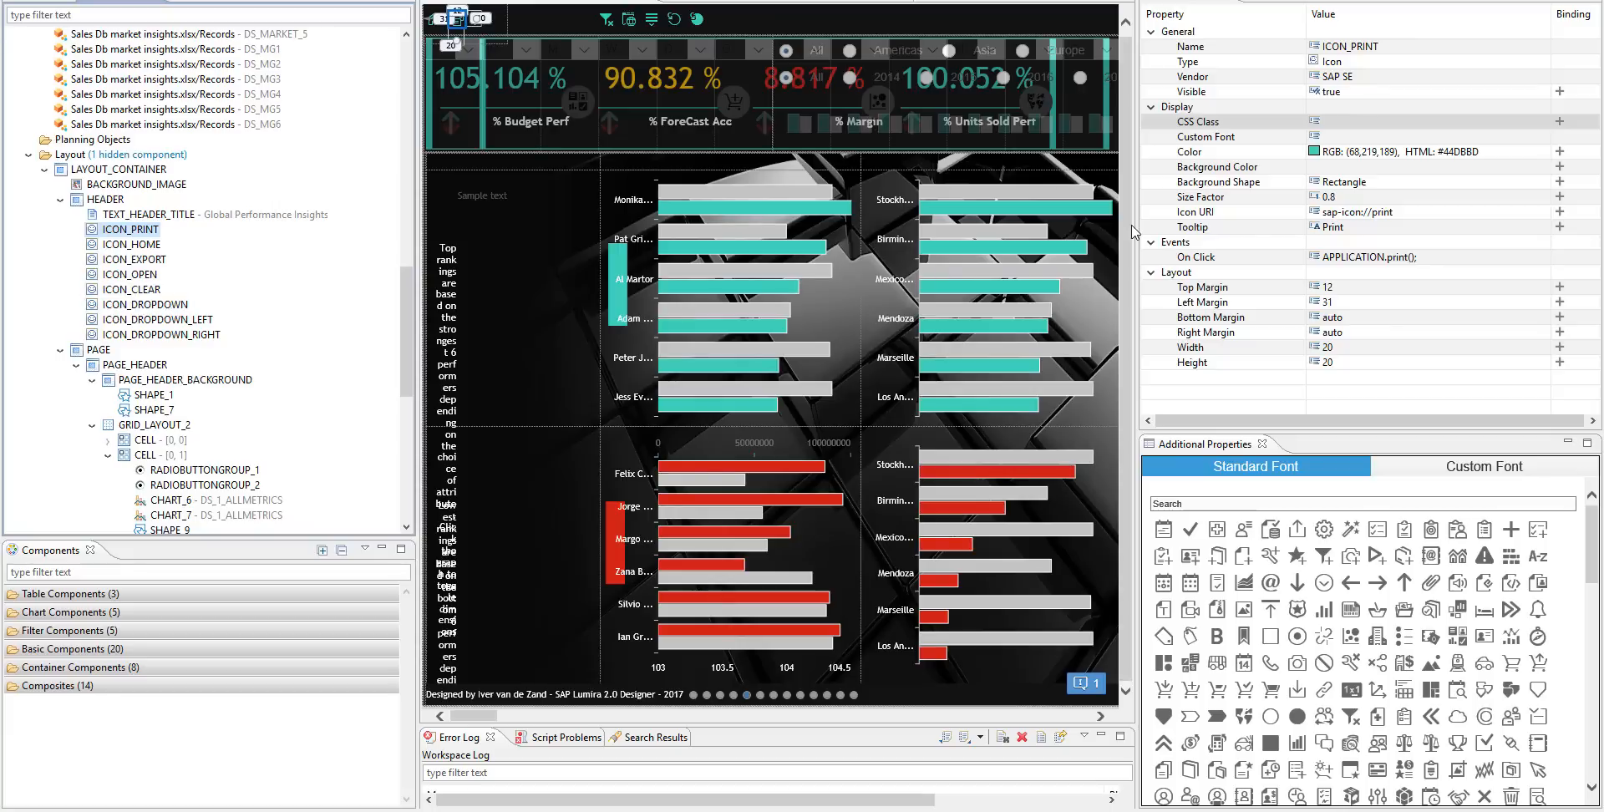
drag(1138, 221, 1338, 242)
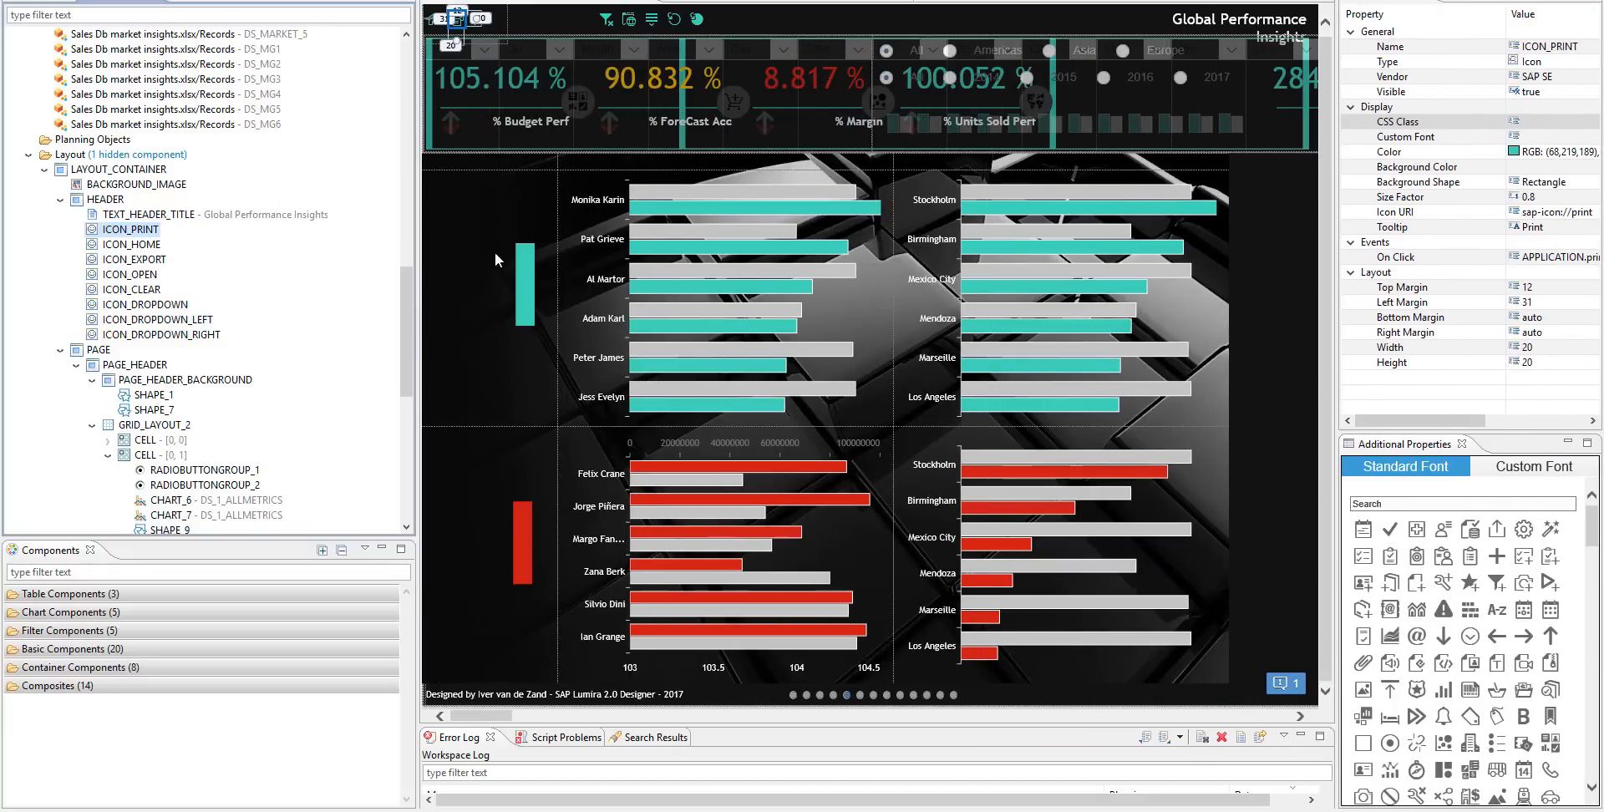
click(127, 304)
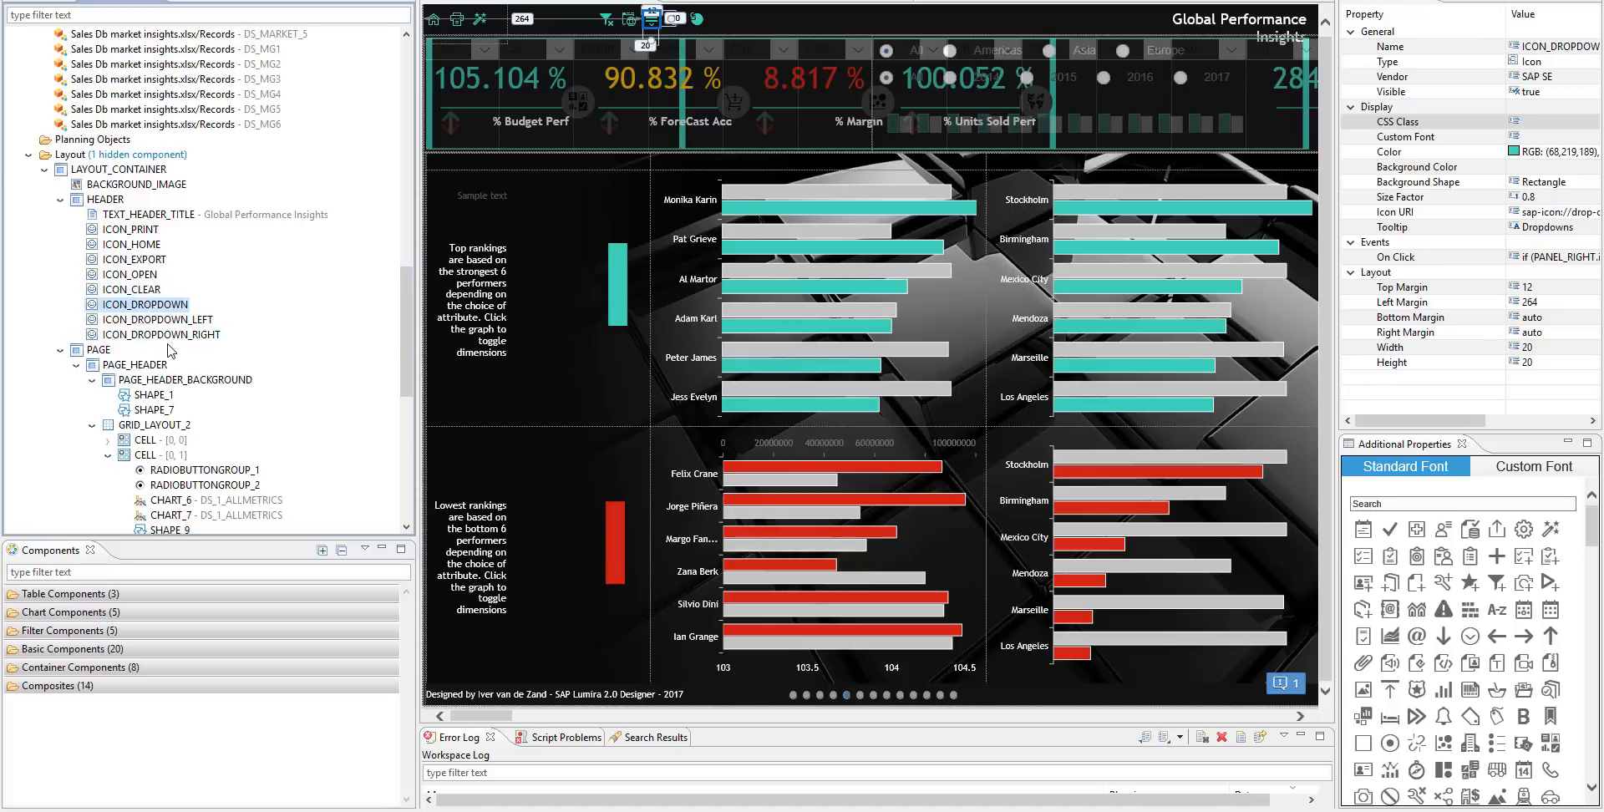
- Select ICON_OPEN in the HEADER container and search its standard font icons for "brow"
click(129, 274)
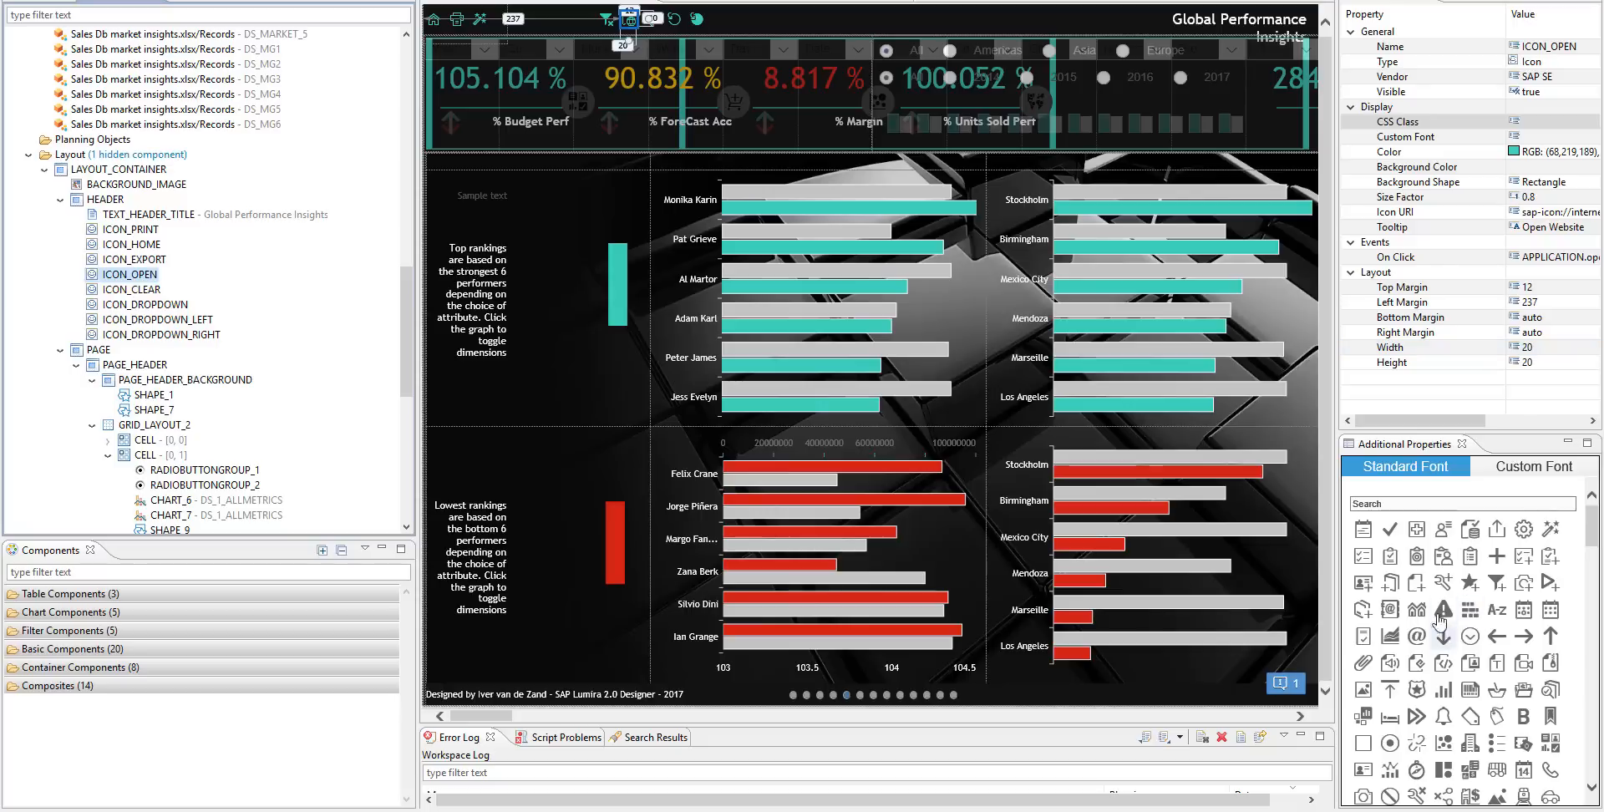
scroll(1473, 649, up, 3)
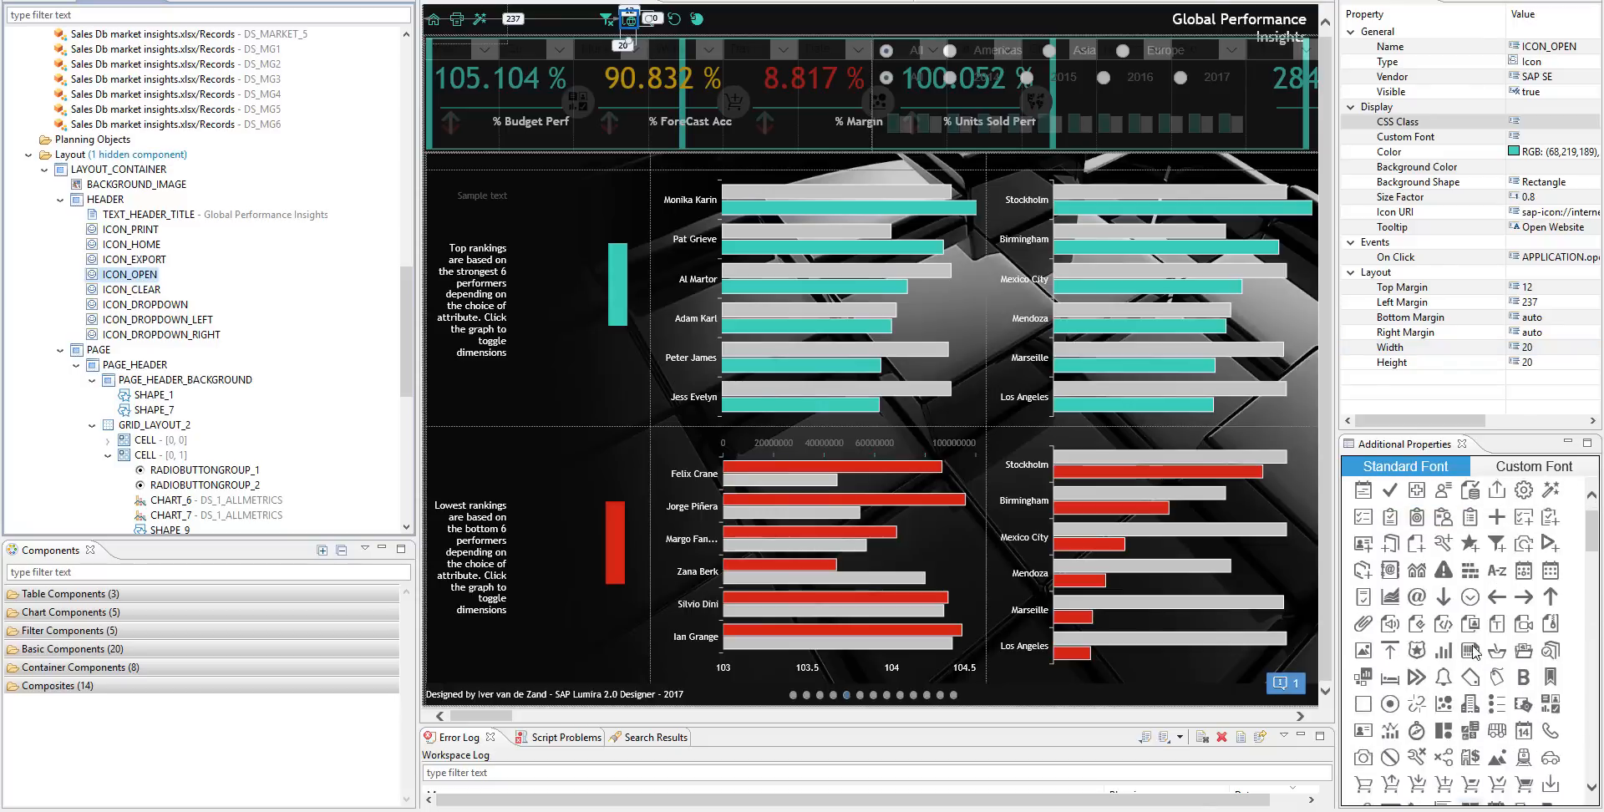
click(1416, 504)
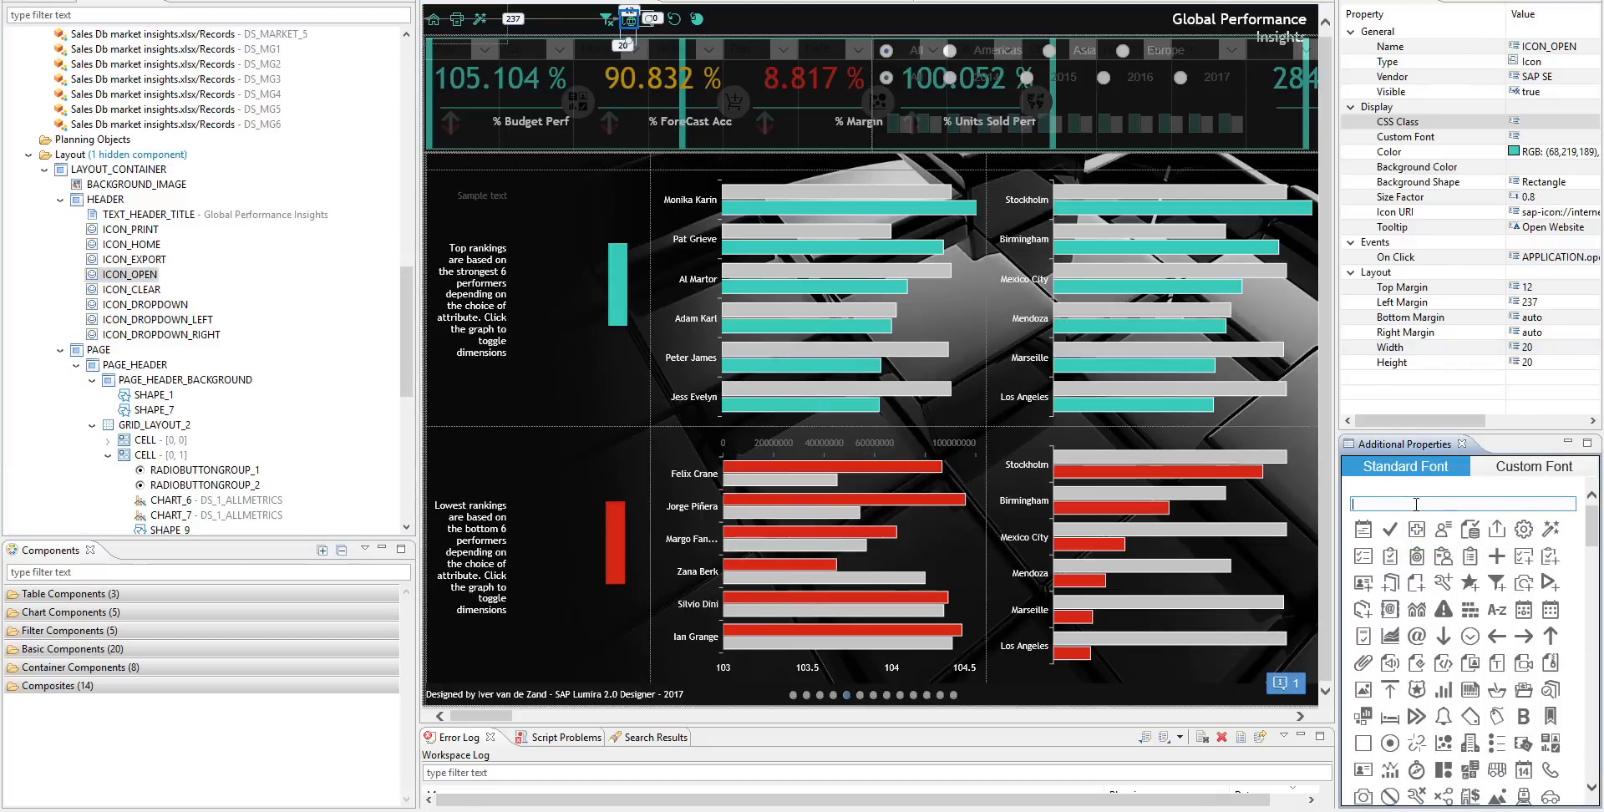
text(broiws)
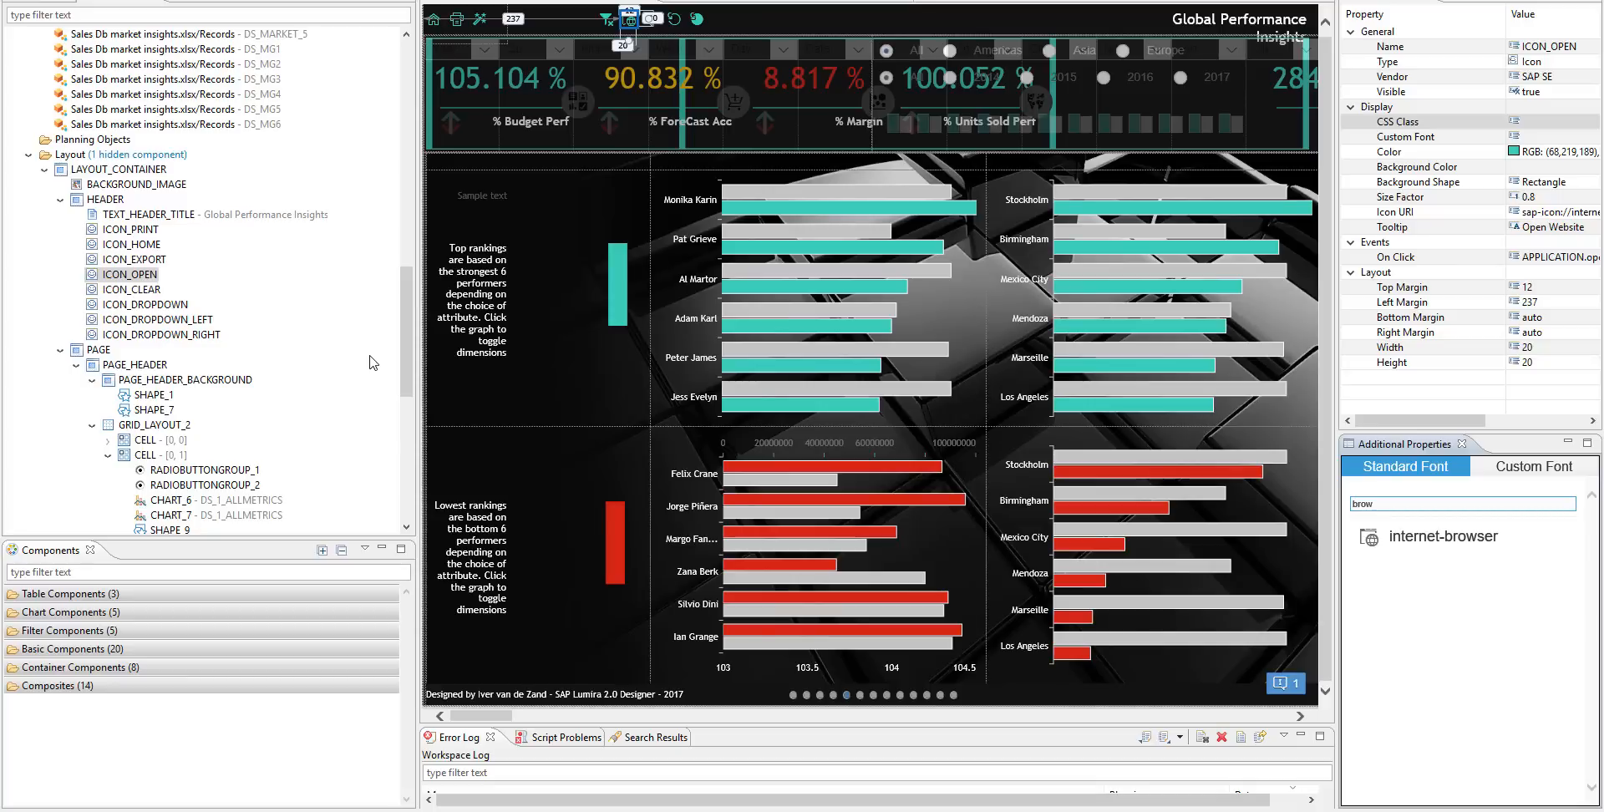
- Examine the layout properties of GRID_LAYOUT_2, PAGE_CONTENT and PAGE_HEADER_BACKGROUND within PAGE
scroll(336, 347, down, 2)
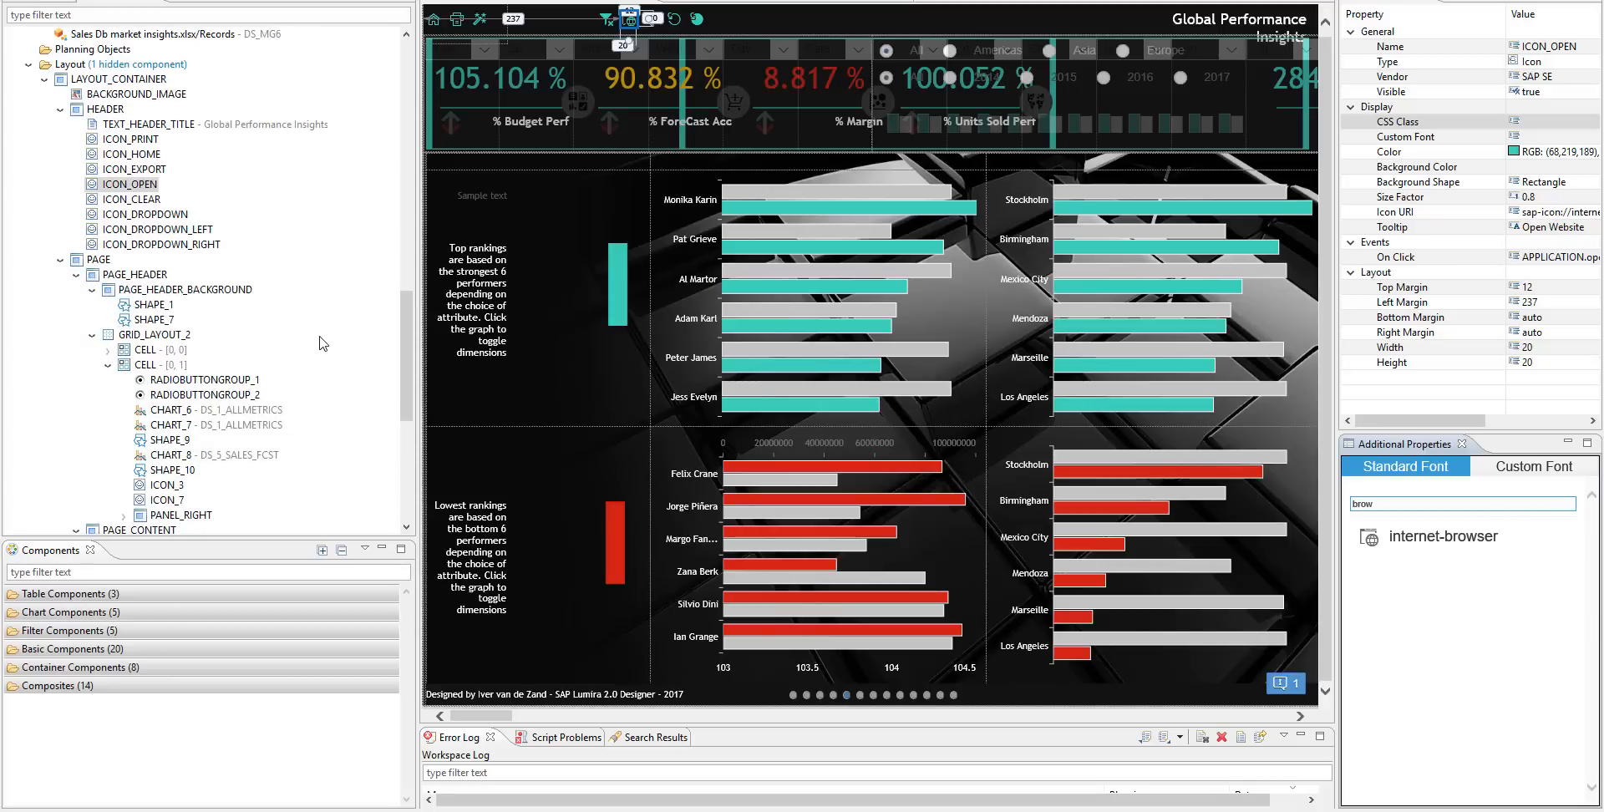
click(160, 337)
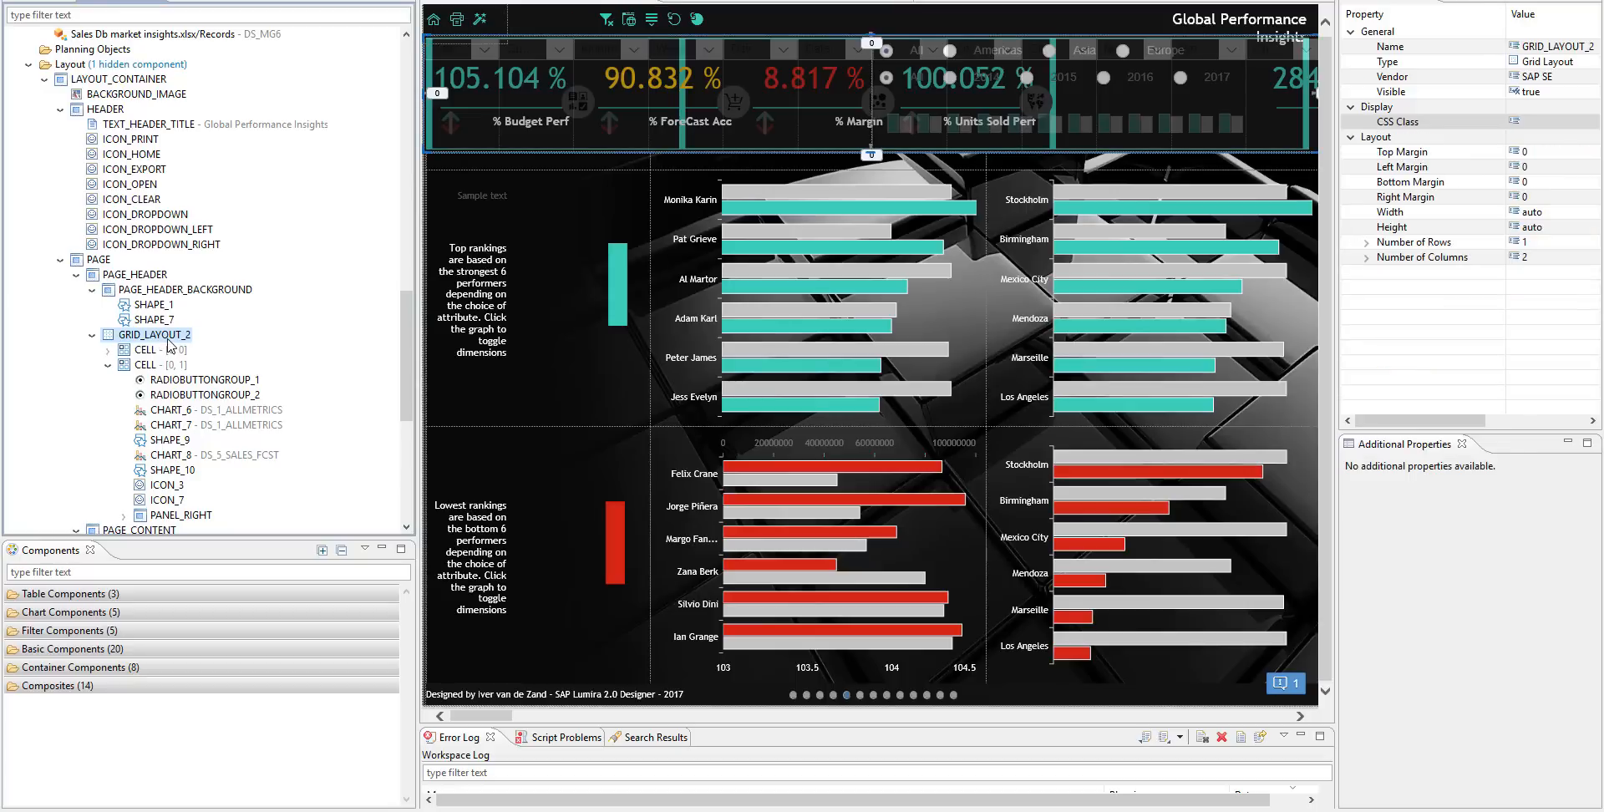
scroll(216, 339, down, 3)
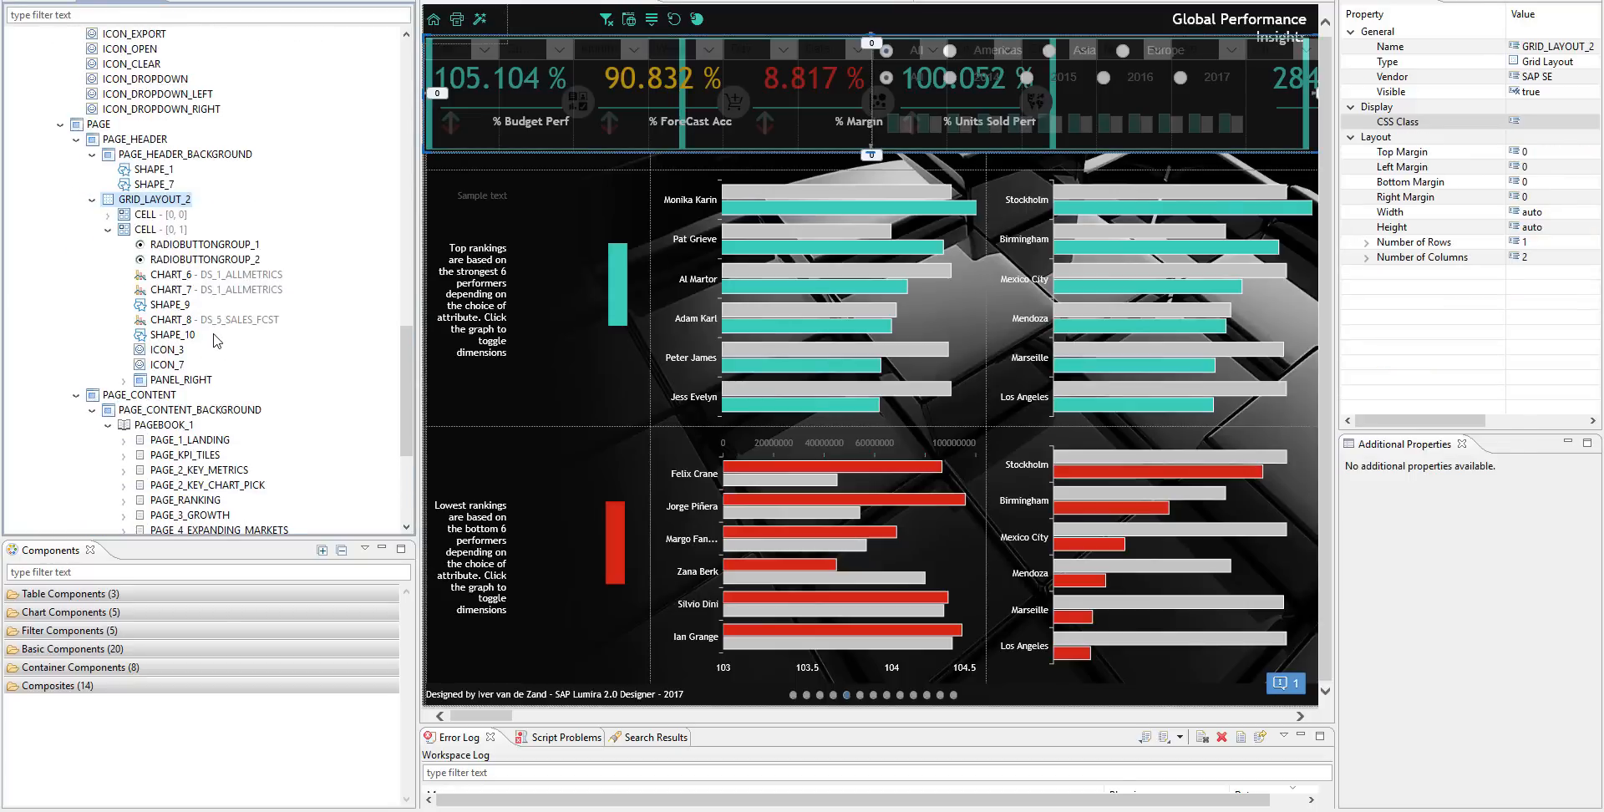
click(158, 396)
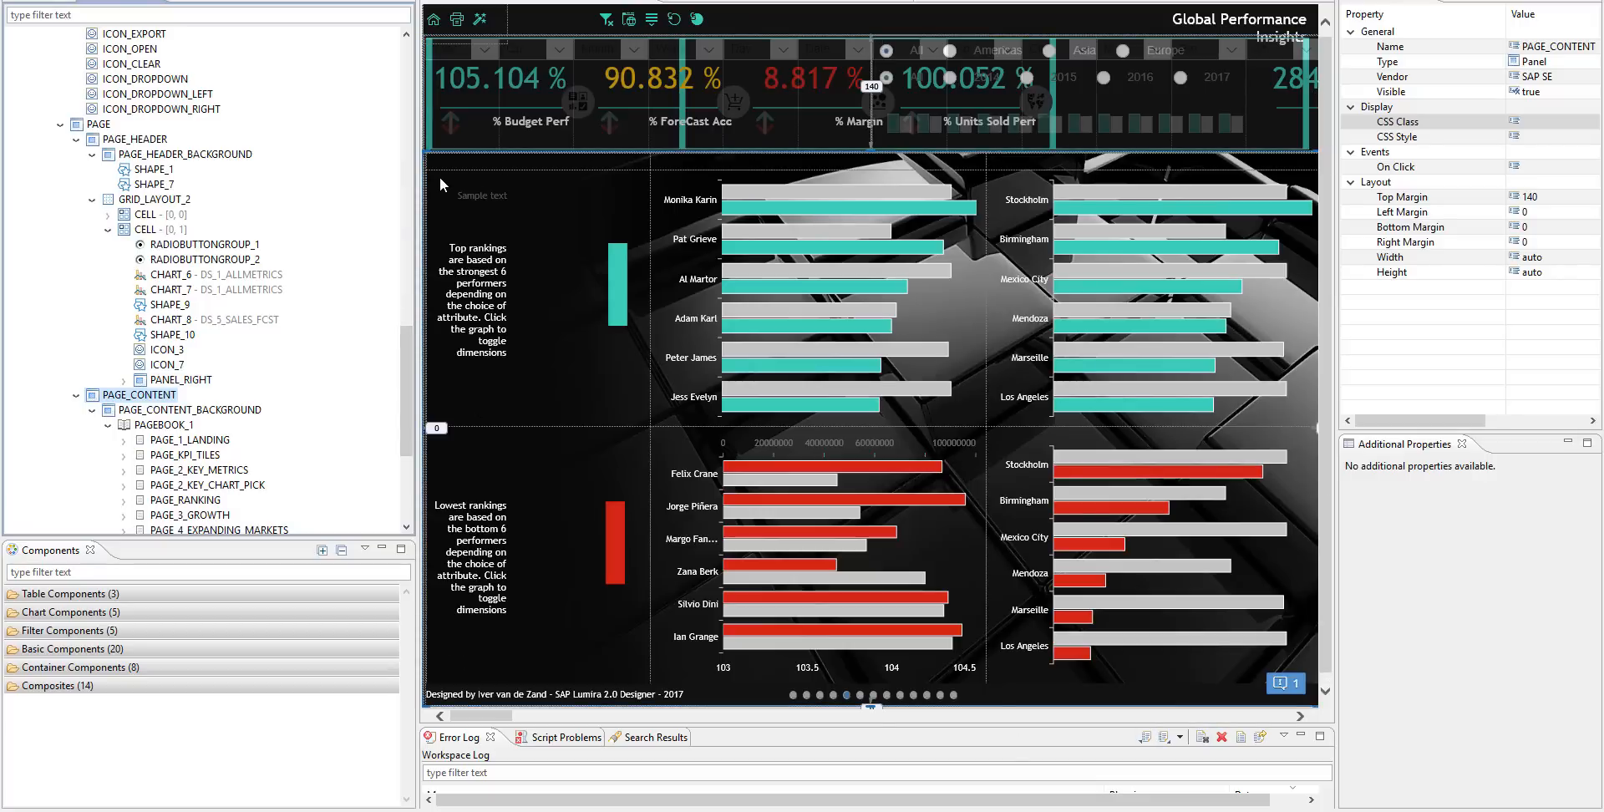
click(213, 154)
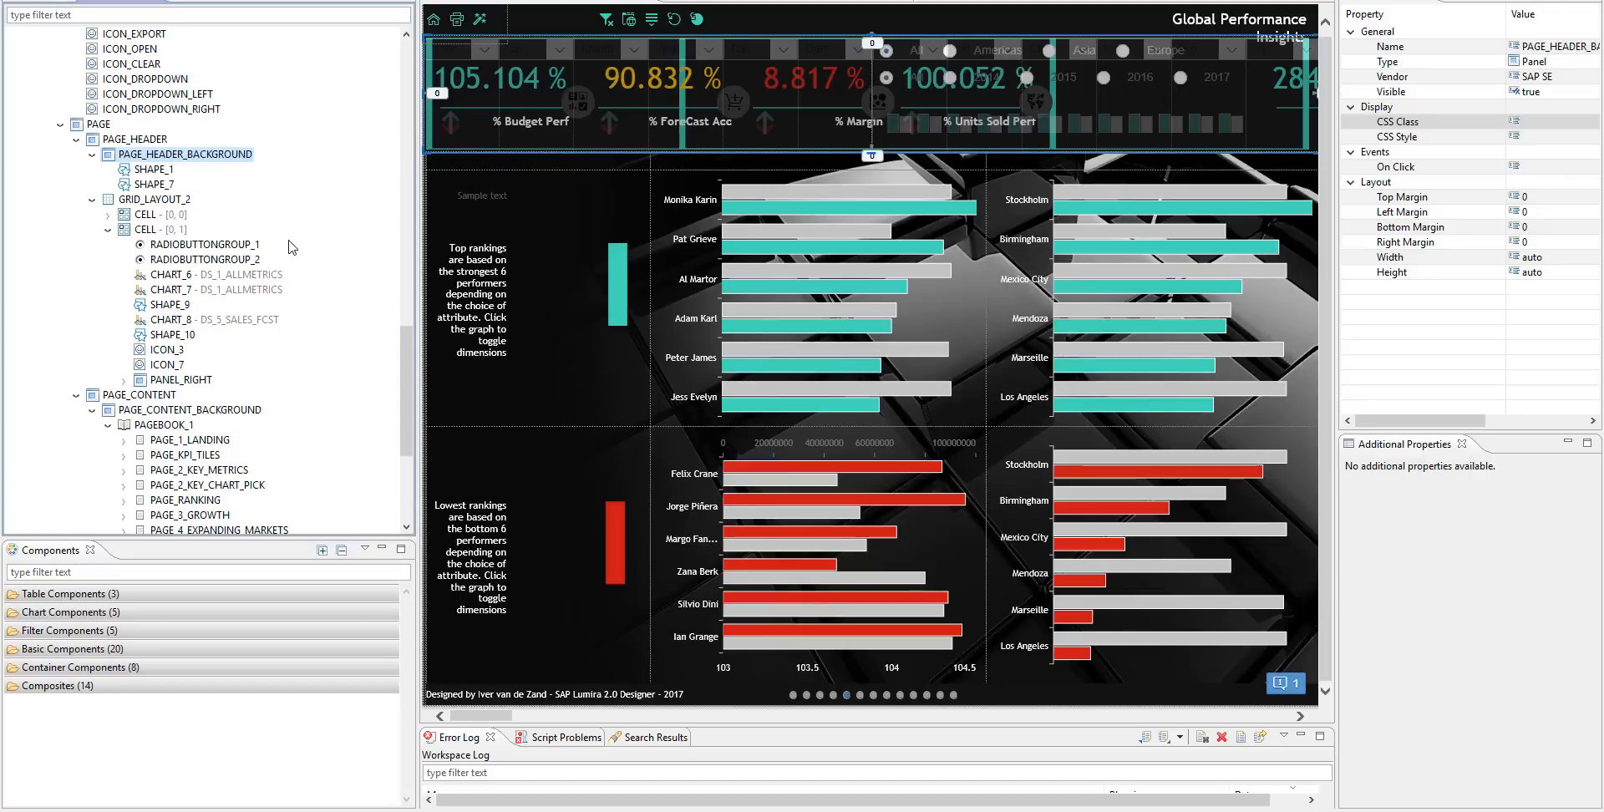
- Expand cell [0, 0] of GRID_LAYOUT_2 and examine the properties of ARROW_2_G and RADIOBUTTONGROUP_1
click(110, 215)
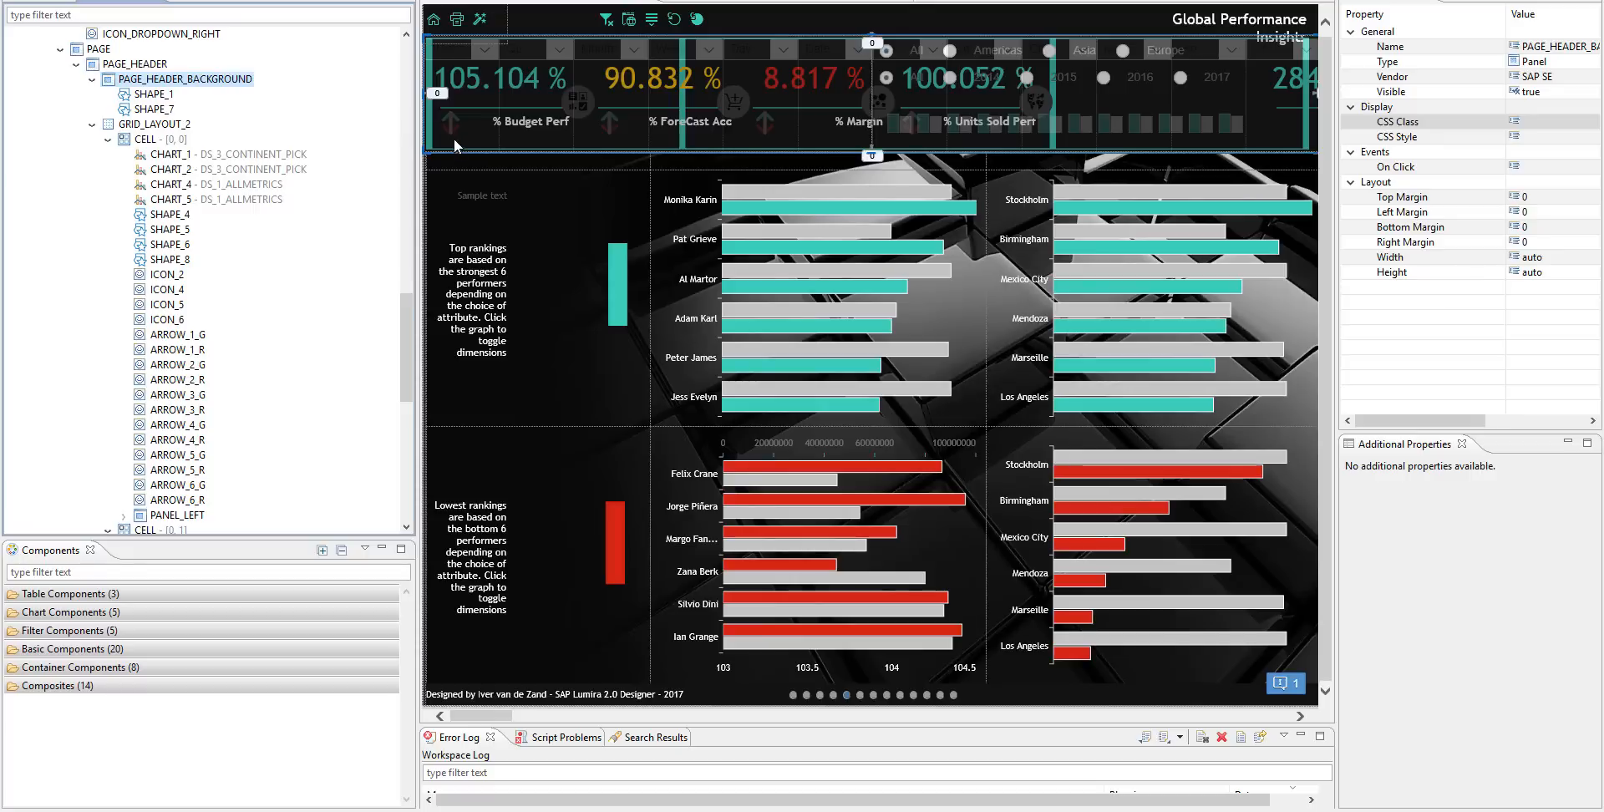
click(177, 364)
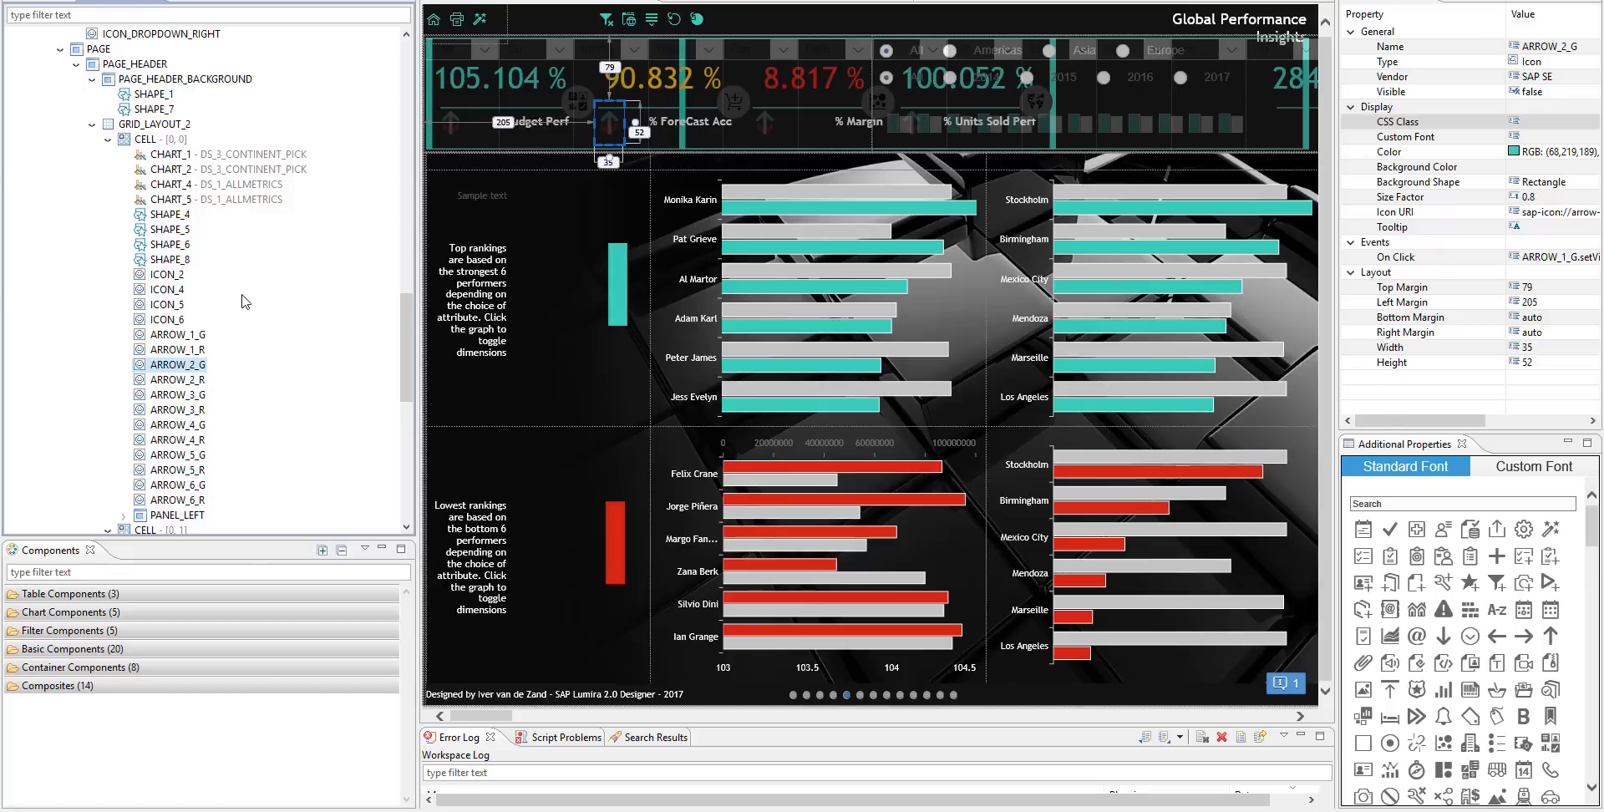
scroll(244, 301, down, 3)
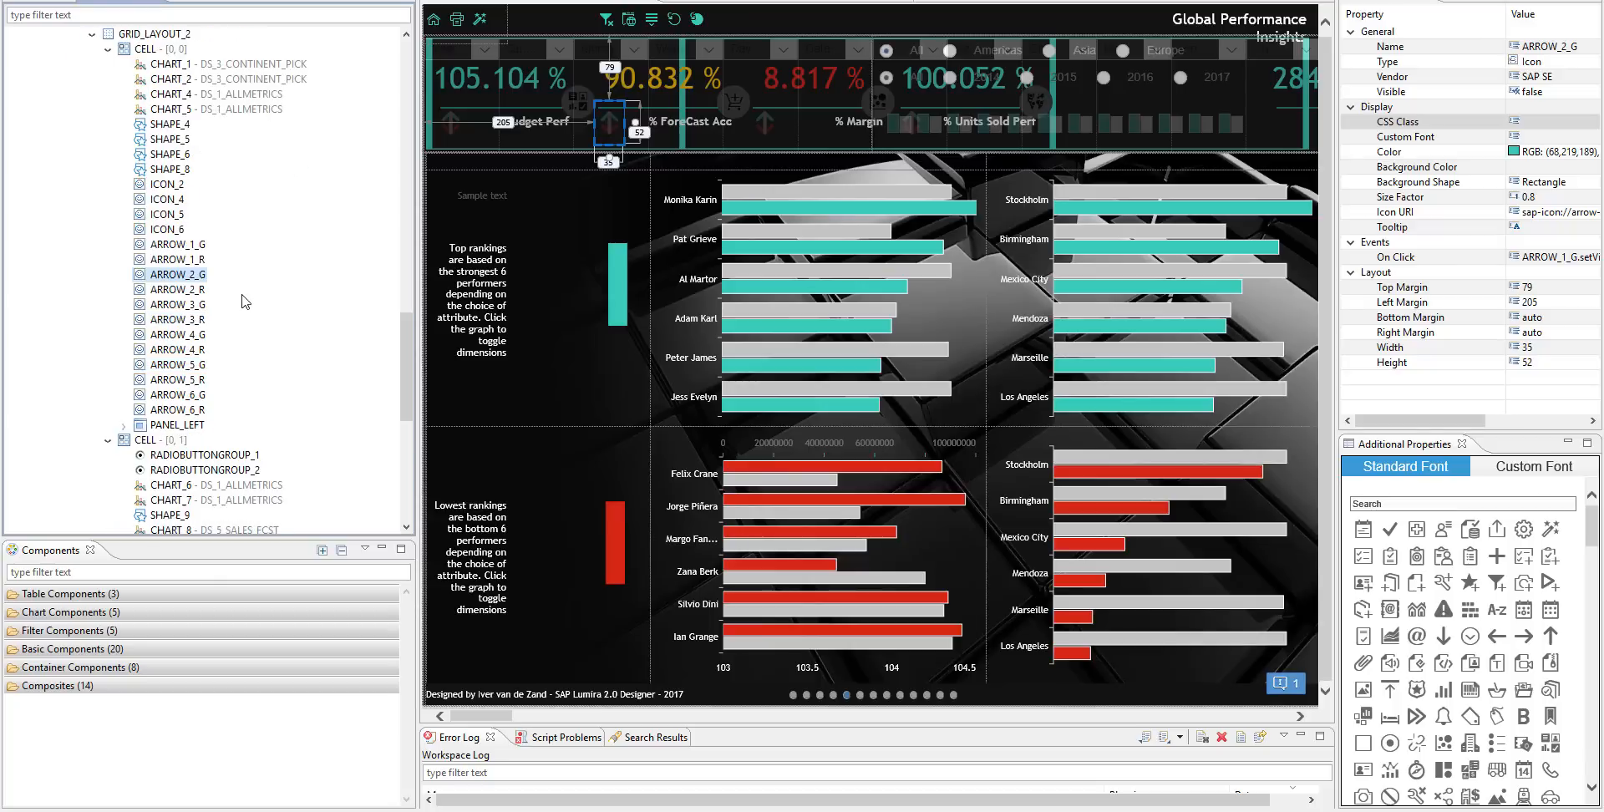
scroll(245, 302, down, 1)
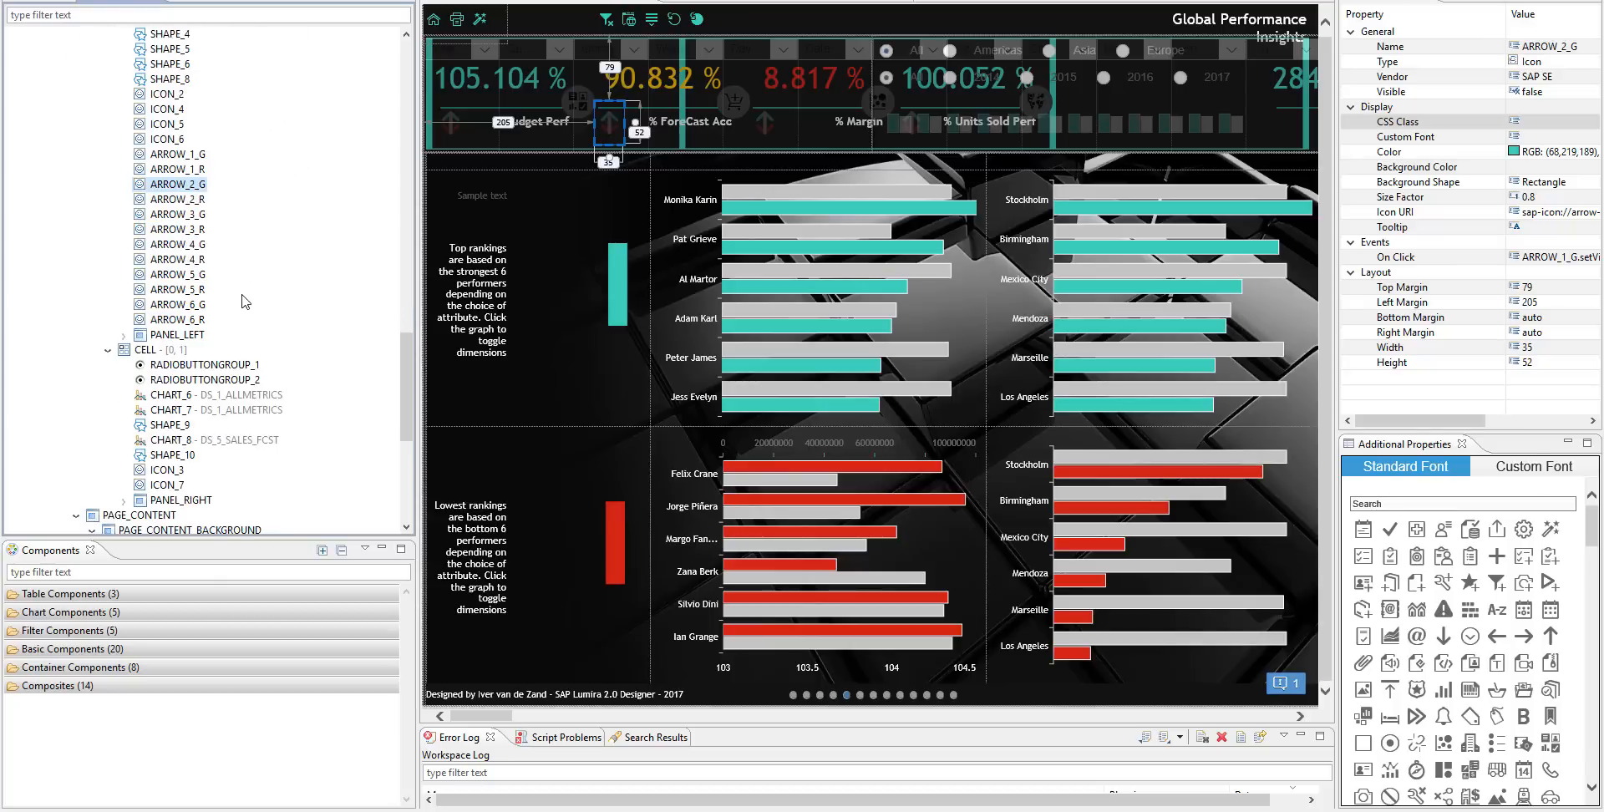
click(205, 365)
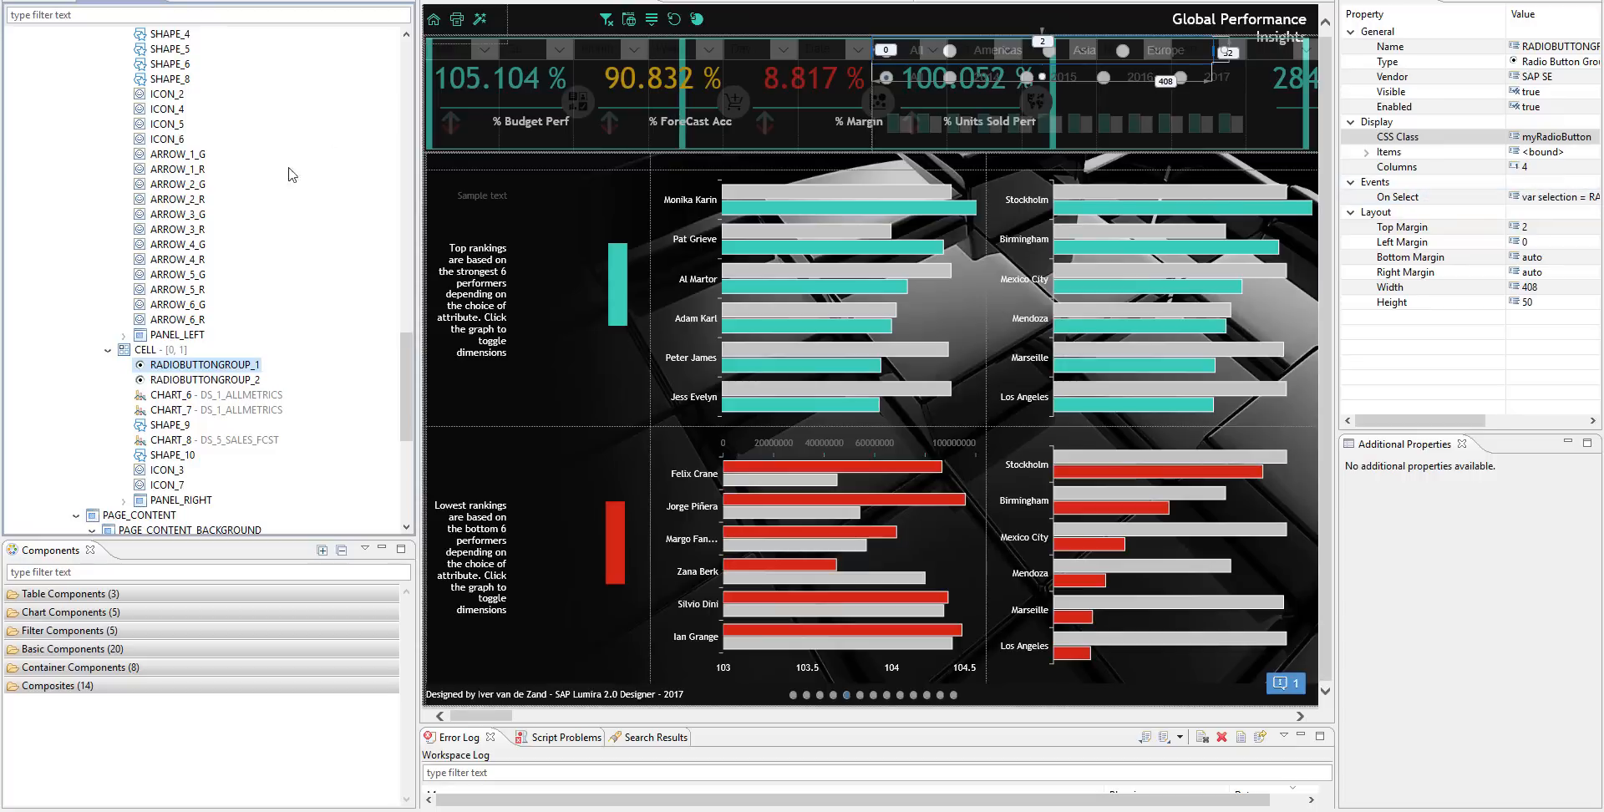
- Review the application-level properties of the PERFORMANCE_INSIGHTS_NEW root node, including its display, prompt and planning settings
drag(408, 384, 403, 84)
click(152, 35)
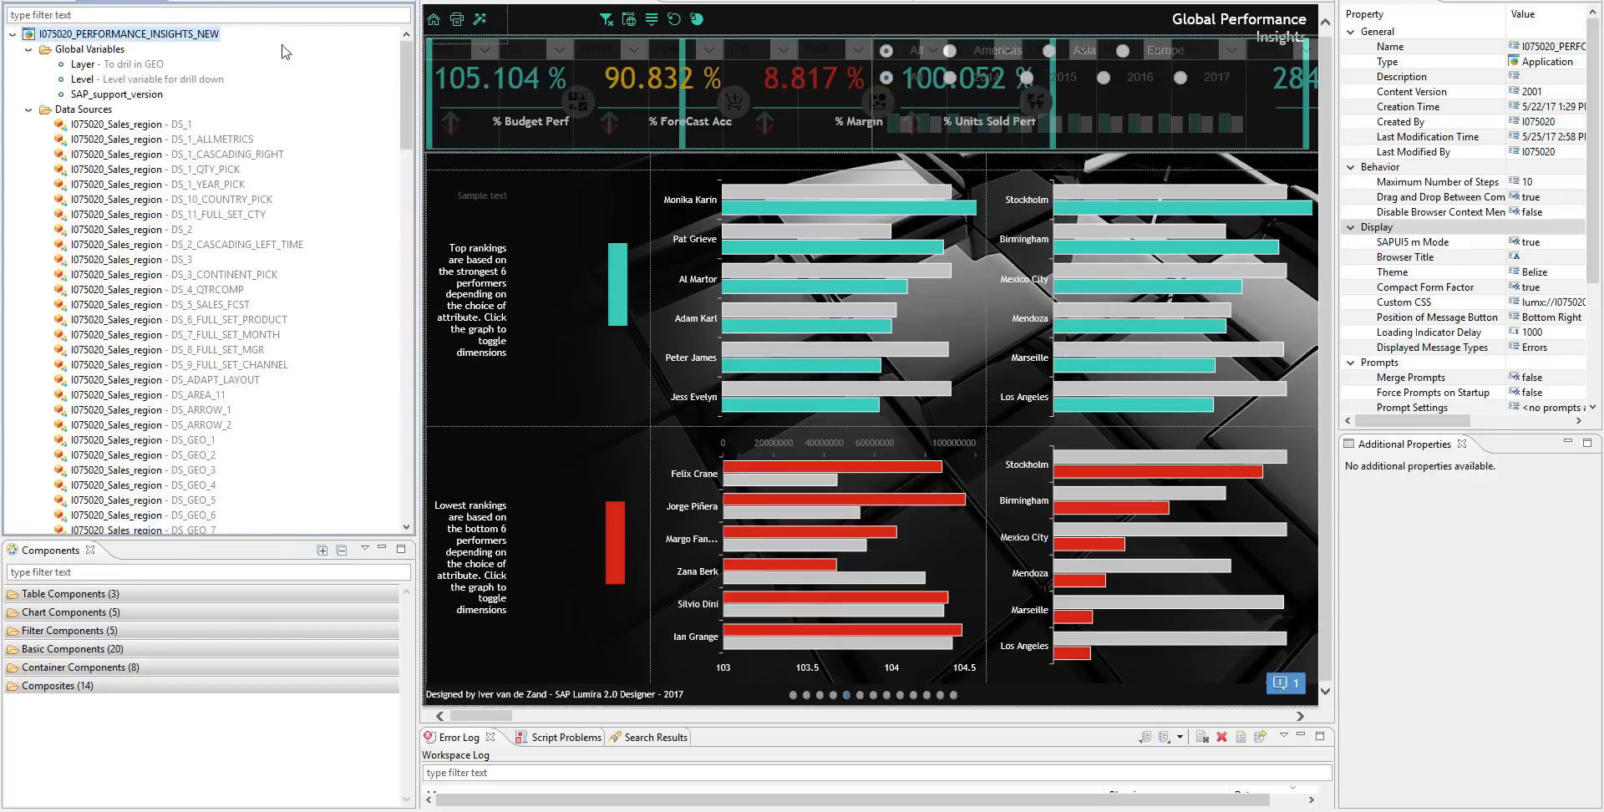
scroll(1488, 344, down, 2)
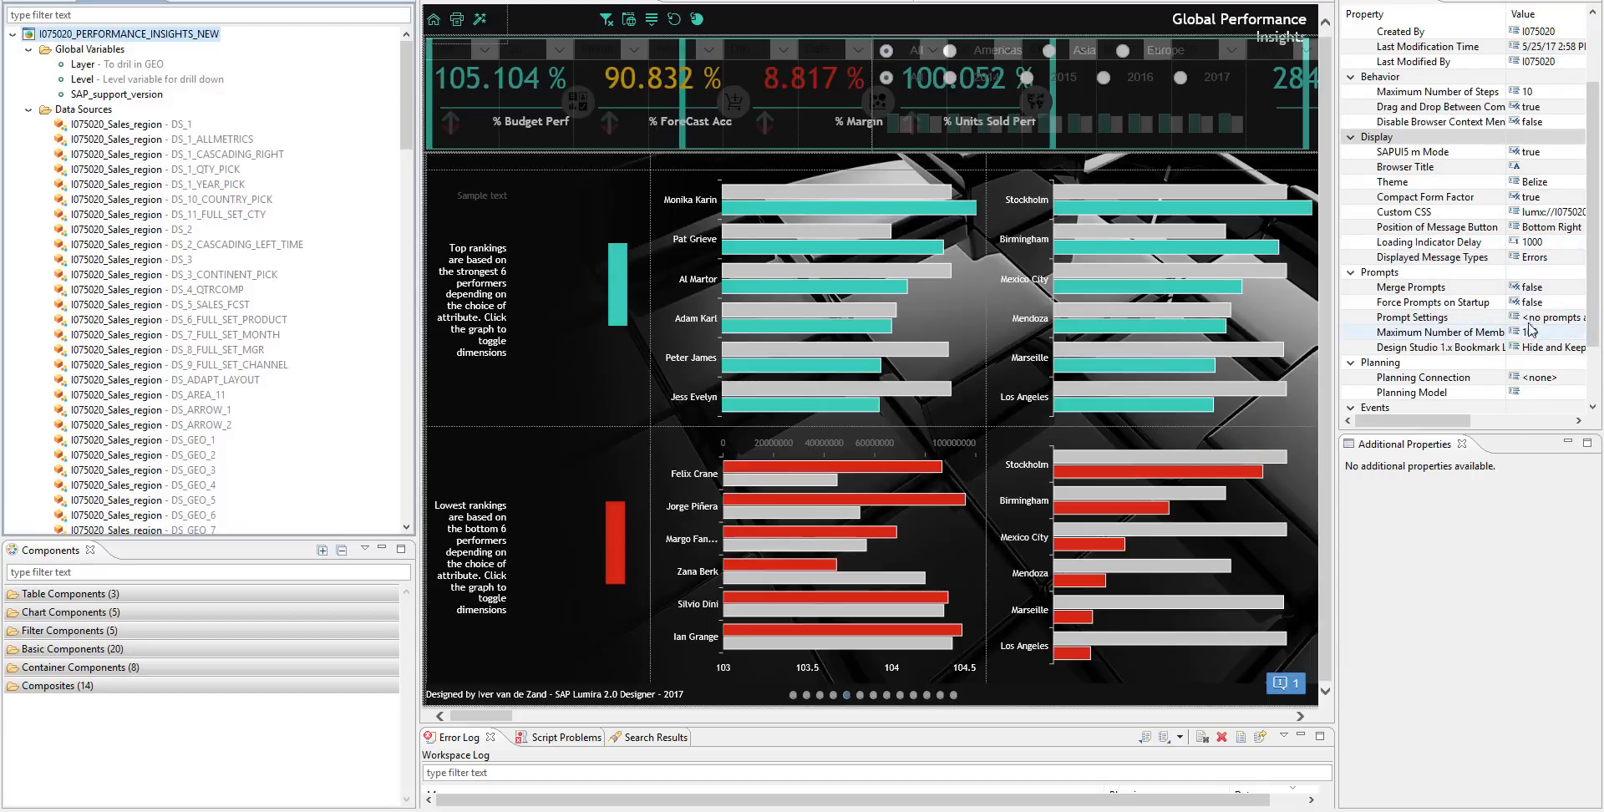
- Examine the properties of the global variables Layer and Level
click(92, 65)
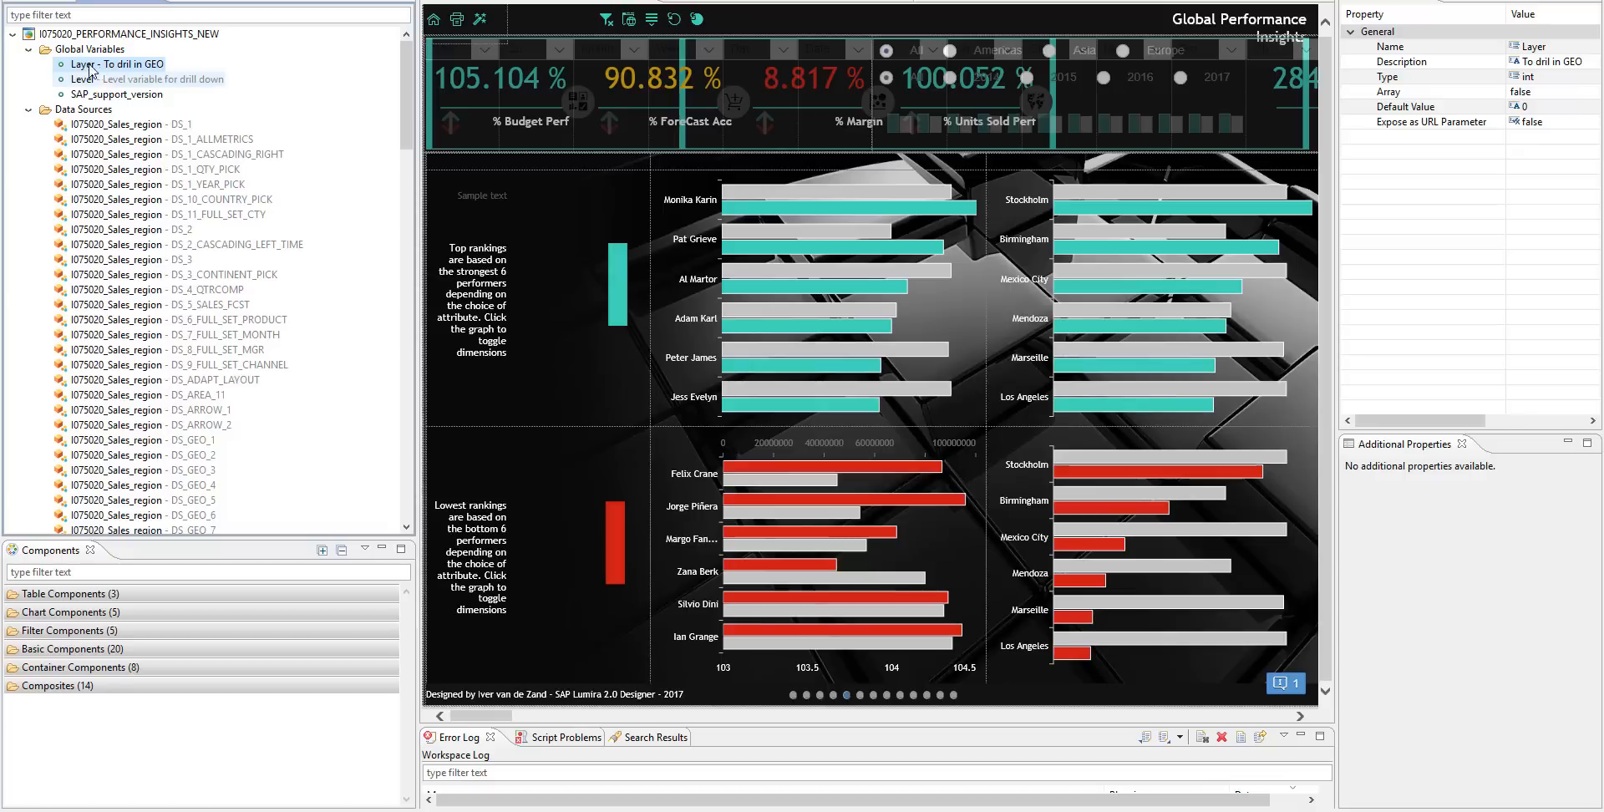
click(100, 78)
click(102, 65)
click(105, 79)
click(108, 67)
click(109, 50)
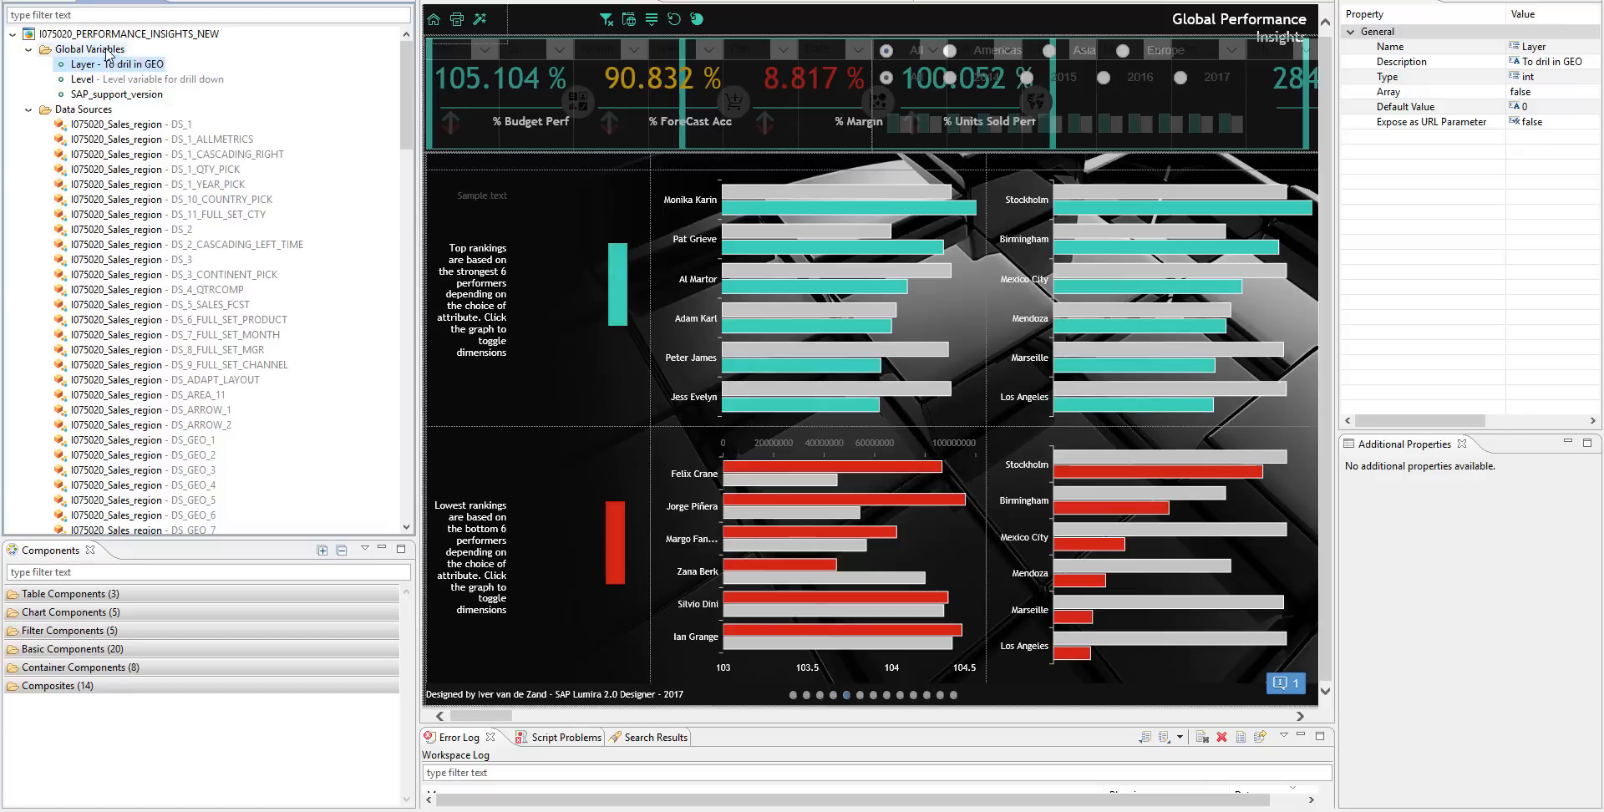
- Examine the properties of RADIOBUTTONGROUP_1 and CHART_6 in cell [0, 1], widening the Properties view to read the values
scroll(145, 186, down, 3)
scroll(145, 189, down, 20)
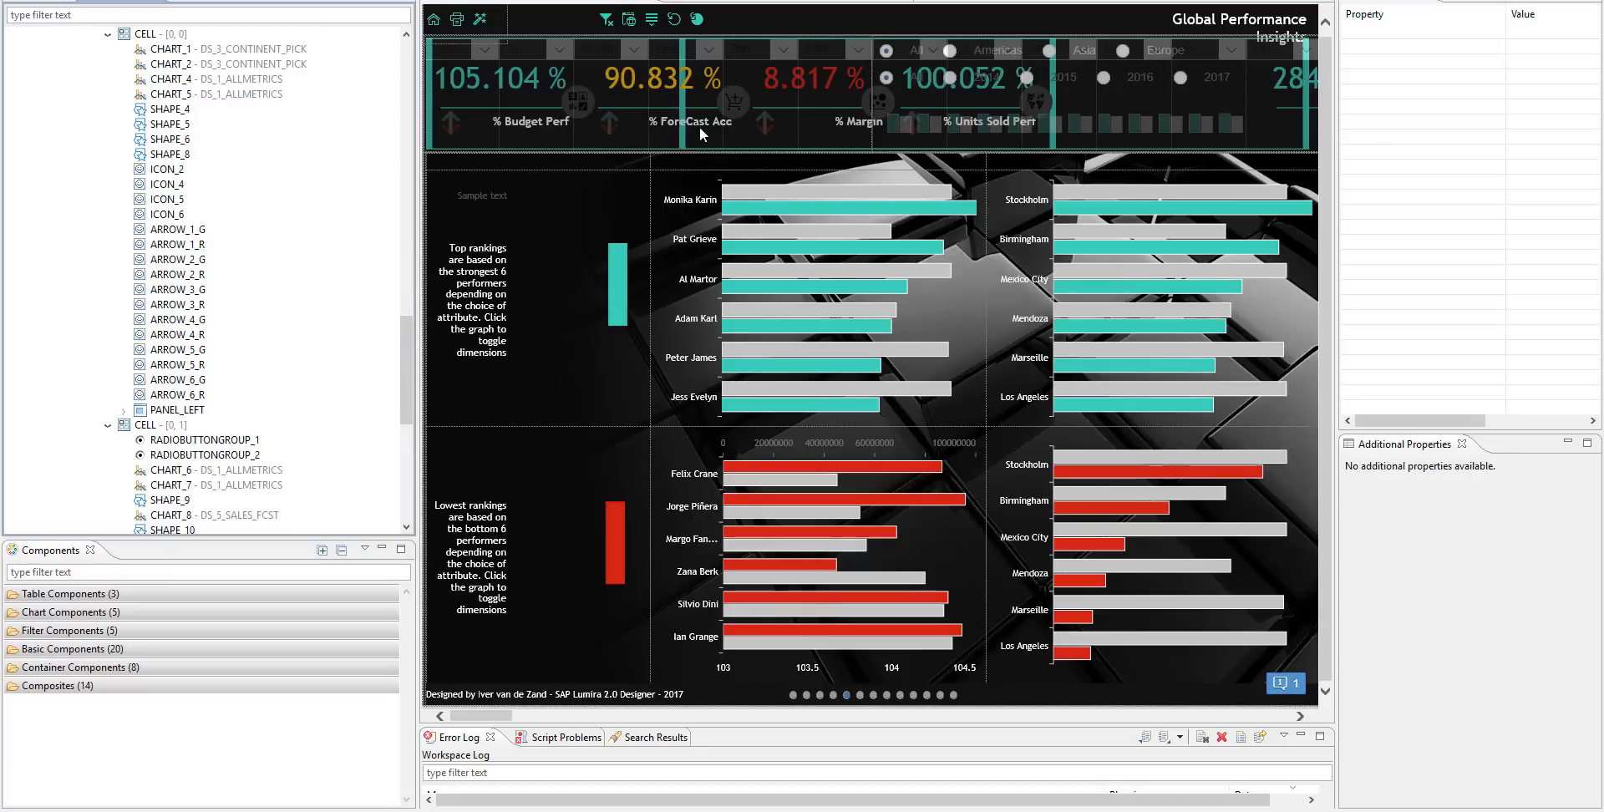
scroll(245, 321, down, 3)
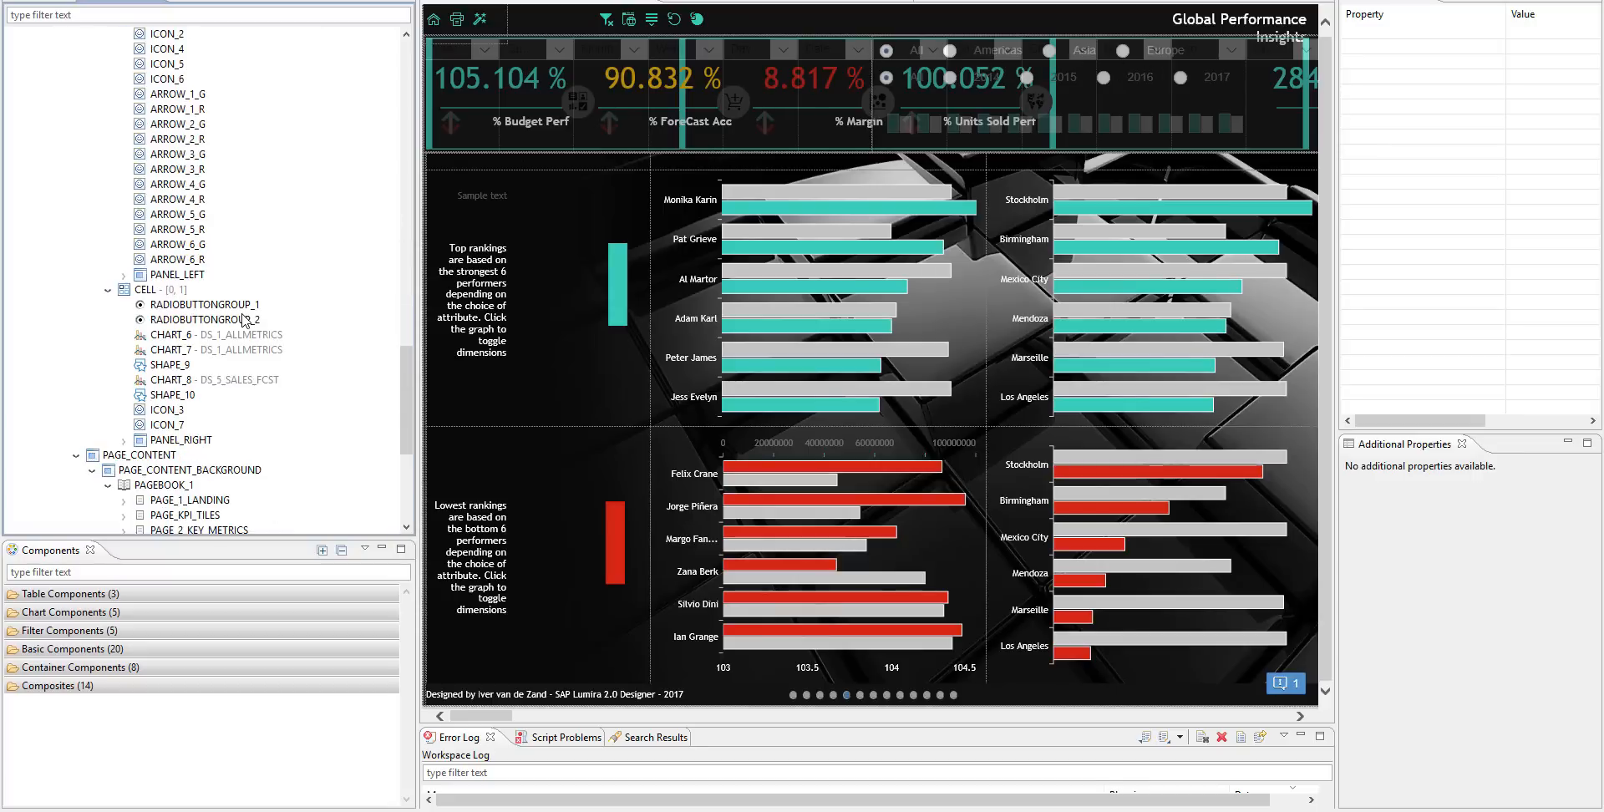
click(216, 306)
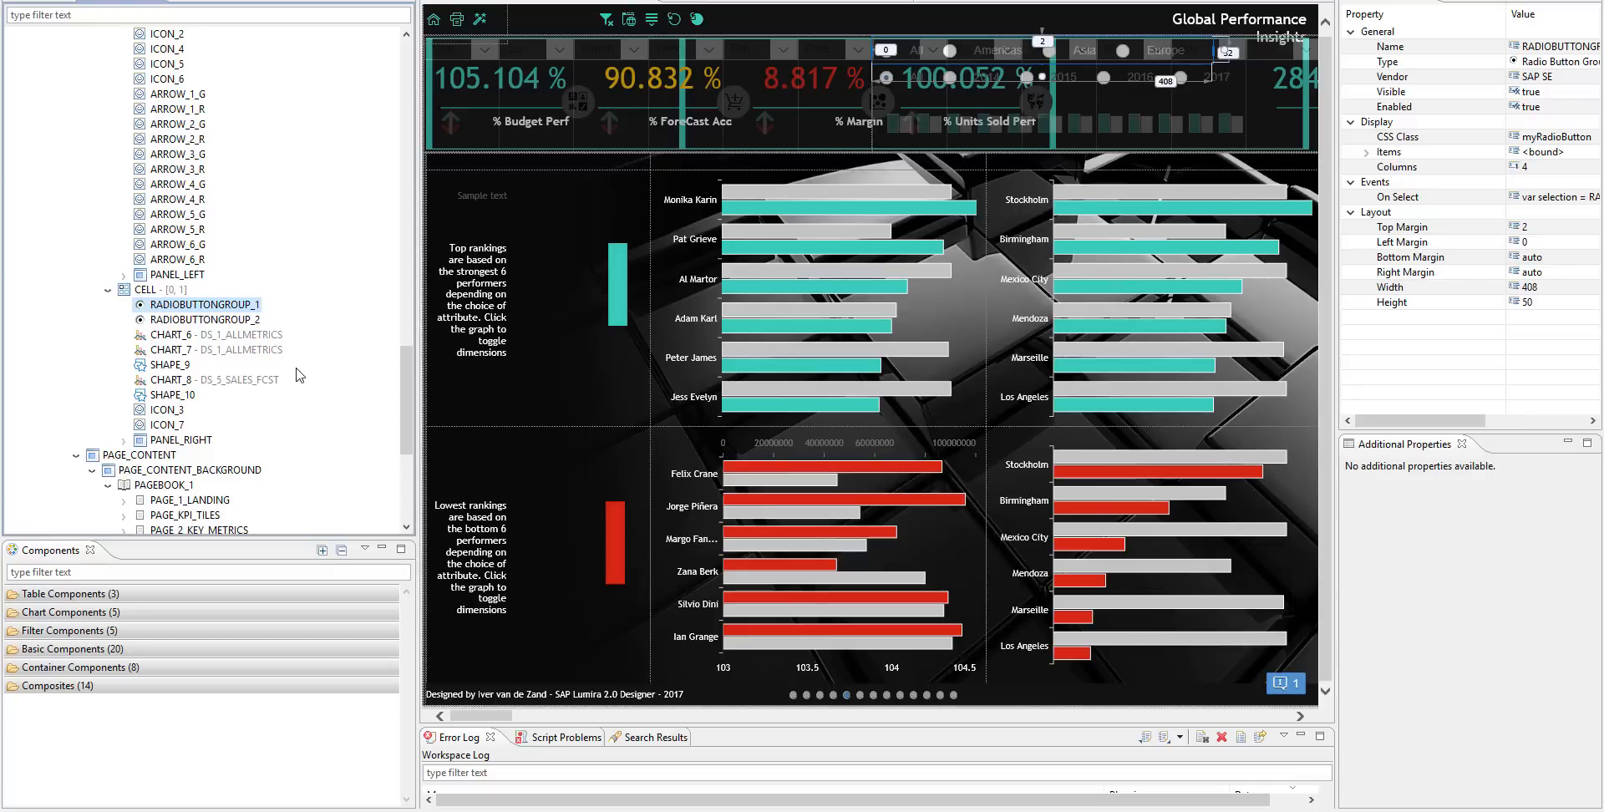
click(243, 337)
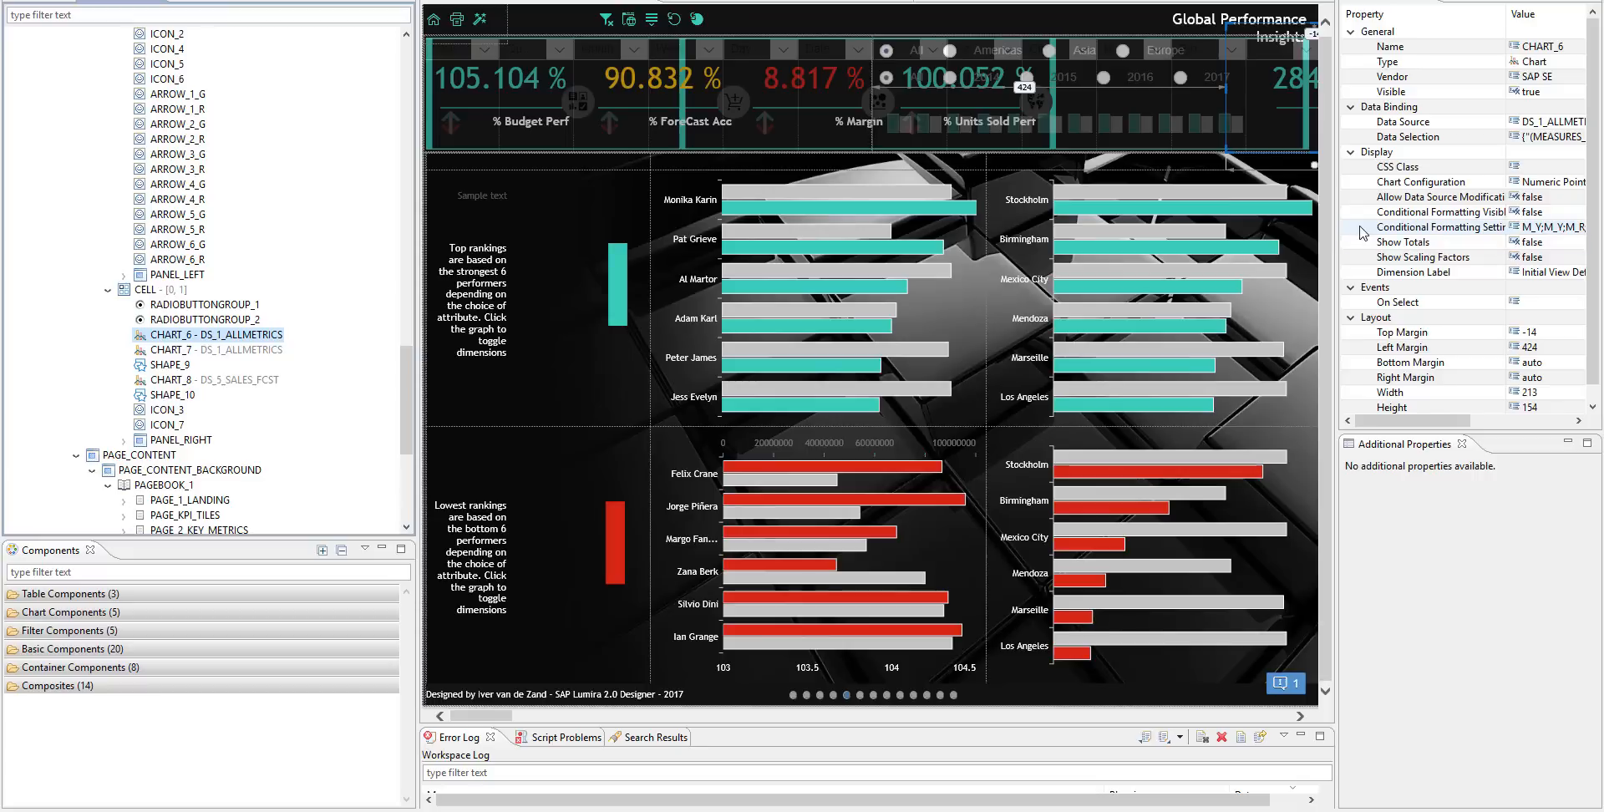
drag(1335, 229, 1263, 243)
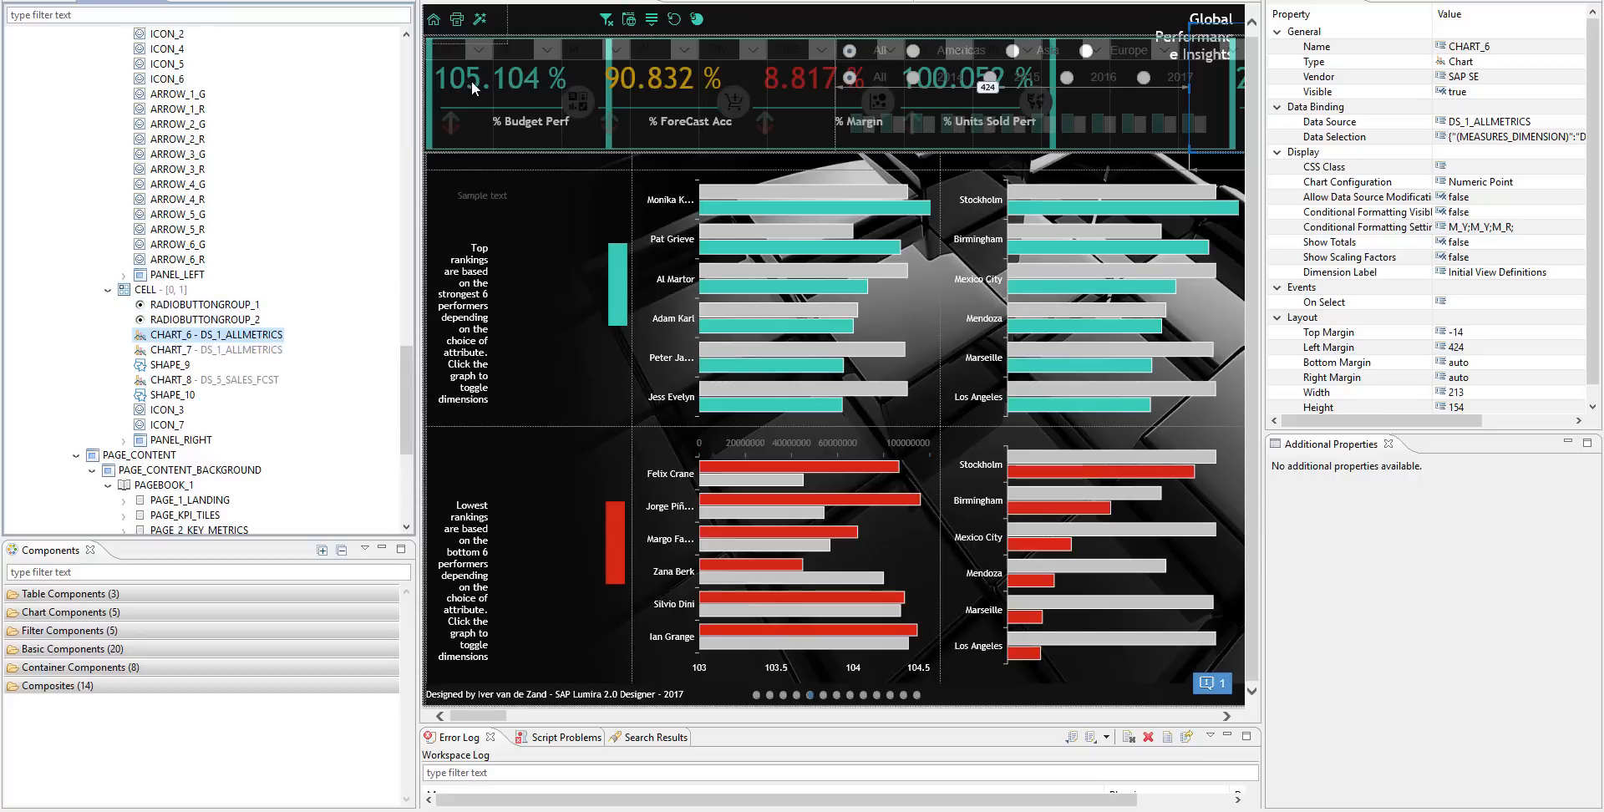
- Return to the Input to Sales Db document's contents, dismiss the error and open the Growth composite
click(55, 2)
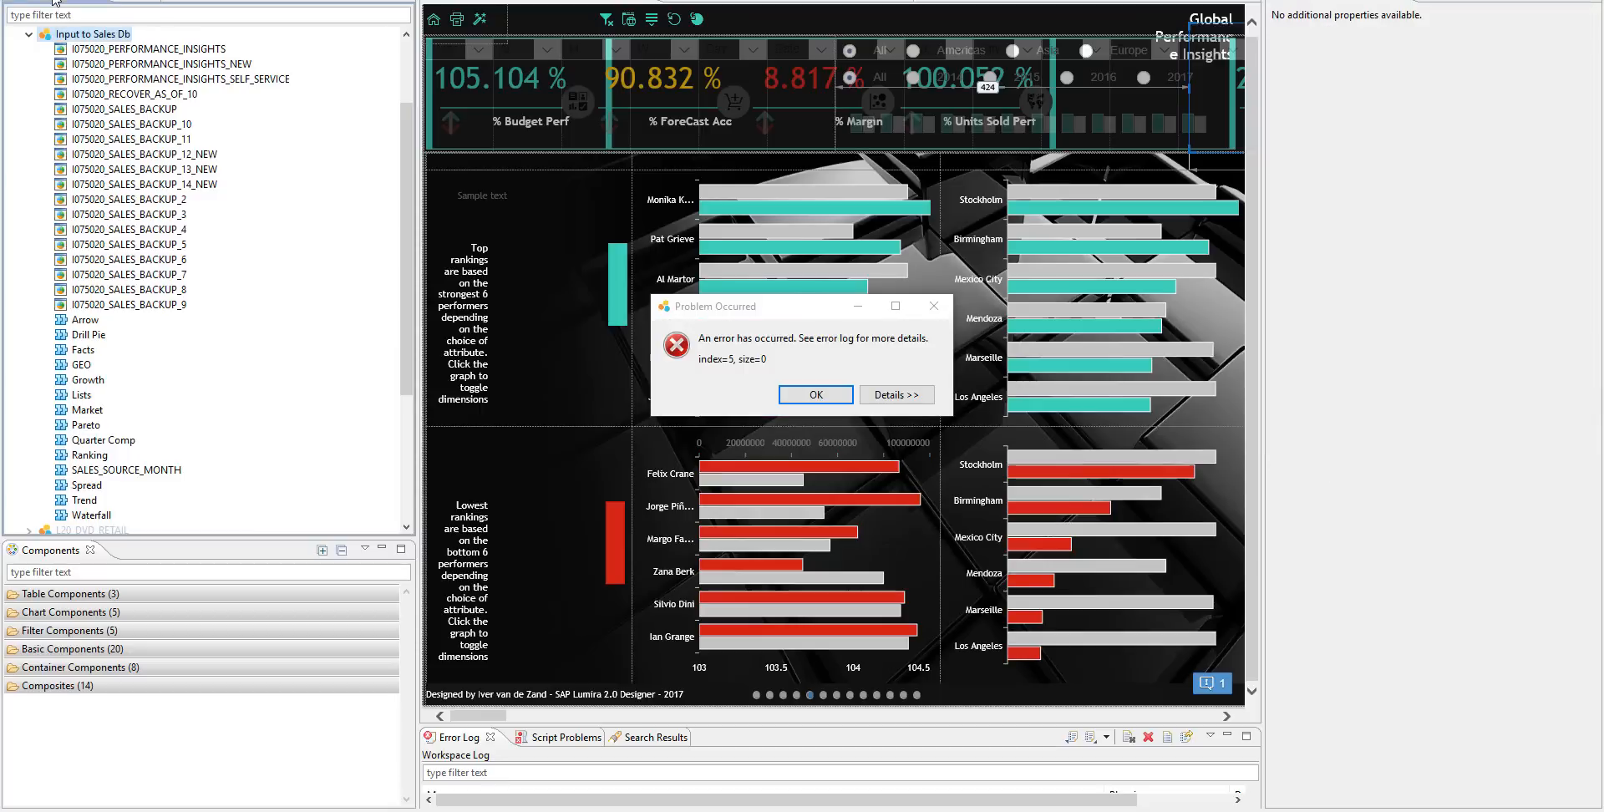
click(816, 394)
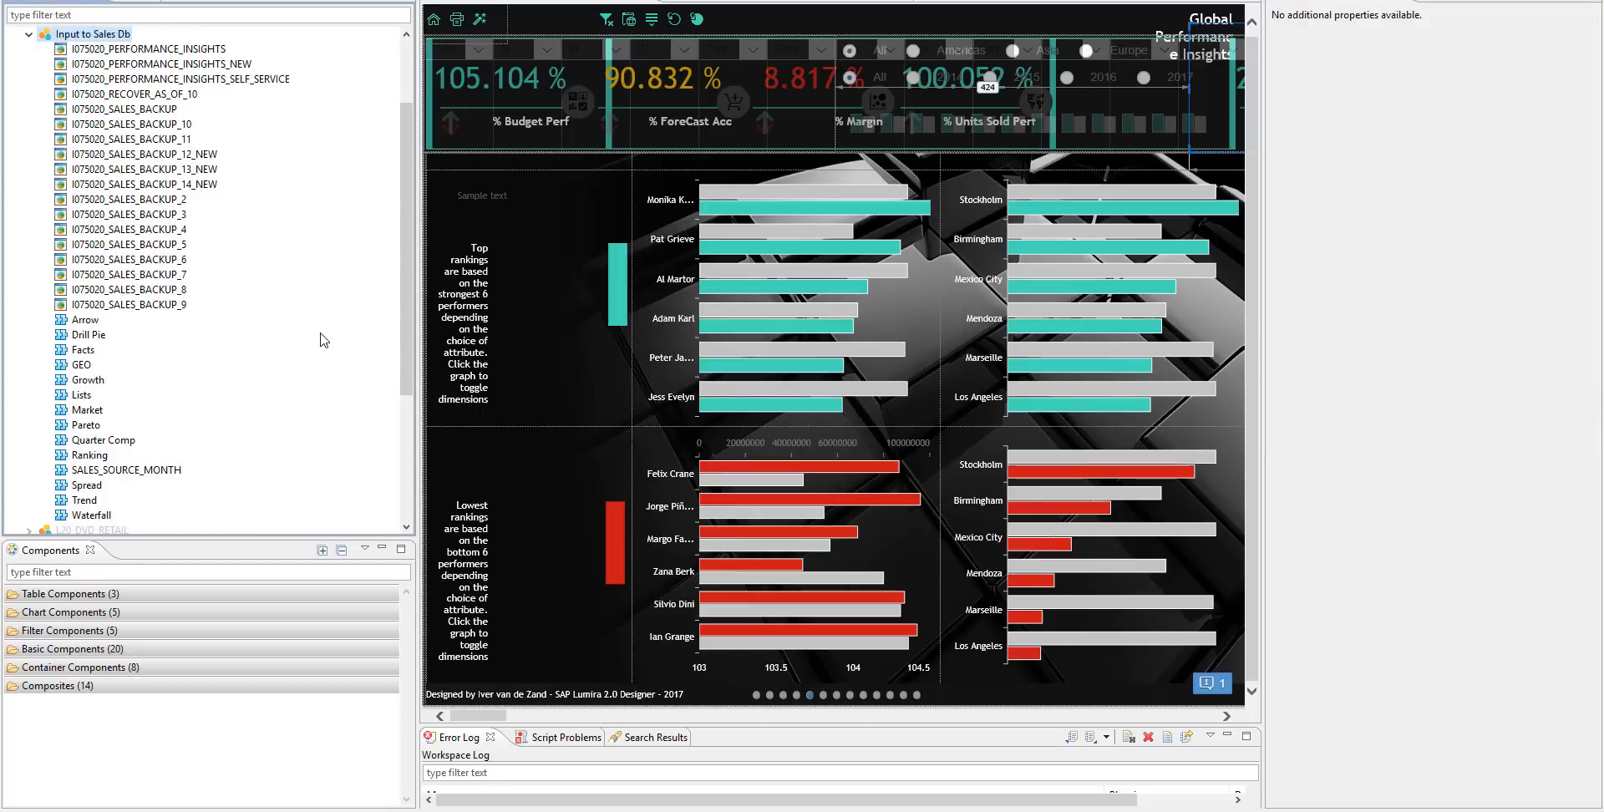
scroll(226, 343, down, 1)
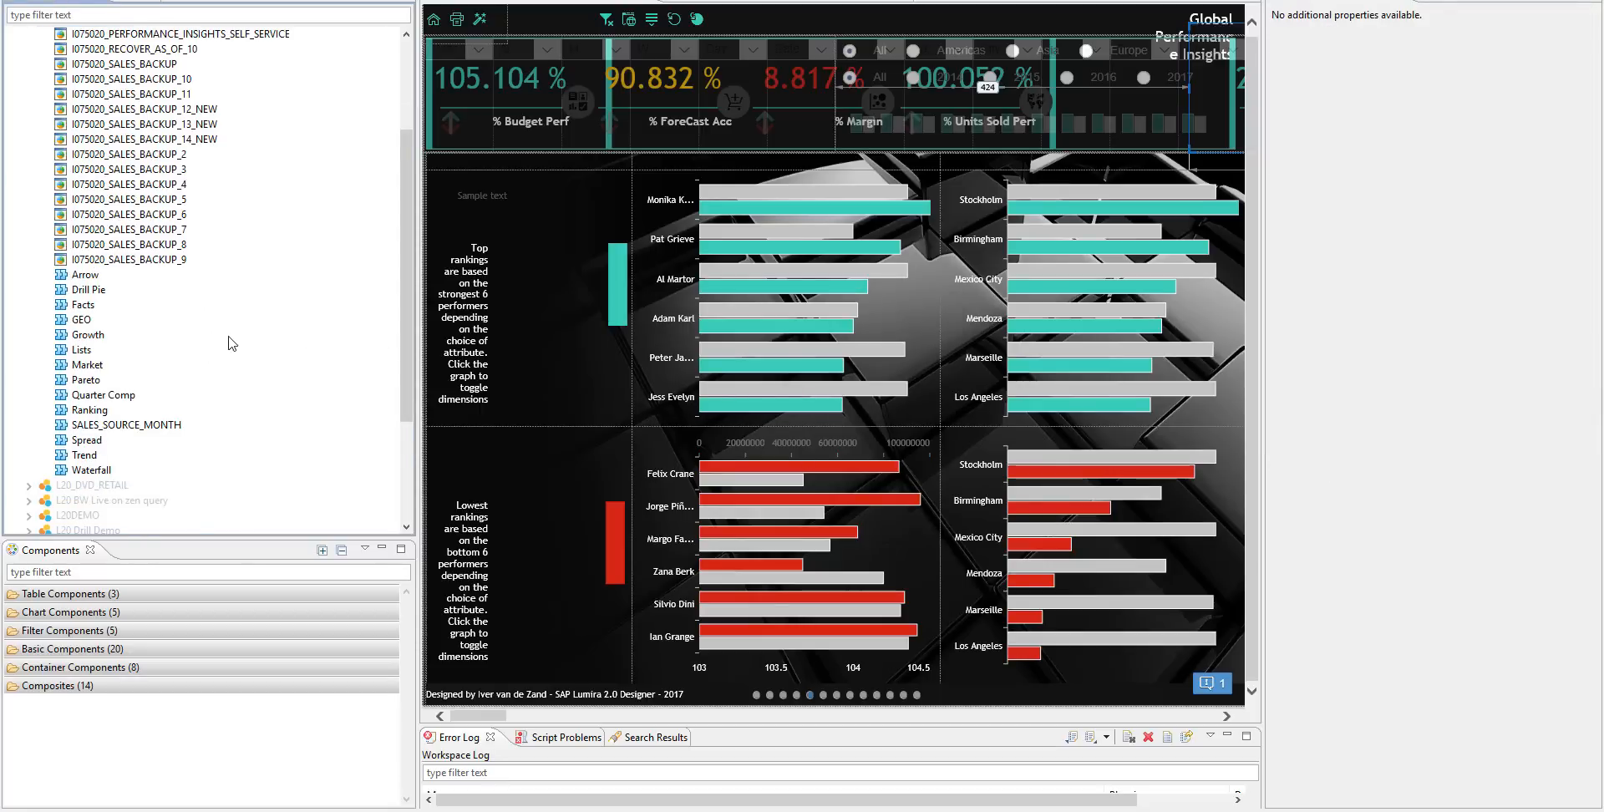
scroll(232, 342, down, 1)
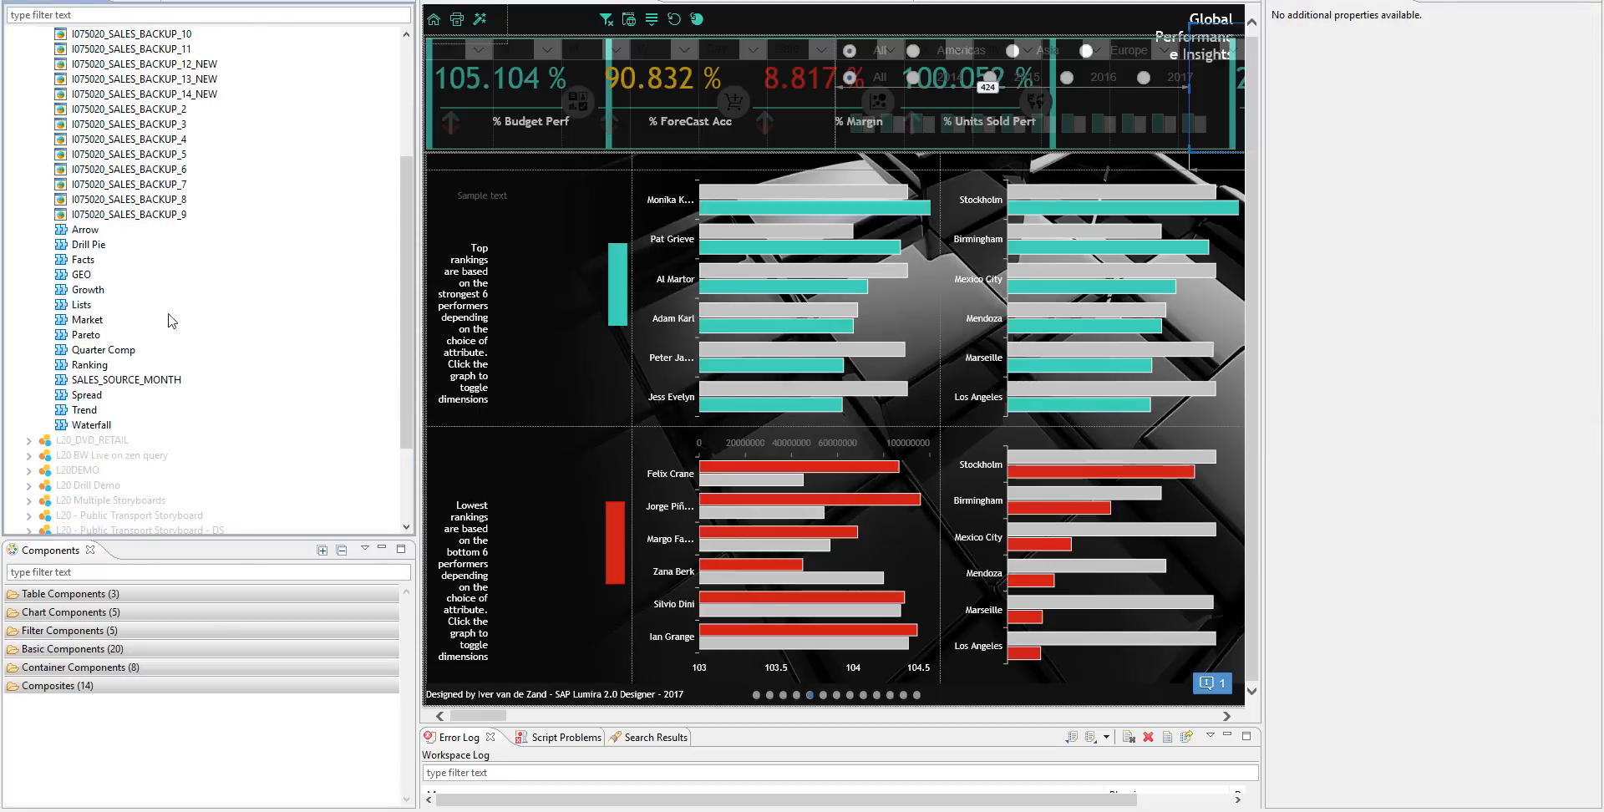
double_click(84, 290)
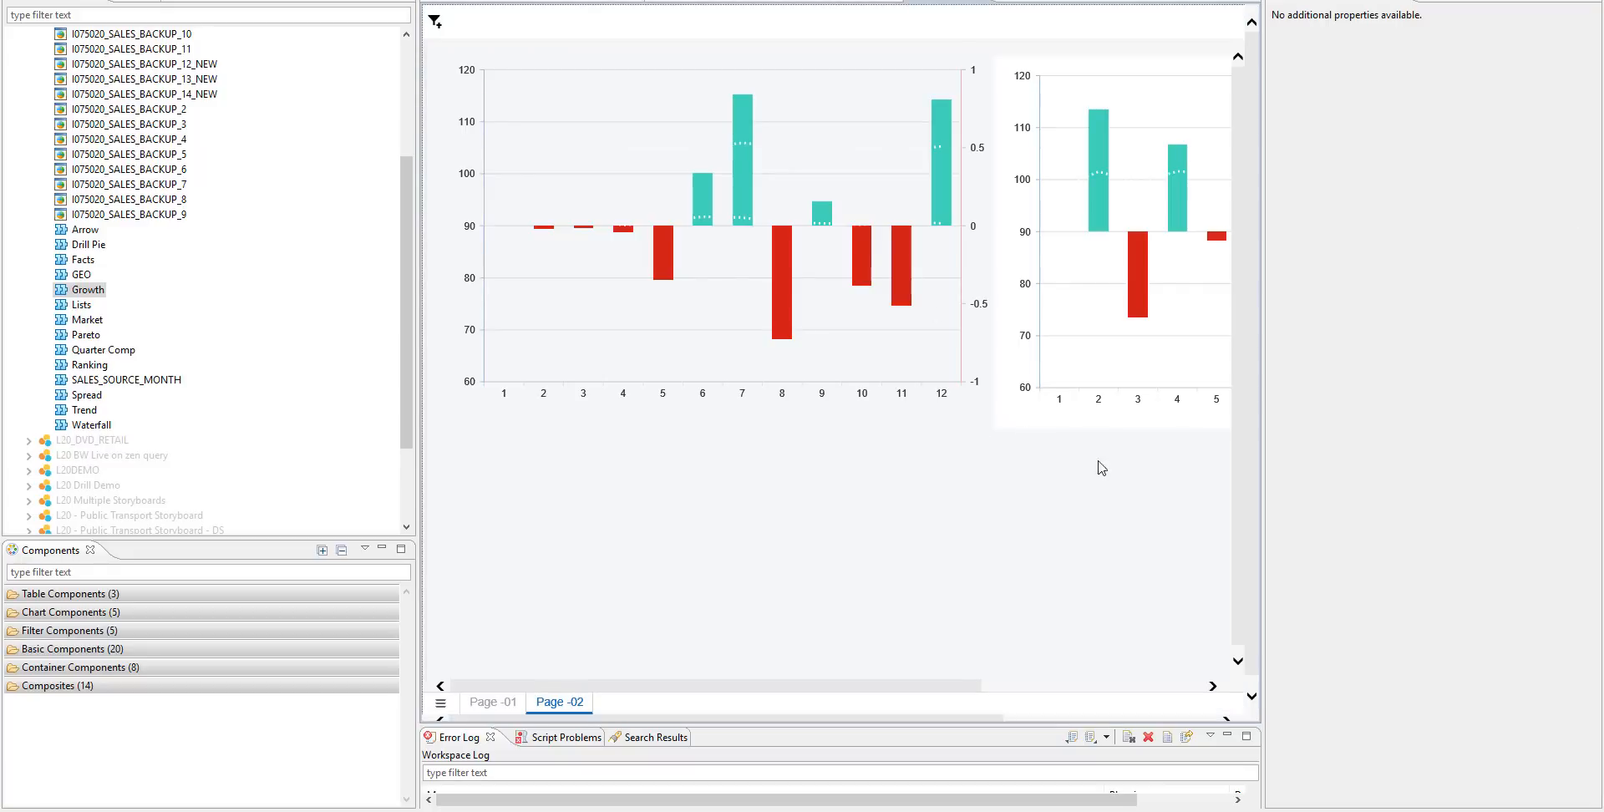
- Show the Properties view and examine the first combination chart on Page -02 of the Growth composite
click(820, 134)
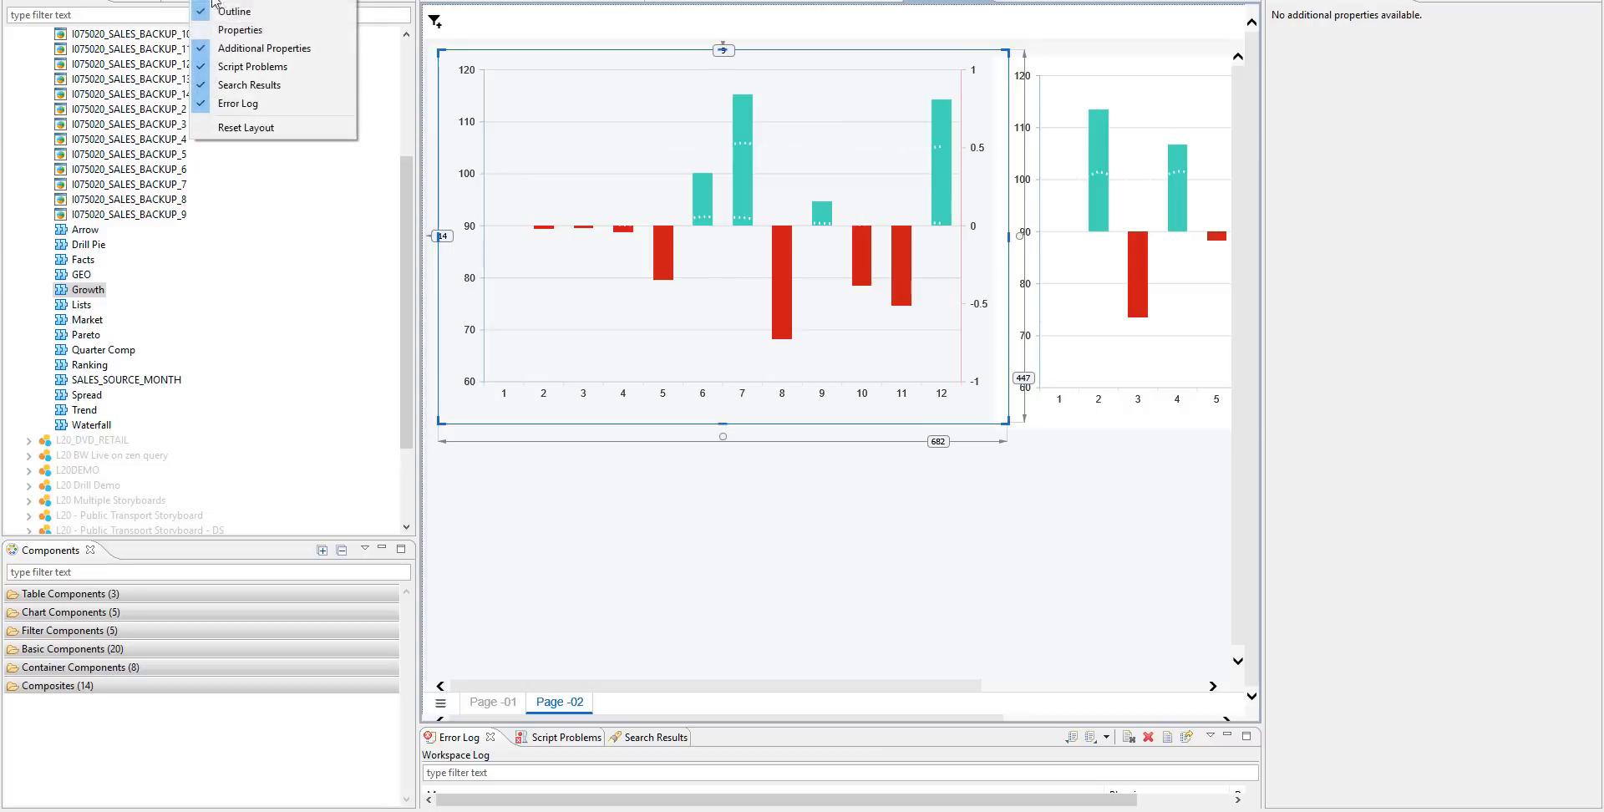
click(222, 29)
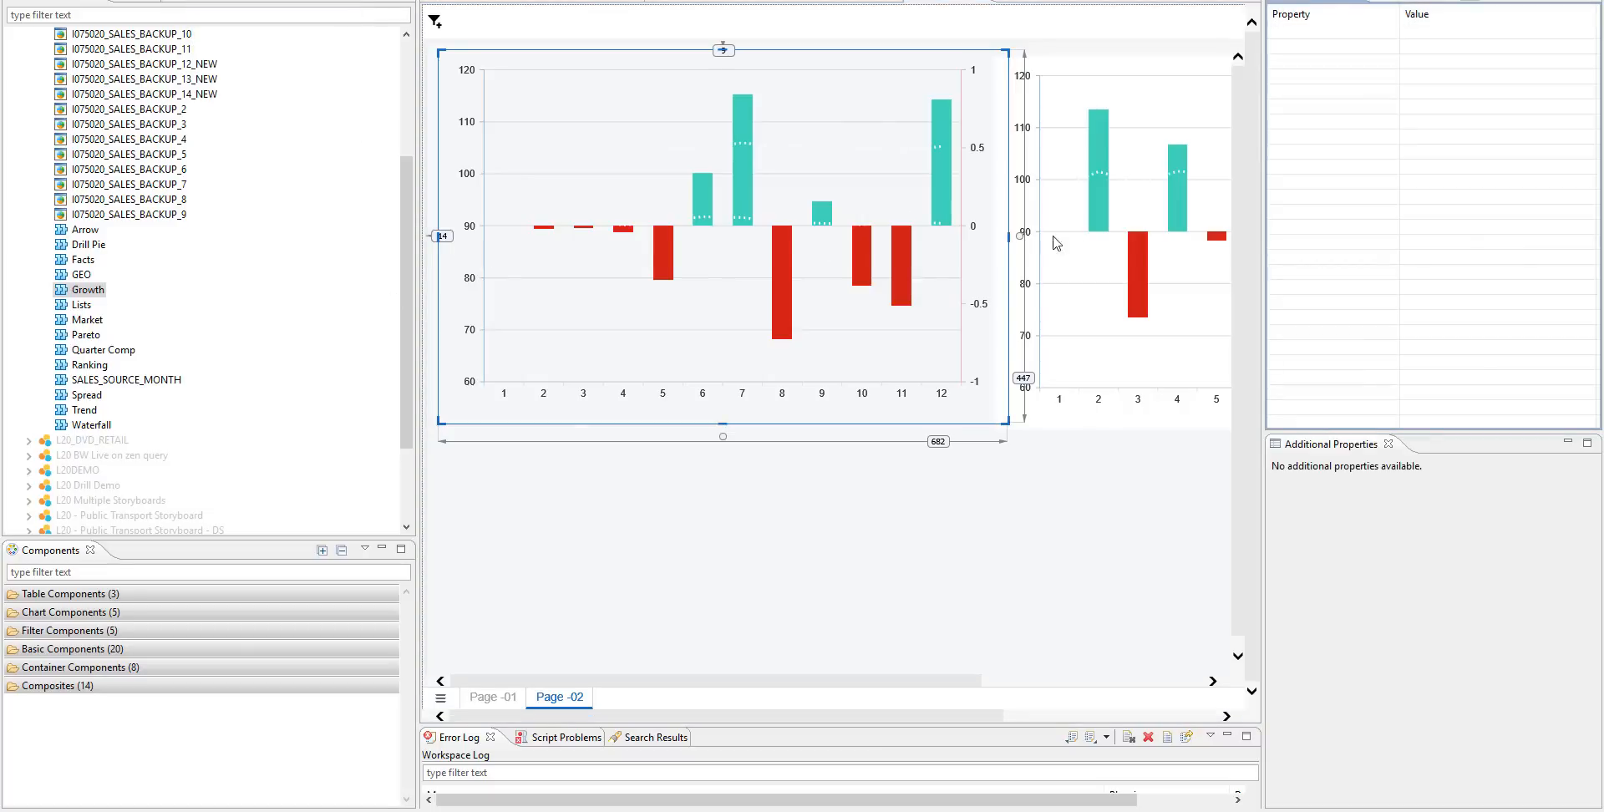
click(886, 209)
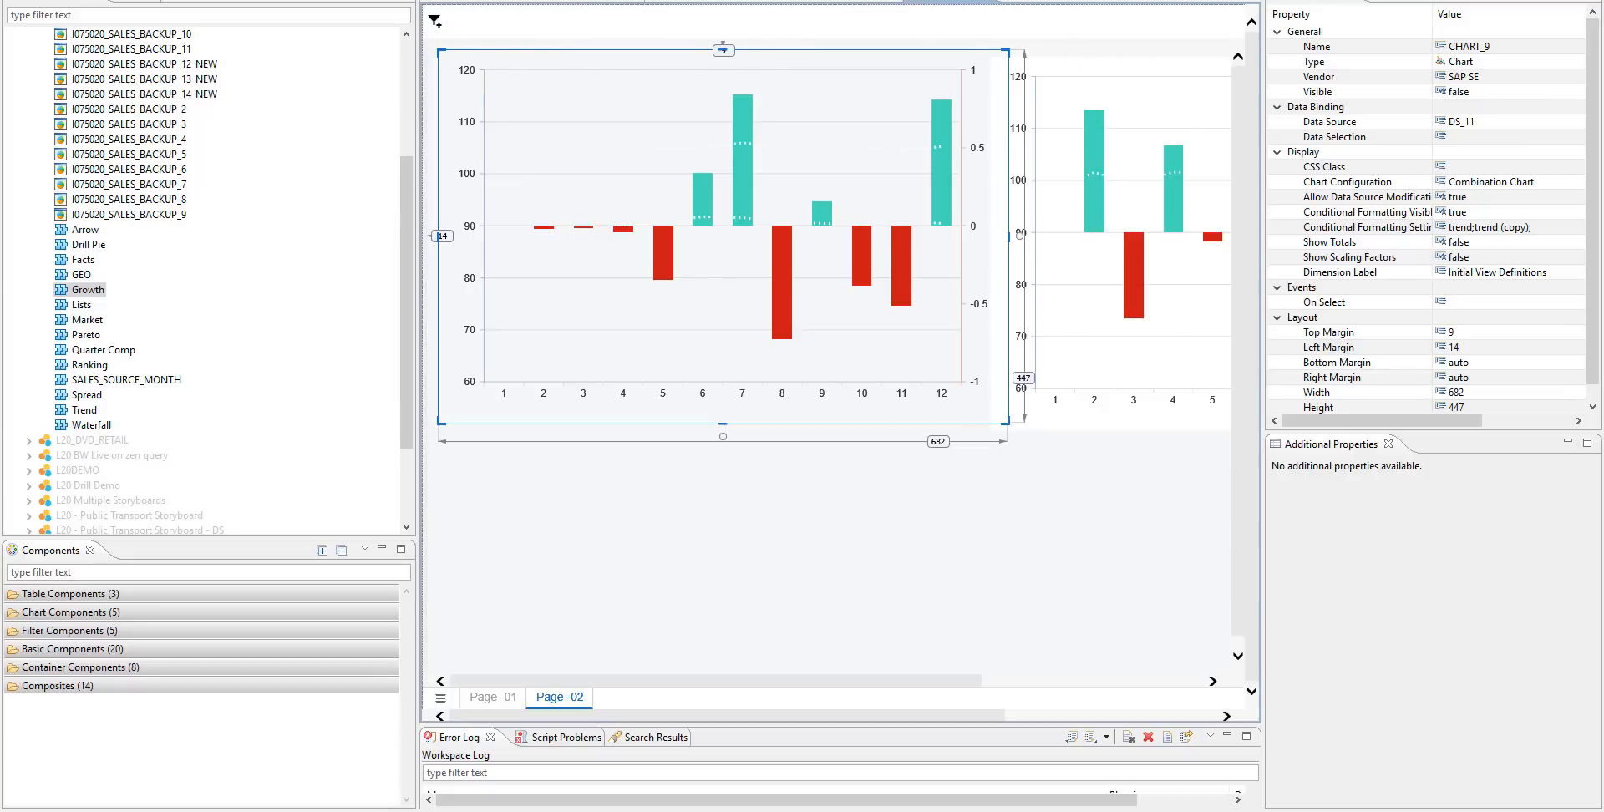
- Copy all the Sales_region data sources of the Growth composite and go to the dashboard's list of data sources
click(140, 3)
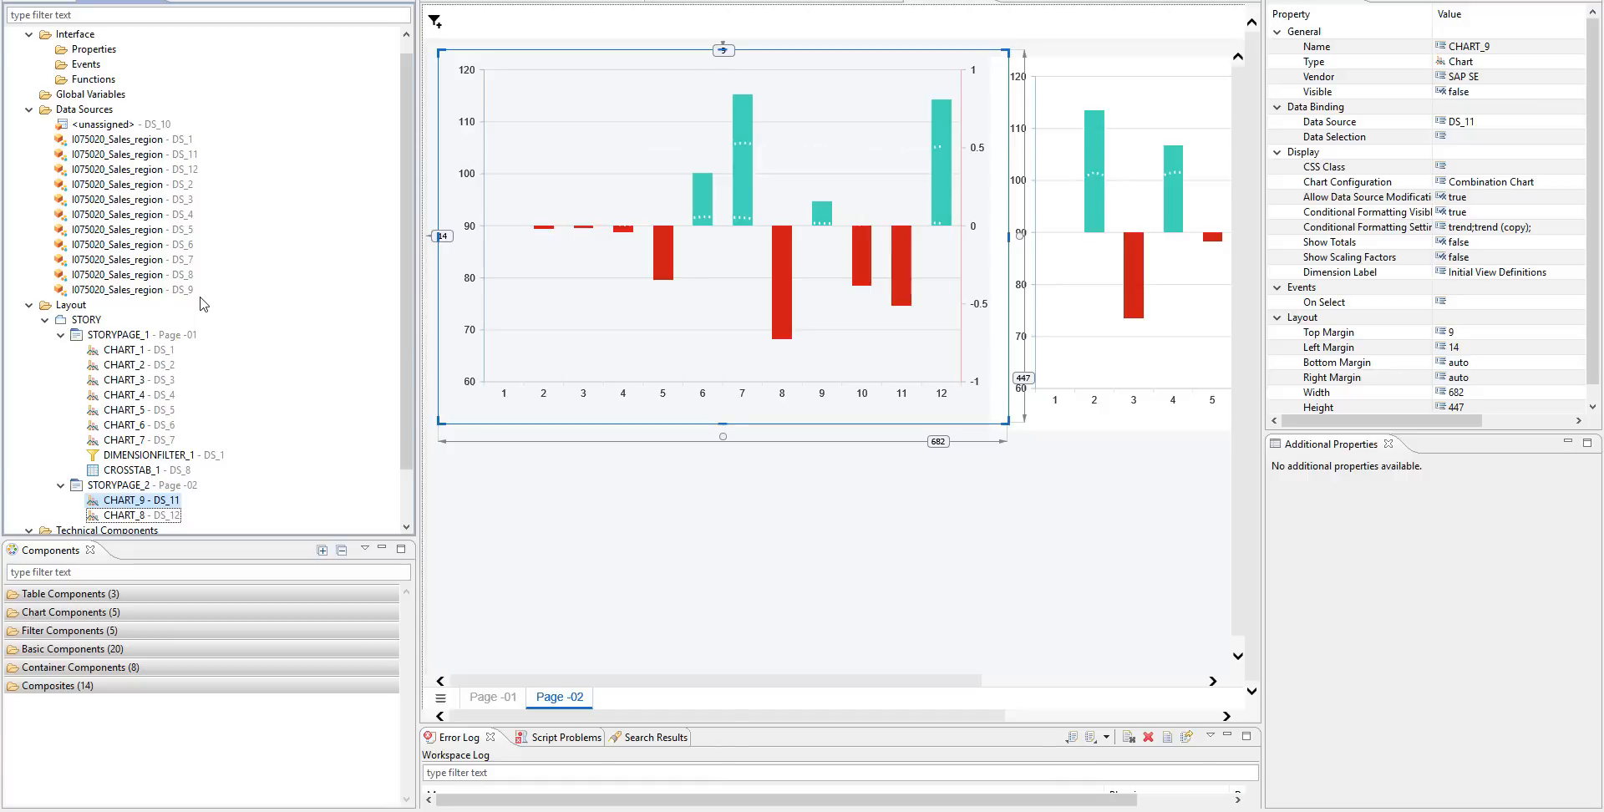
click(186, 142)
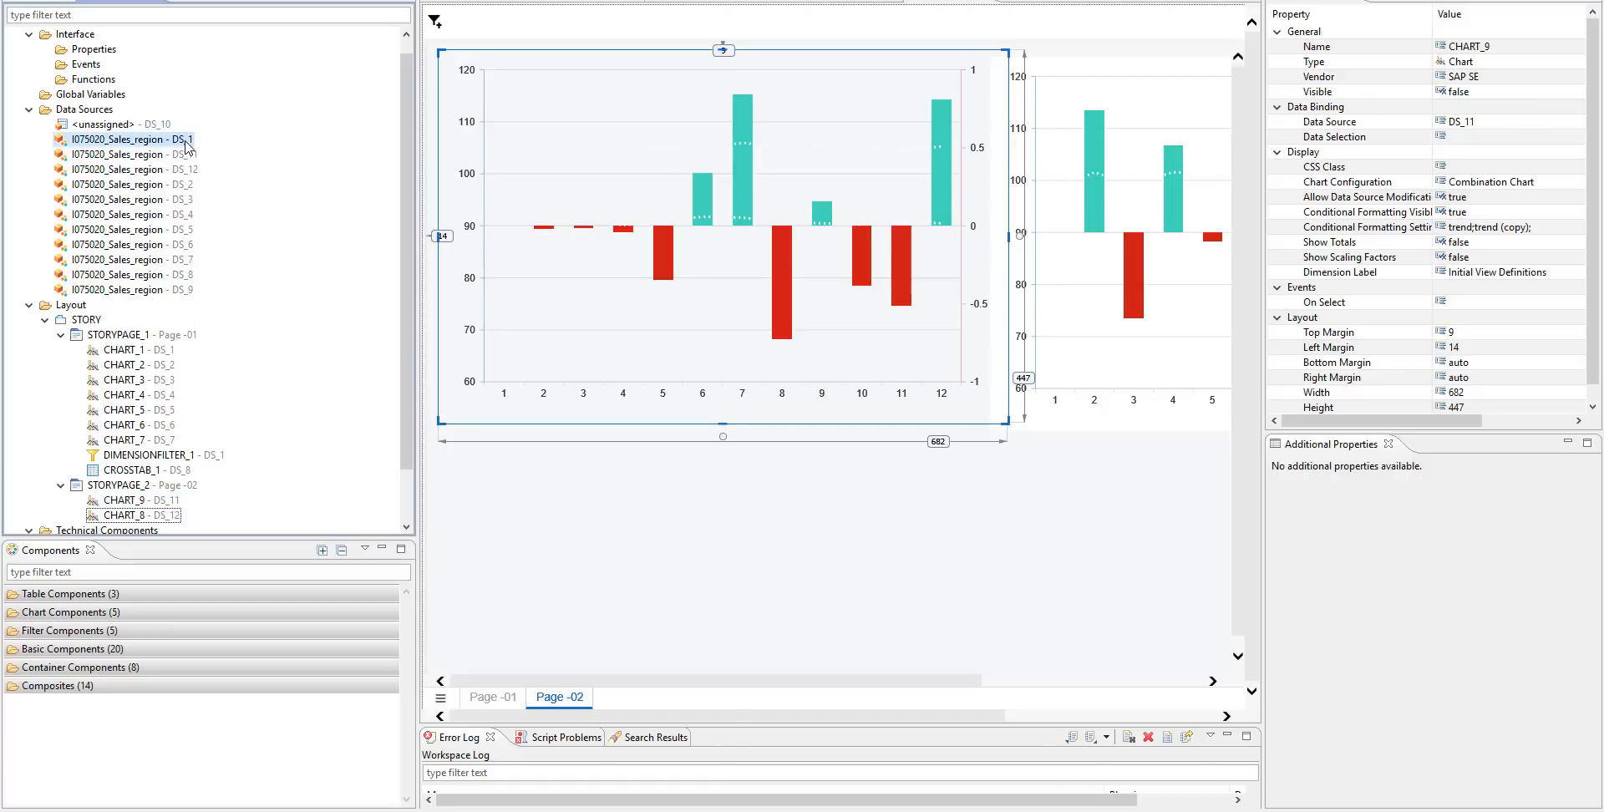
shift+click(192, 292)
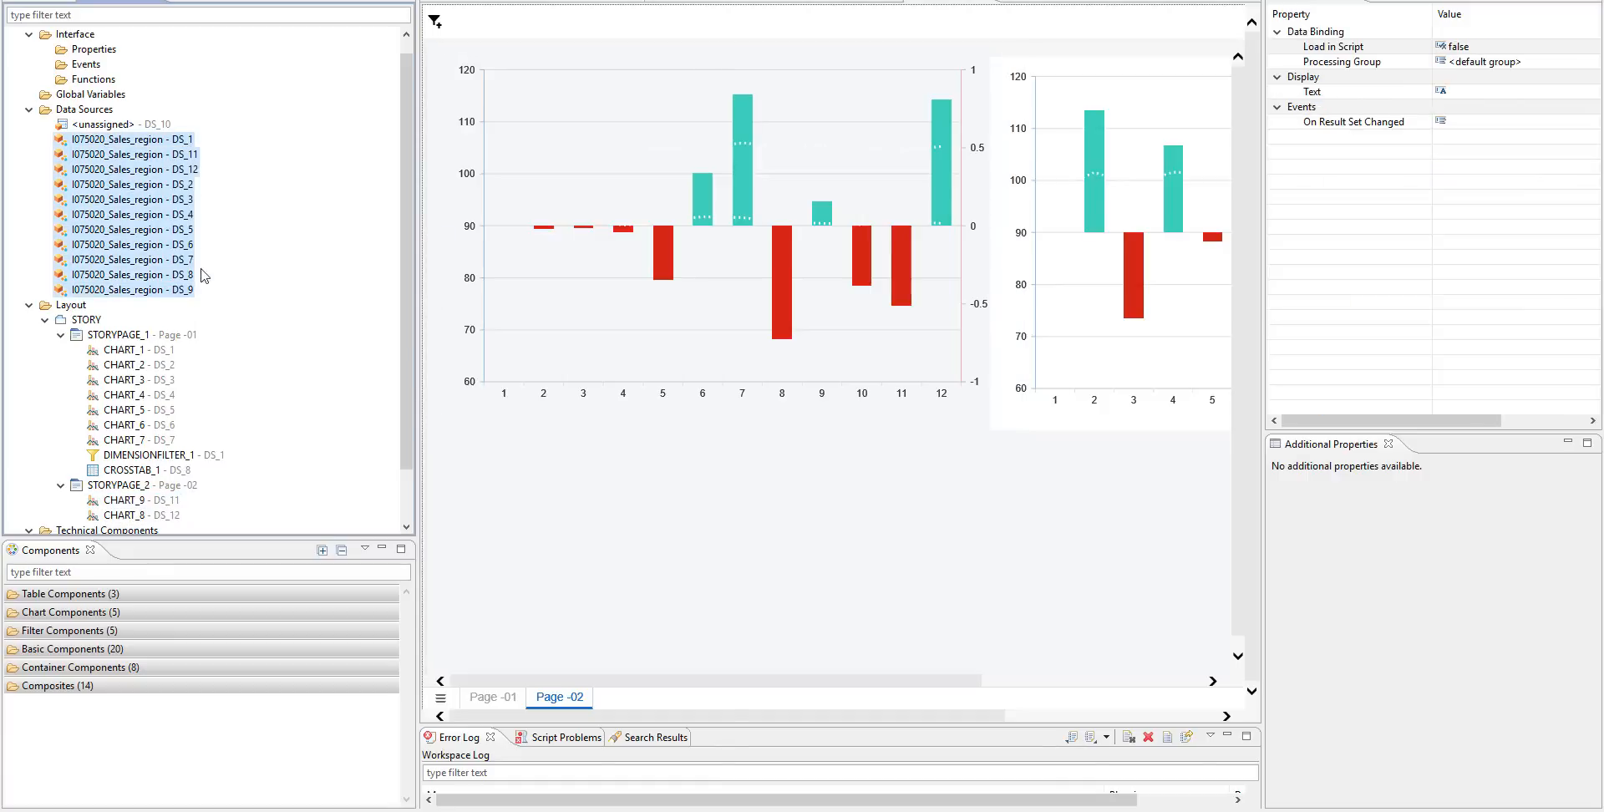
right_click(195, 254)
click(228, 257)
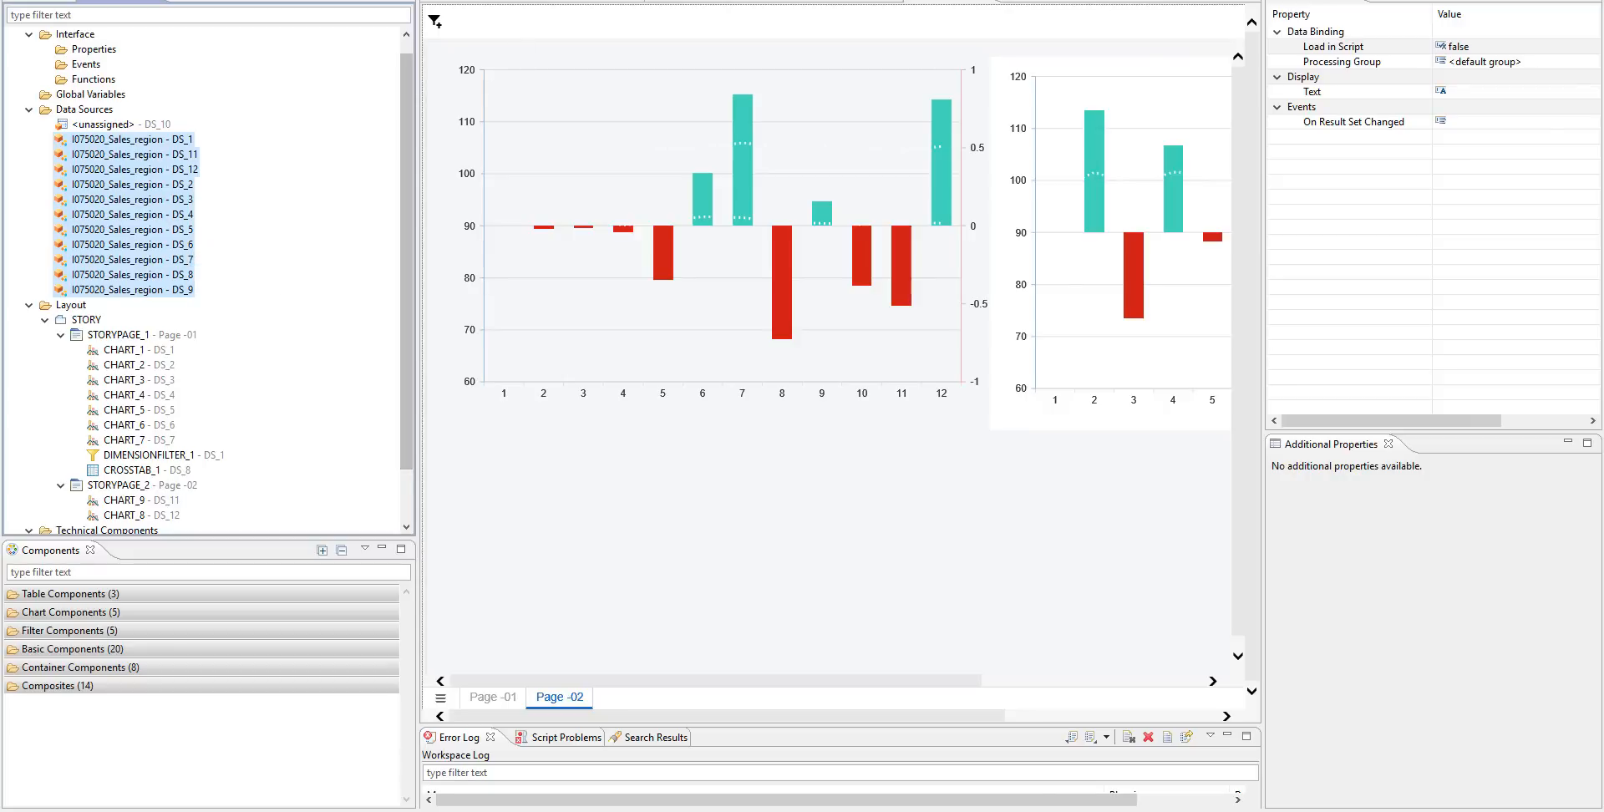
scroll(268, 147, up, 15)
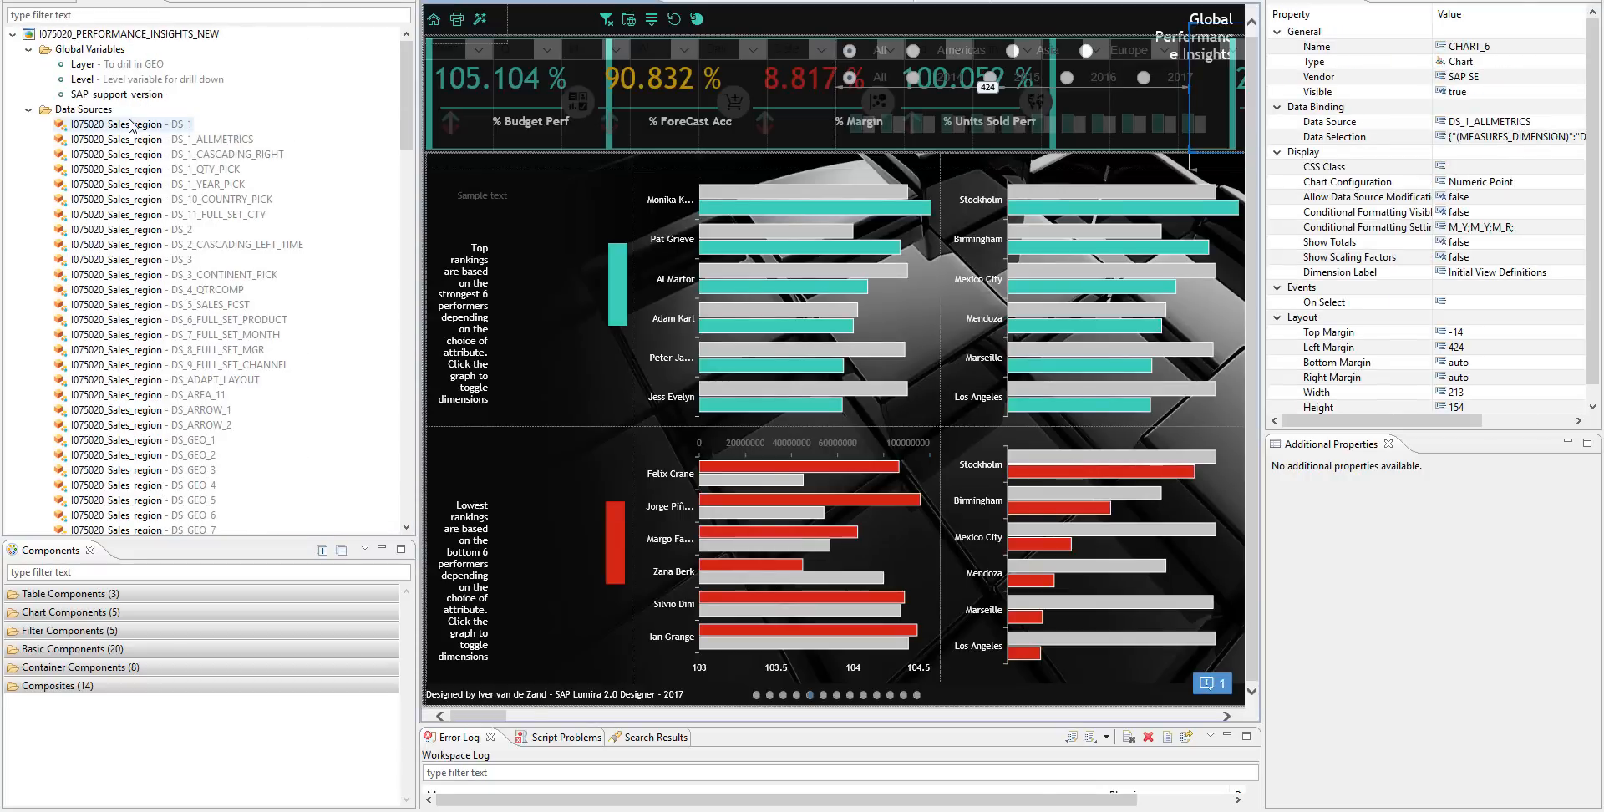
- Rename the Growth composite's DS_1 data source to DS_GRWOTH_1
click(940, 3)
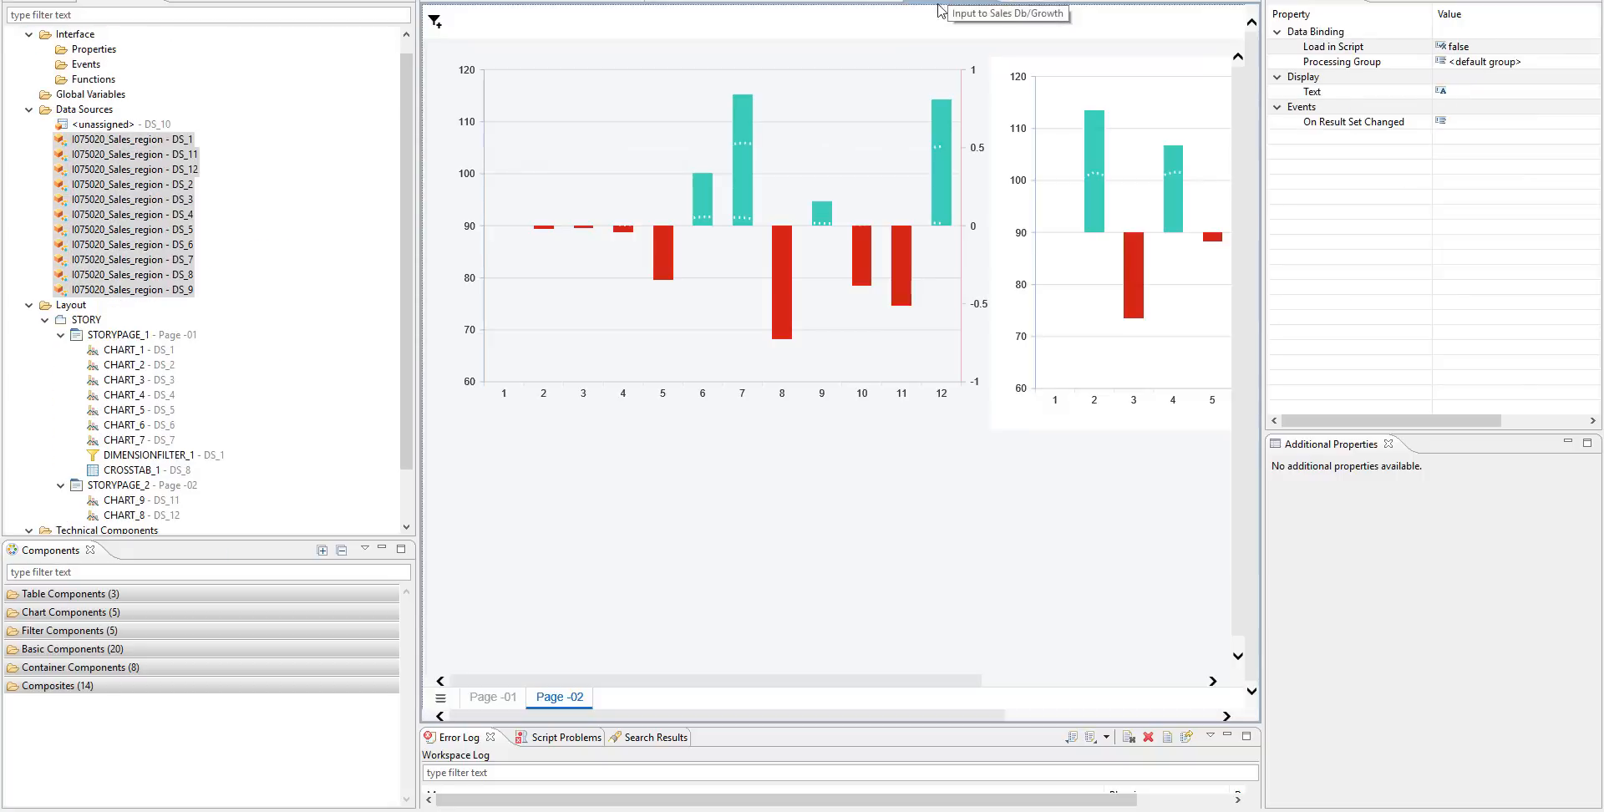
click(180, 144)
right_click(181, 145)
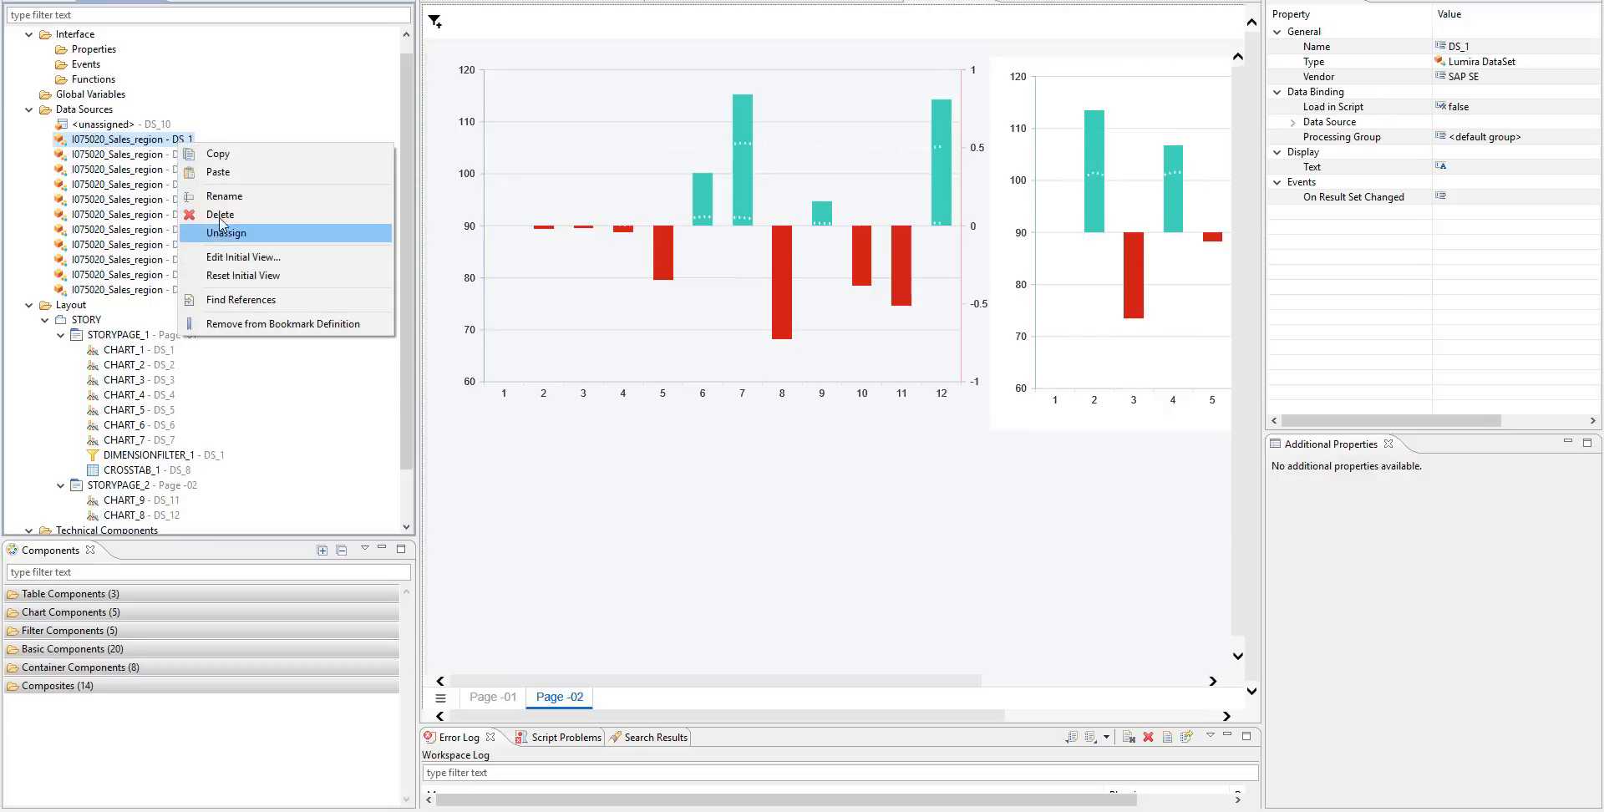
click(228, 195)
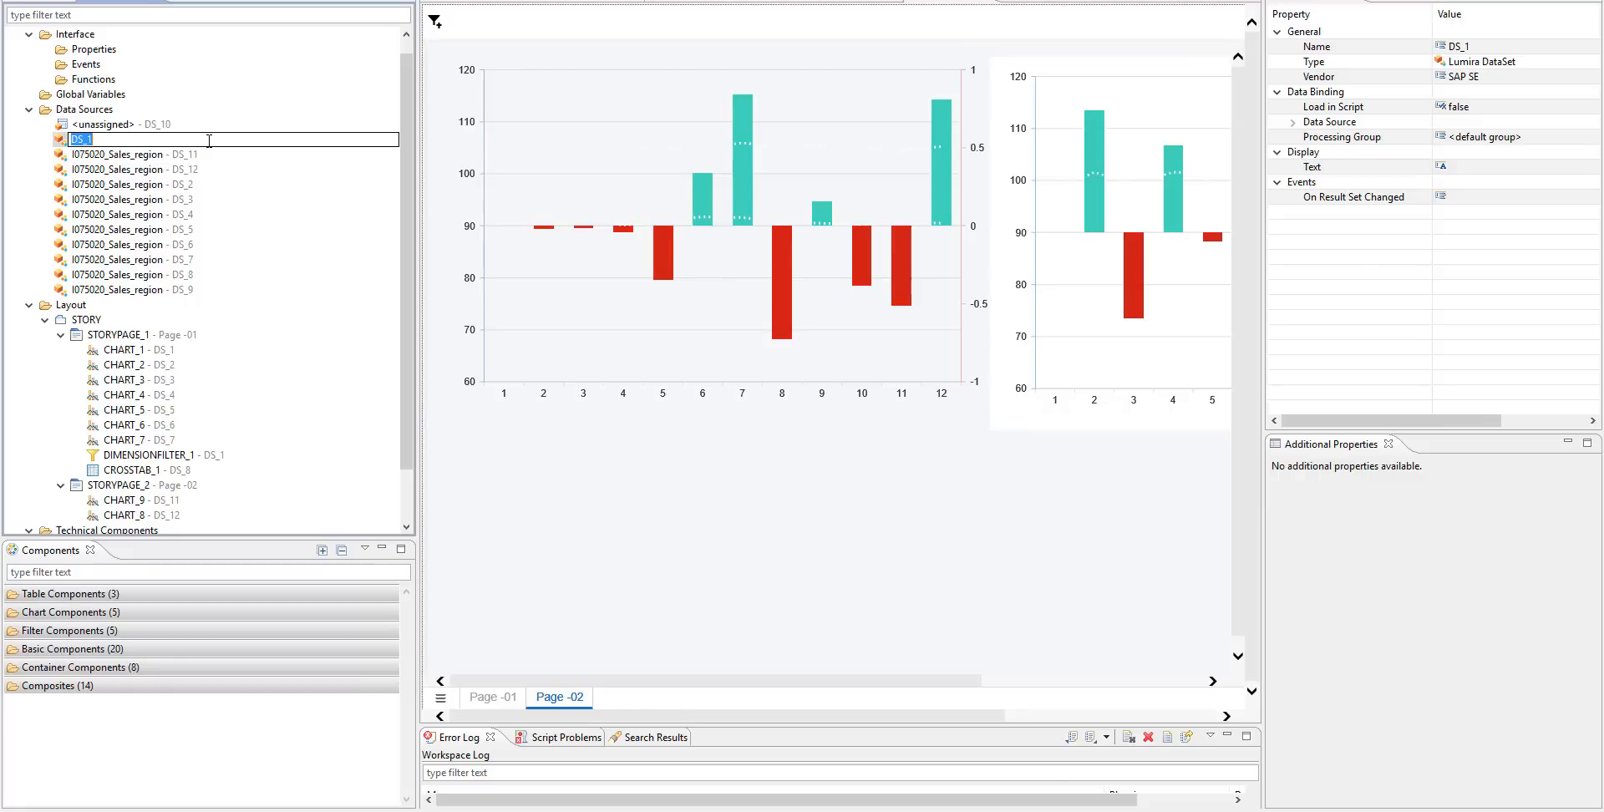
key(End)
key(BackSpace)
key(Return)
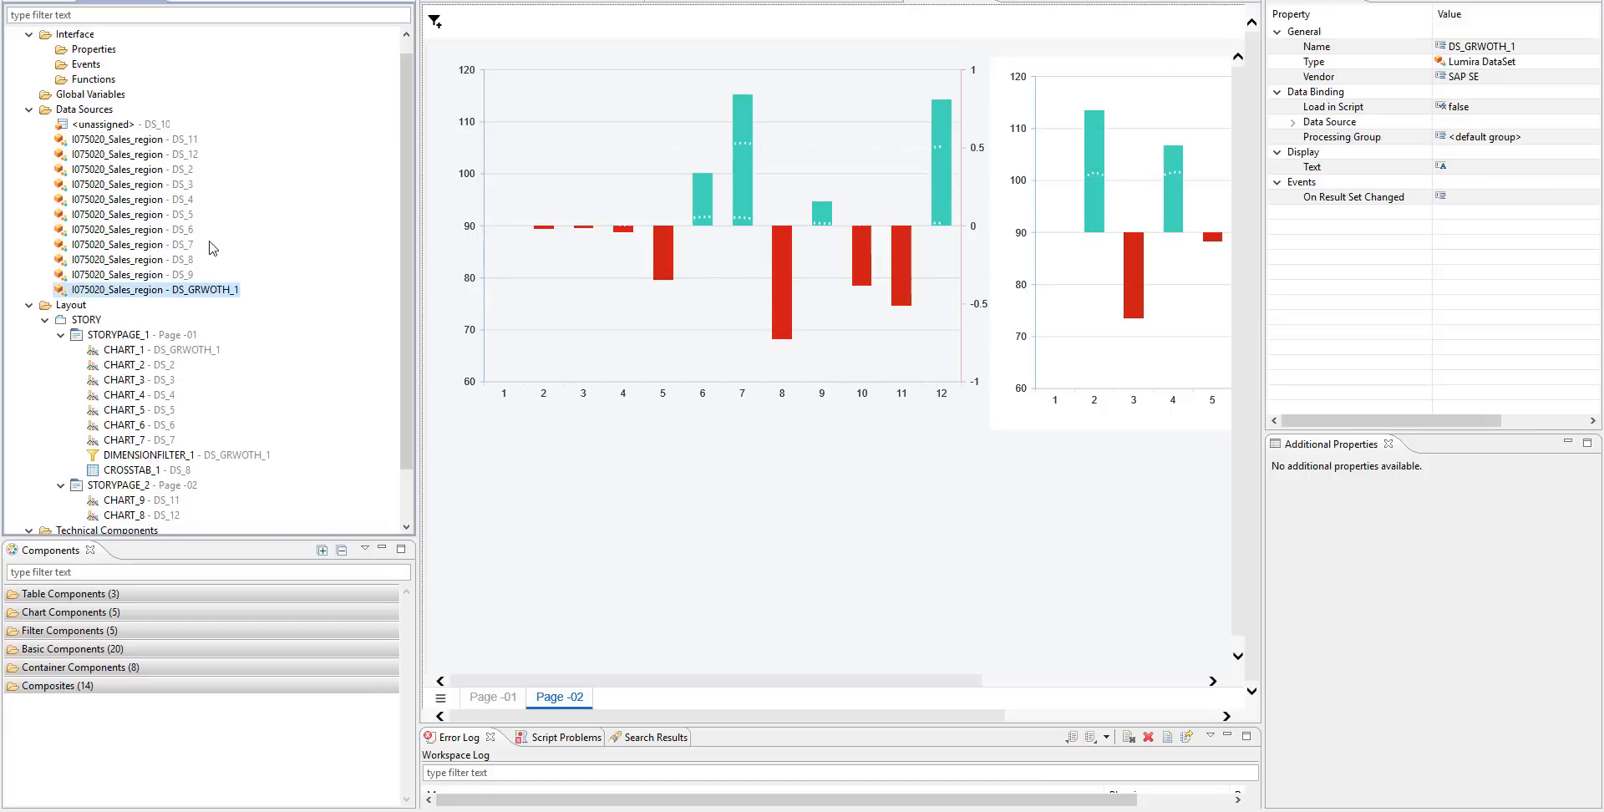
- Copy the renamed DS_GRWOTH_1 data source and look through the existing data sources in the dashboard
right_click(211, 294)
click(232, 302)
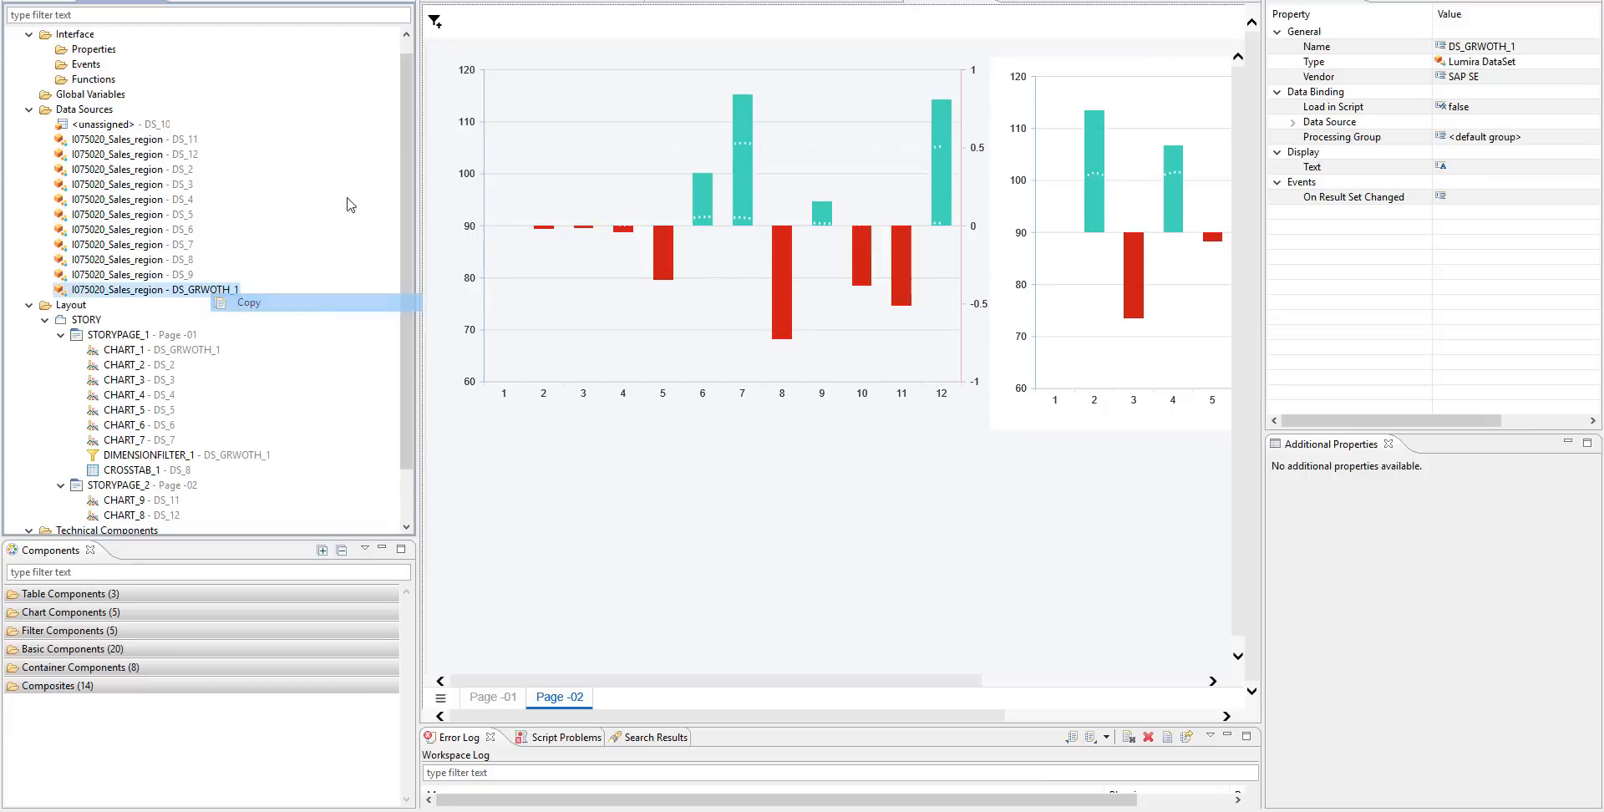
click(475, 2)
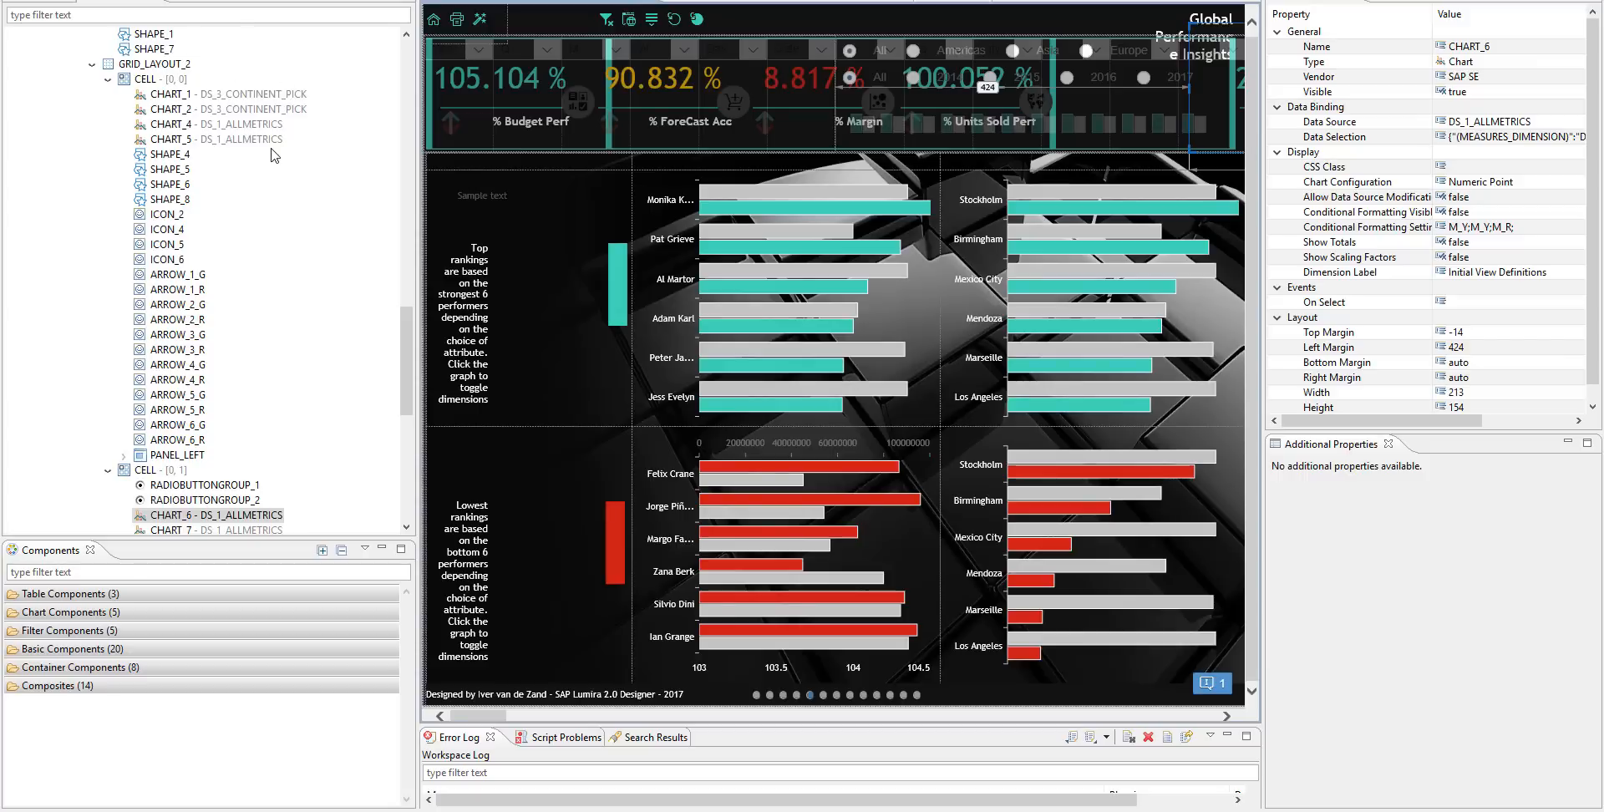
scroll(274, 156, up, 20)
scroll(167, 409, down, 1)
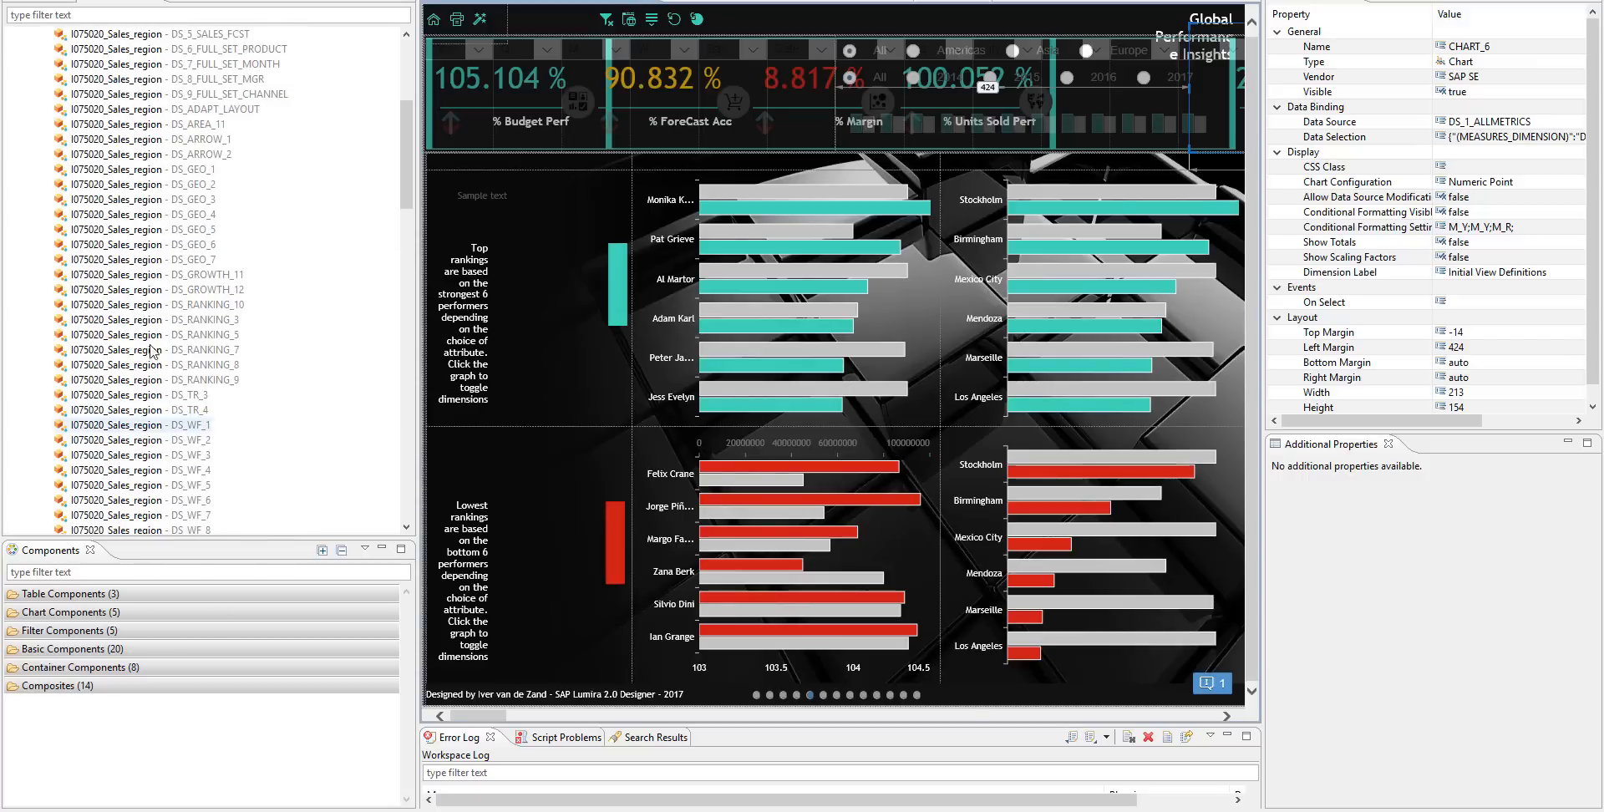
- Close the Growth composite without saving its changes
click(960, 3)
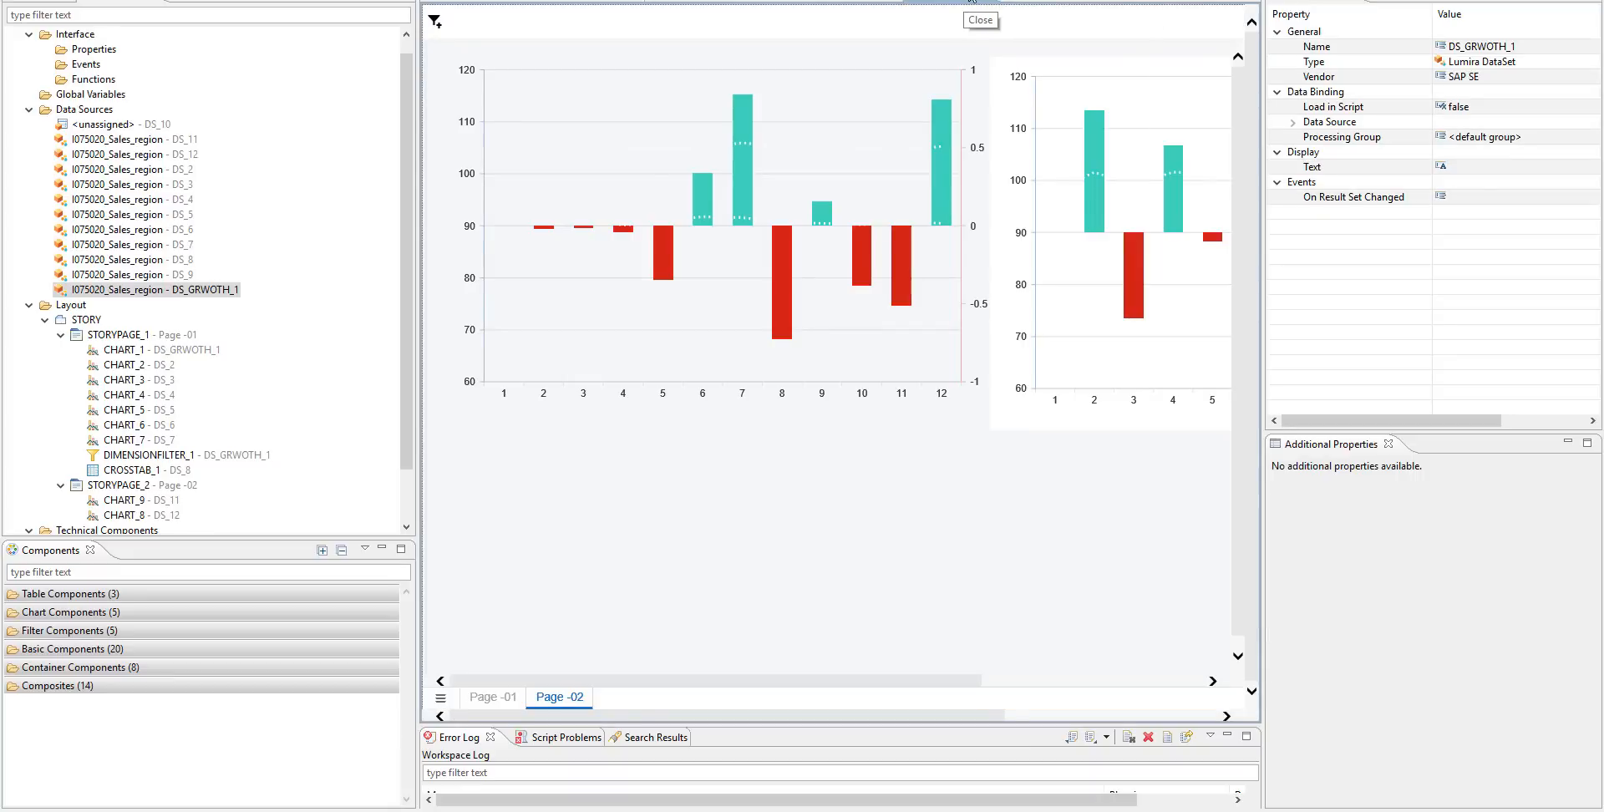
click(971, 3)
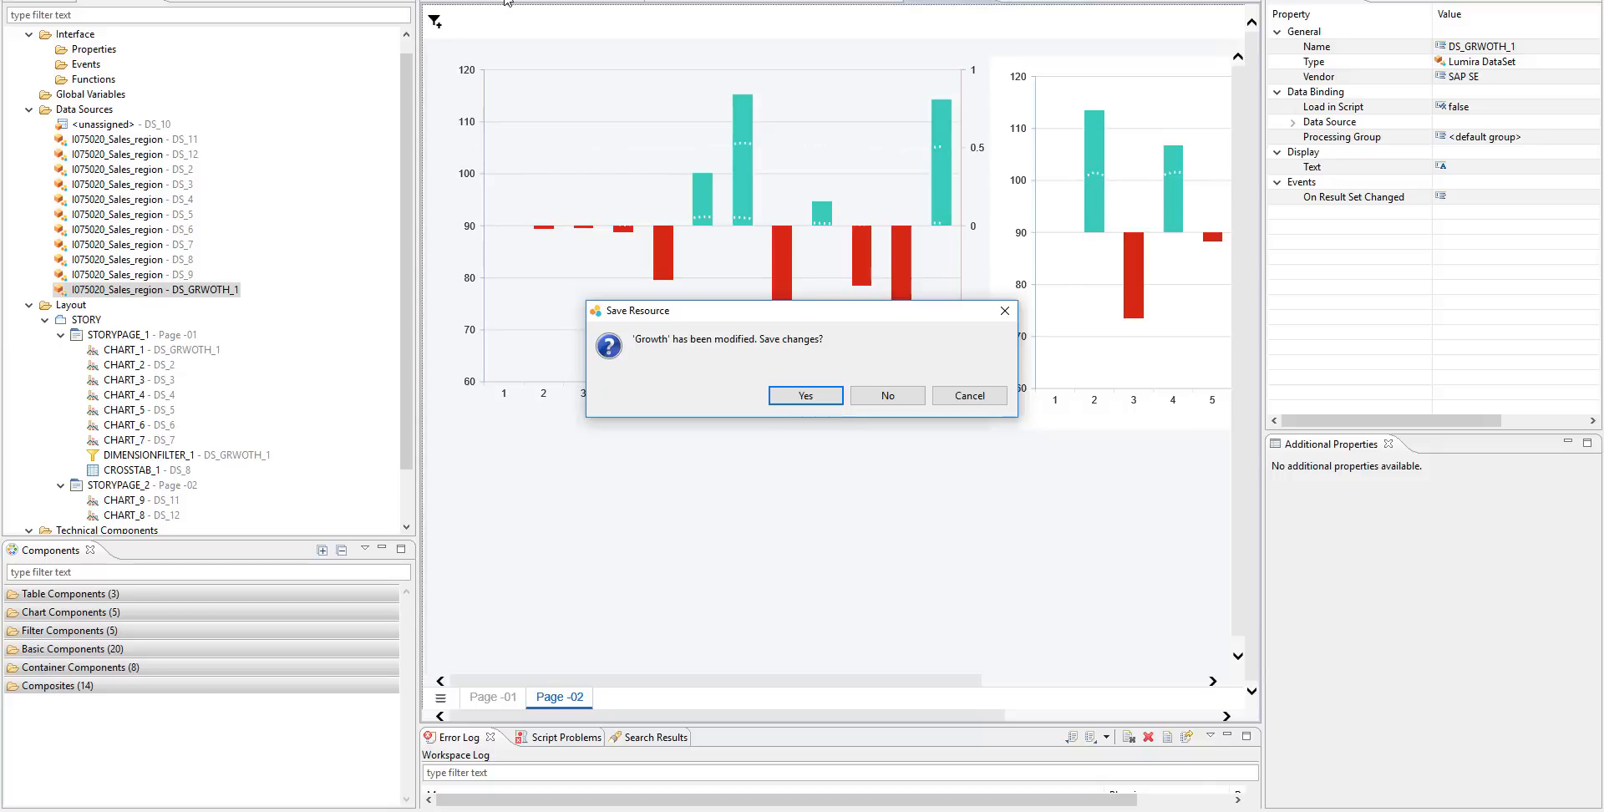
click(879, 396)
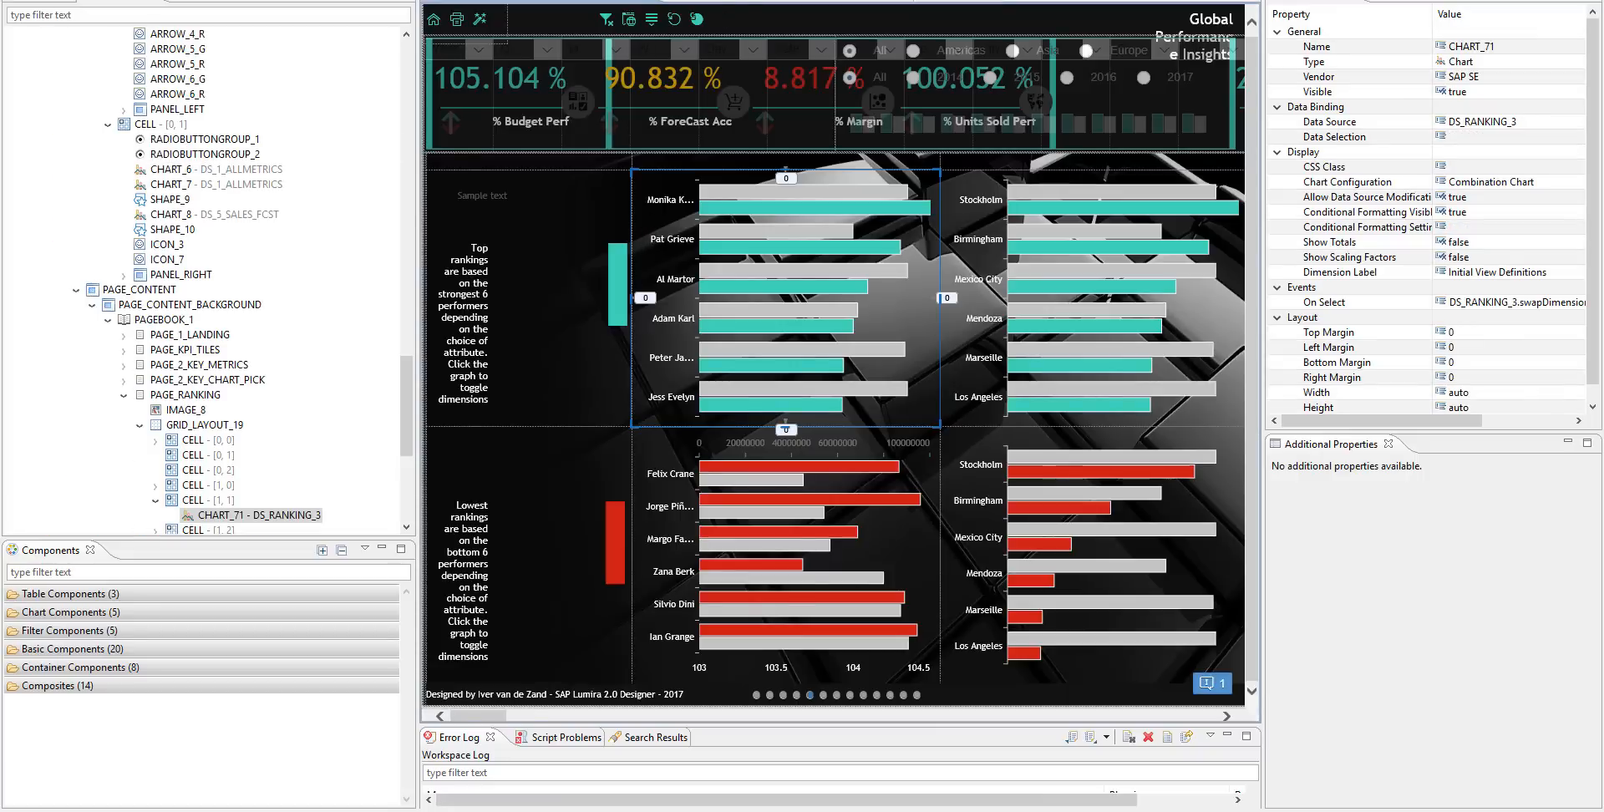
- Return to the document's contents, dismiss the error and reopen the Growth composite
click(58, 2)
click(793, 400)
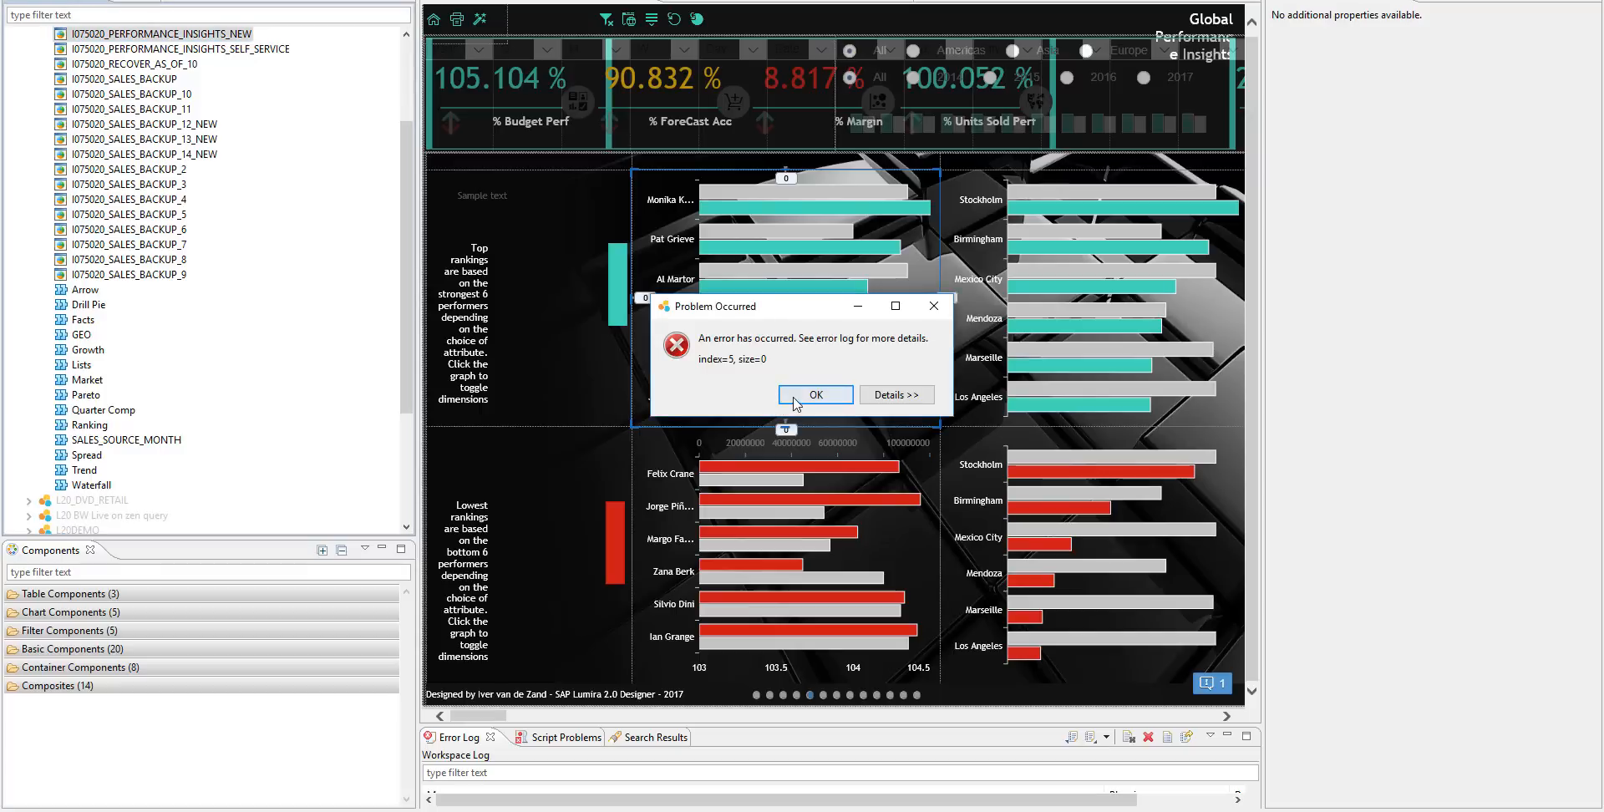
click(793, 399)
double_click(85, 350)
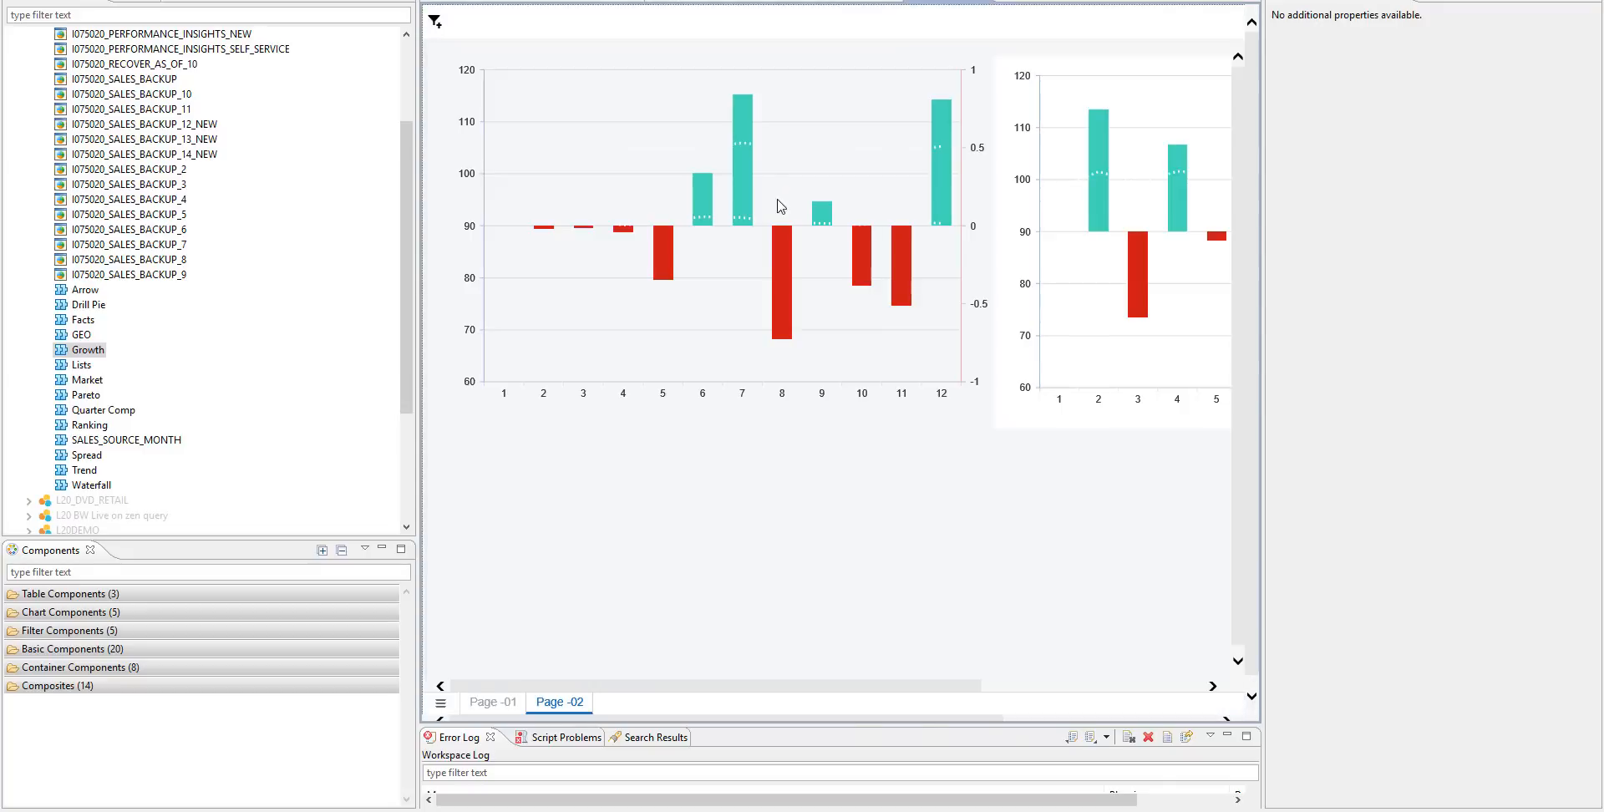
- Copy the first combination chart on Page -02 of the Growth composite
click(778, 198)
right_click(778, 198)
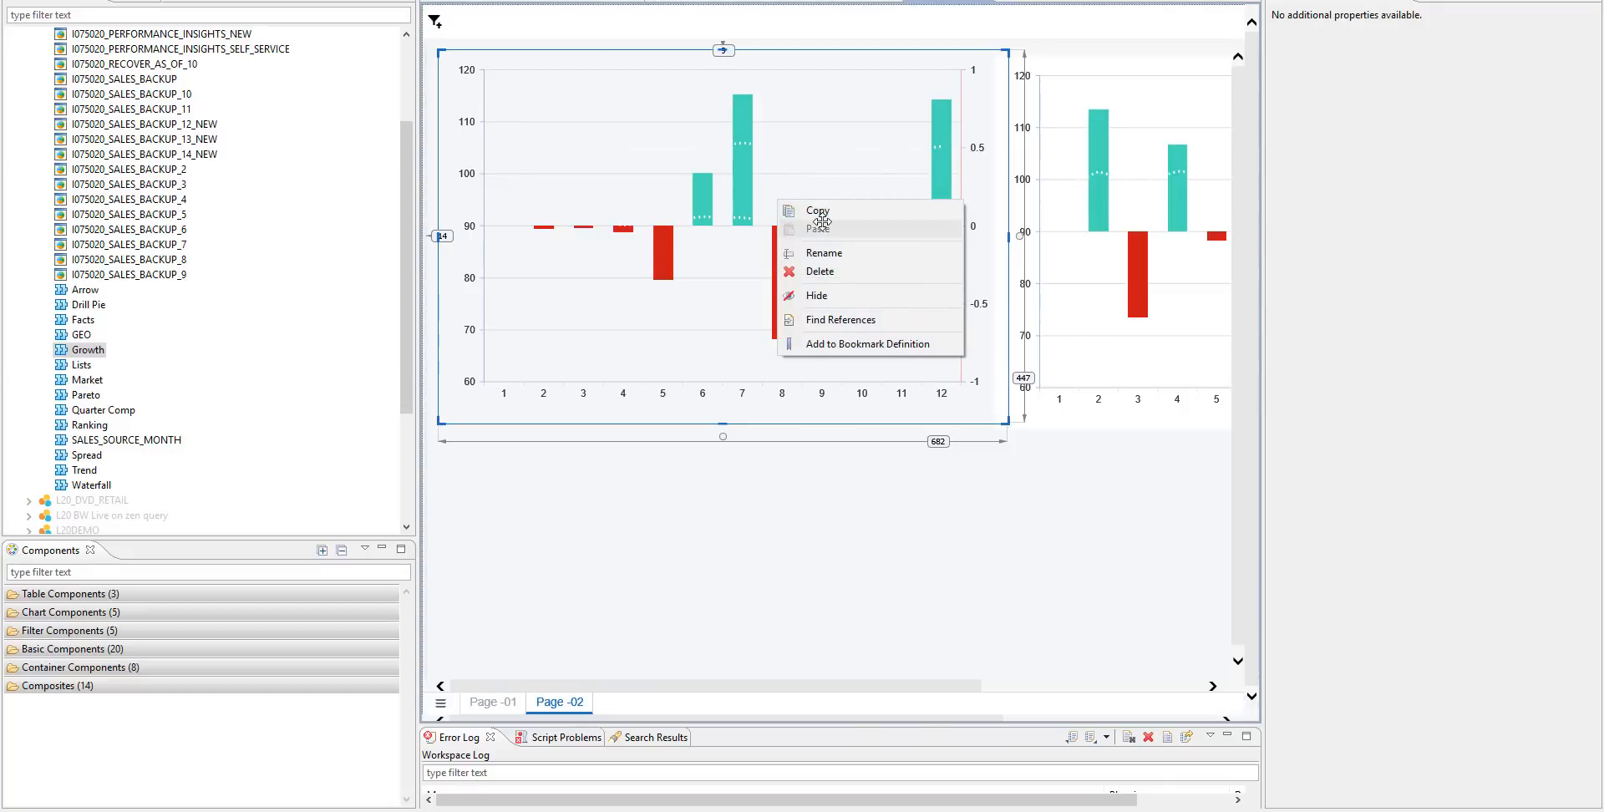
click(817, 211)
- Return to the Performance Insights dashboard's component outline, collapse PAGE_RANKING and create a new page in PAGEBOOK_1
click(583, 3)
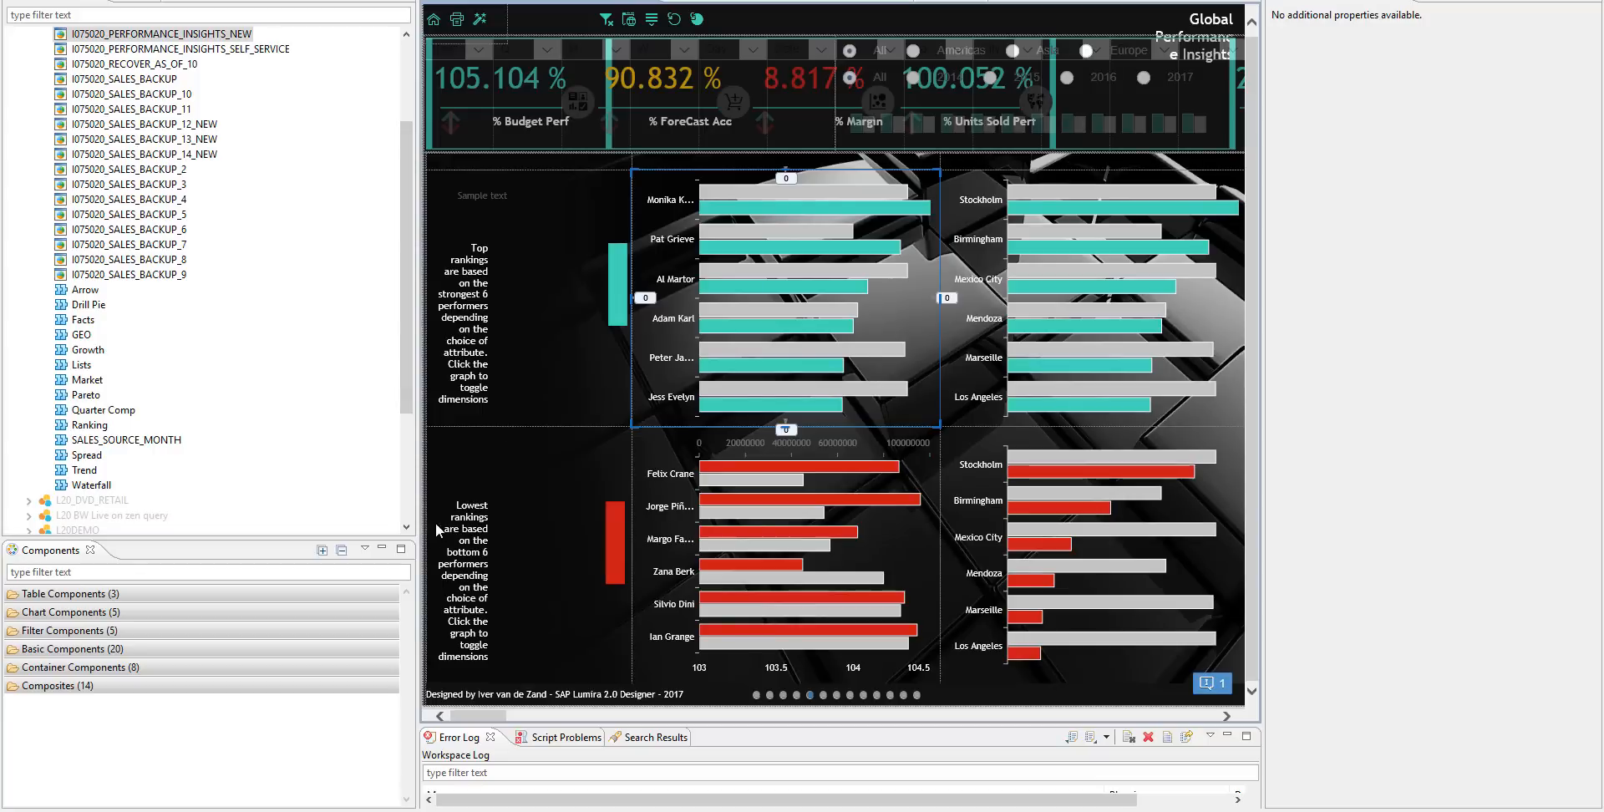
click(156, 2)
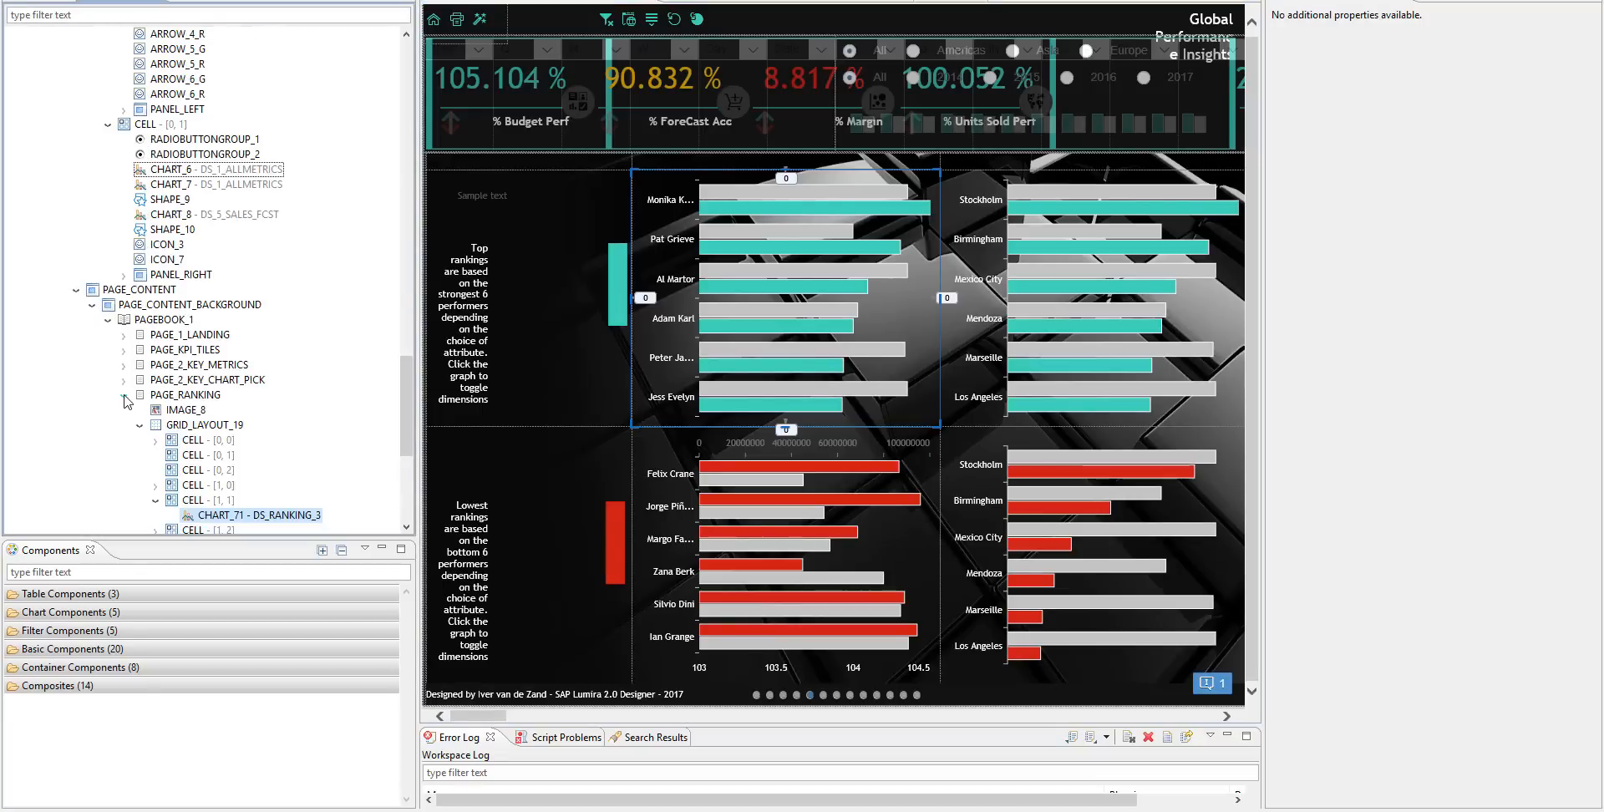
click(123, 395)
click(183, 323)
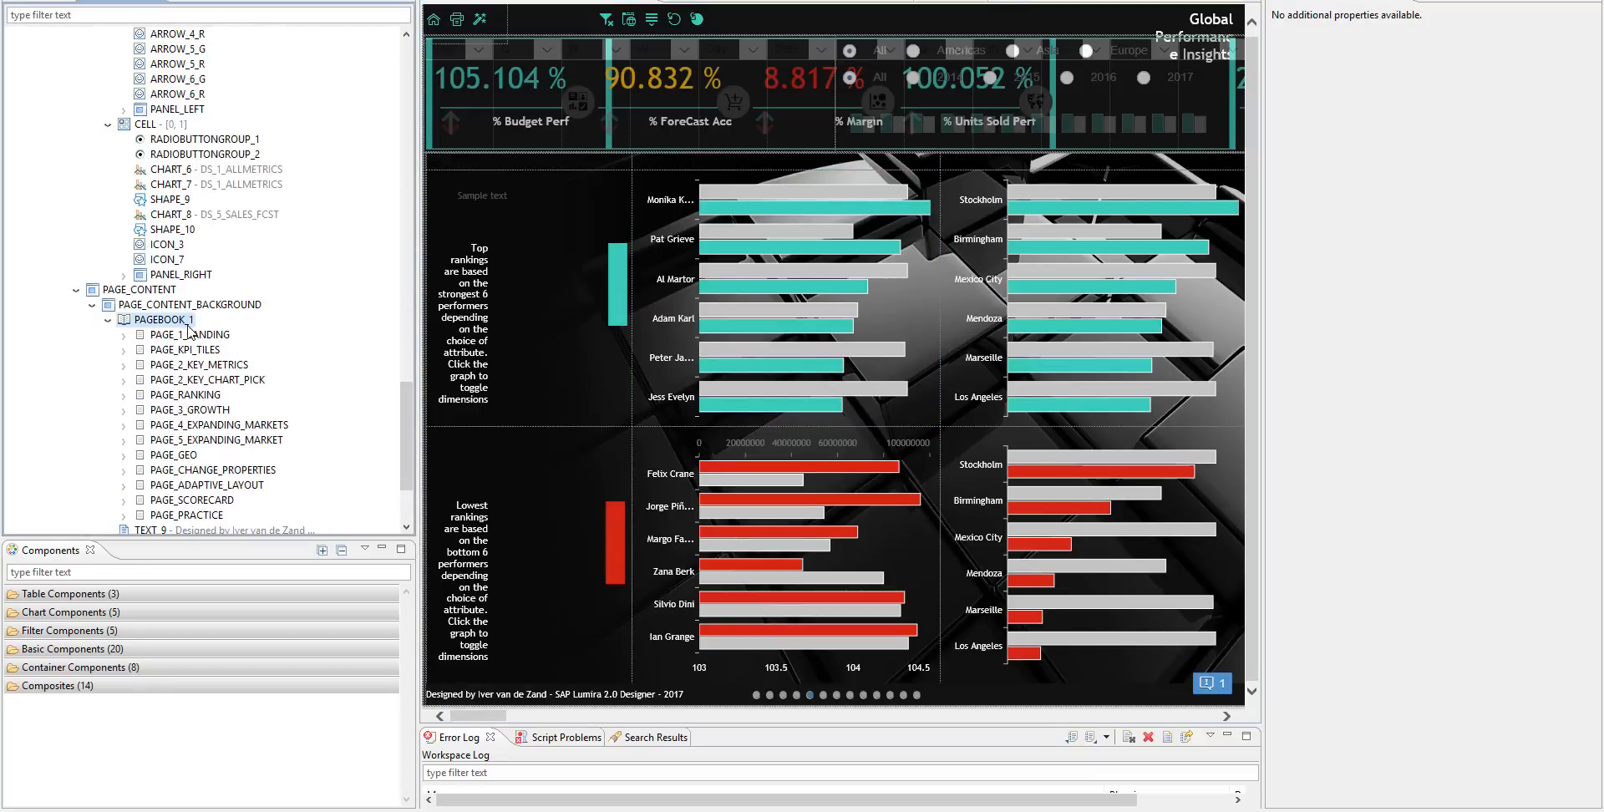
right_click(183, 322)
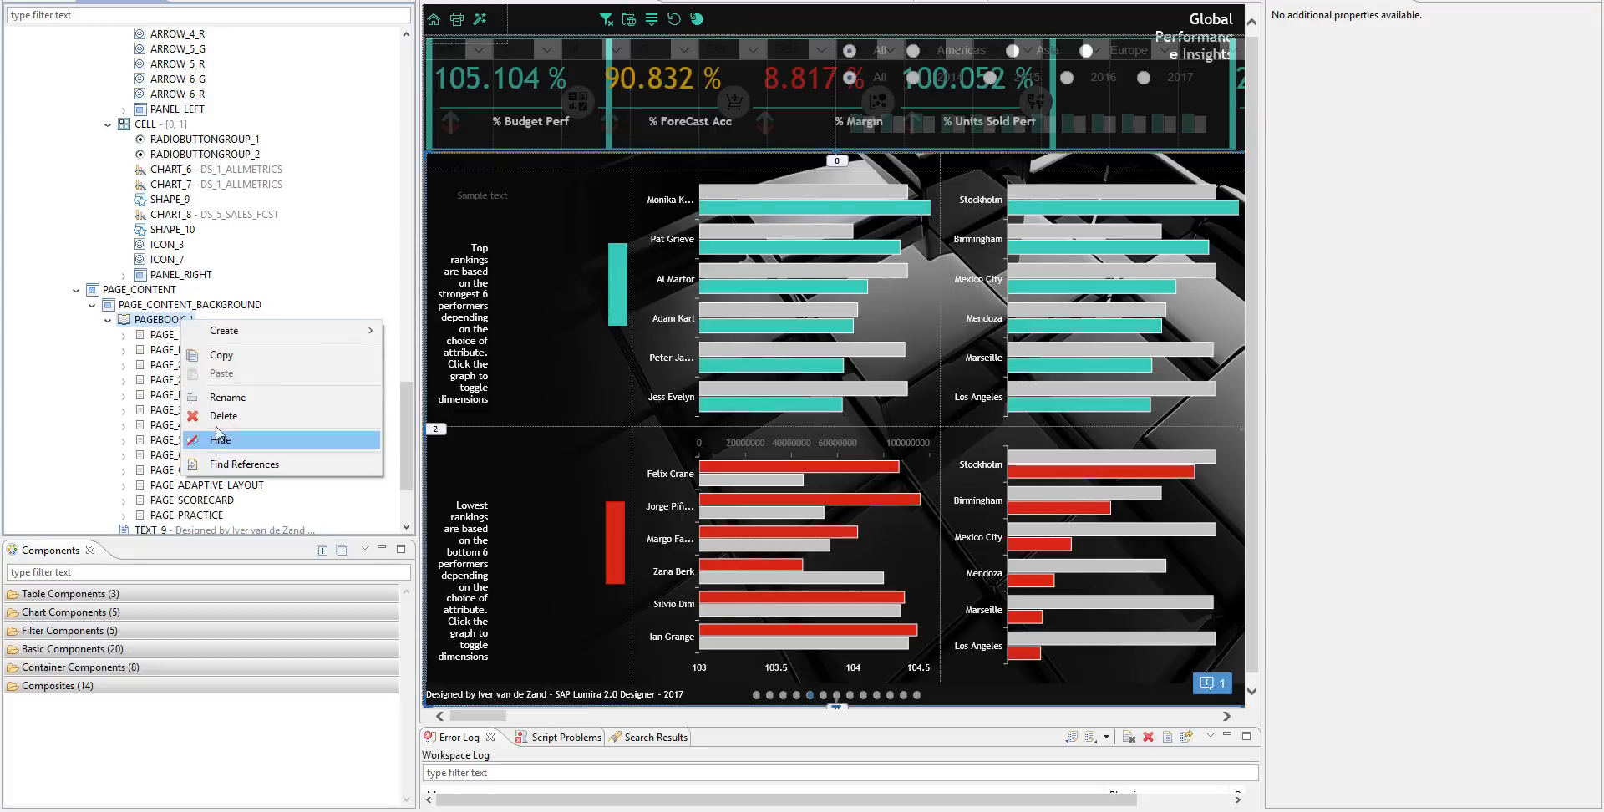
mouse_move(309, 334)
click(417, 331)
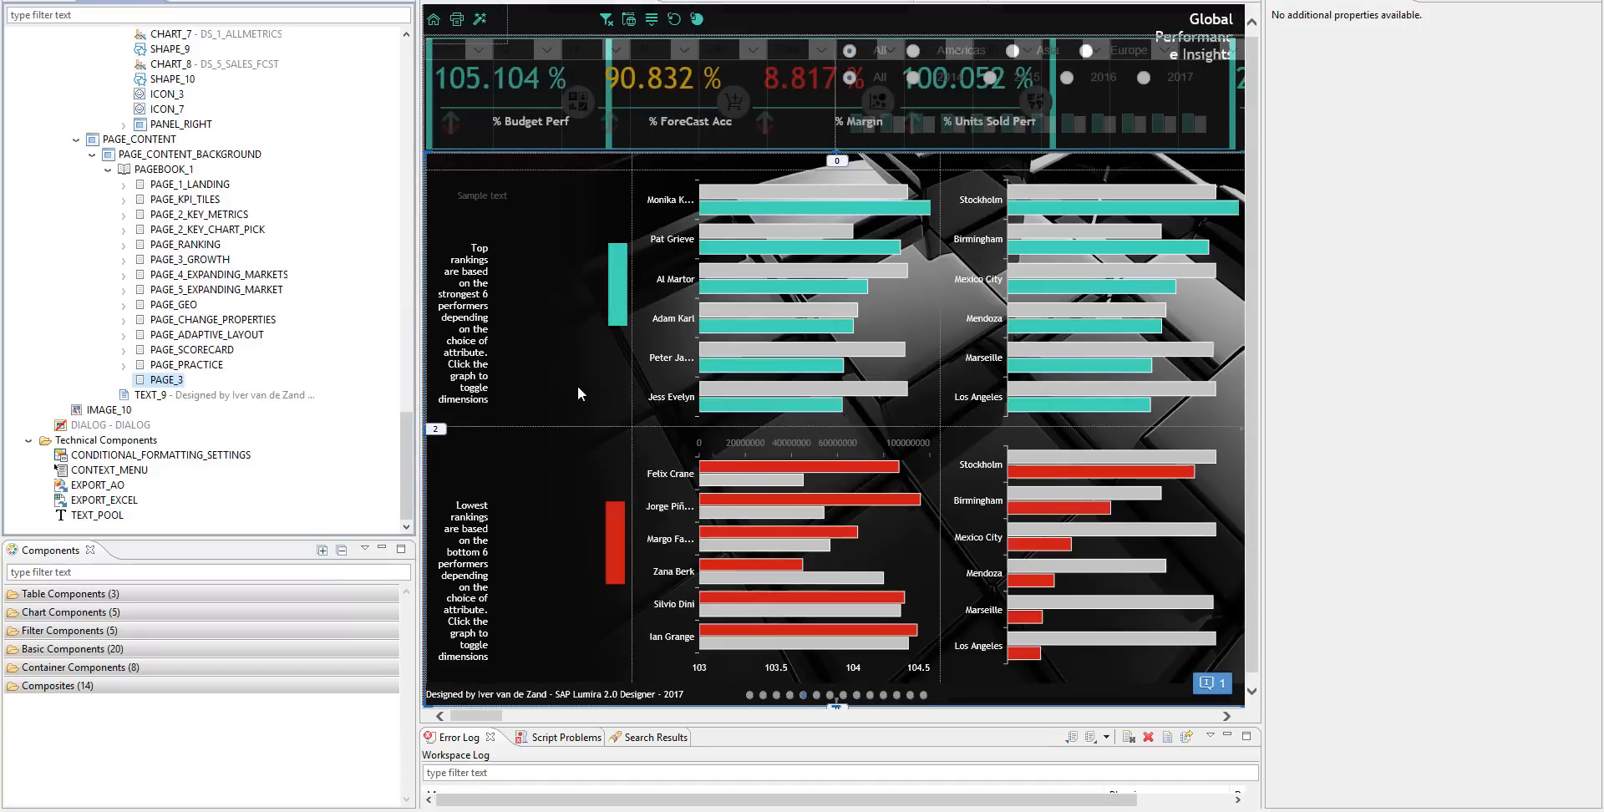
- Create a grid layout container inside the new PAGE_3
click(166, 380)
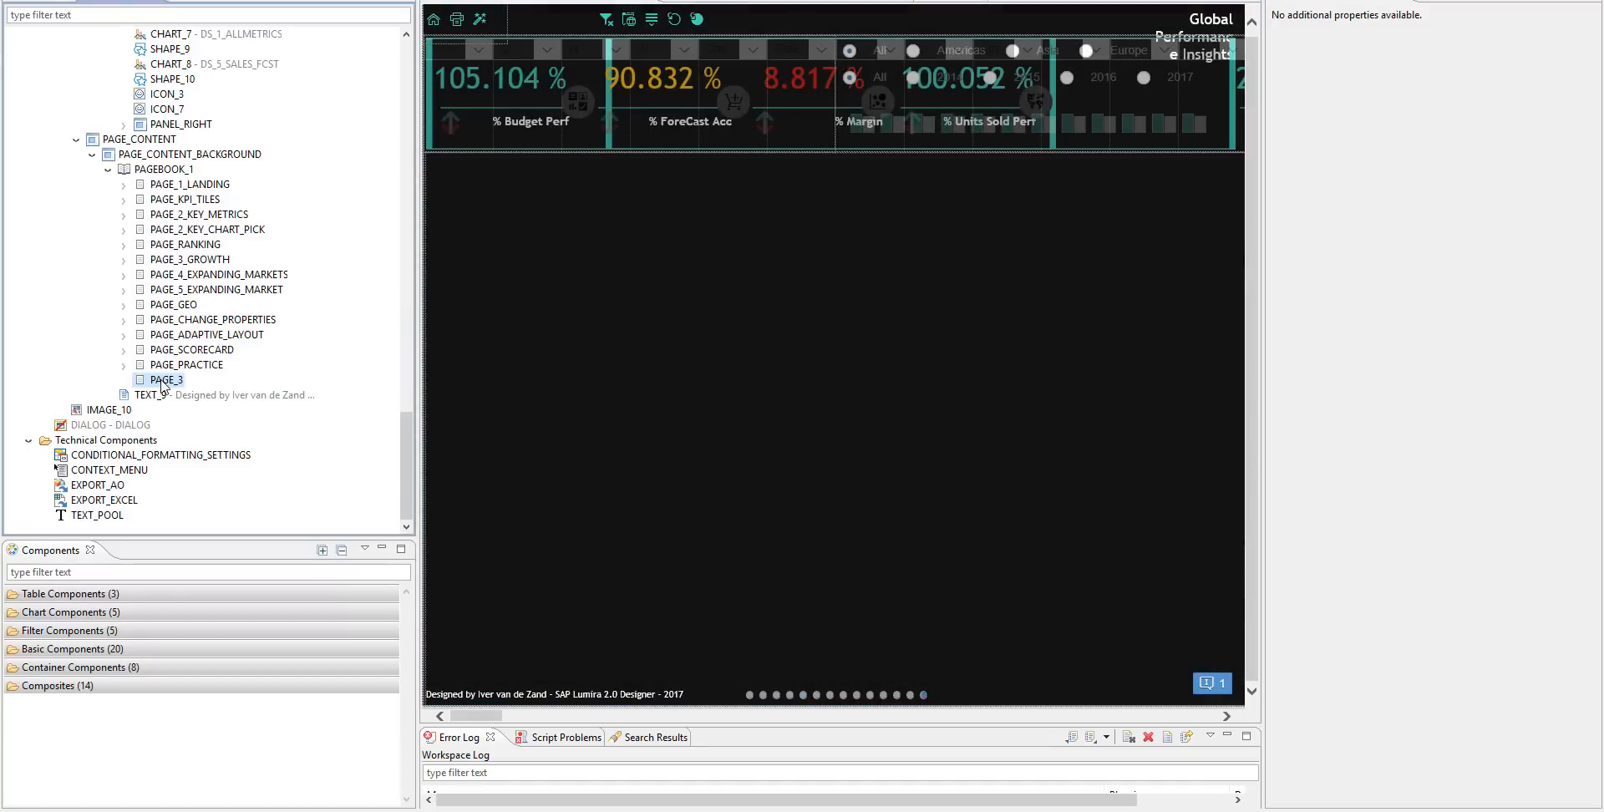
right_click(164, 386)
mouse_move(276, 393)
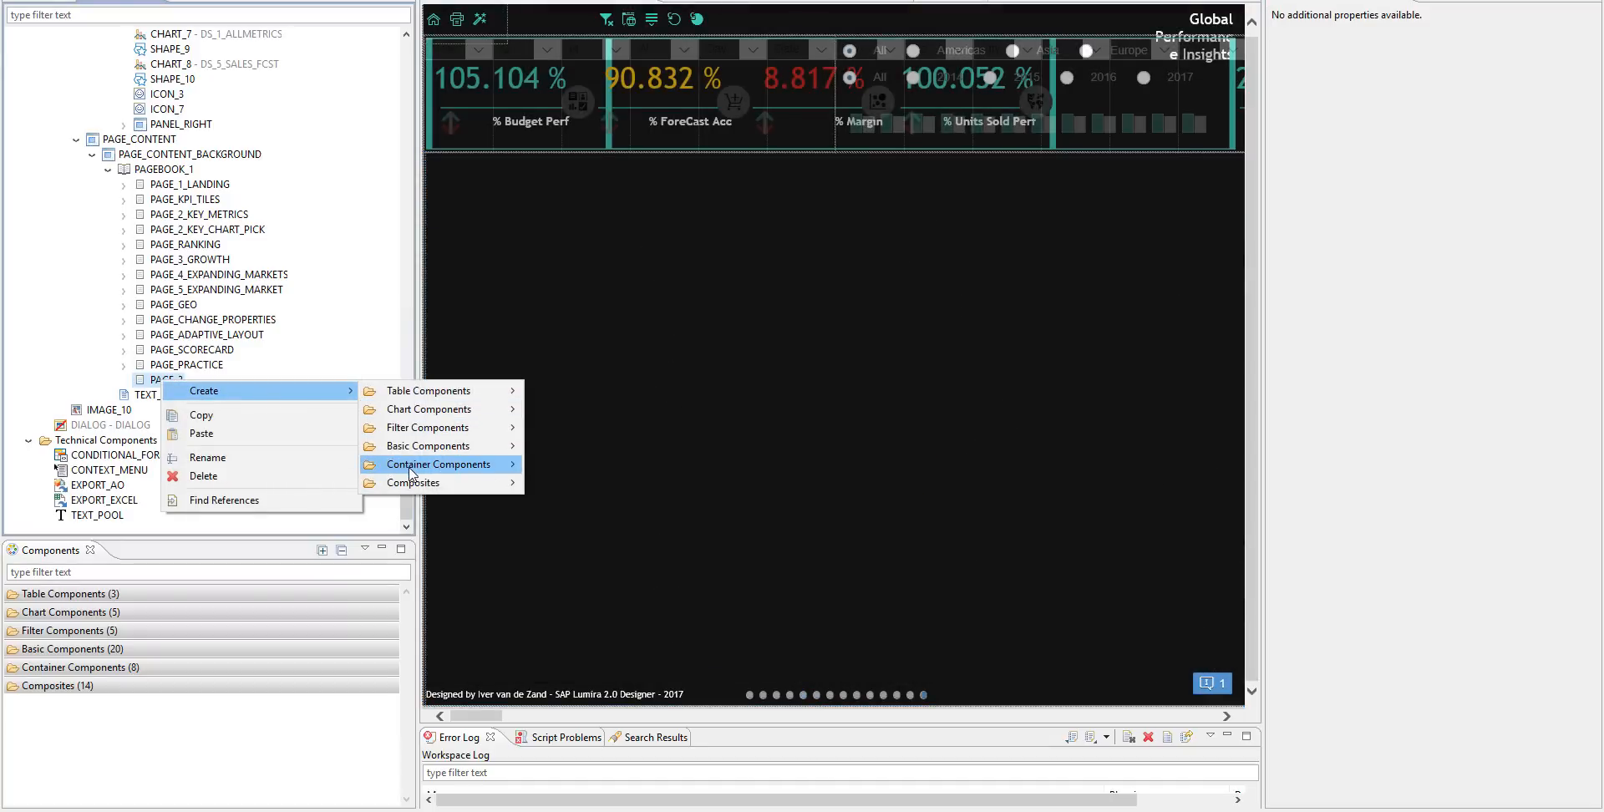
mouse_move(410, 468)
click(575, 485)
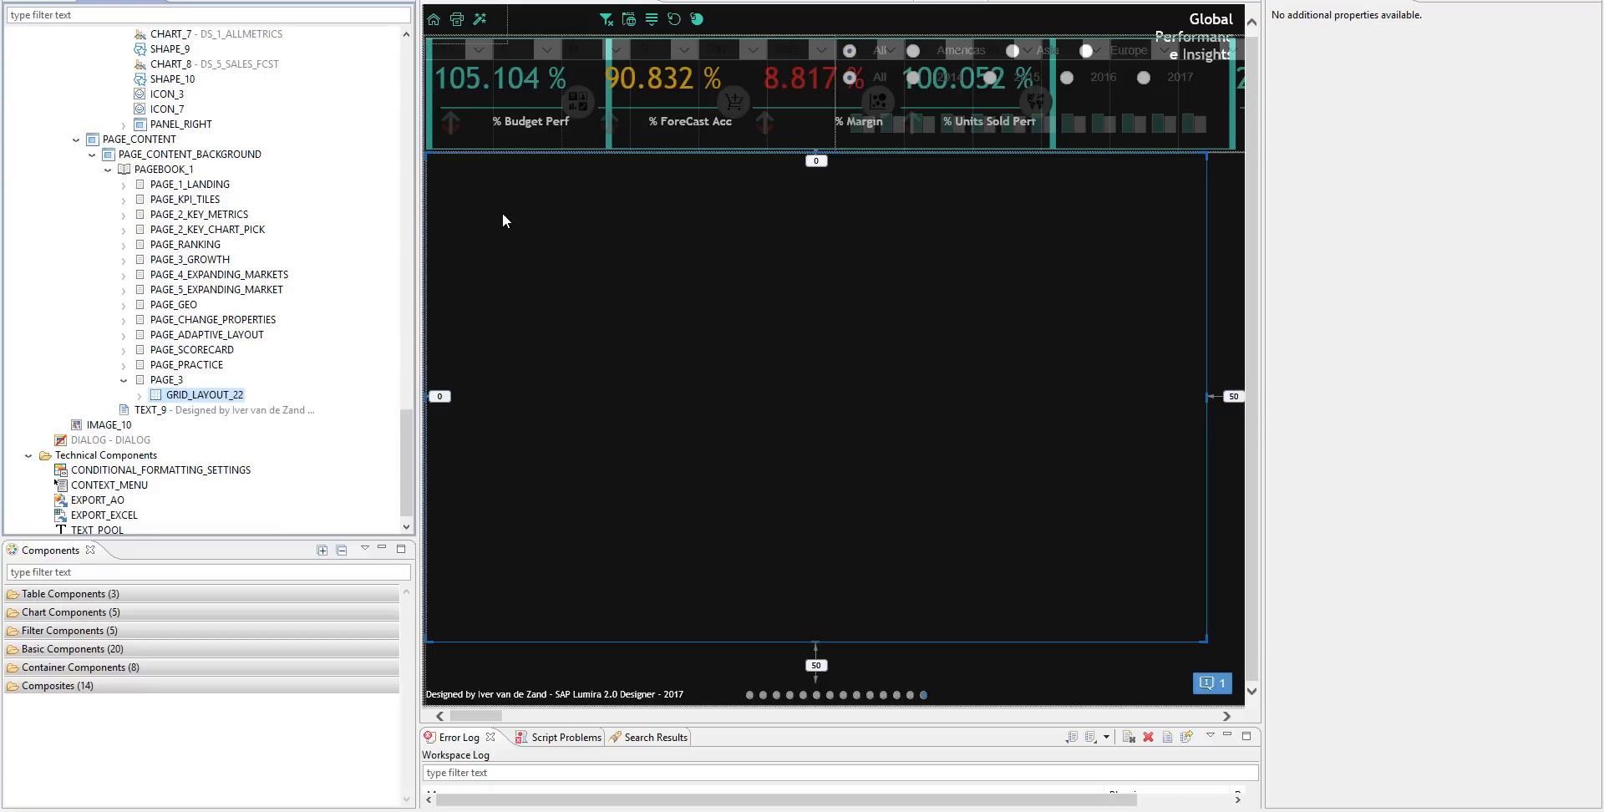
- Paste the copied combination chart into cell [0, 0] of the new grid layout on PAGE_3
click(141, 395)
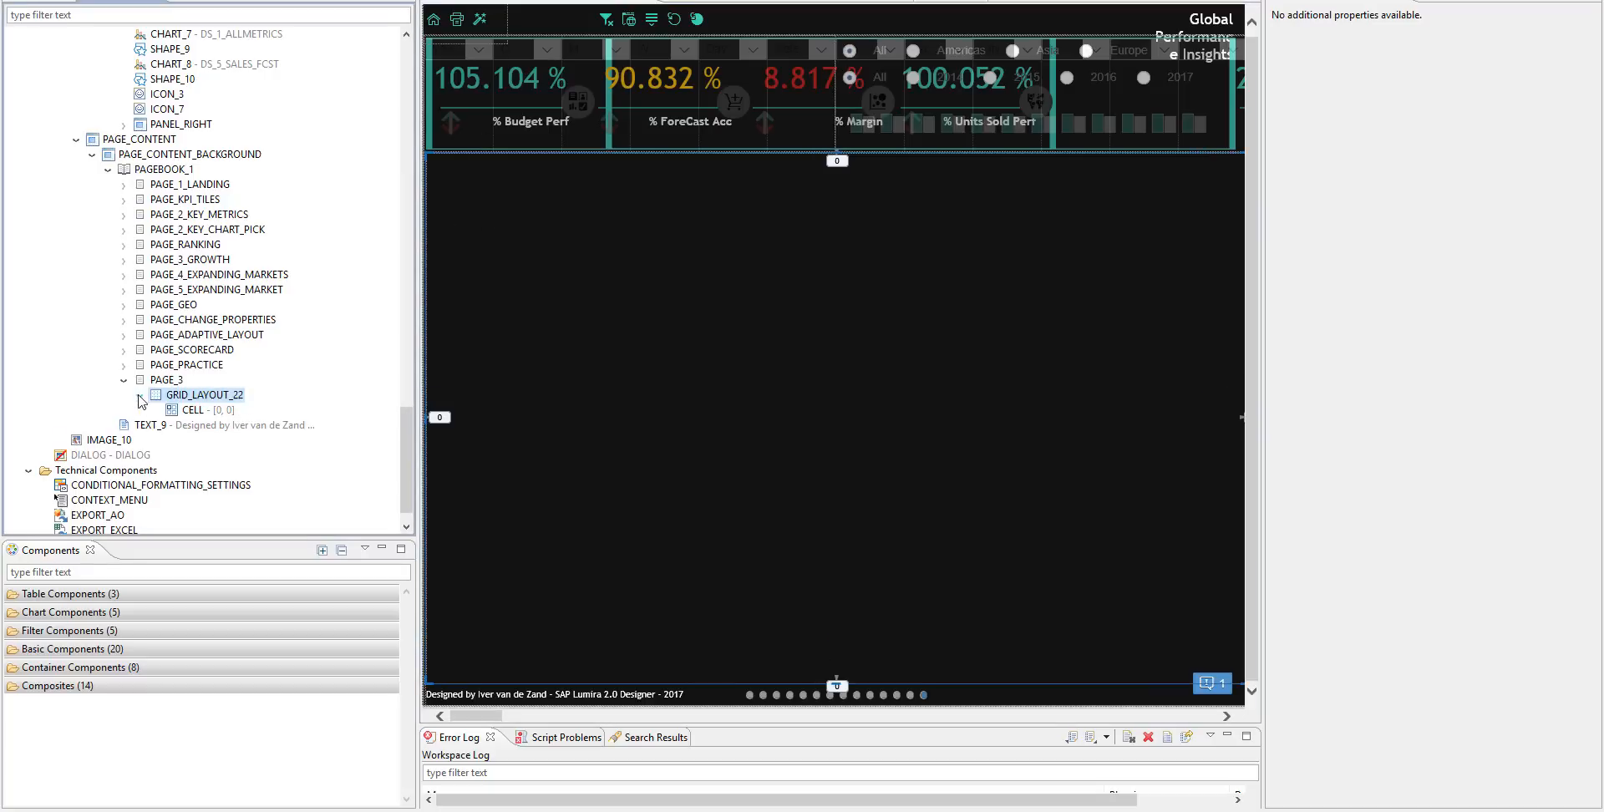
right_click(185, 408)
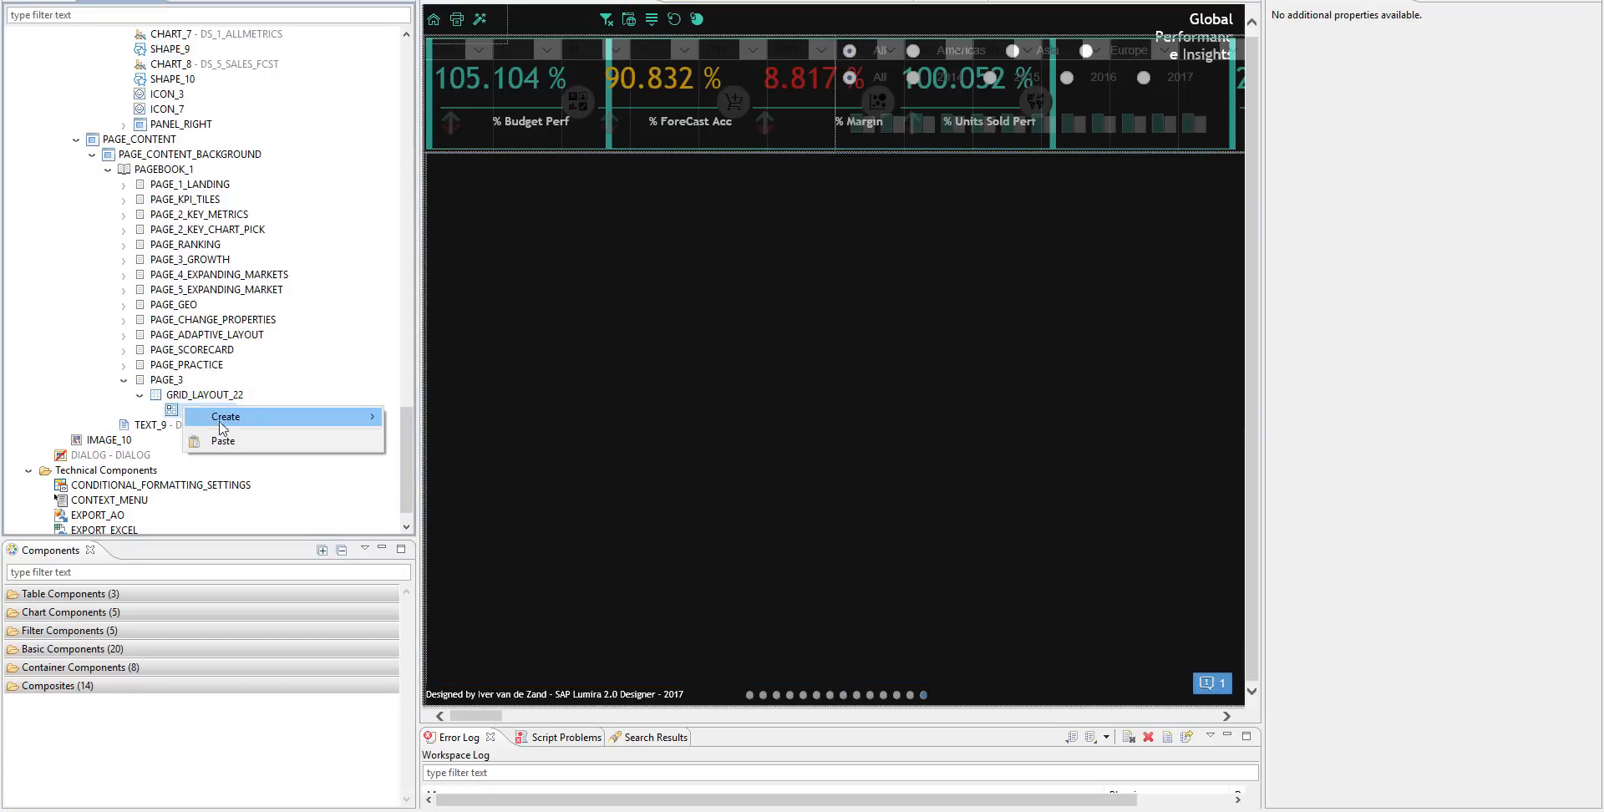
click(223, 441)
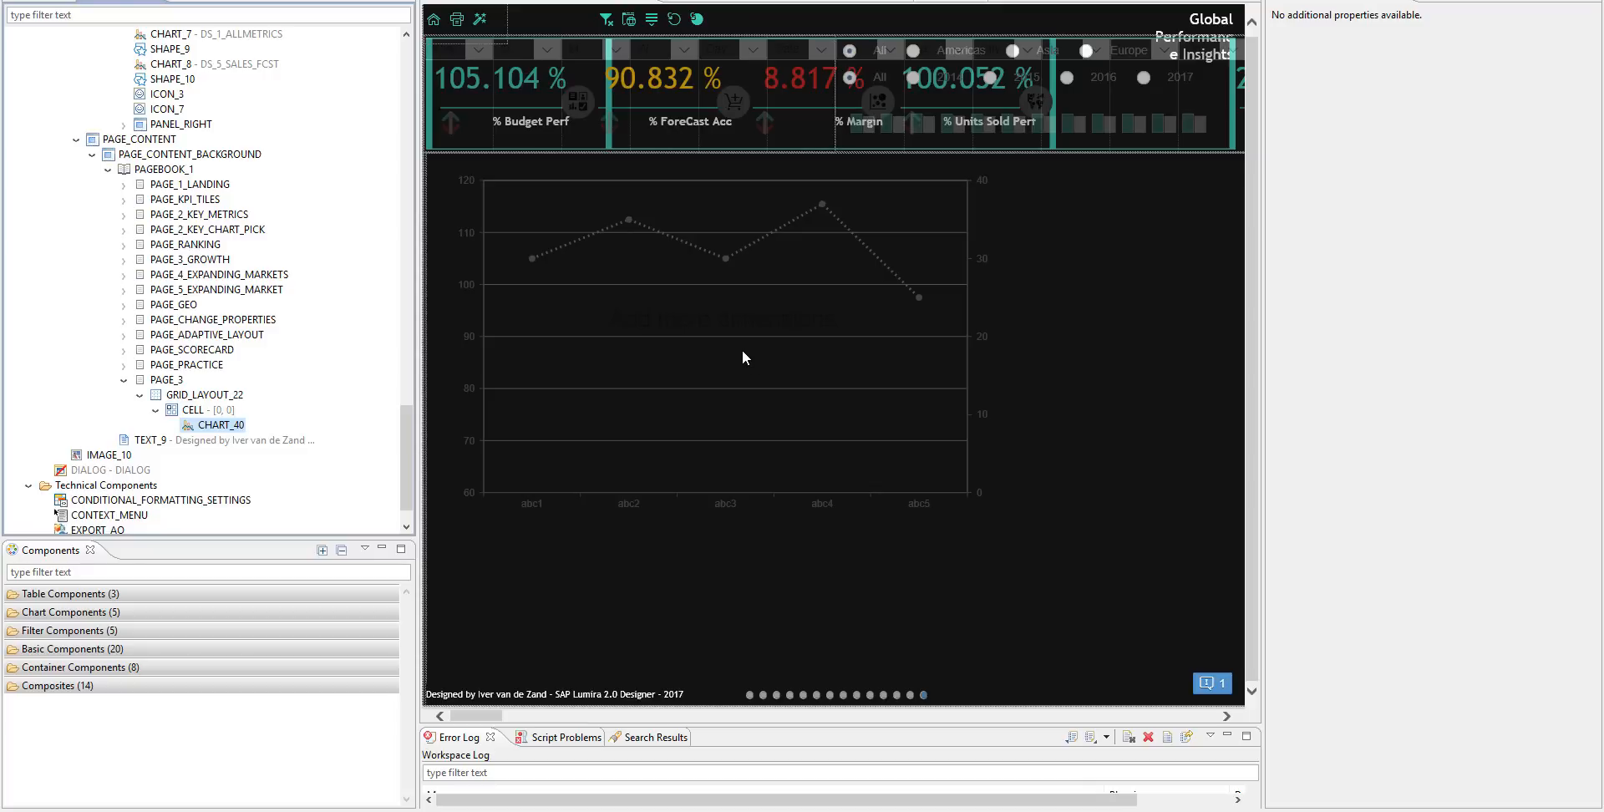
- Open the chart configuration of CHART_1, the numeric point chart for % Budget Perf in the page header
scroll(333, 214, up, 10)
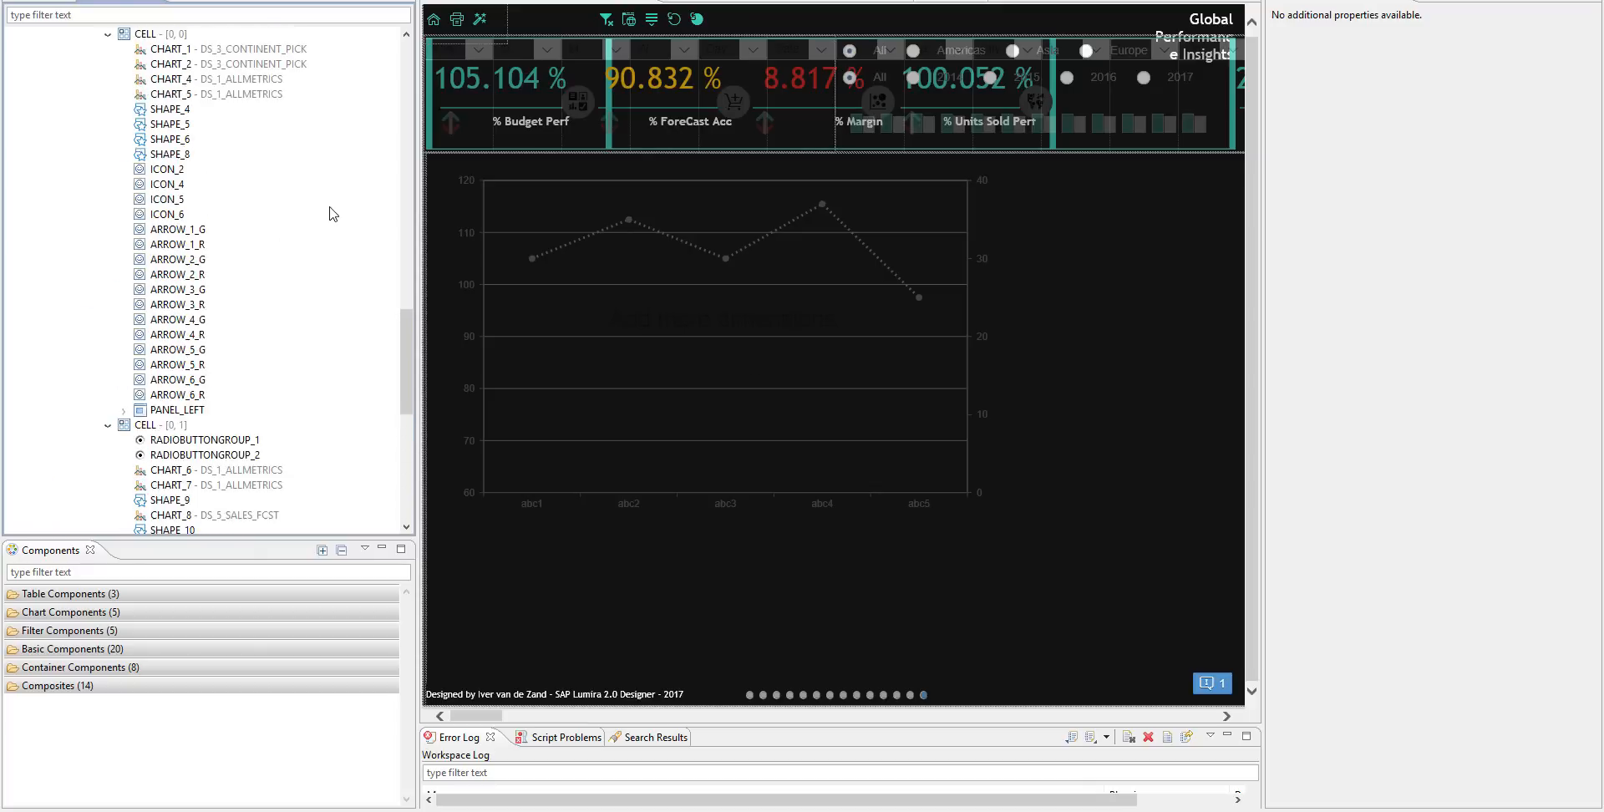
scroll(333, 213, up, 8)
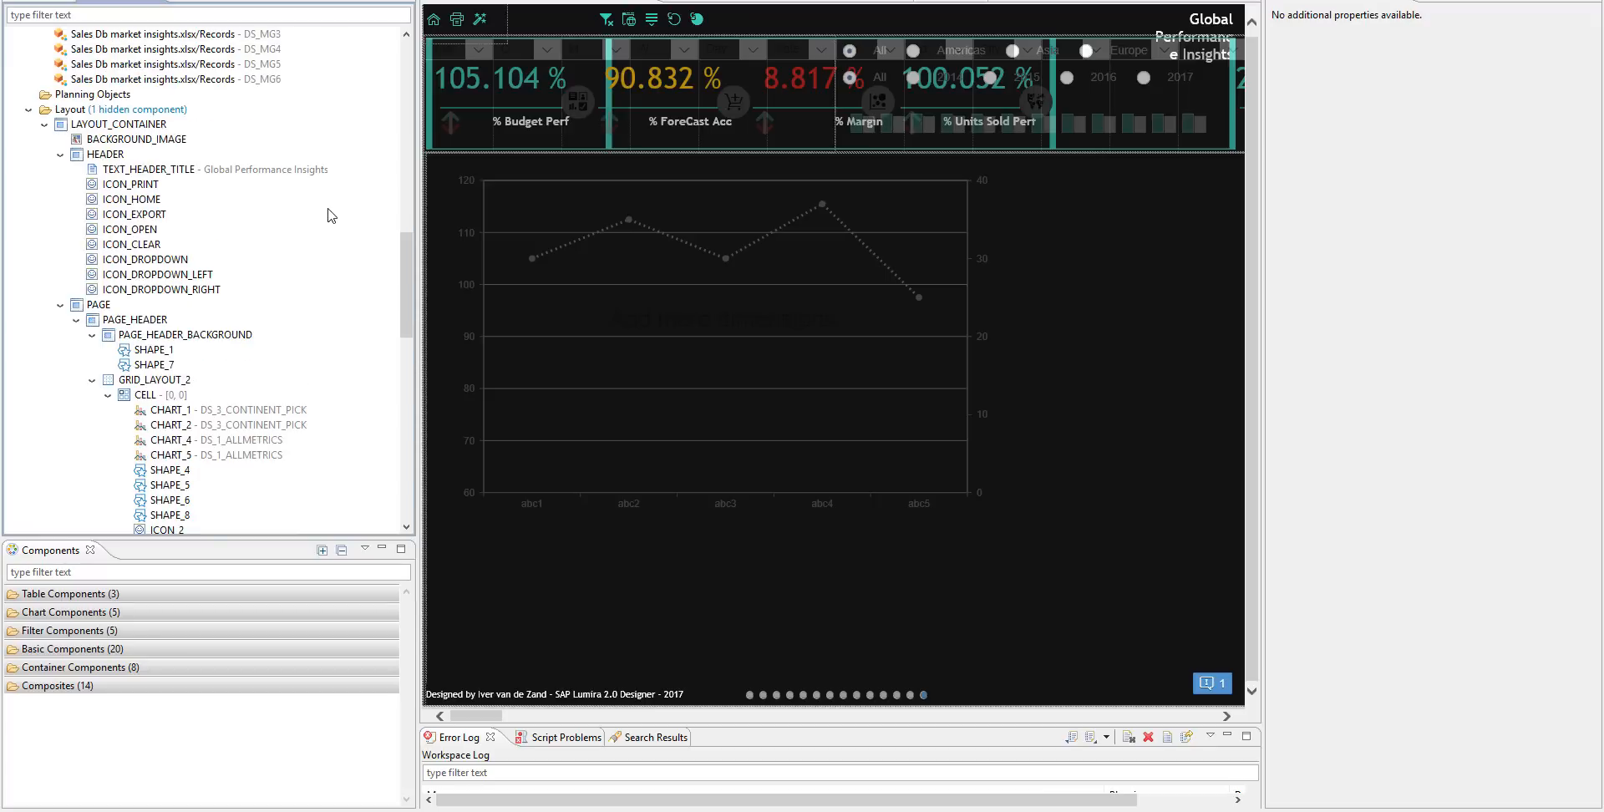
scroll(331, 215, down, 3)
click(292, 274)
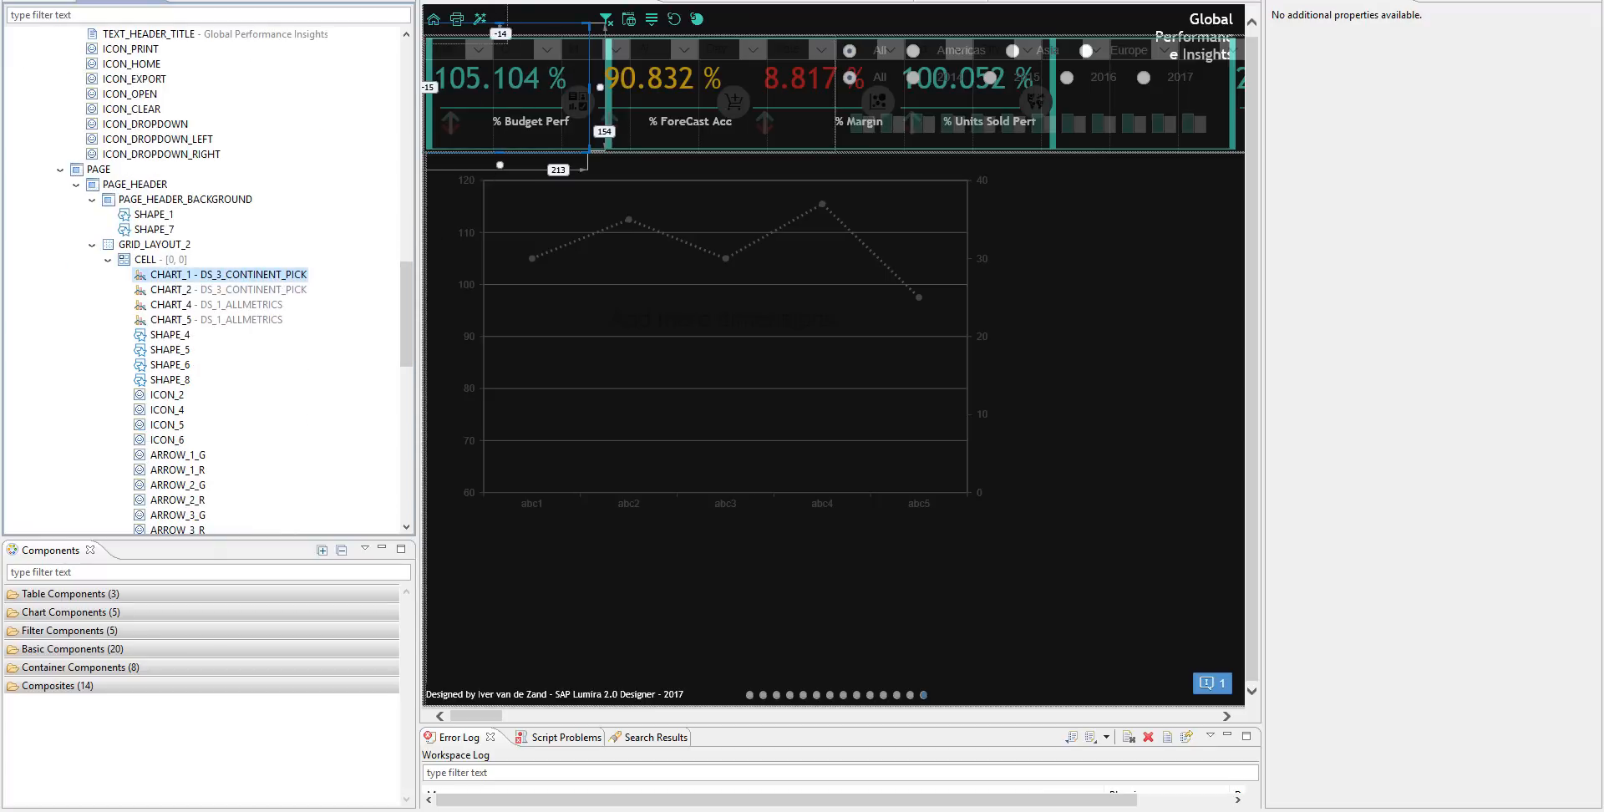
click(227, 25)
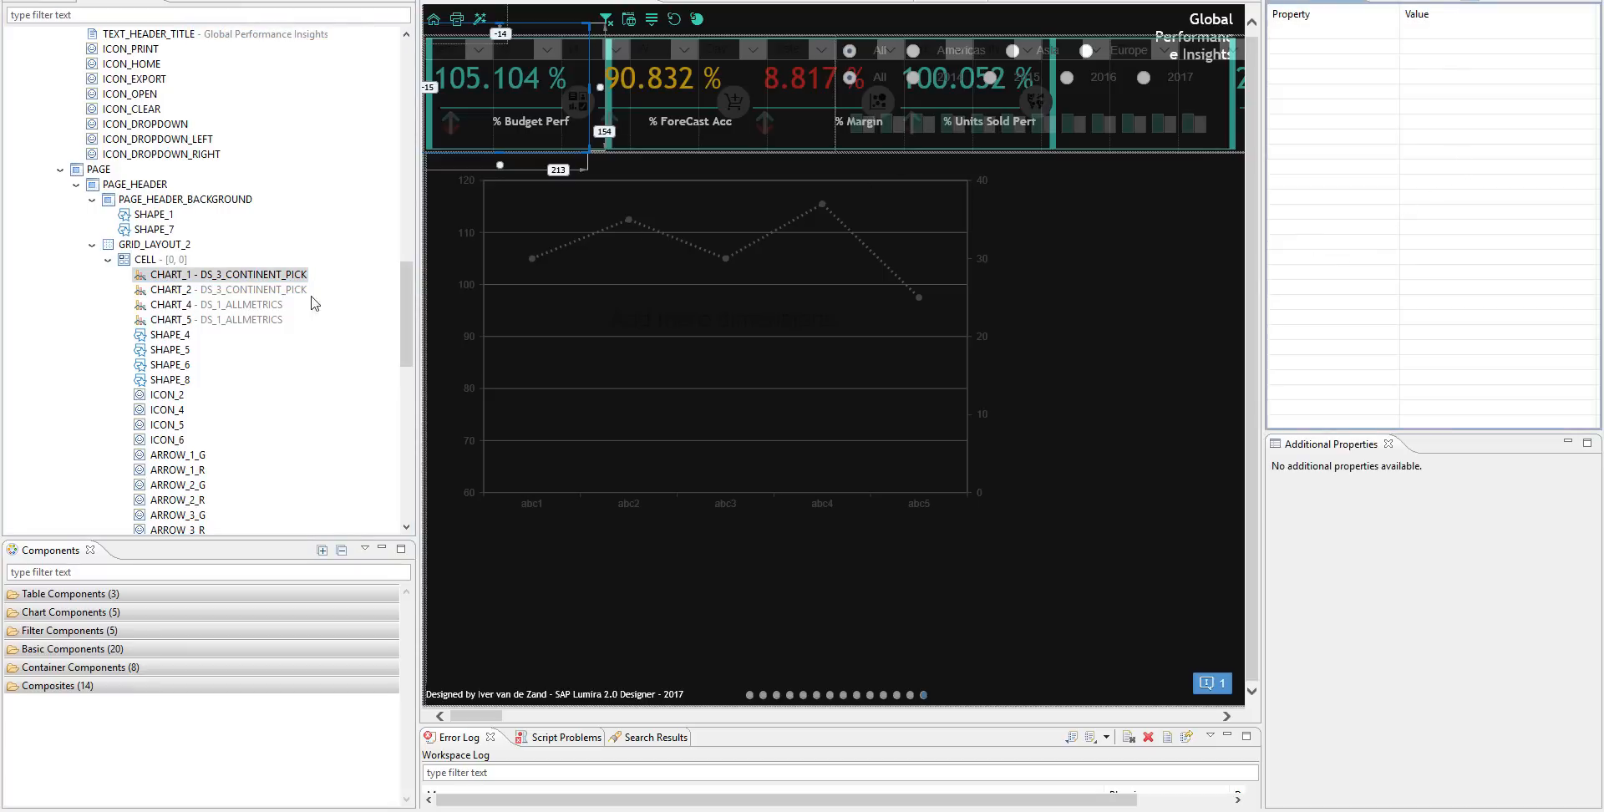
click(266, 275)
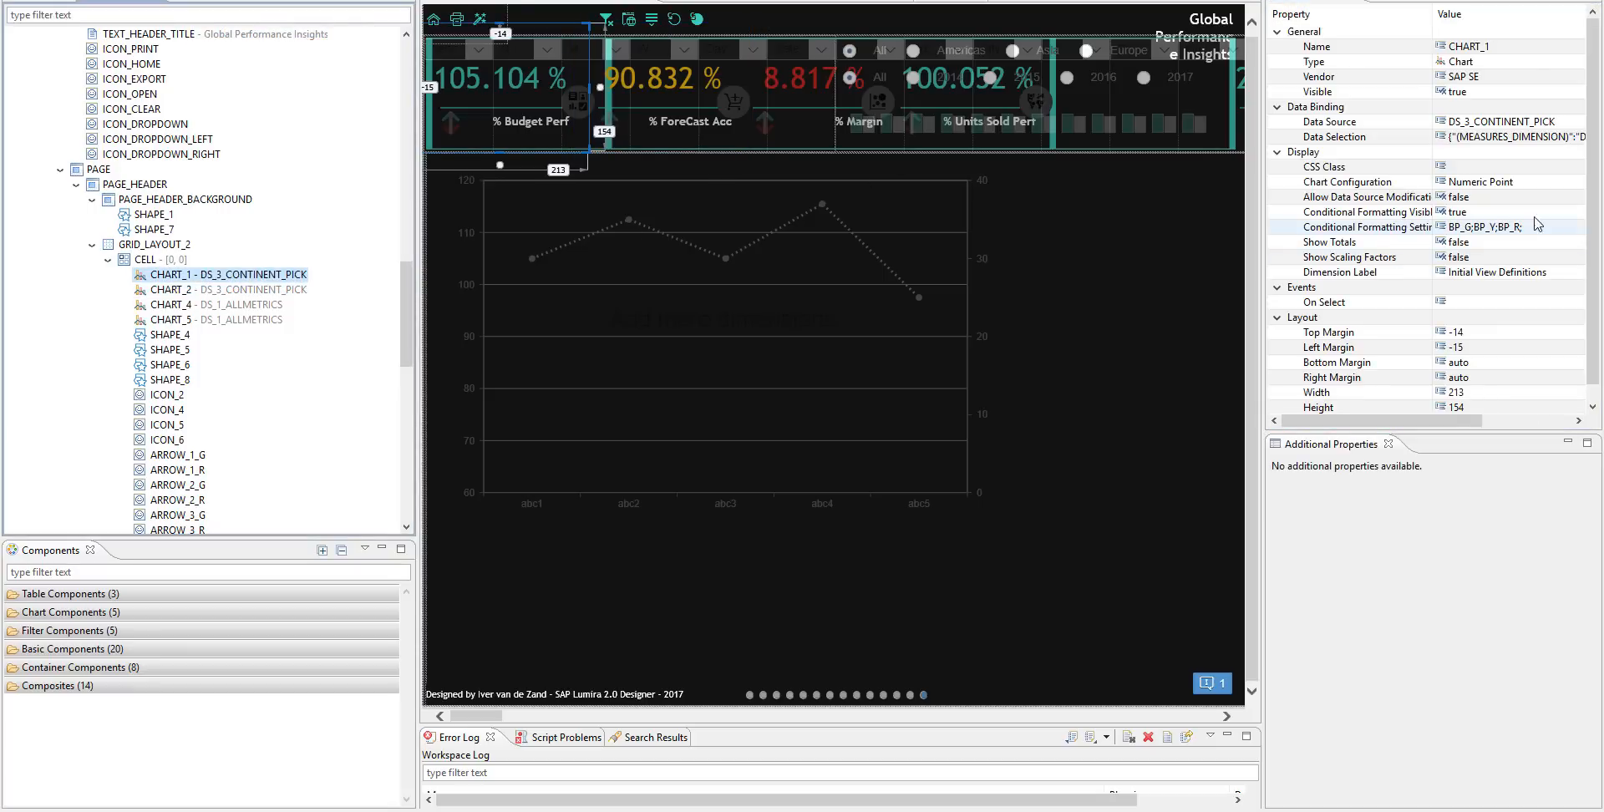
click(1551, 182)
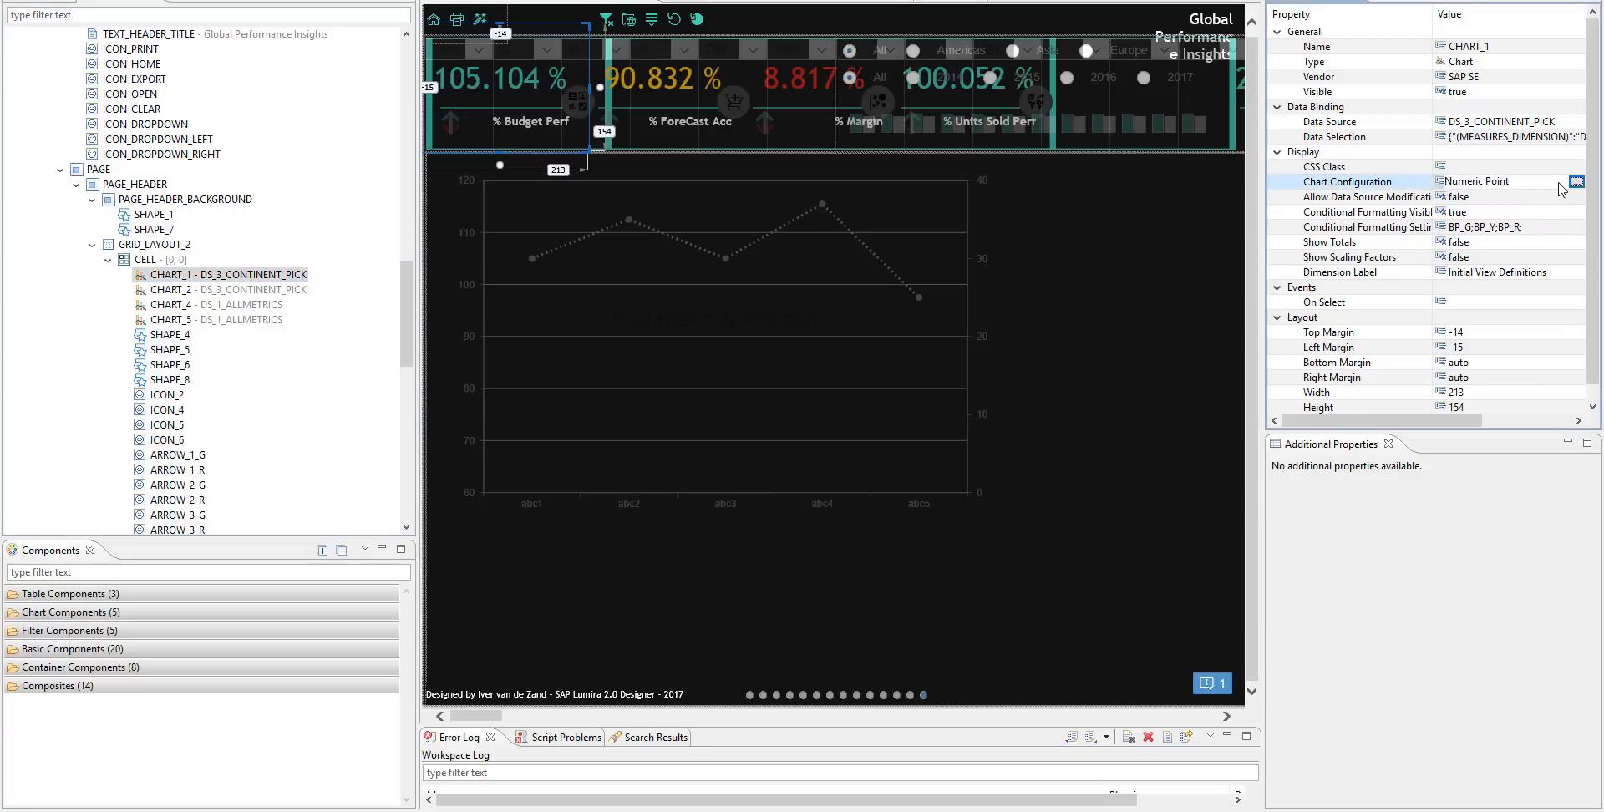
click(1576, 182)
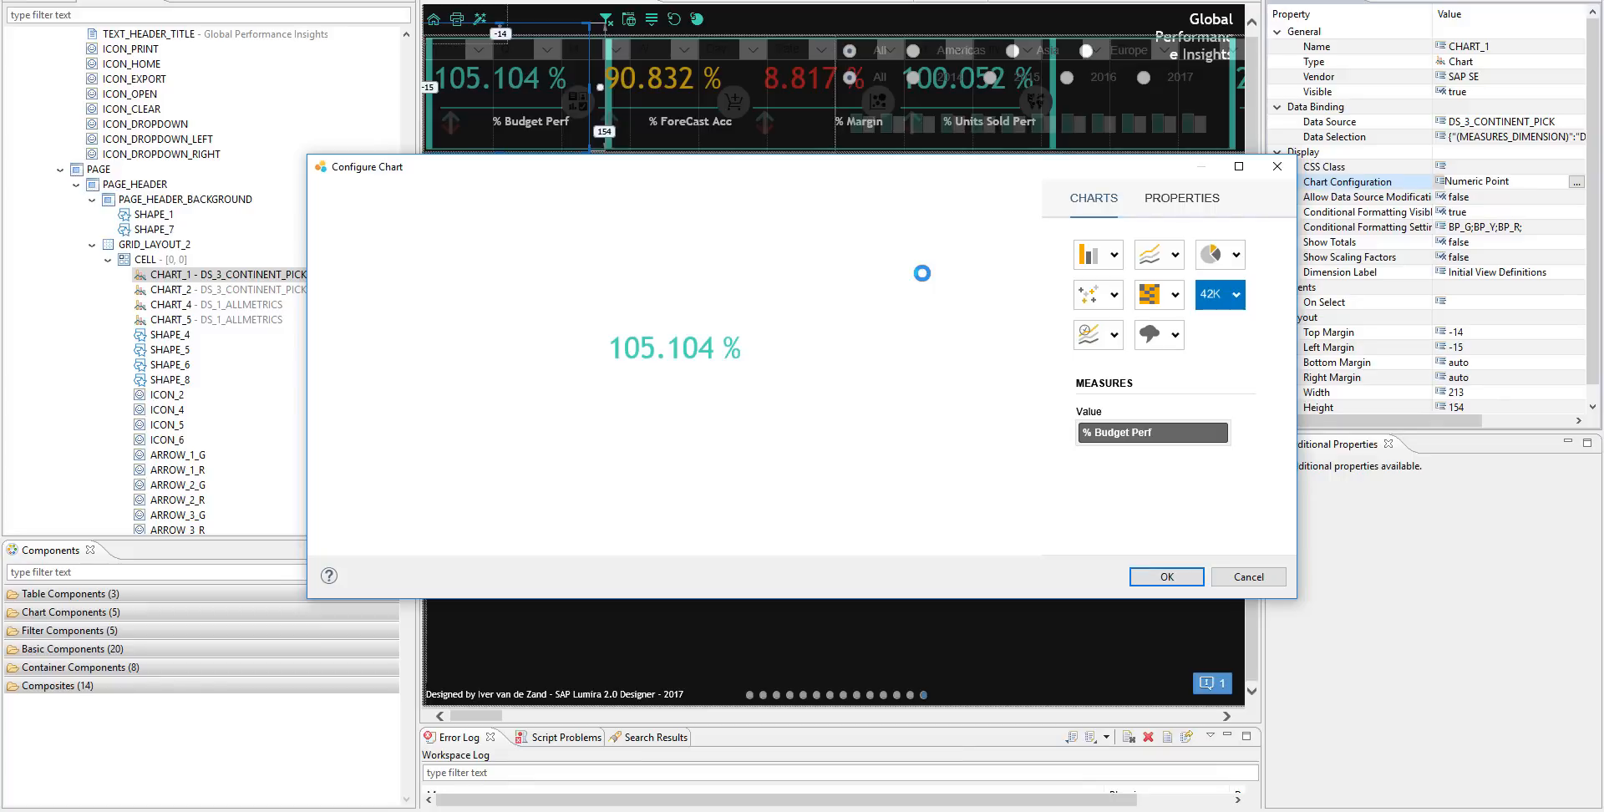
- Set the plot area background color of CHART_1 to light pink, apply it and undo the change
click(1174, 205)
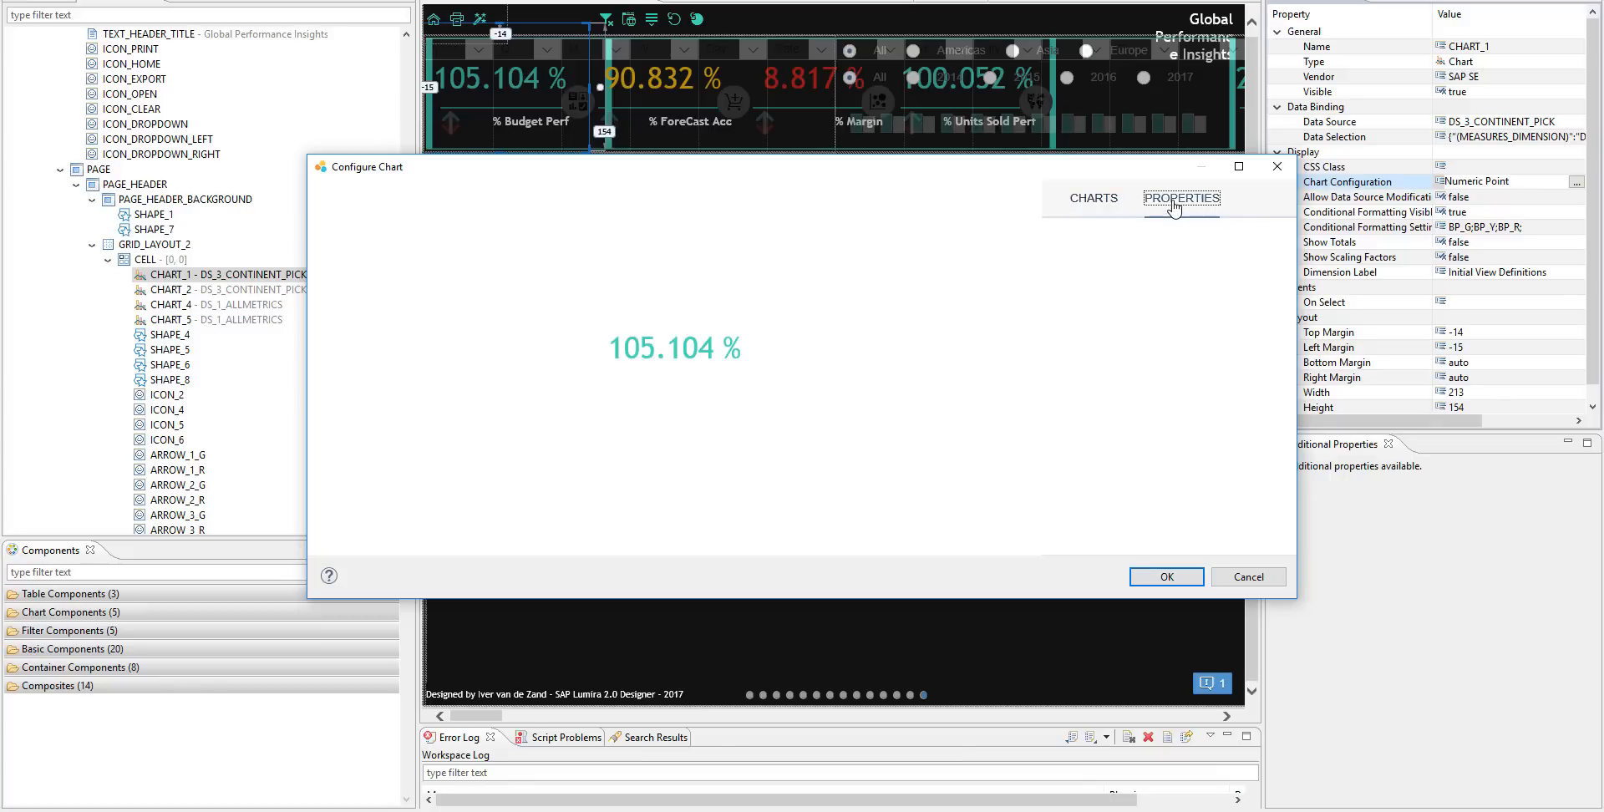
click(1242, 245)
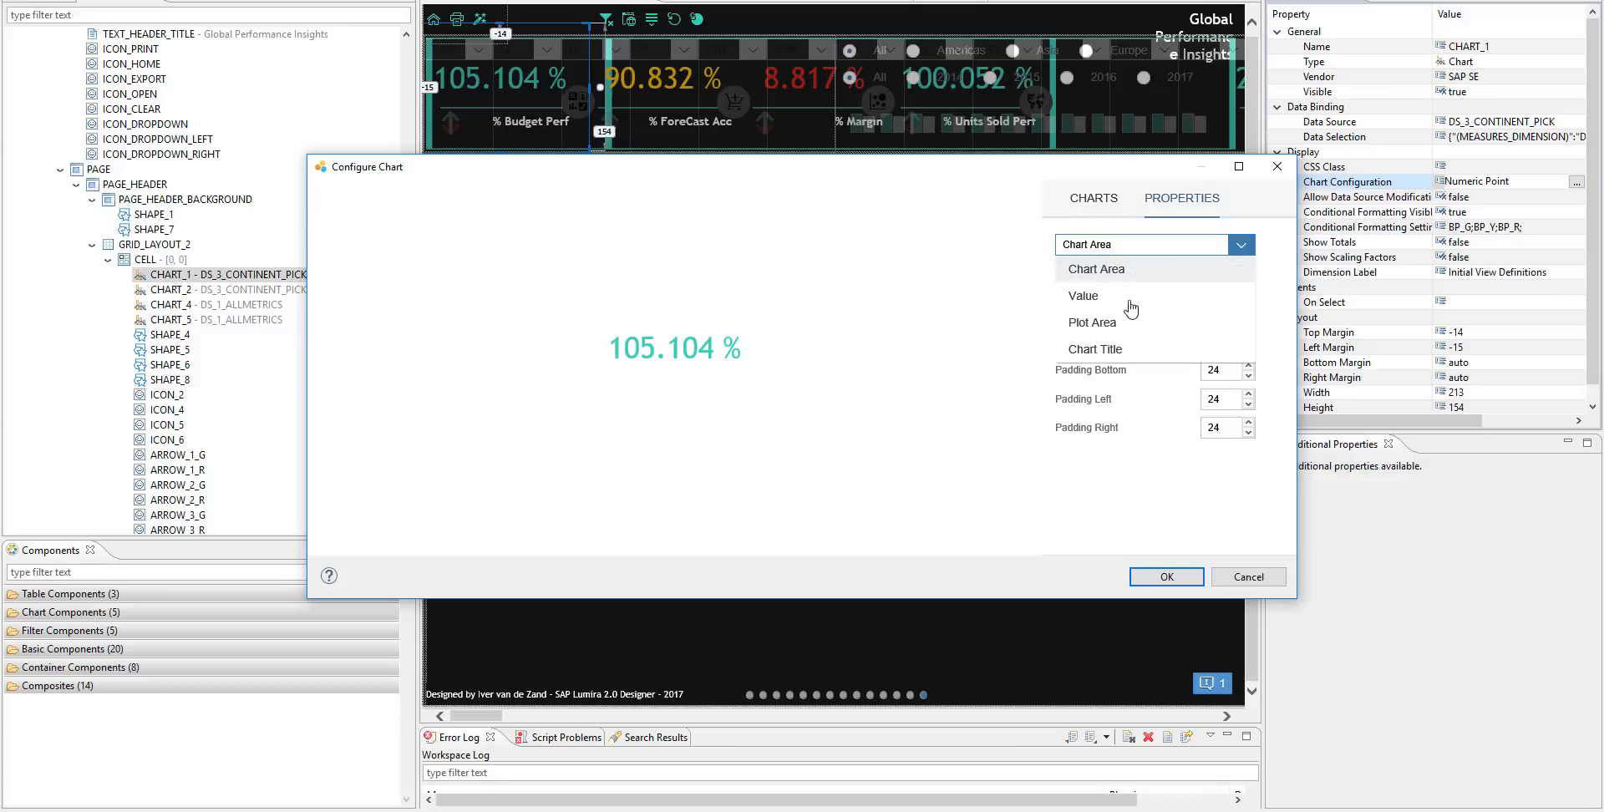
click(1107, 324)
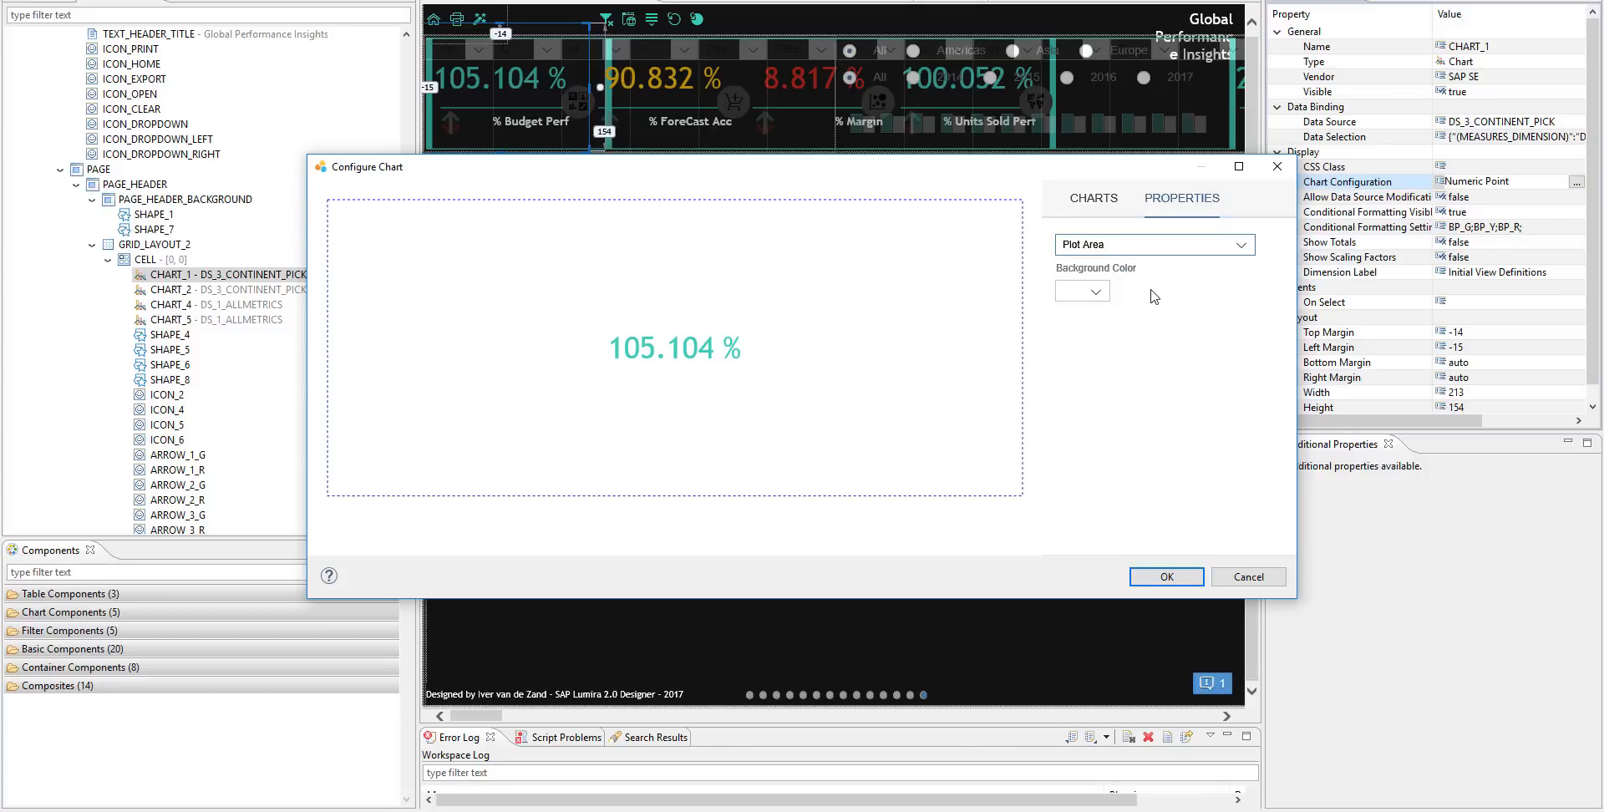
click(1095, 292)
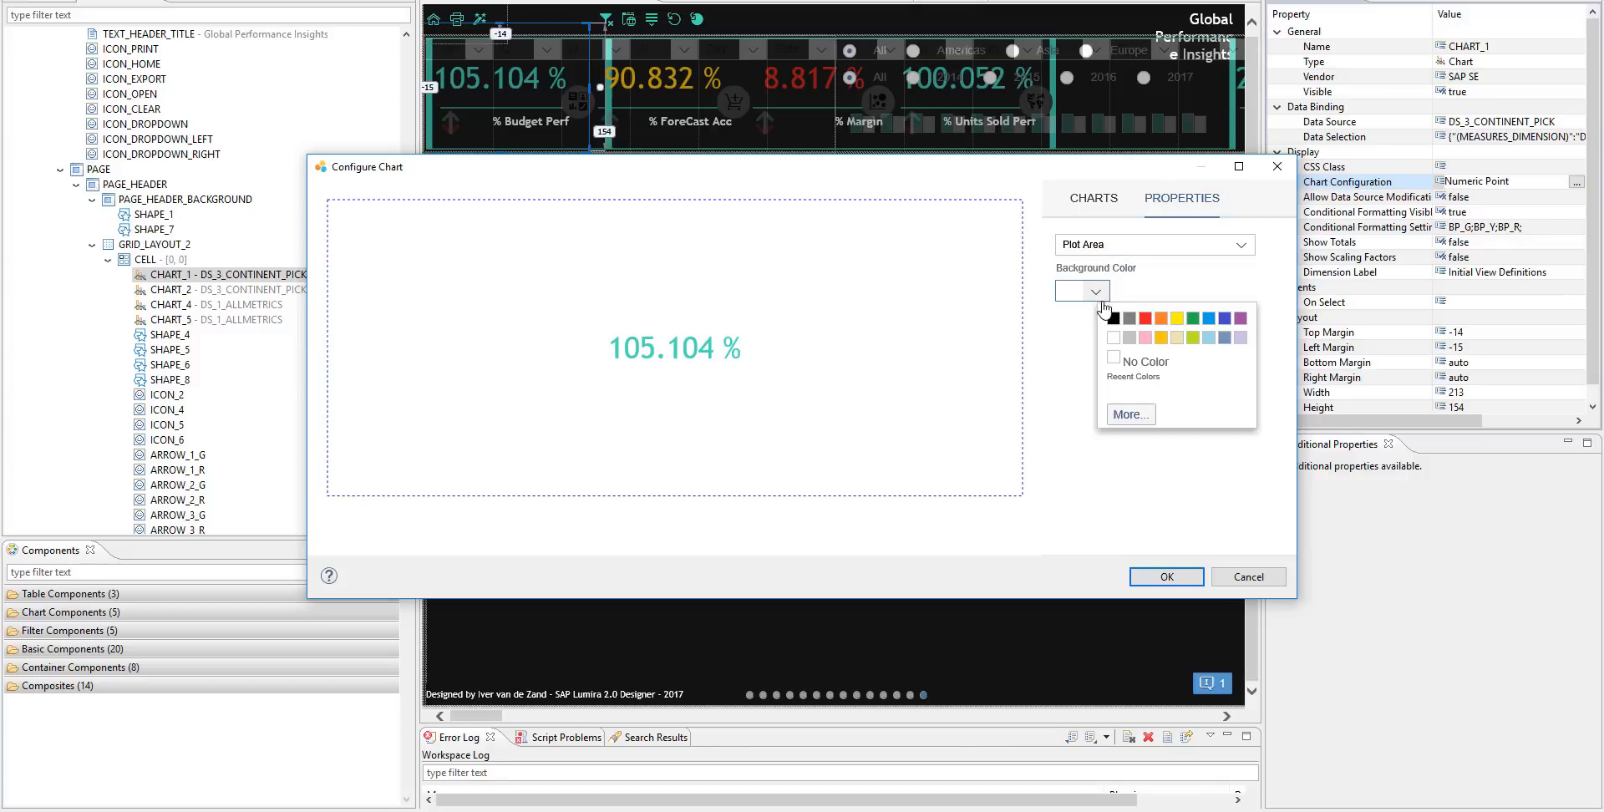
click(1139, 338)
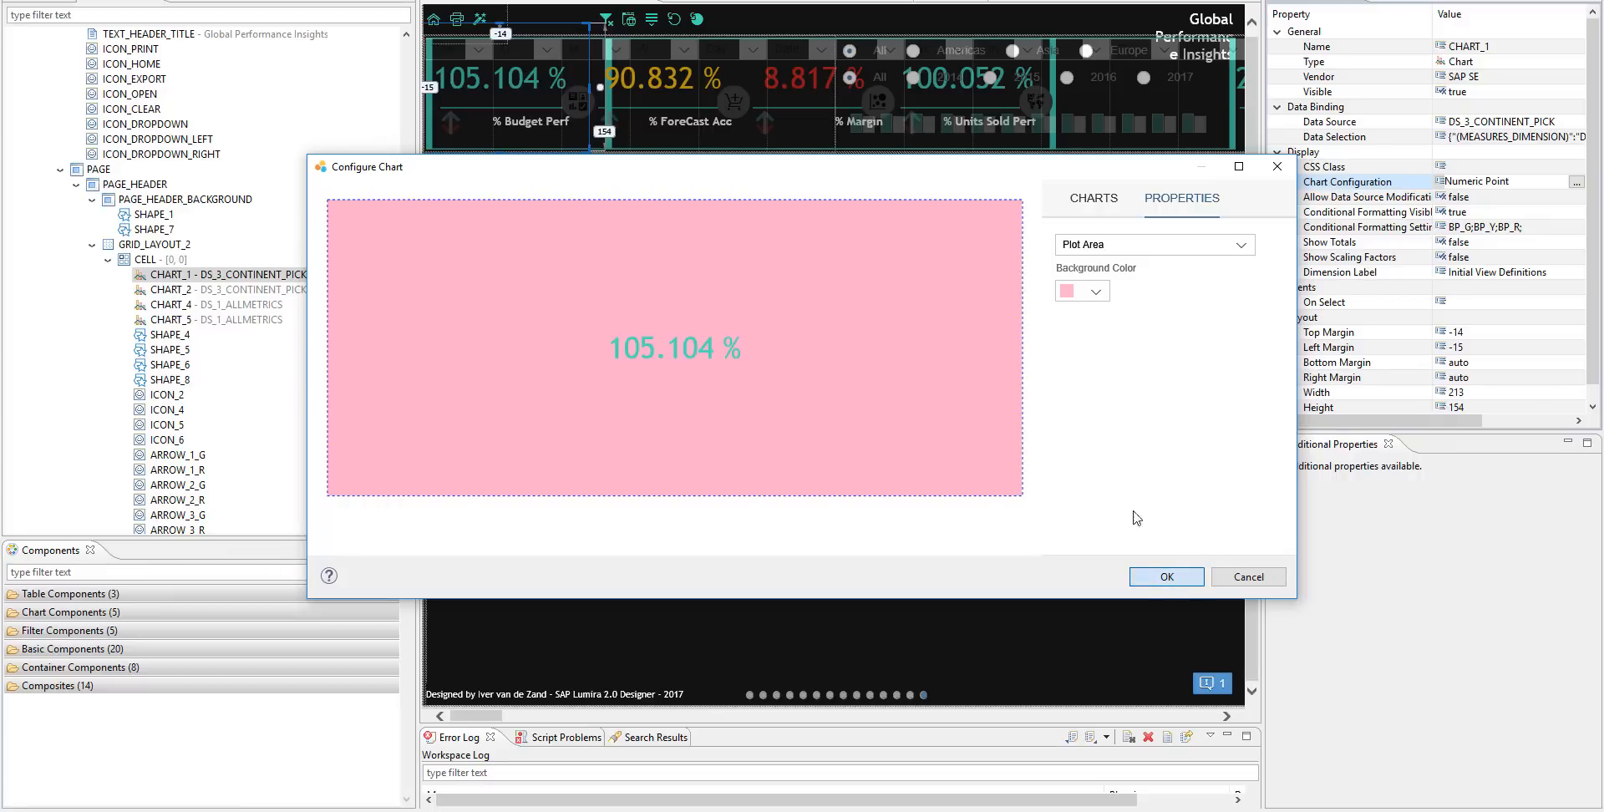
click(1166, 577)
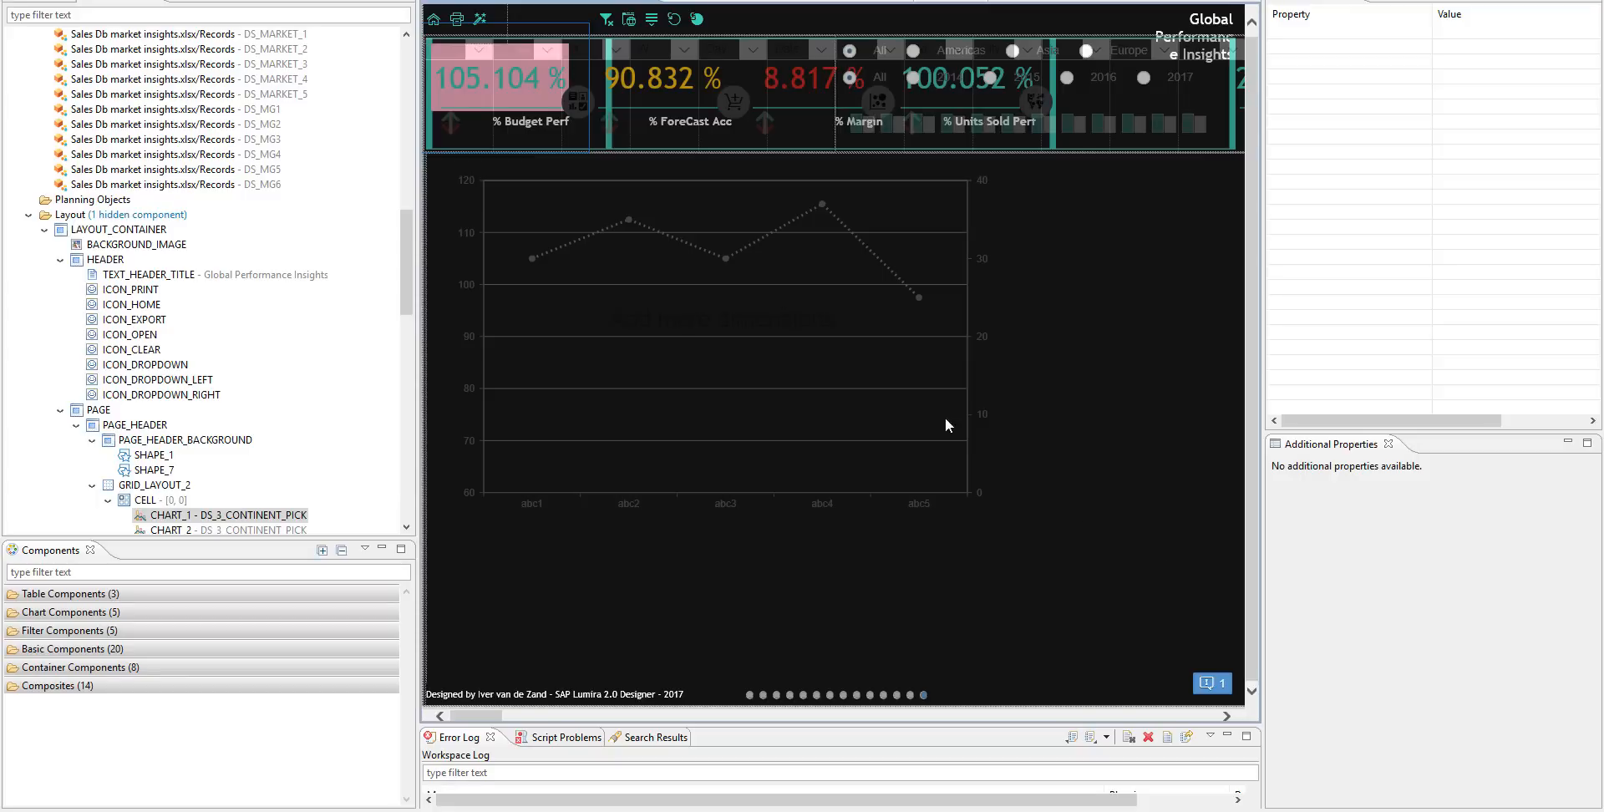
key(ctrl+z)
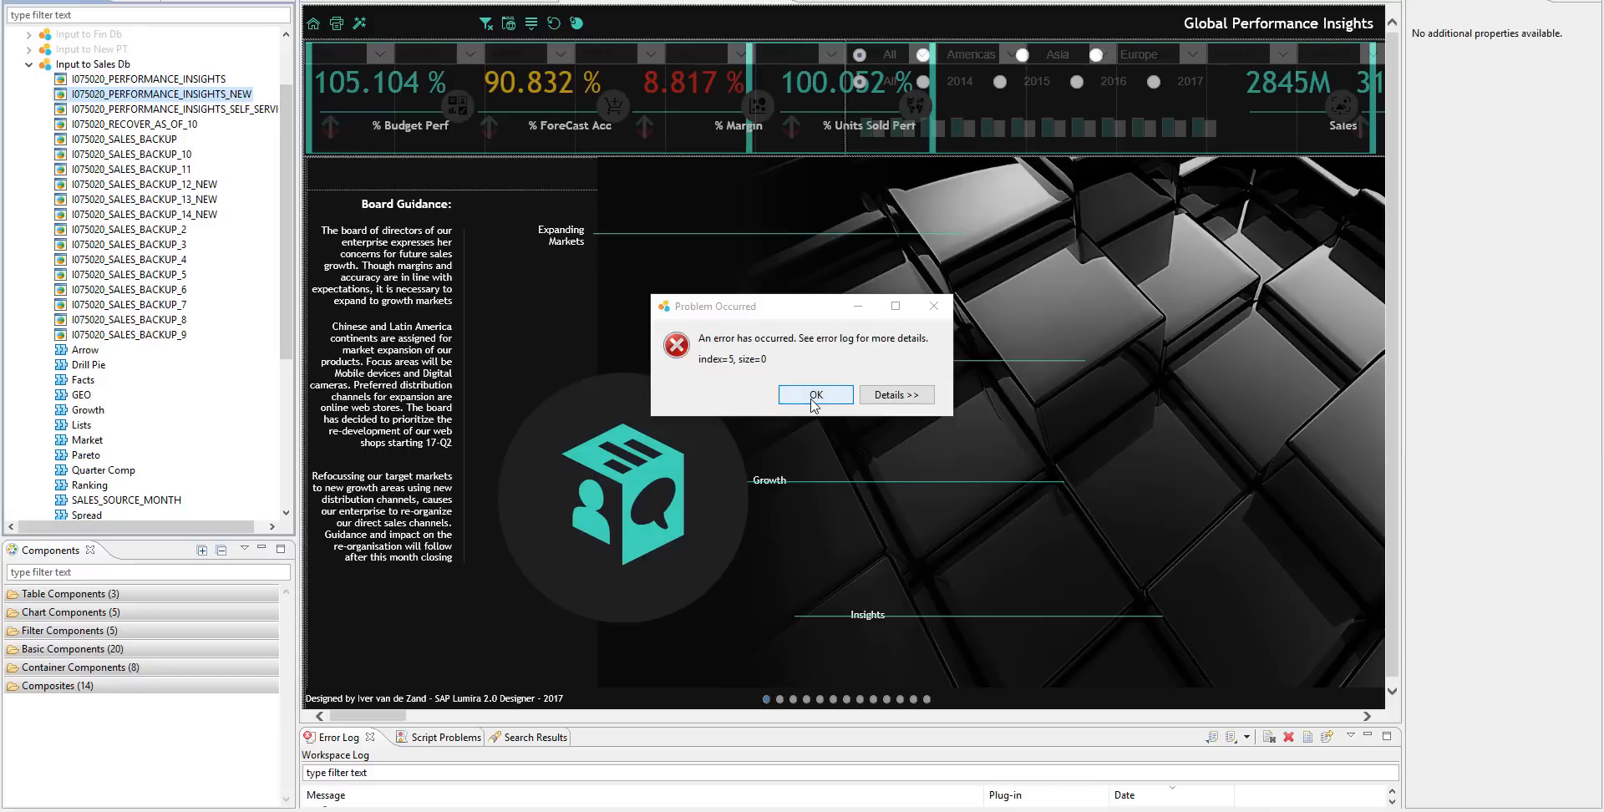
- Dismiss the error message and return to the dashboard's component outline to locate the page header components
click(815, 401)
drag(288, 223, 289, 317)
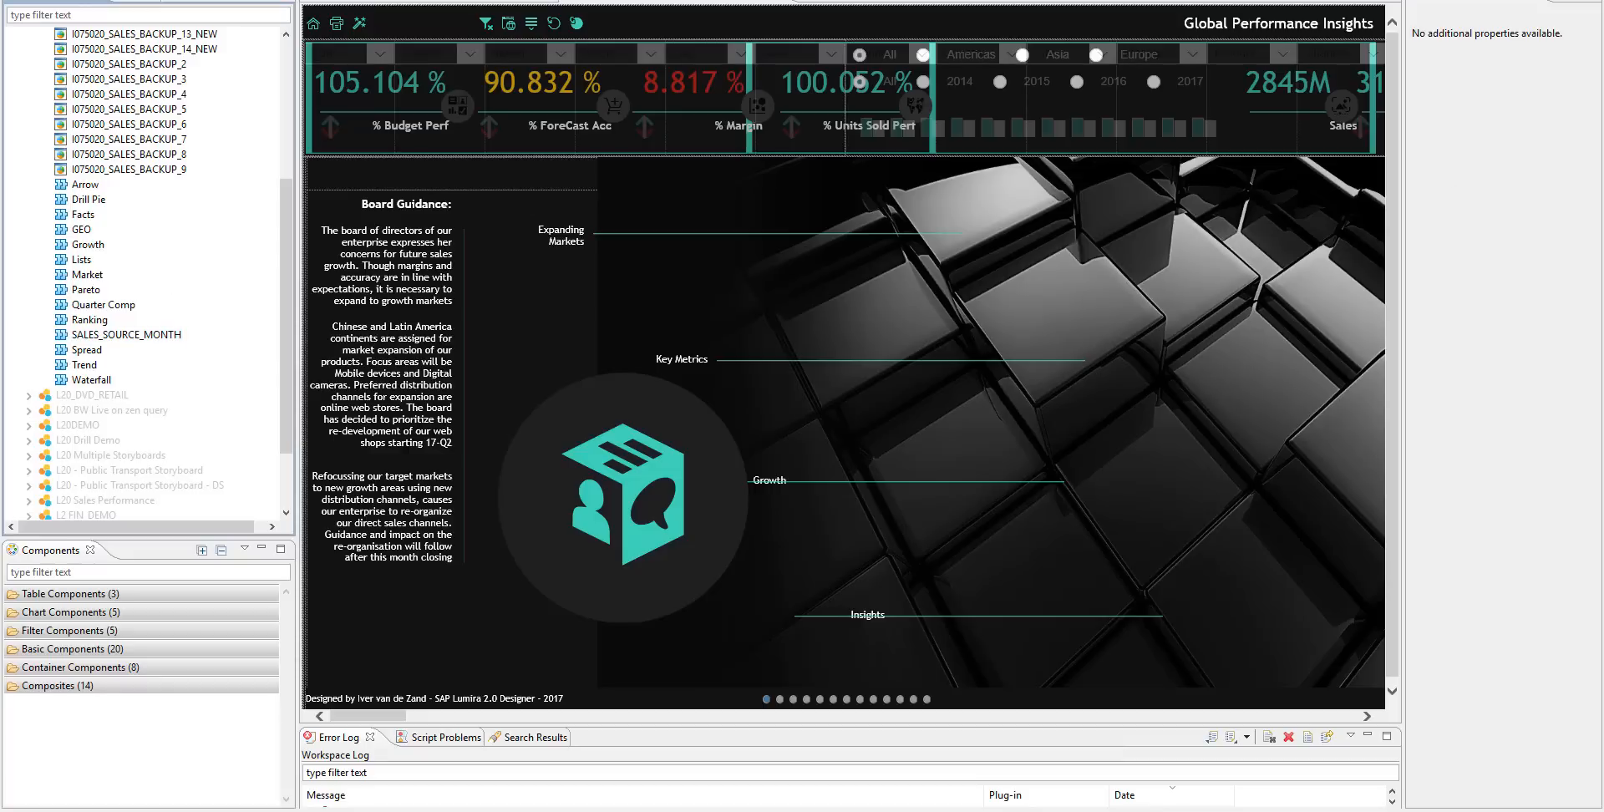
click(133, 1)
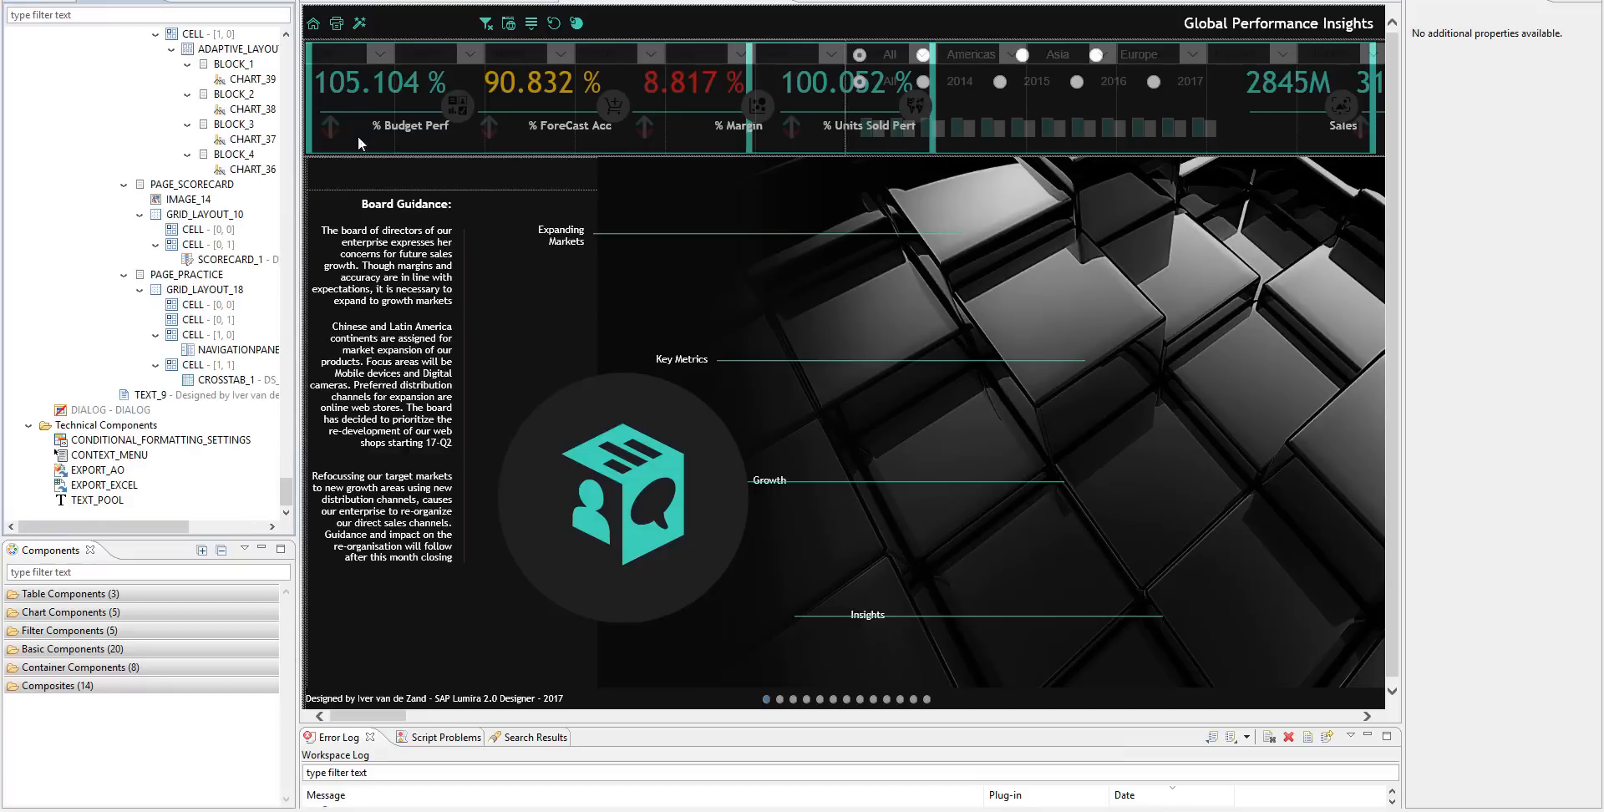
click(289, 55)
click(289, 55)
click(289, 55)
click(289, 55)
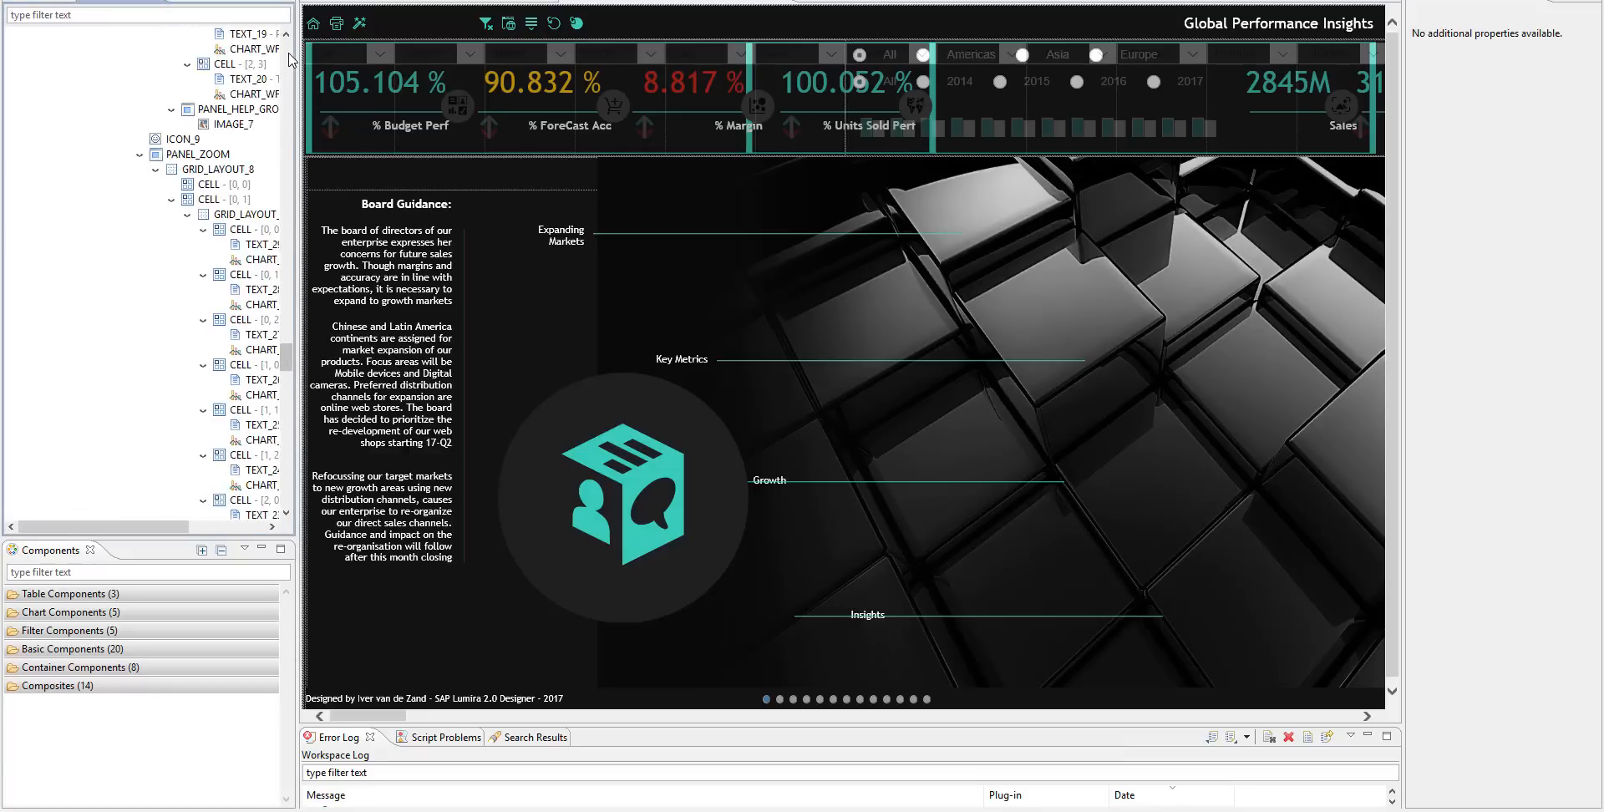
click(289, 55)
click(289, 55)
click(289, 55)
click(289, 55)
click(289, 56)
click(289, 55)
click(289, 56)
click(289, 55)
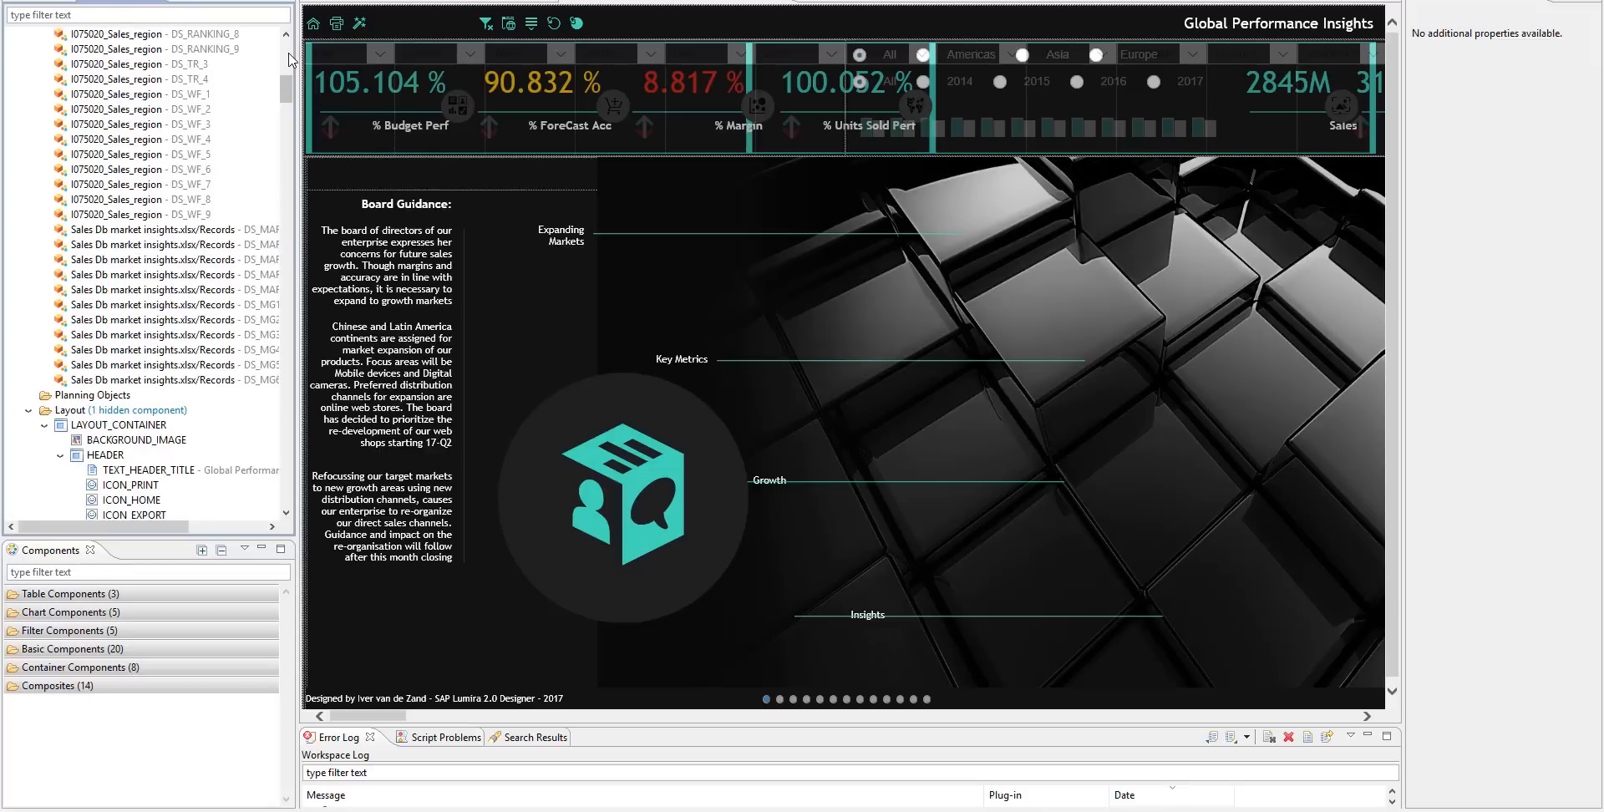
drag(288, 86, 287, 154)
- Inspect the page header's components by selecting its left grid layout, CHART_8 and CHART_6
click(340, 67)
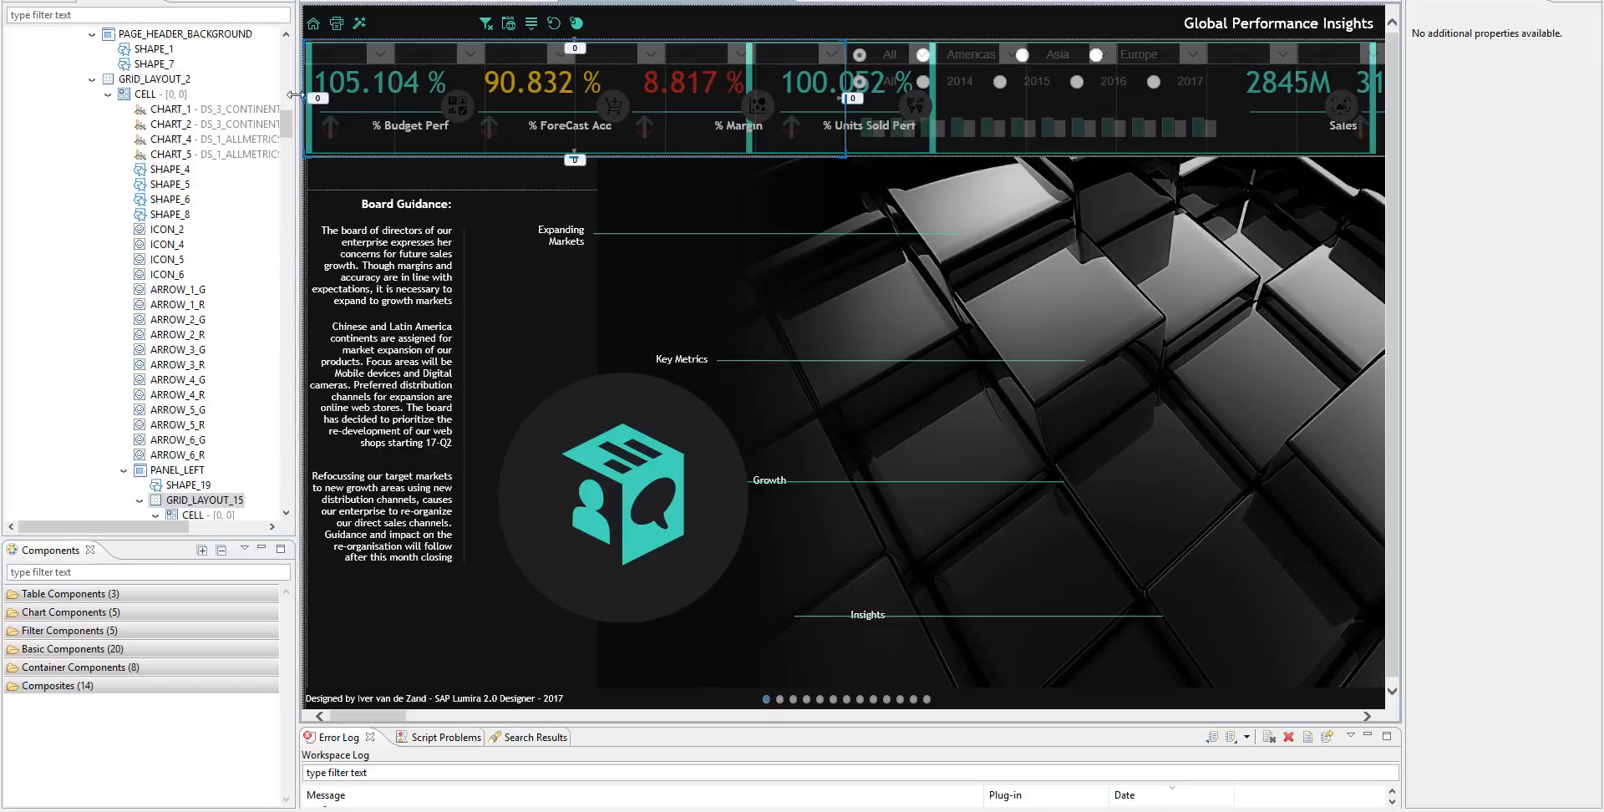
scroll(251, 246, down, 14)
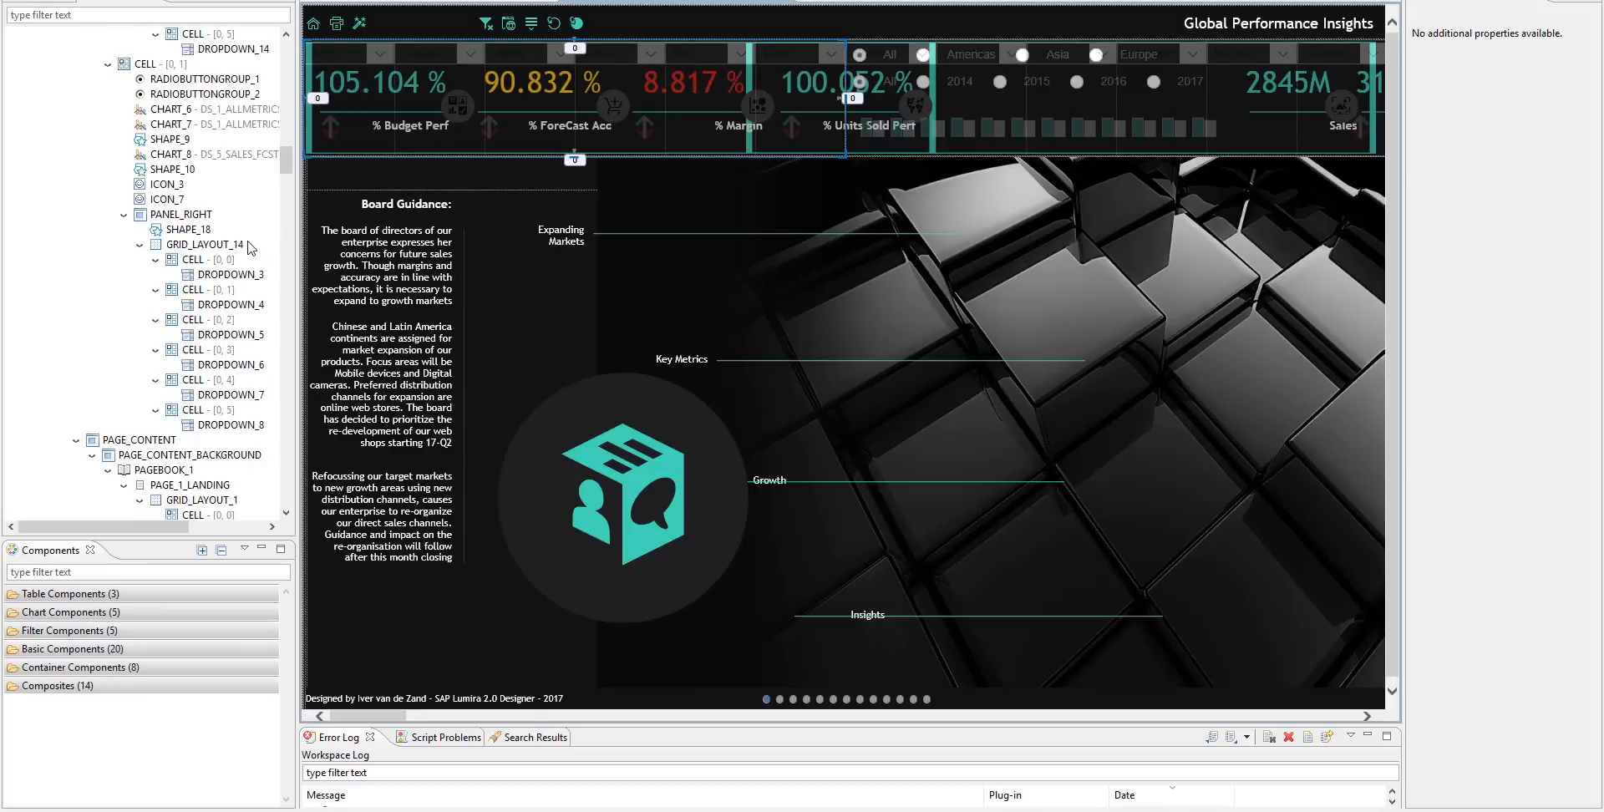
click(170, 155)
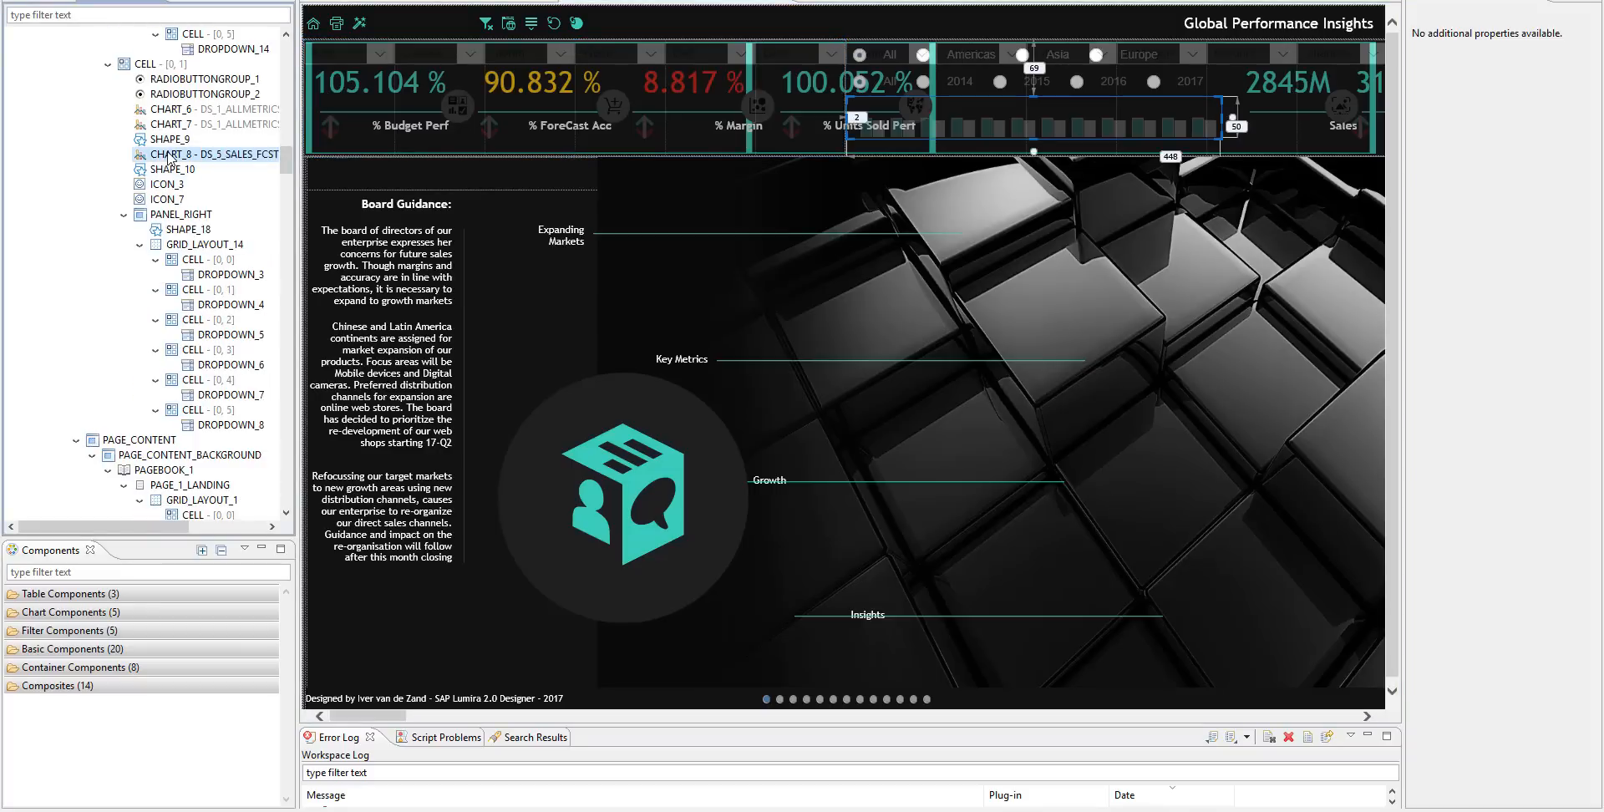
click(215, 109)
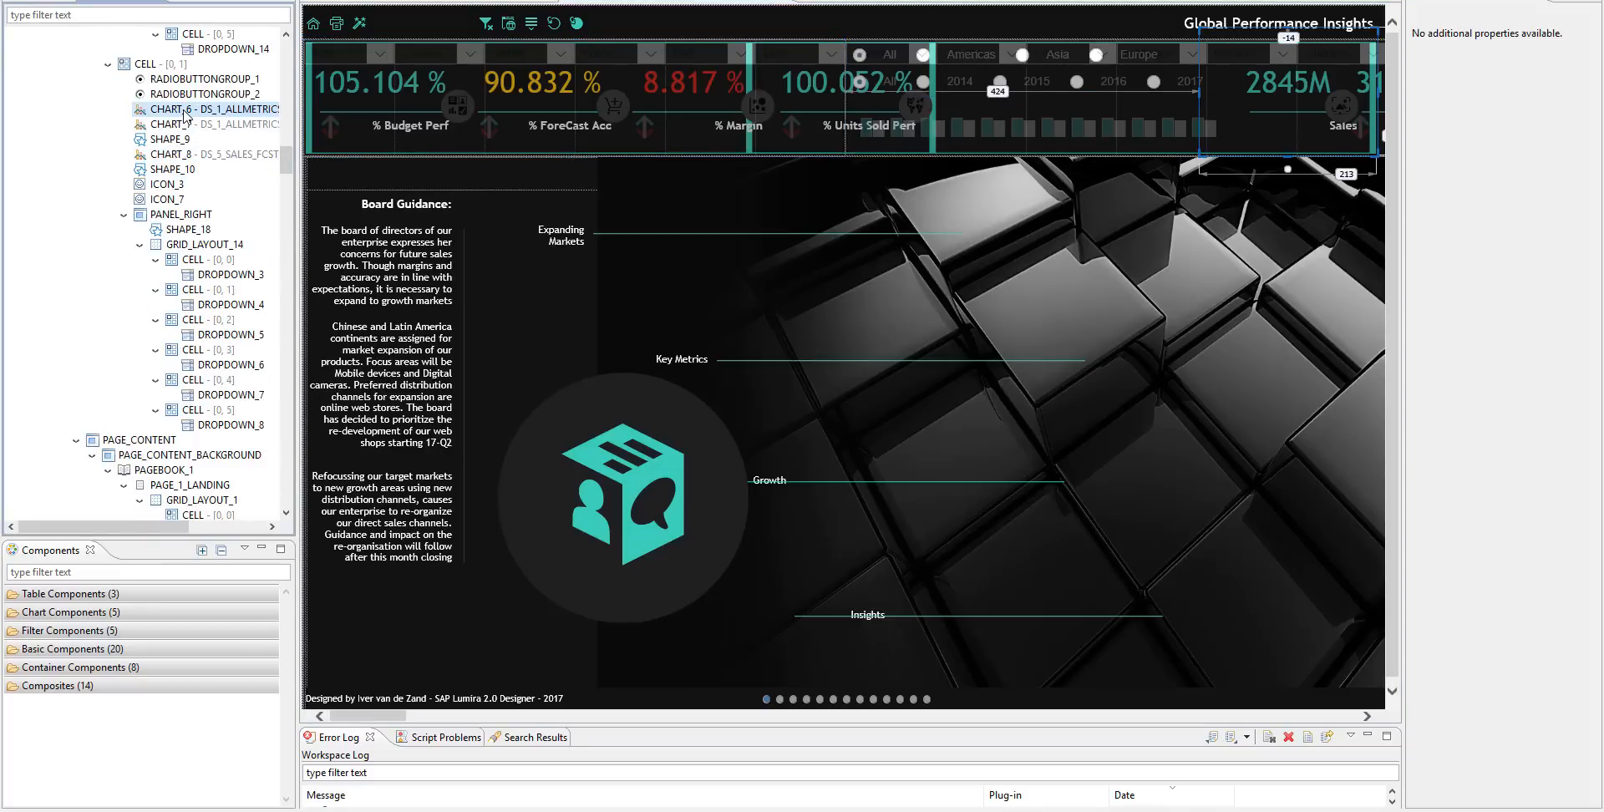
drag(286, 159, 286, 124)
- Show the properties of CHART_2, the % ForeCast Acc chart in the header, in a widened properties area
click(213, 243)
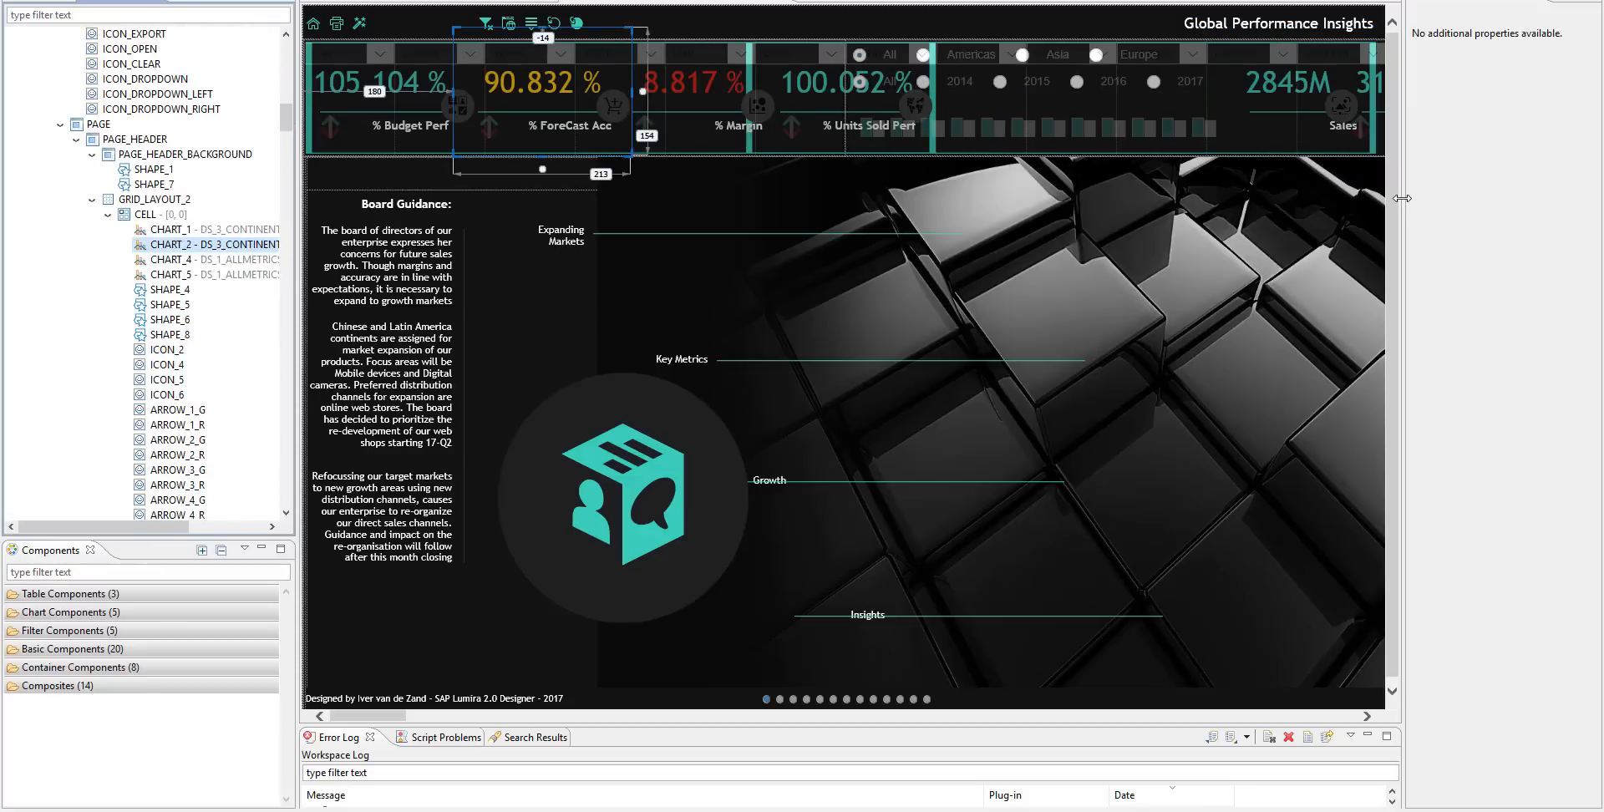
drag(1403, 204, 1186, 204)
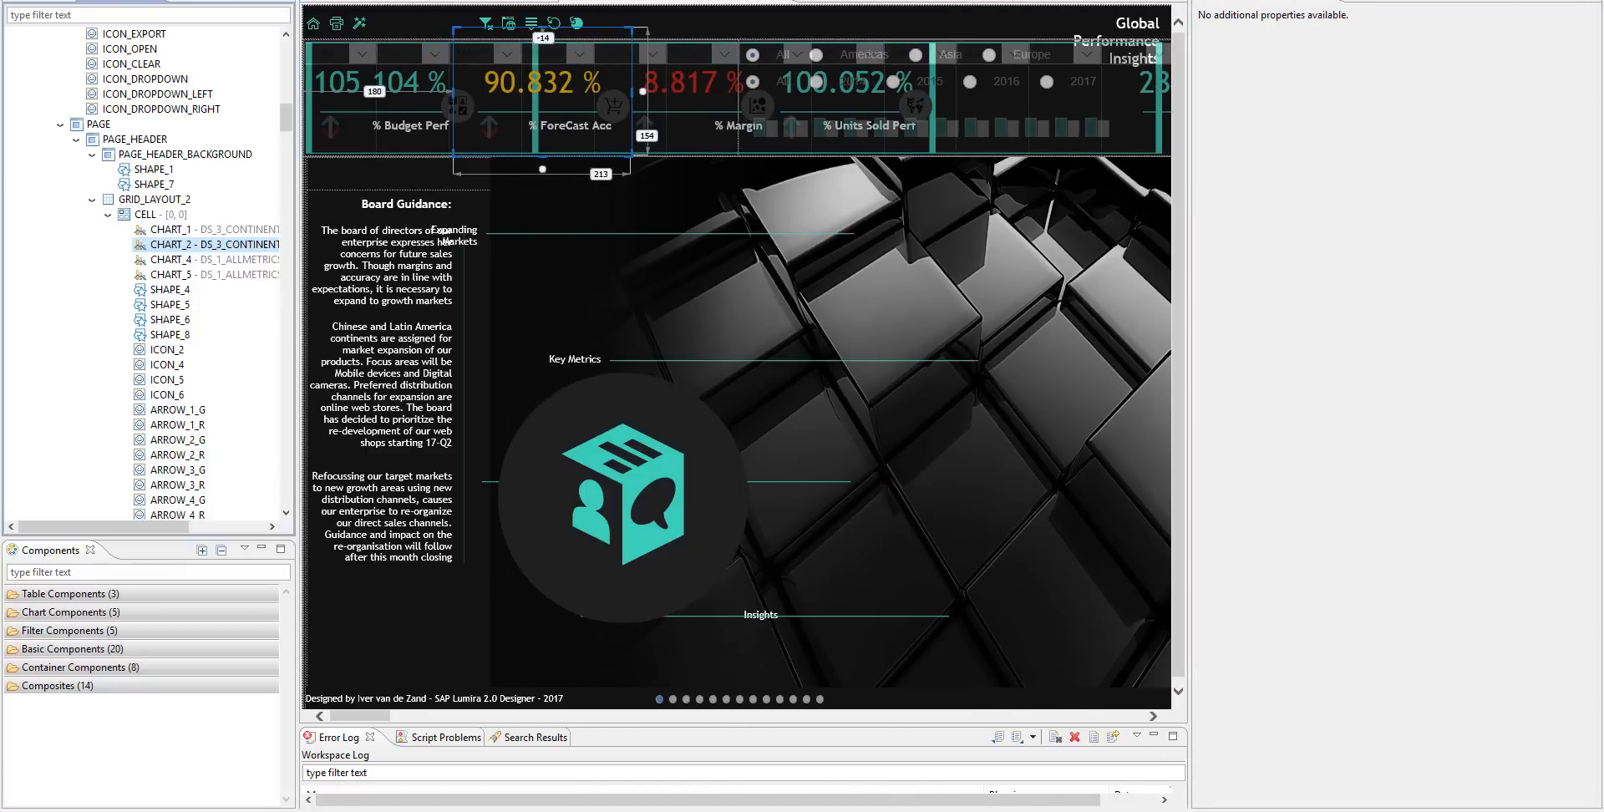
click(202, 0)
click(235, 31)
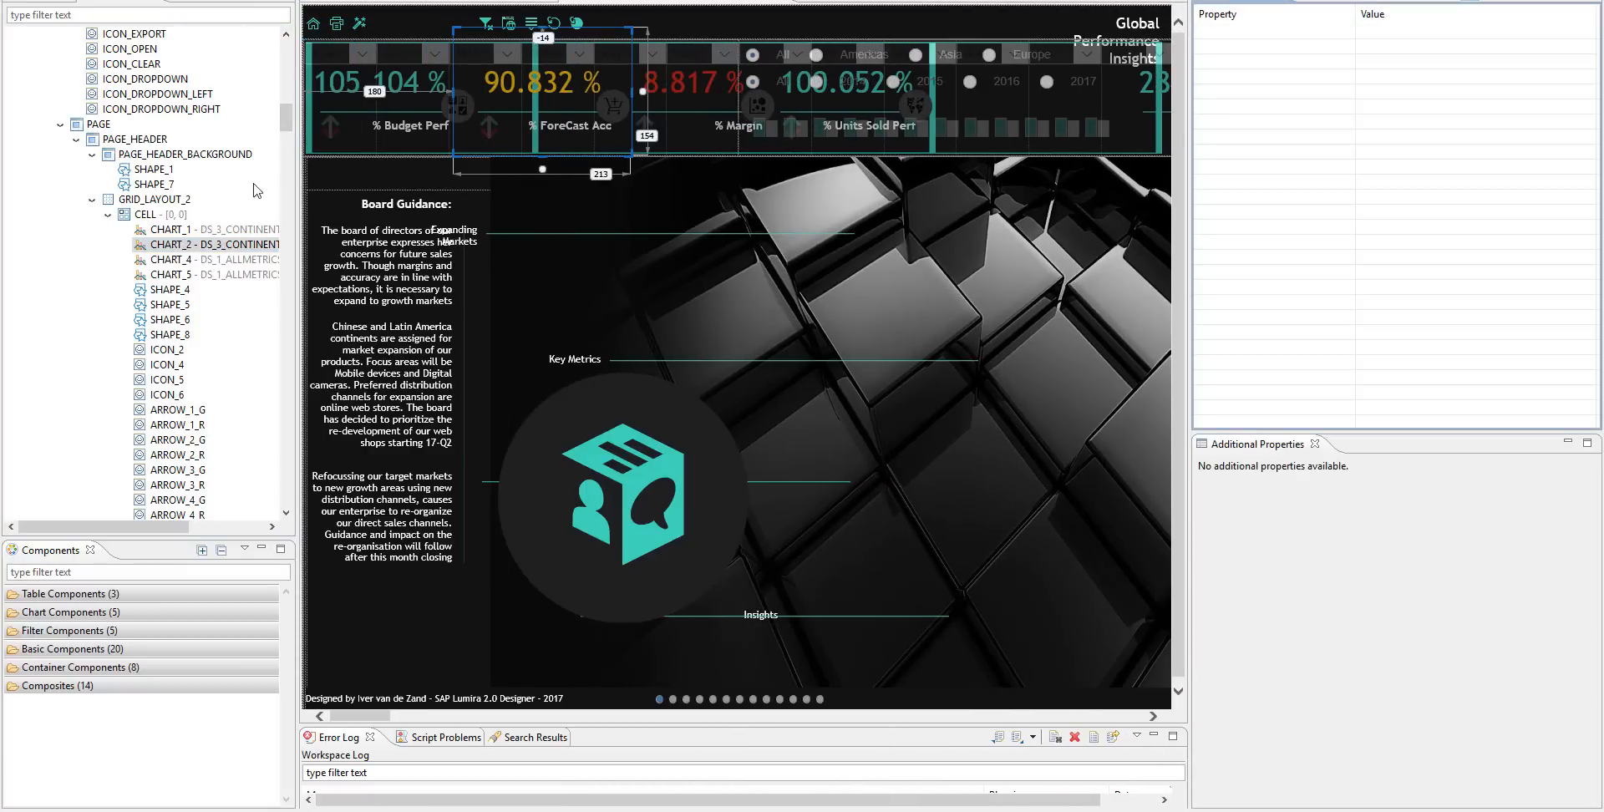
click(207, 245)
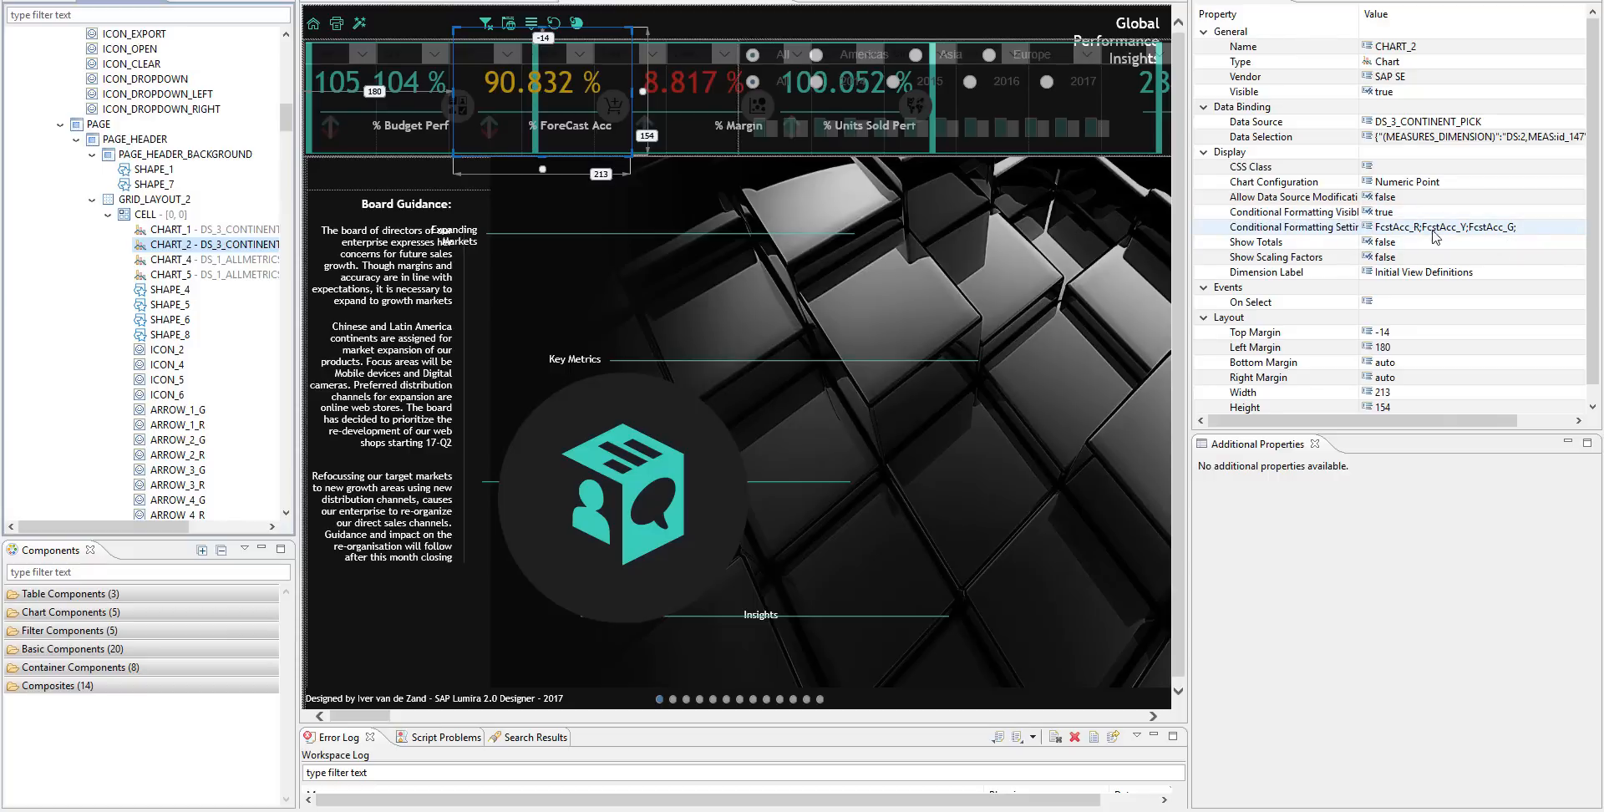
- Review the conditional formatting rules of CHART_2 and leave them without applying changes
double_click(1550, 230)
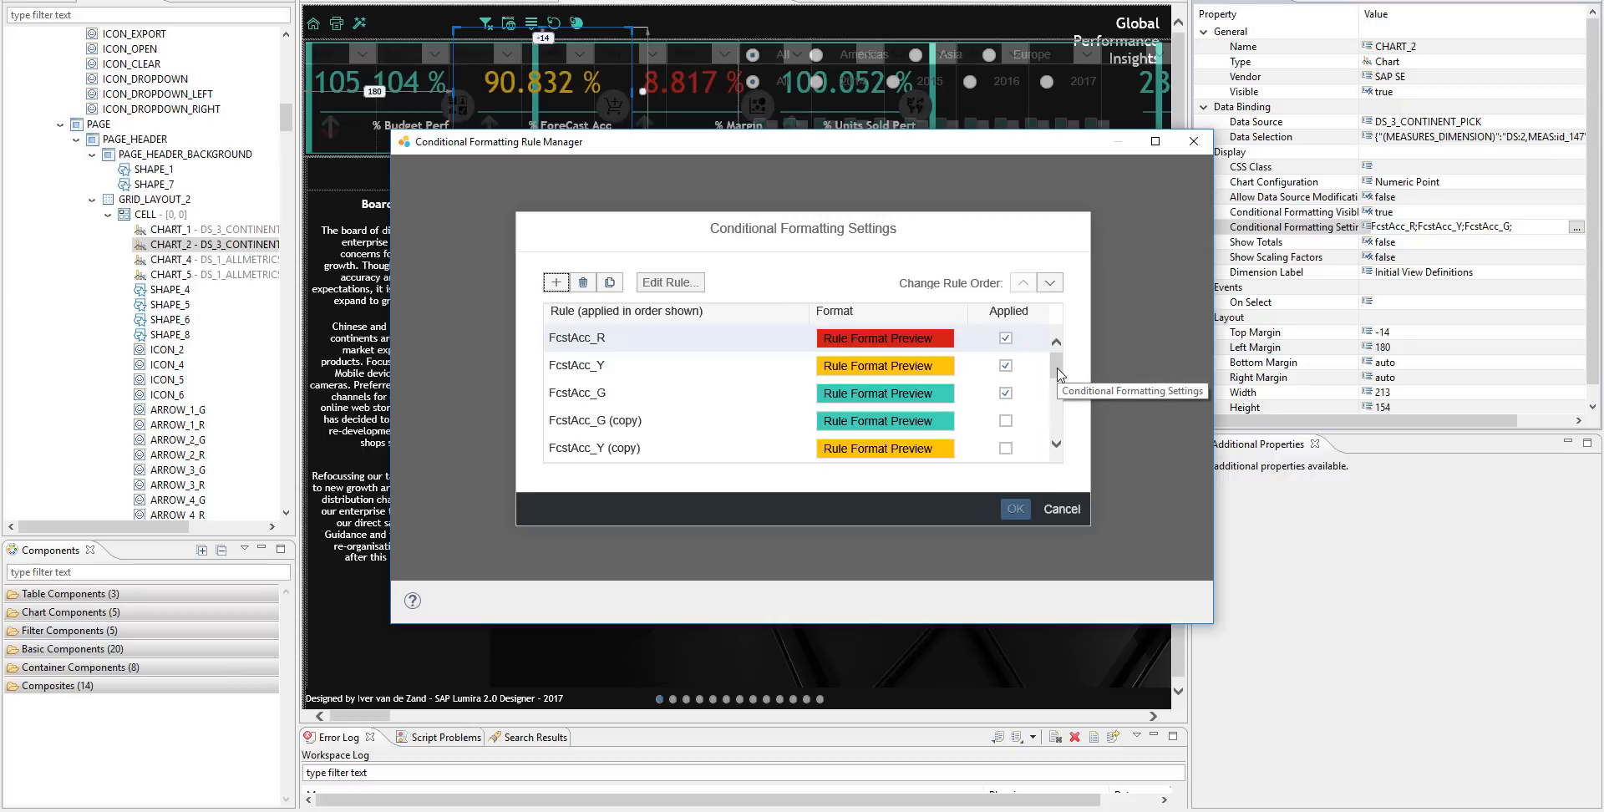
mouse_move(1061, 374)
mouse_down()
mouse_move(1063, 439)
mouse_move(1061, 373)
mouse_up()
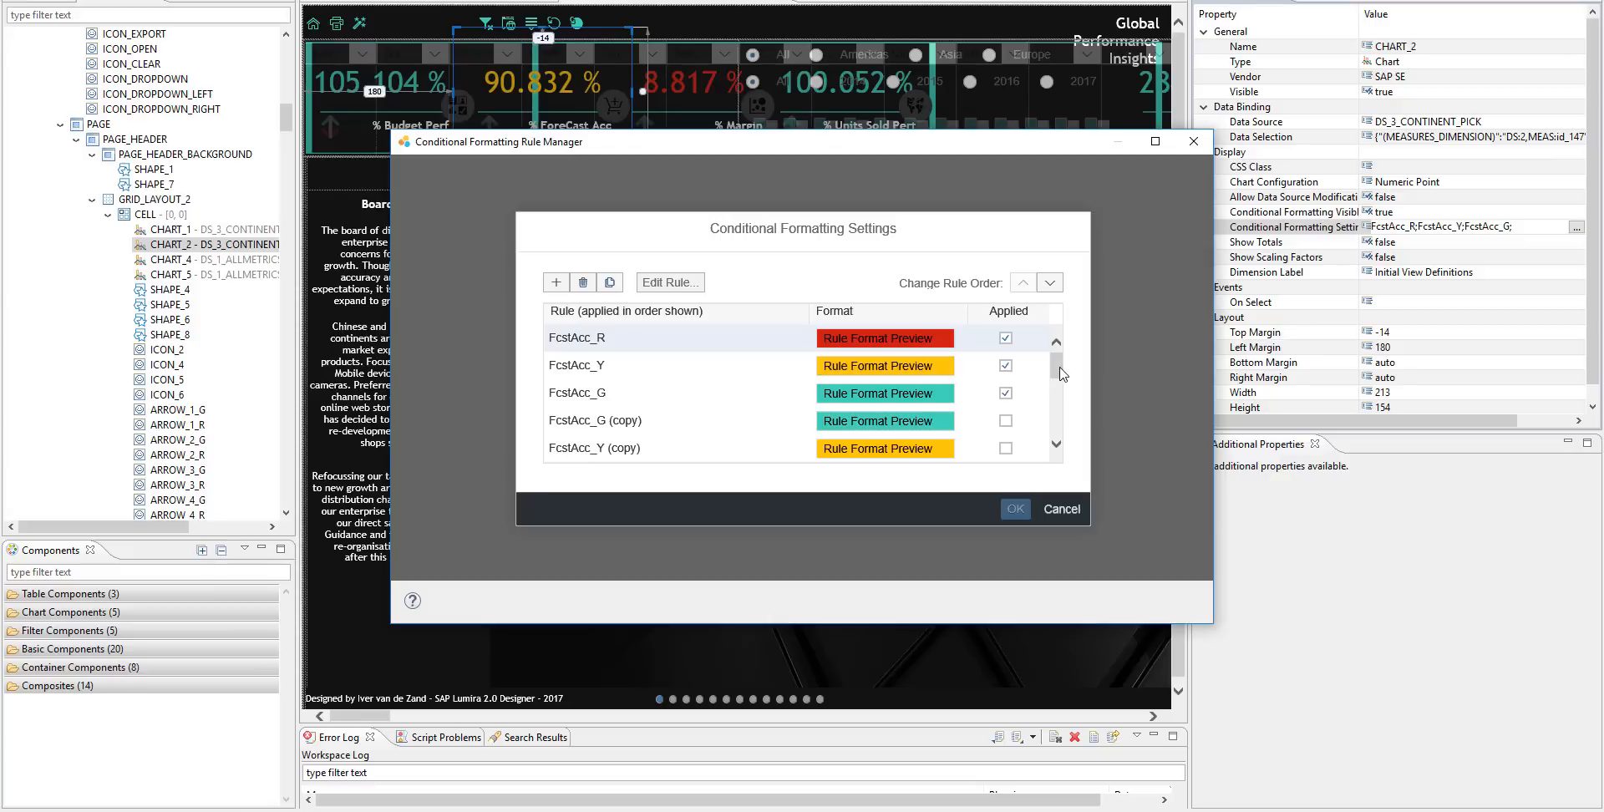
click(1061, 511)
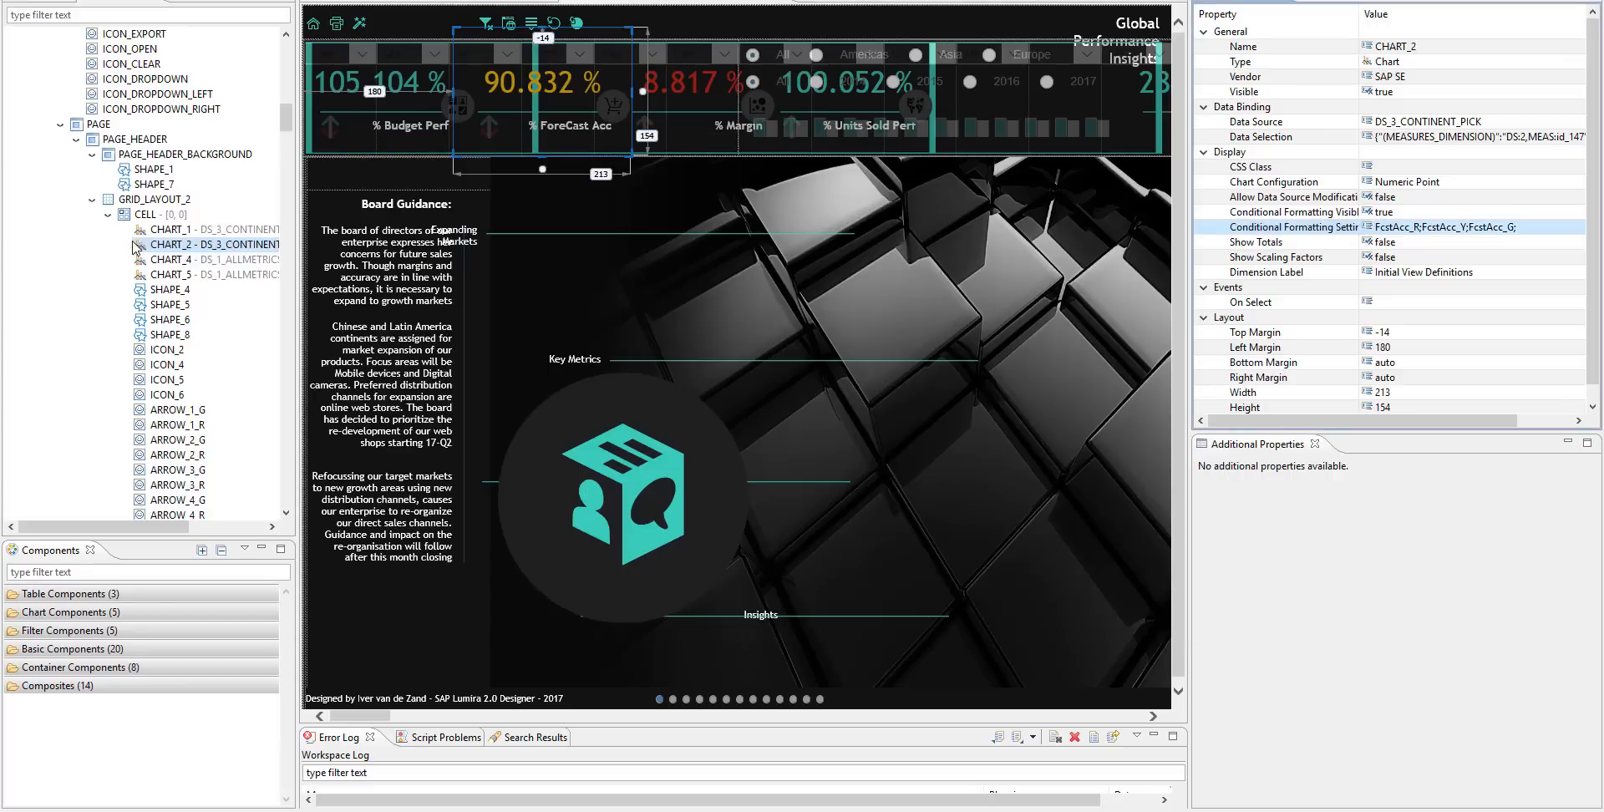
- Review the outline from the header to PAGEBOOK_1, collapsing and re-expanding header cell [0, 0] and collapsing PAGE_1_LANDING
click(108, 214)
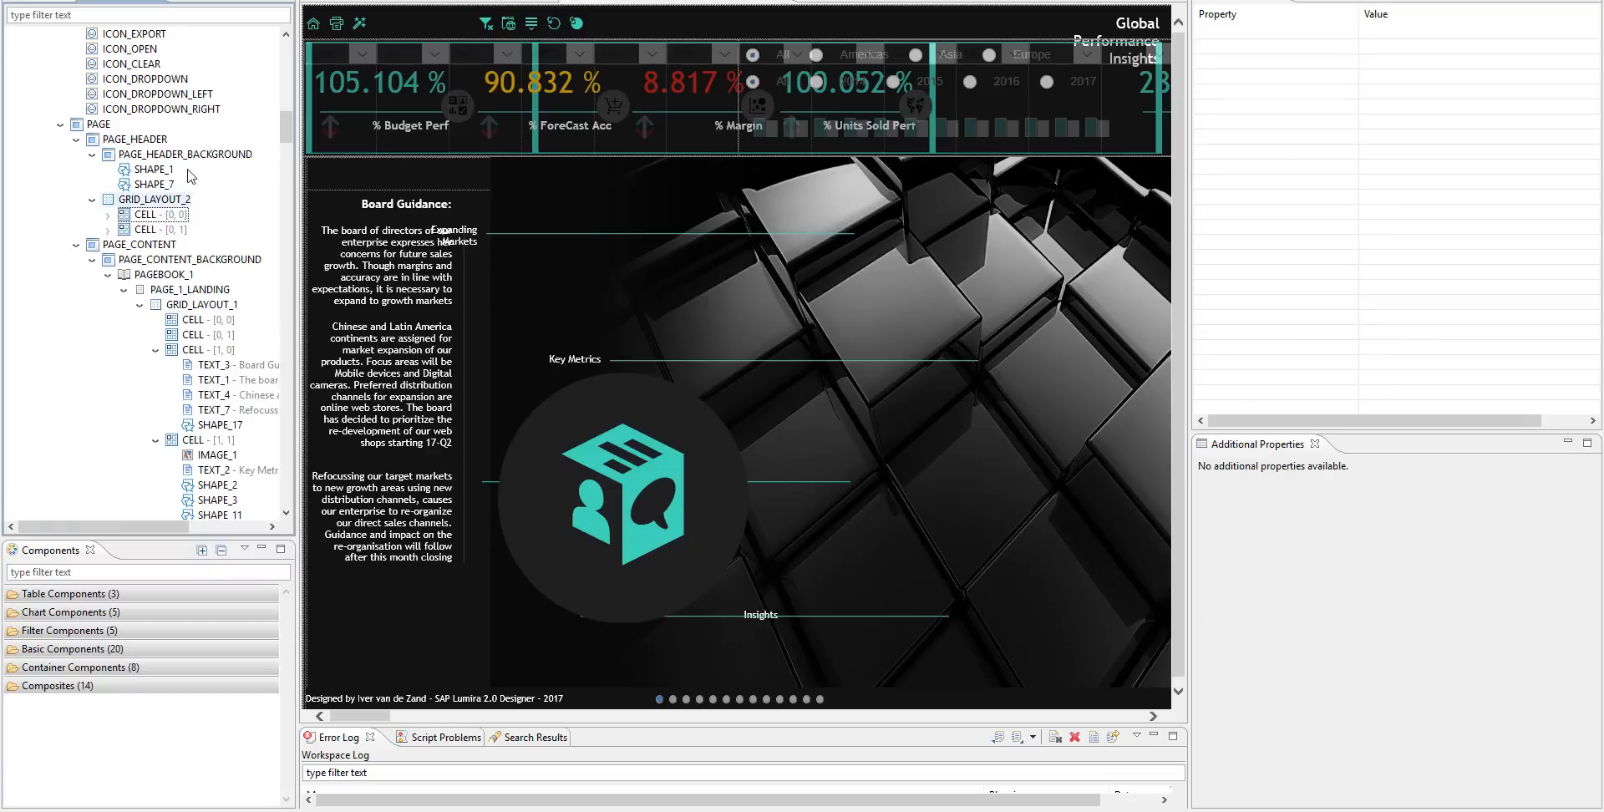
scroll(173, 183, up, 3)
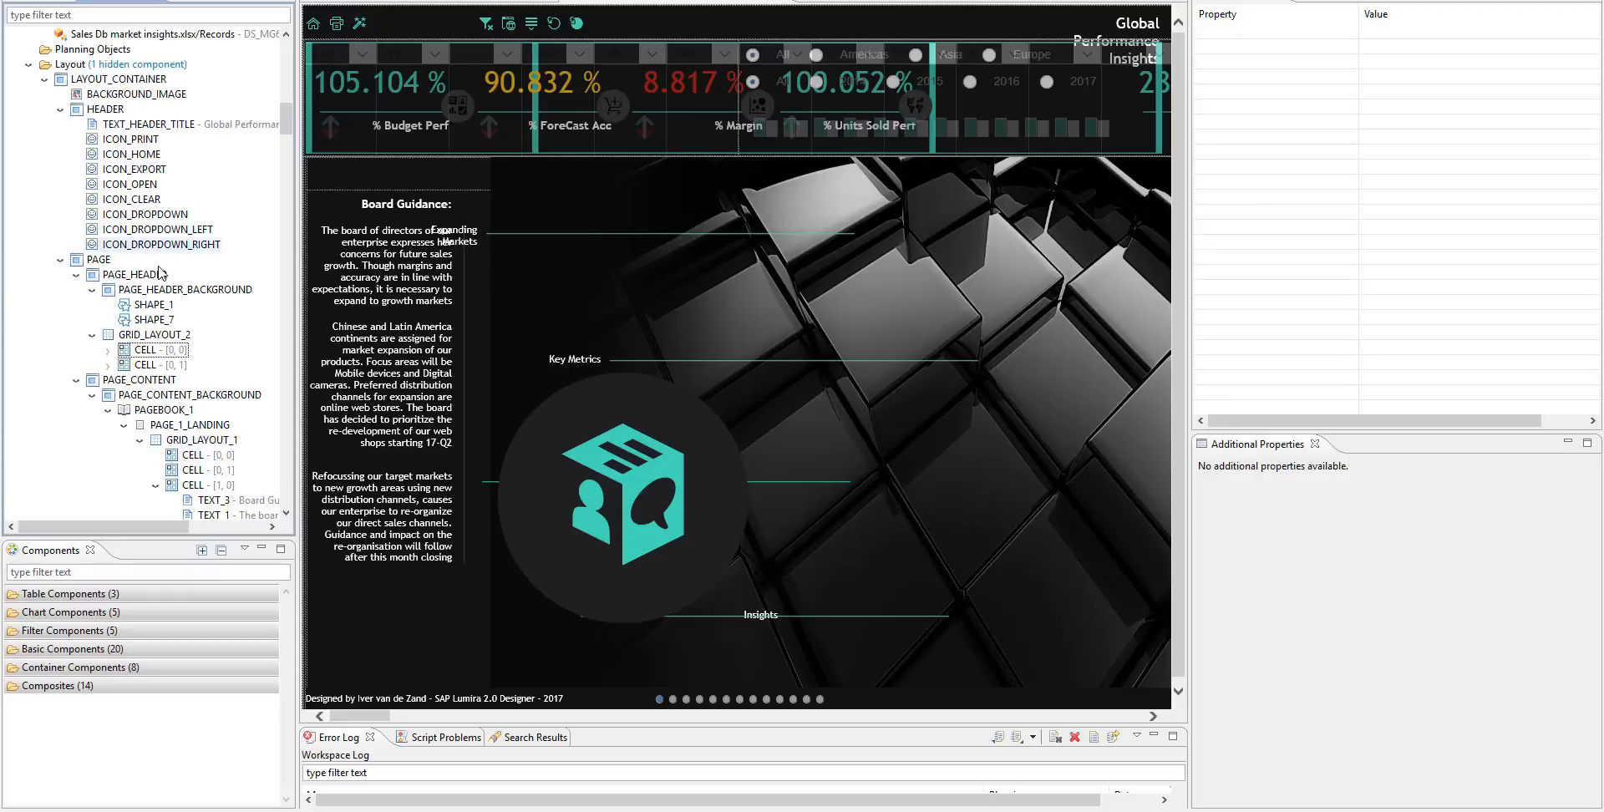
scroll(287, 125, down, 5)
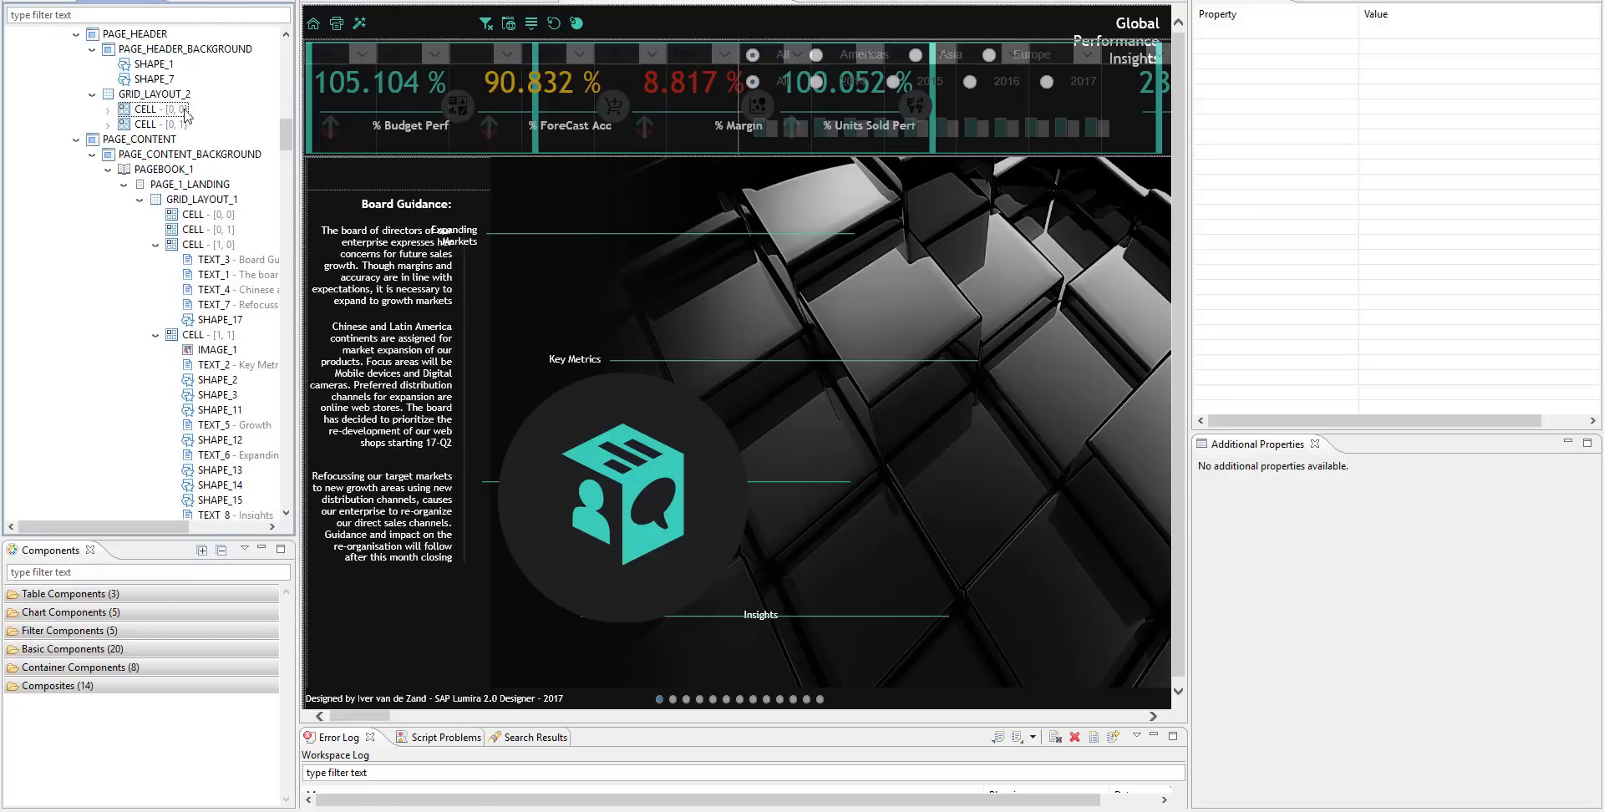
click(107, 109)
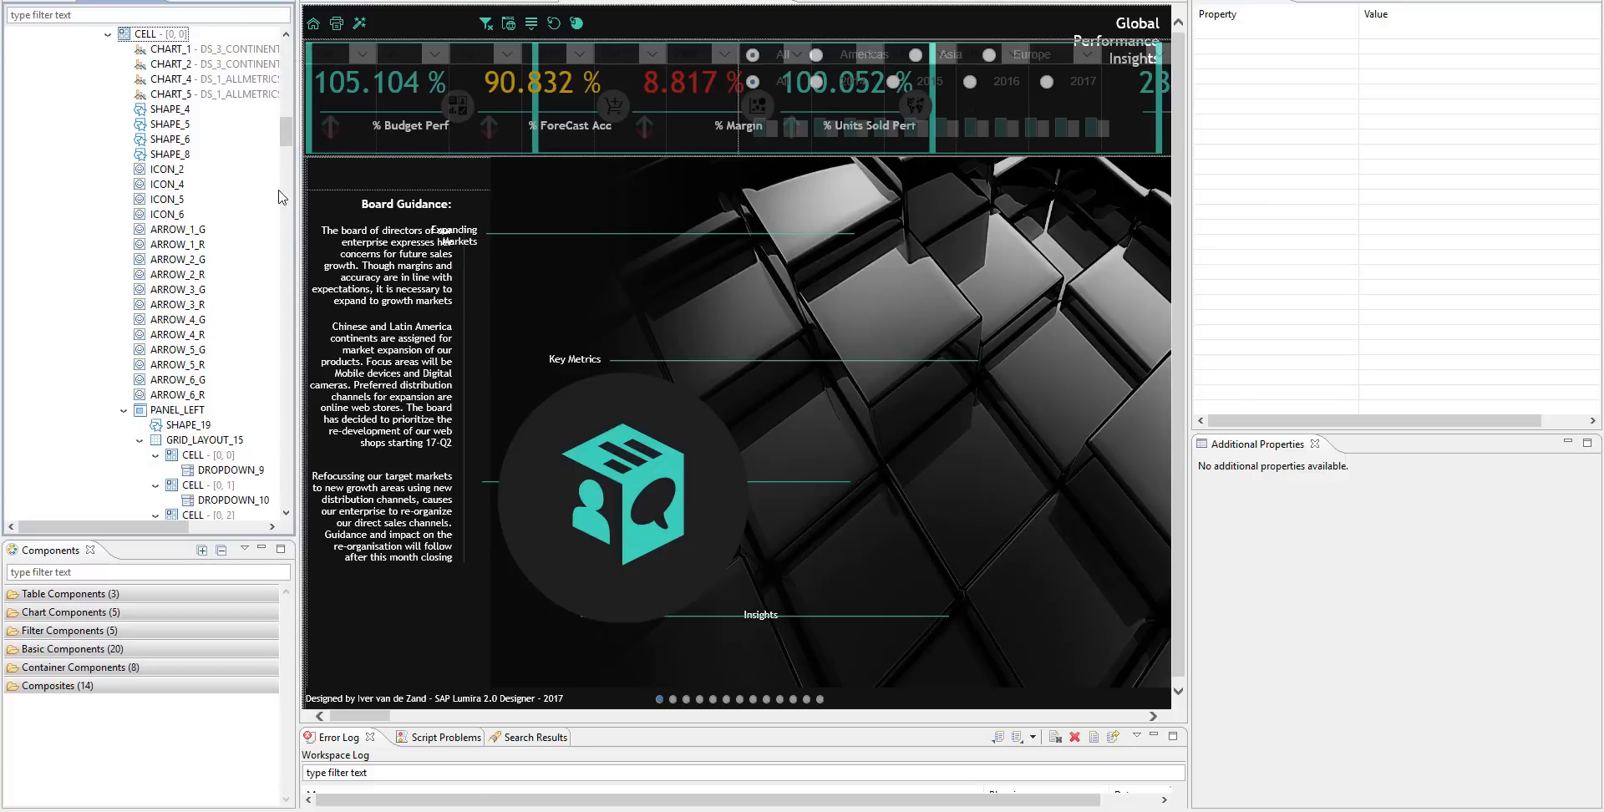
mouse_move(285, 136)
mouse_down()
mouse_move(285, 232)
mouse_move(283, 115)
mouse_move(267, 207)
mouse_move(265, 144)
mouse_up()
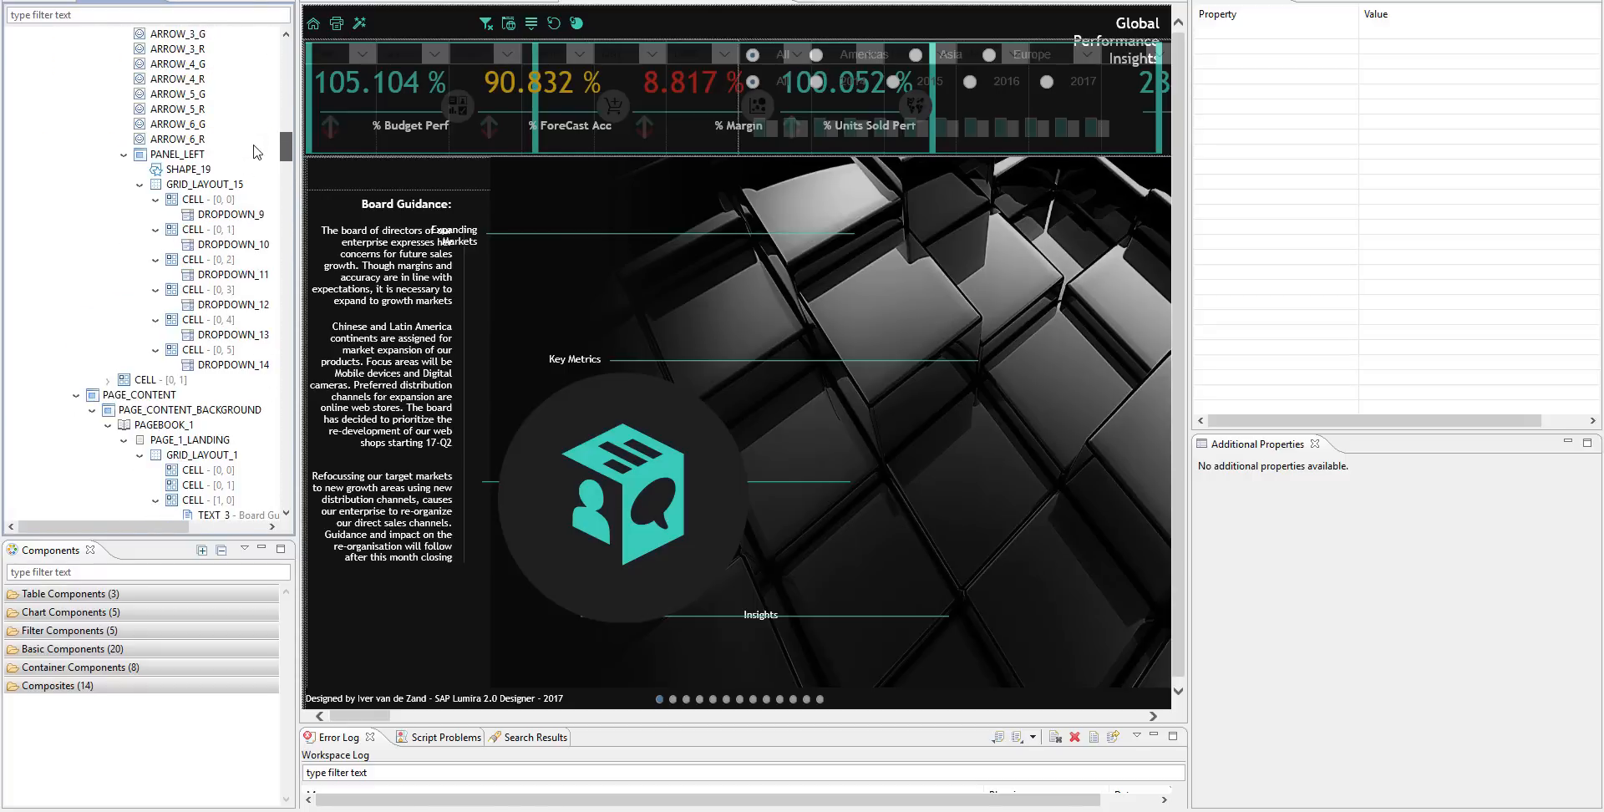
click(123, 441)
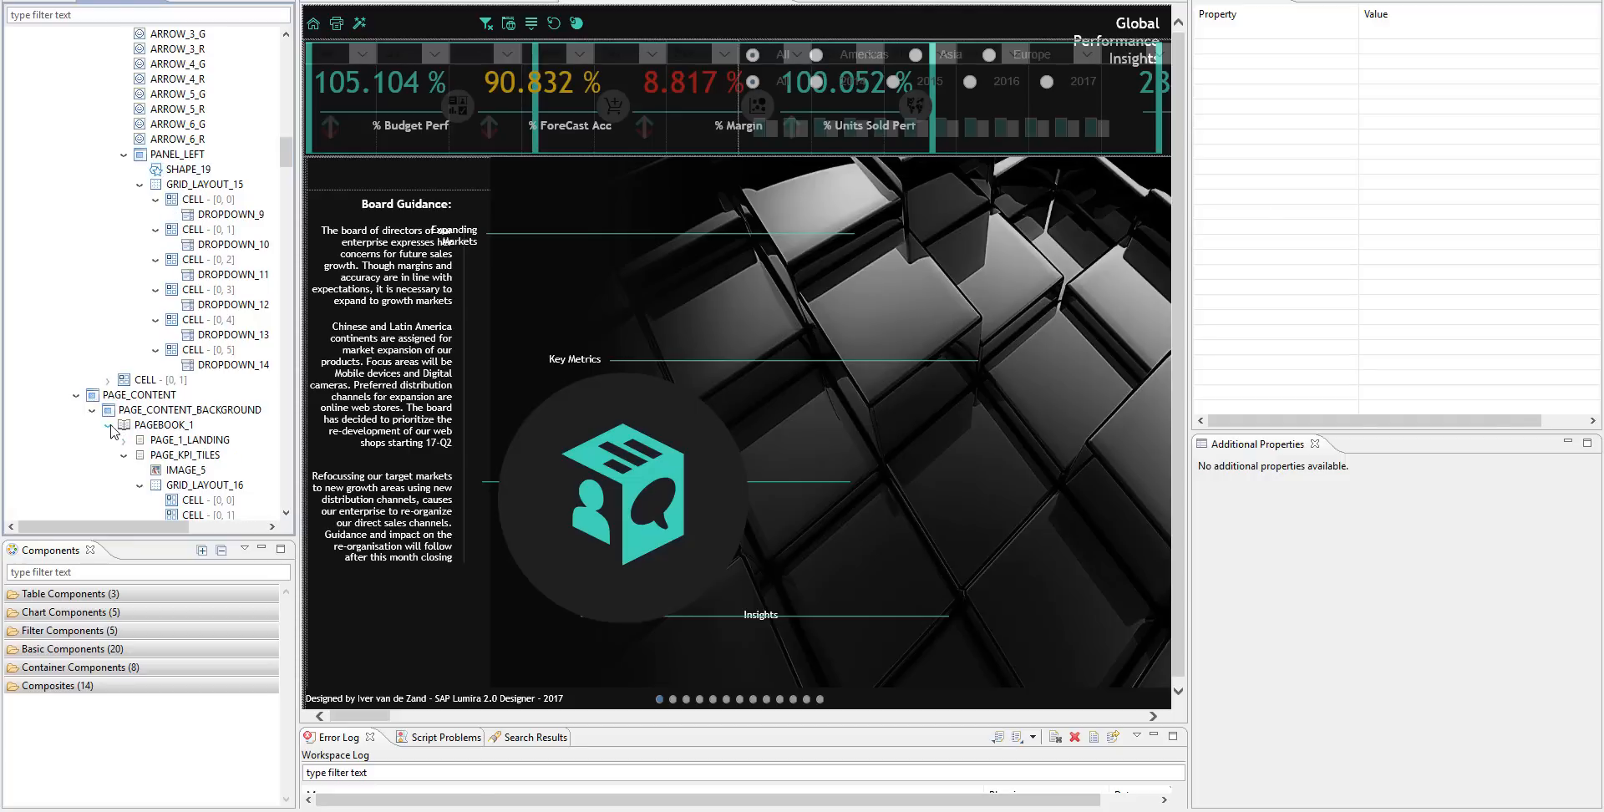
- Show the properties of PAGE_CONTENT_BACKGROUND, collapsing and re-expanding PAGEBOOK_1 beneath it
click(108, 426)
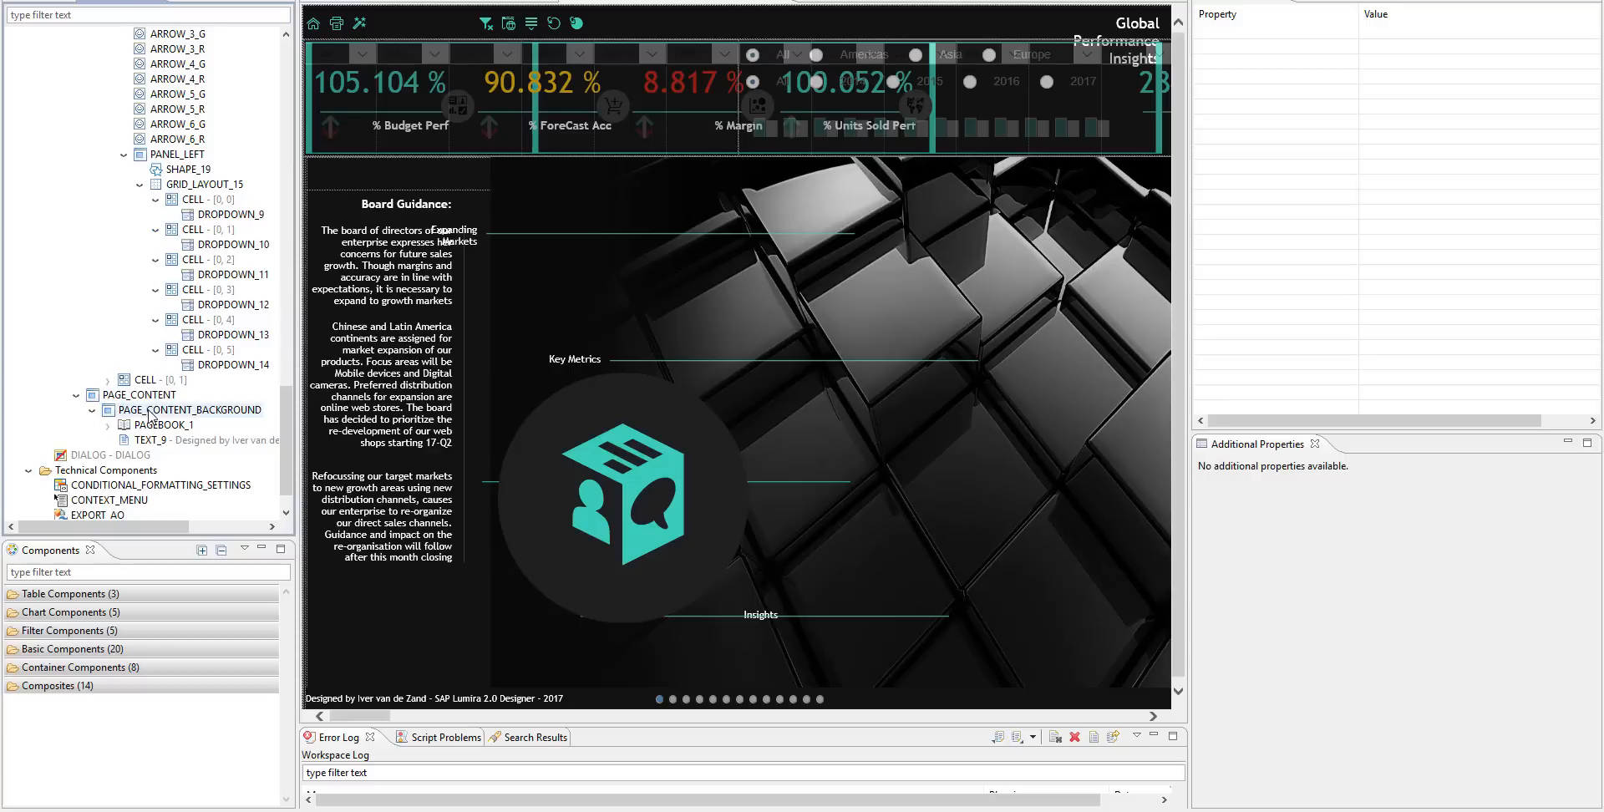
click(189, 410)
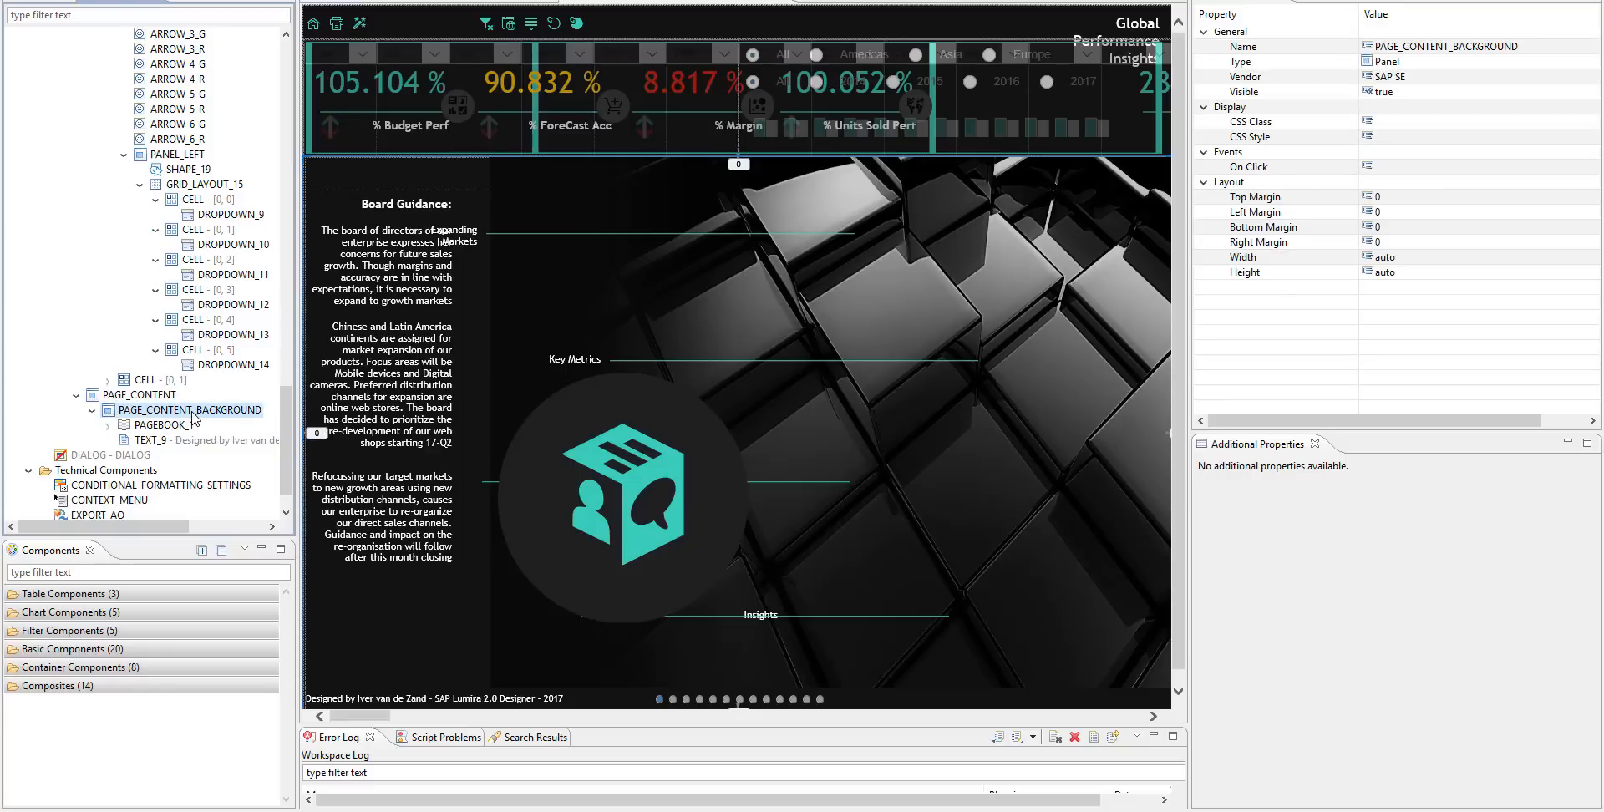
click(108, 425)
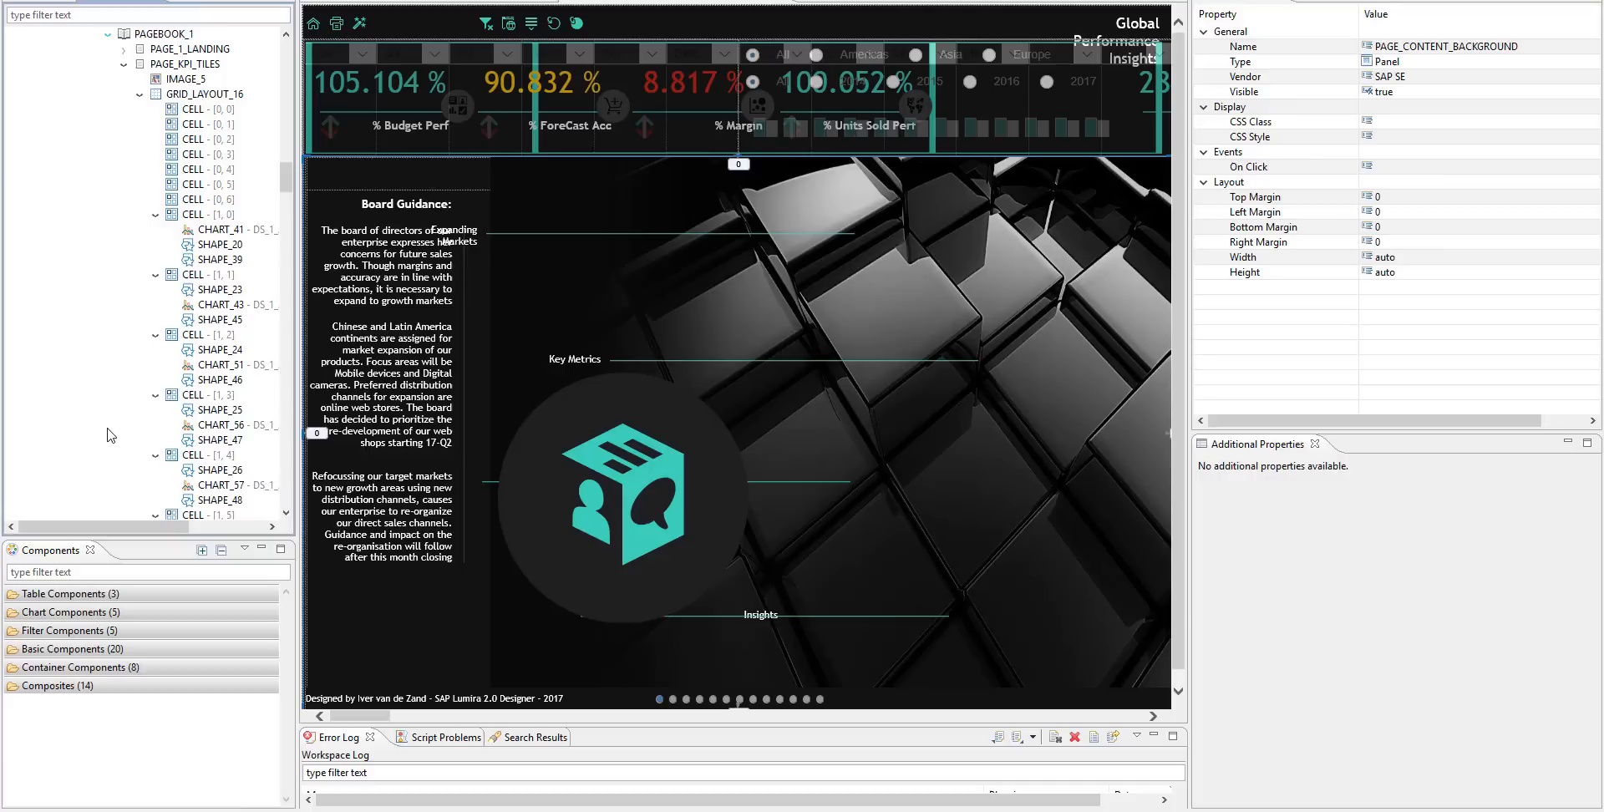
- Collapse GRID_LAYOUT_16 and all expanded pages of PAGEBOOK_1 in the outline, from PAGE_KPI_TILES through PAGE_PRACTICE
click(139, 94)
click(124, 63)
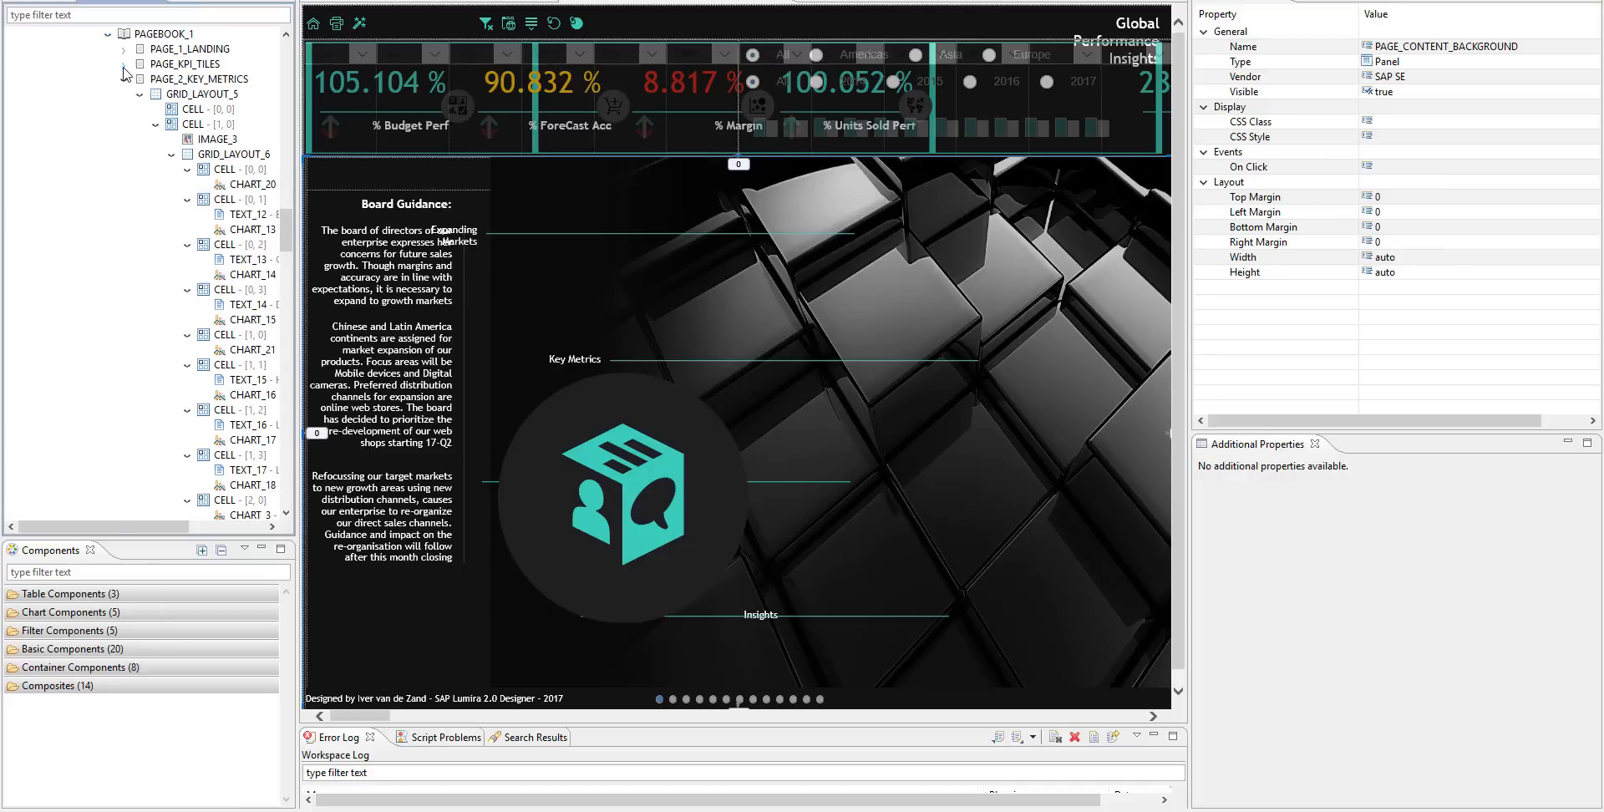
click(124, 78)
click(124, 93)
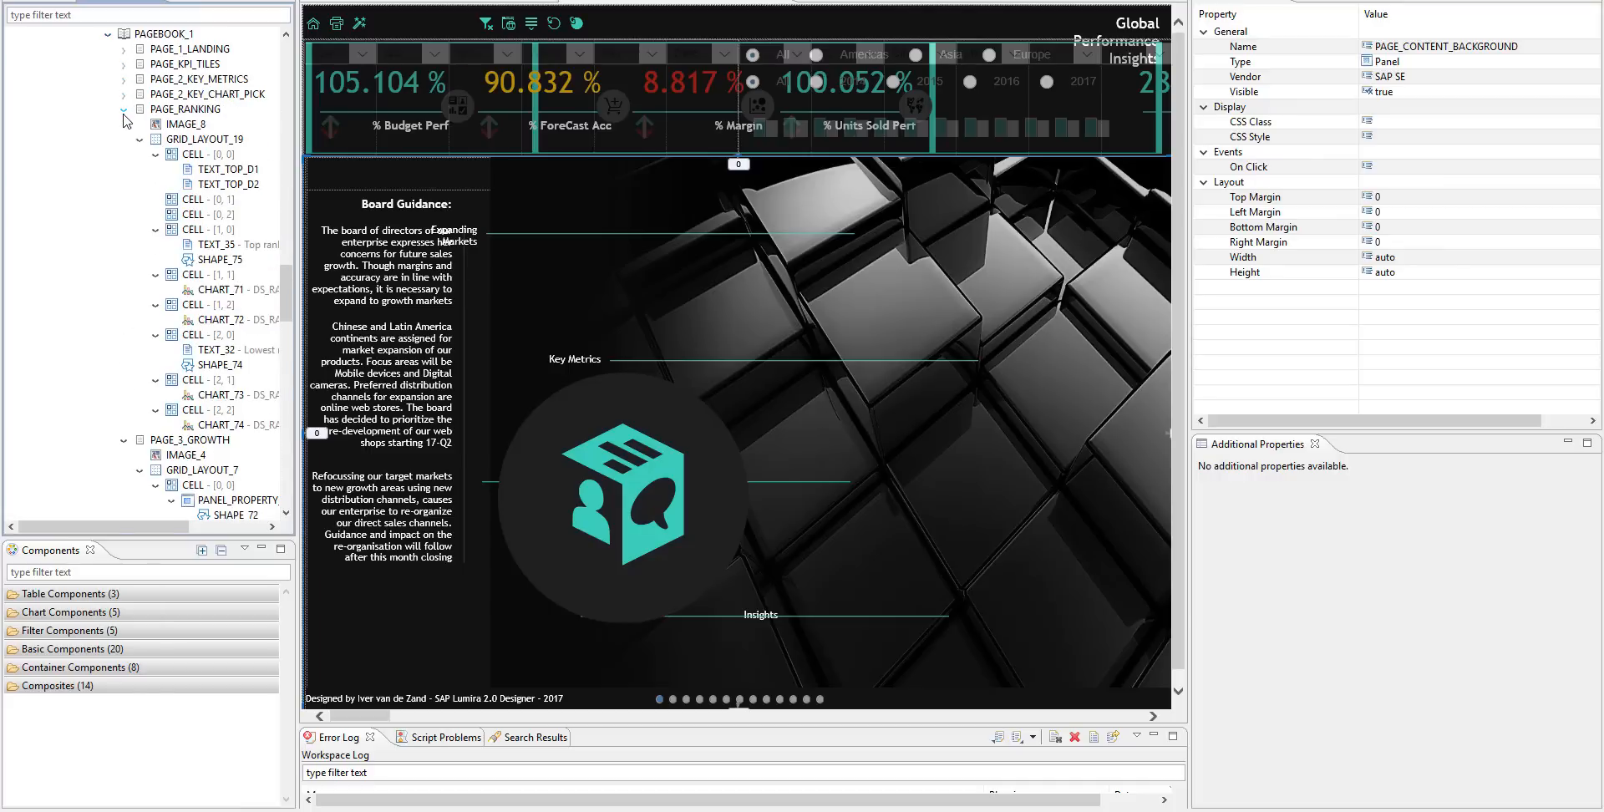
click(124, 108)
click(124, 124)
click(123, 139)
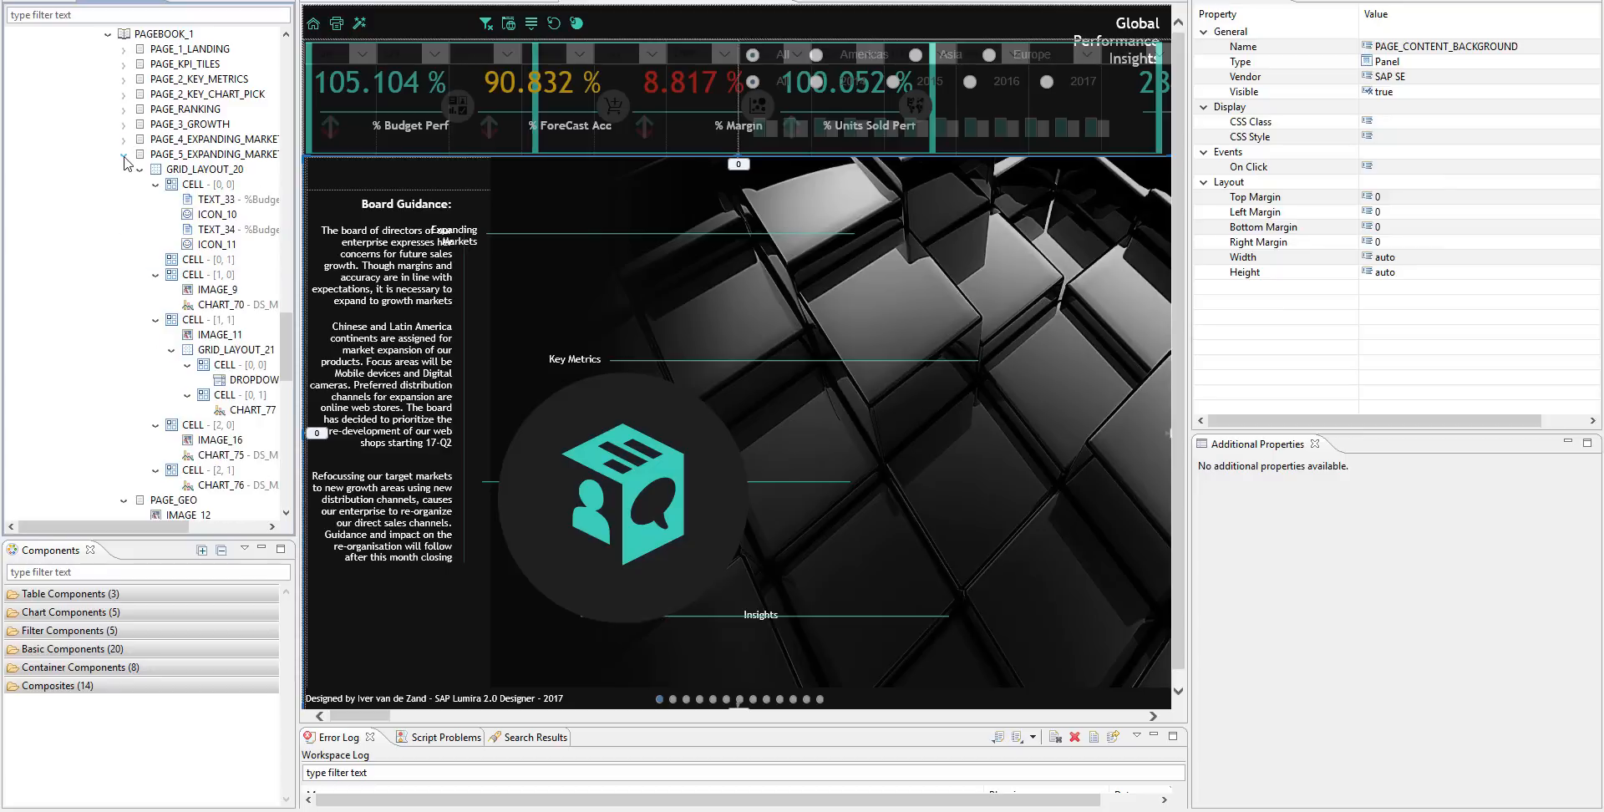
click(124, 154)
click(123, 168)
click(123, 183)
click(124, 199)
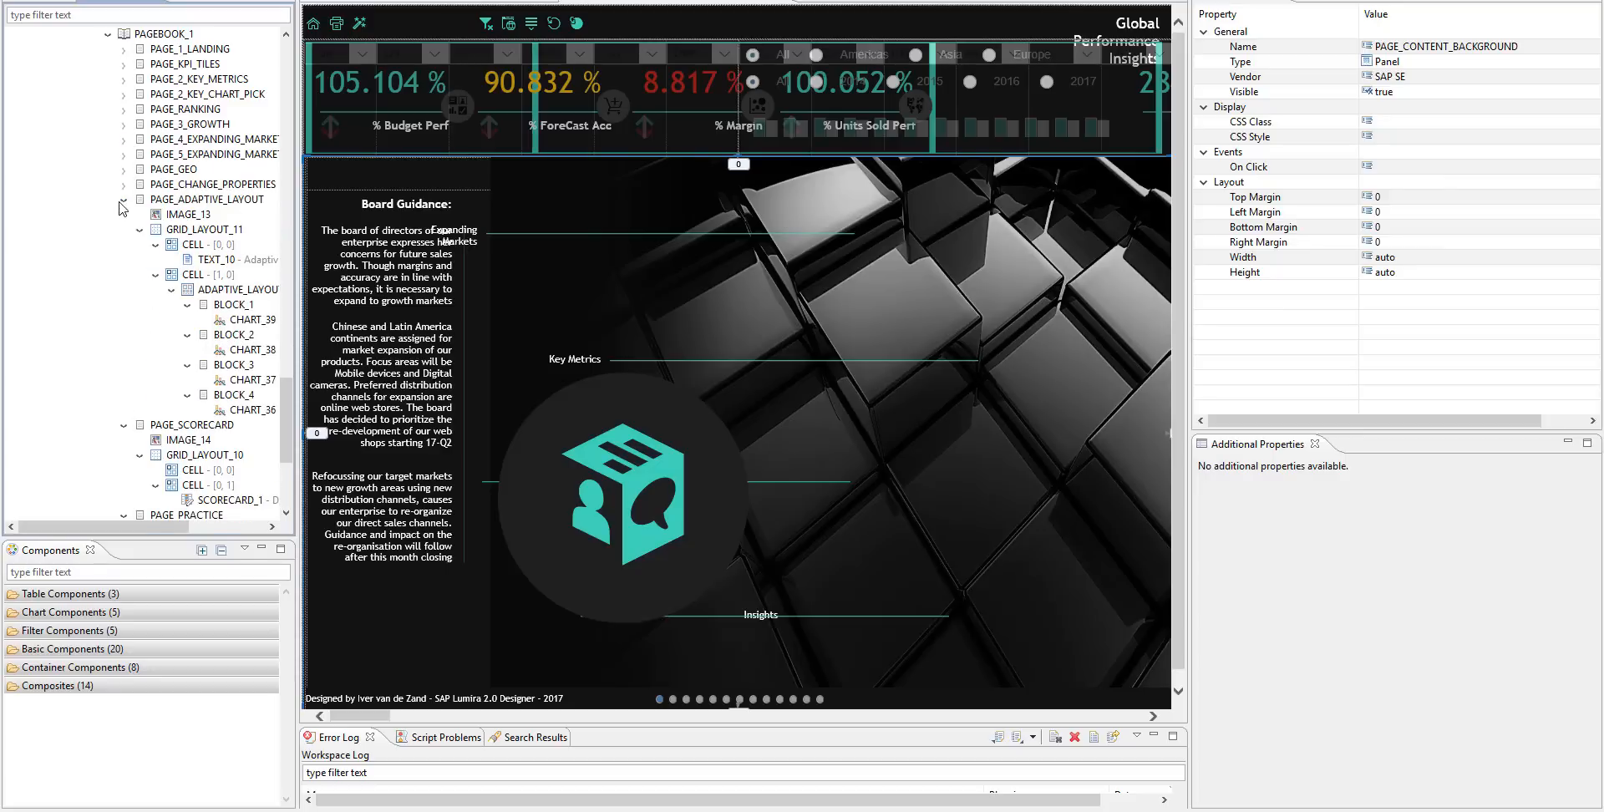
click(123, 216)
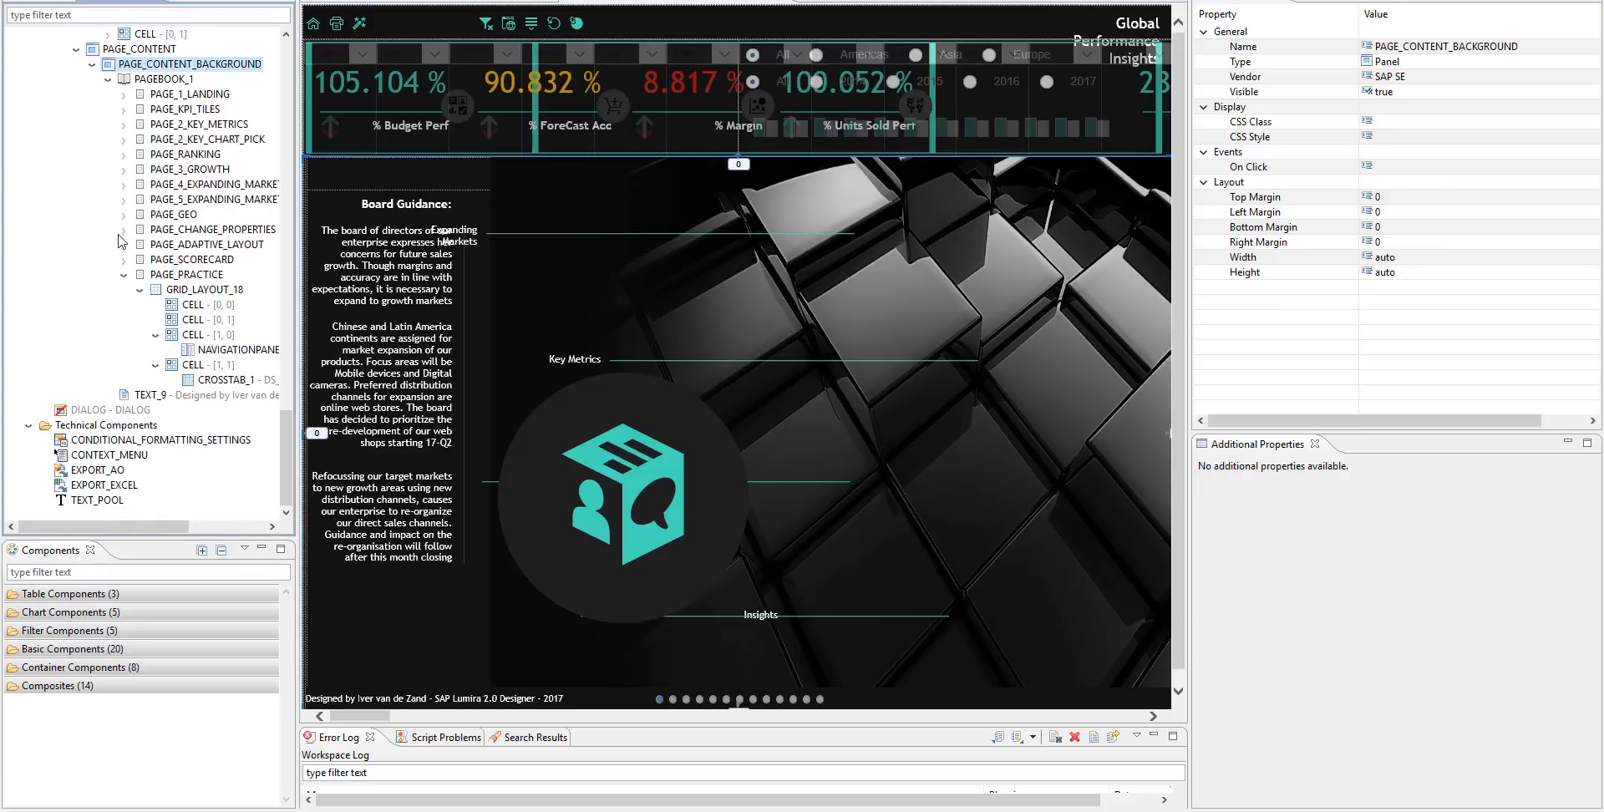
click(124, 277)
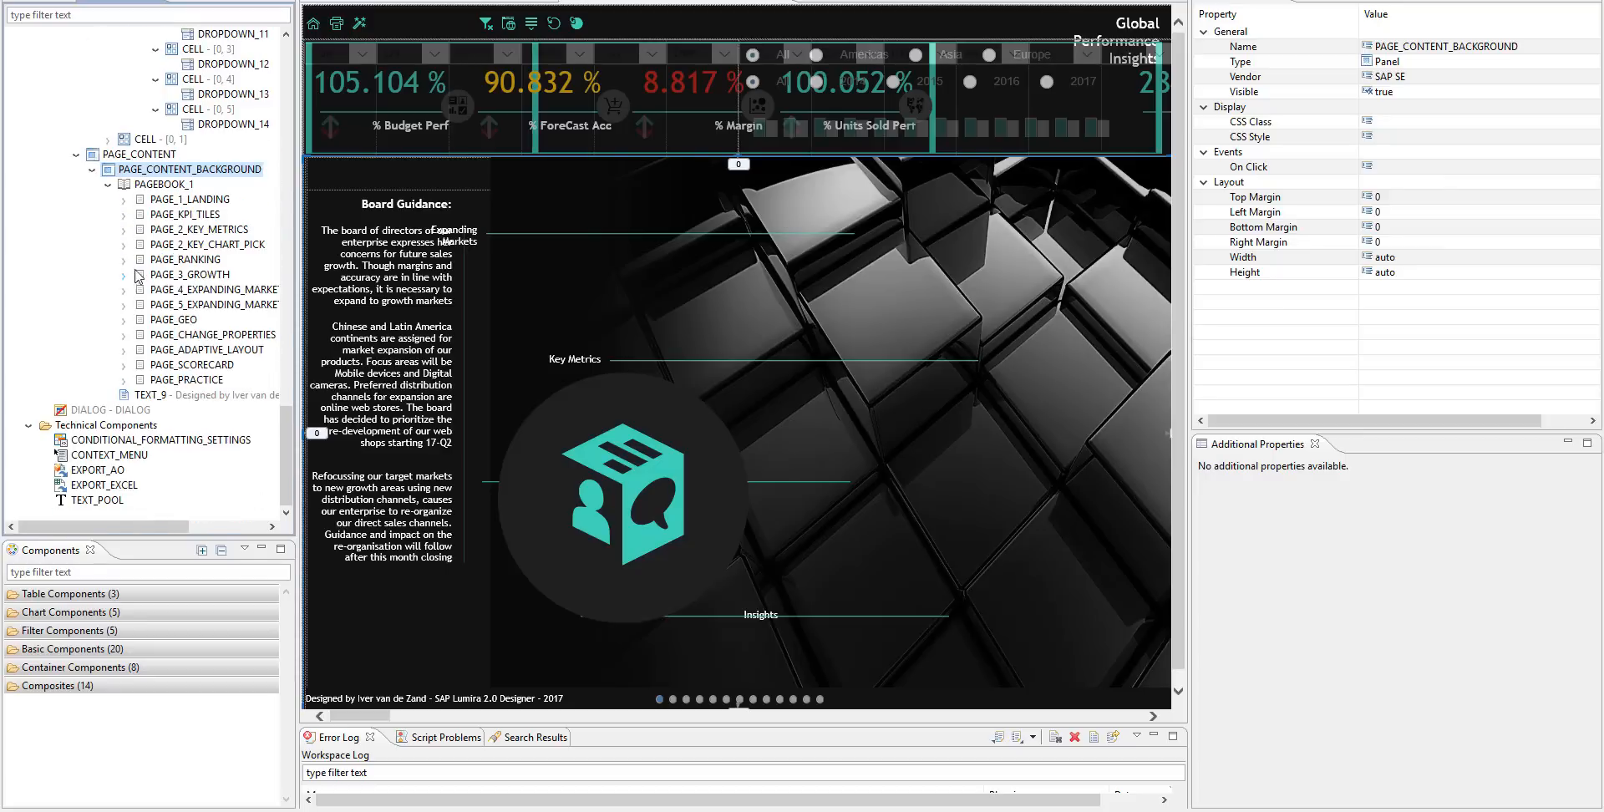
- Inspect the properties of PAGEBOOK_1 and its first page, PAGE_1_LANDING, with the landing page's contents expanded
click(183, 187)
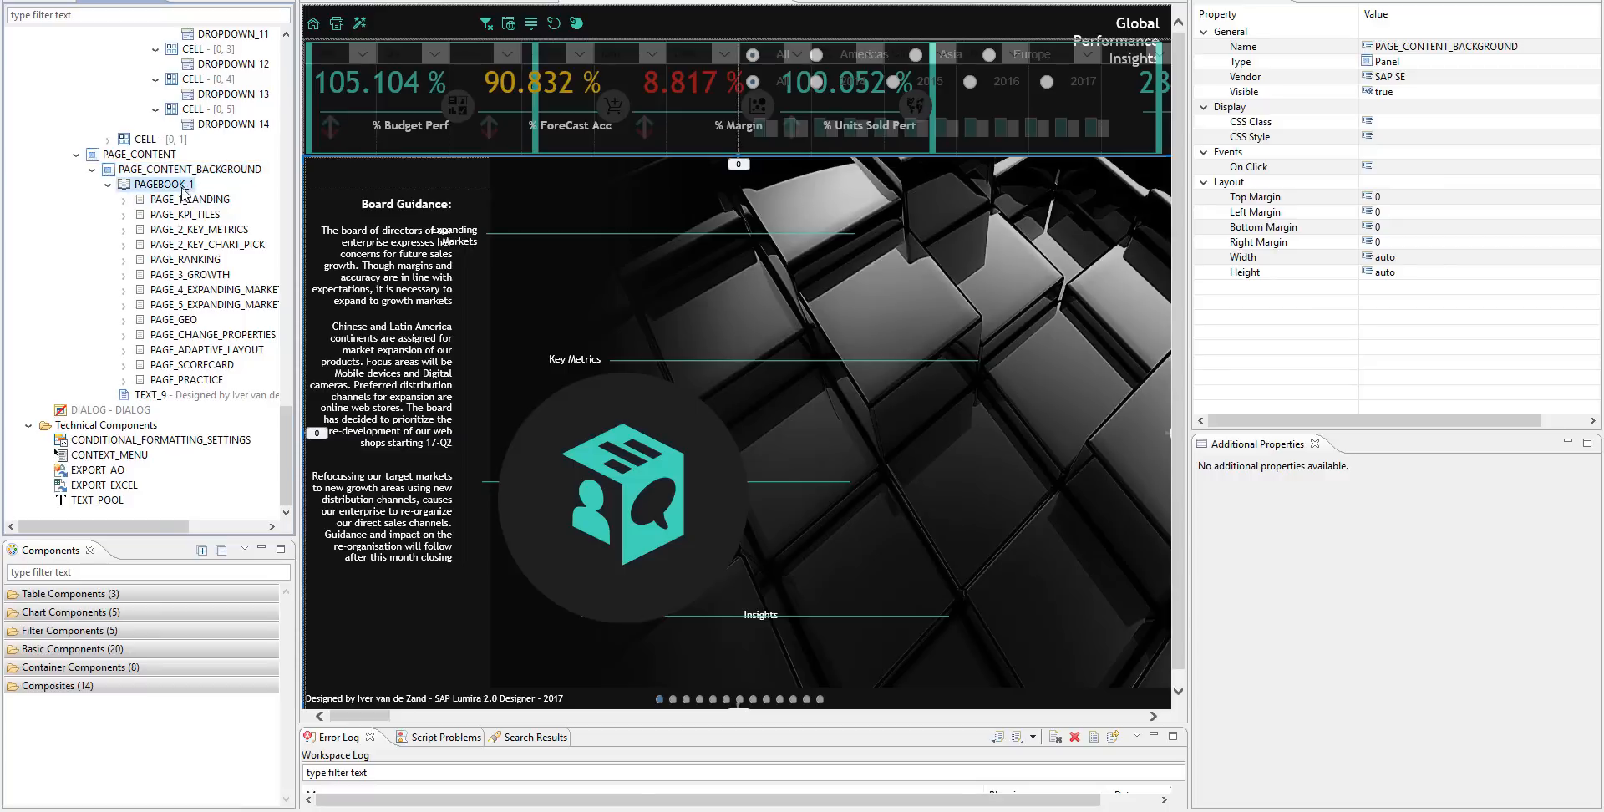
click(124, 201)
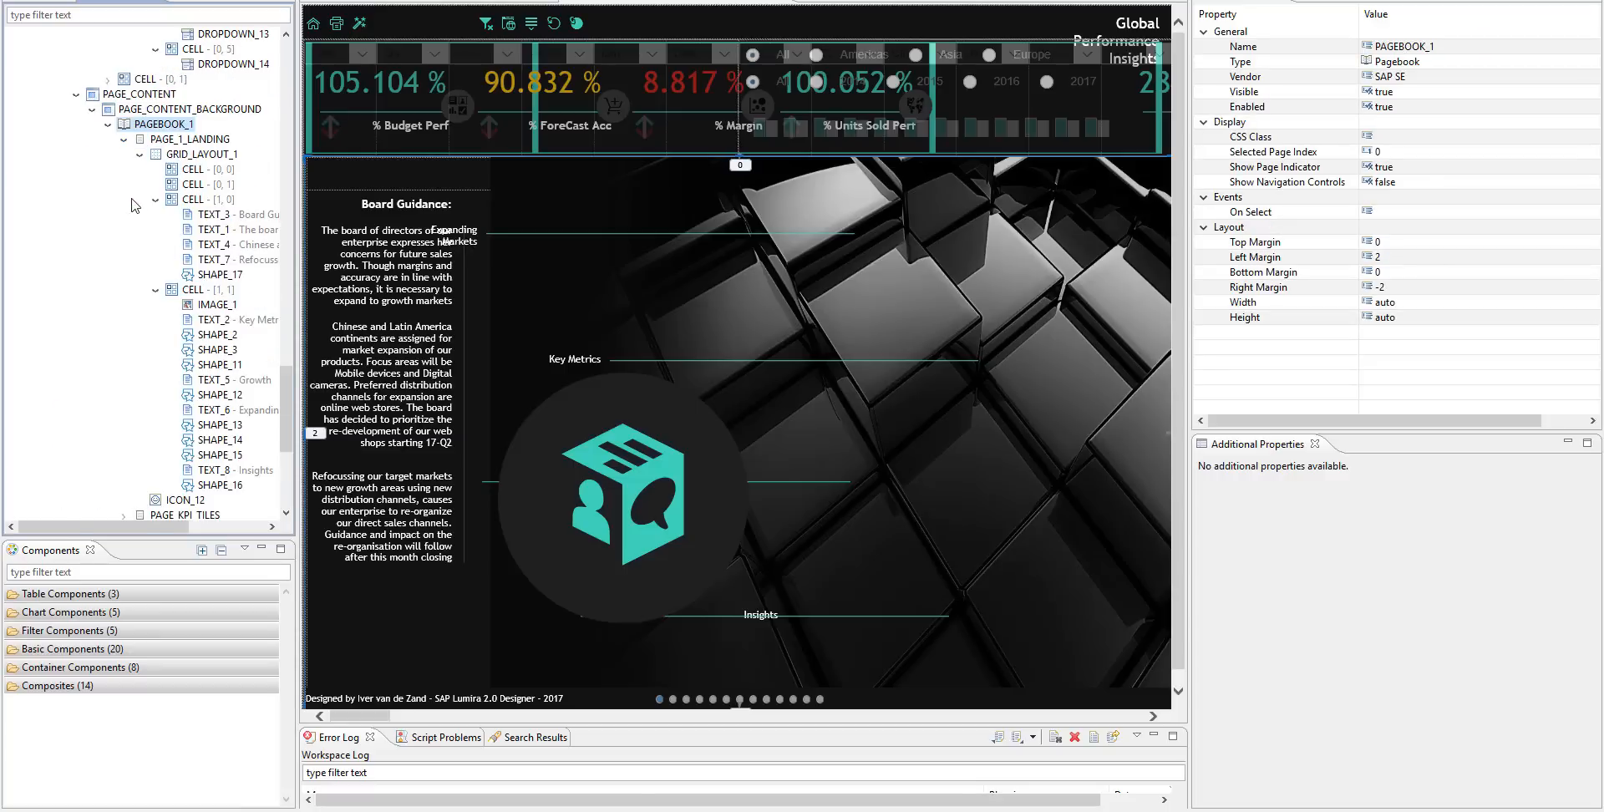
click(175, 140)
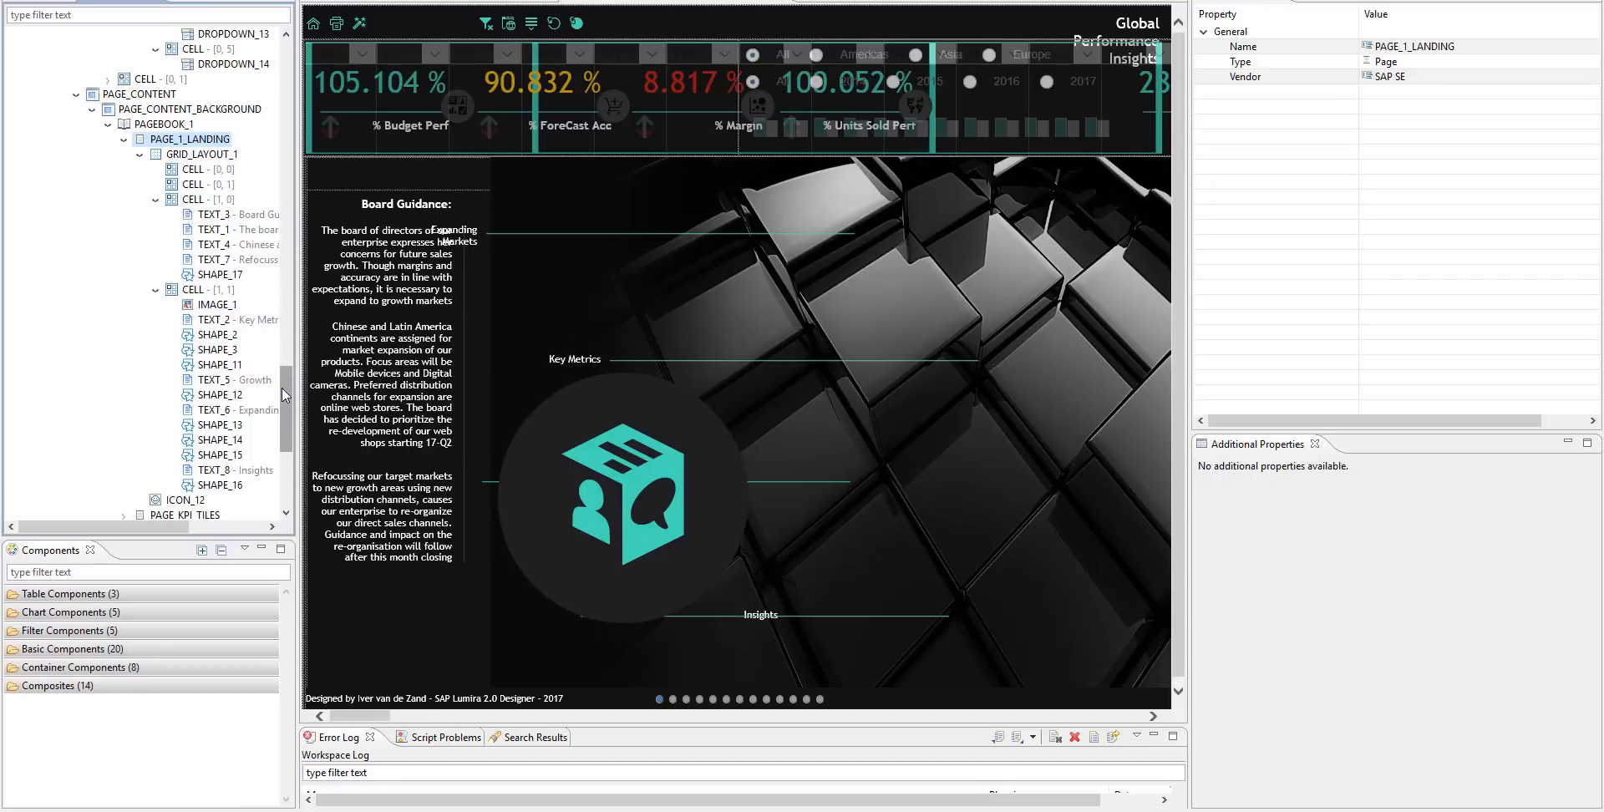
- Display PAGE_KPI_TILES on the canvas and examine the row heights and column widths of its grid, GRID_LAYOUT_16
scroll(283, 387, down, 2)
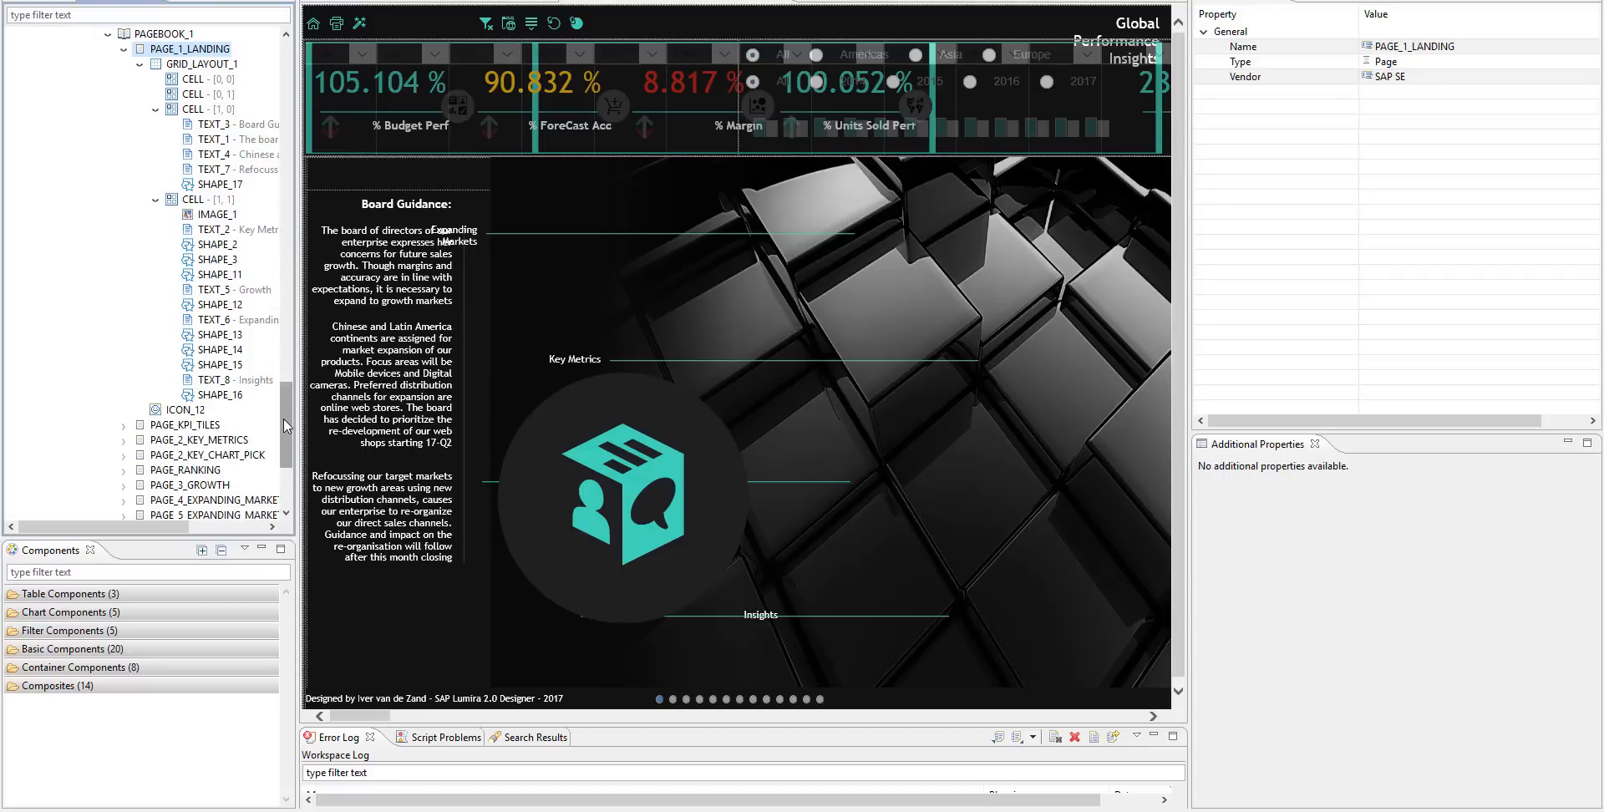
drag(283, 418, 287, 444)
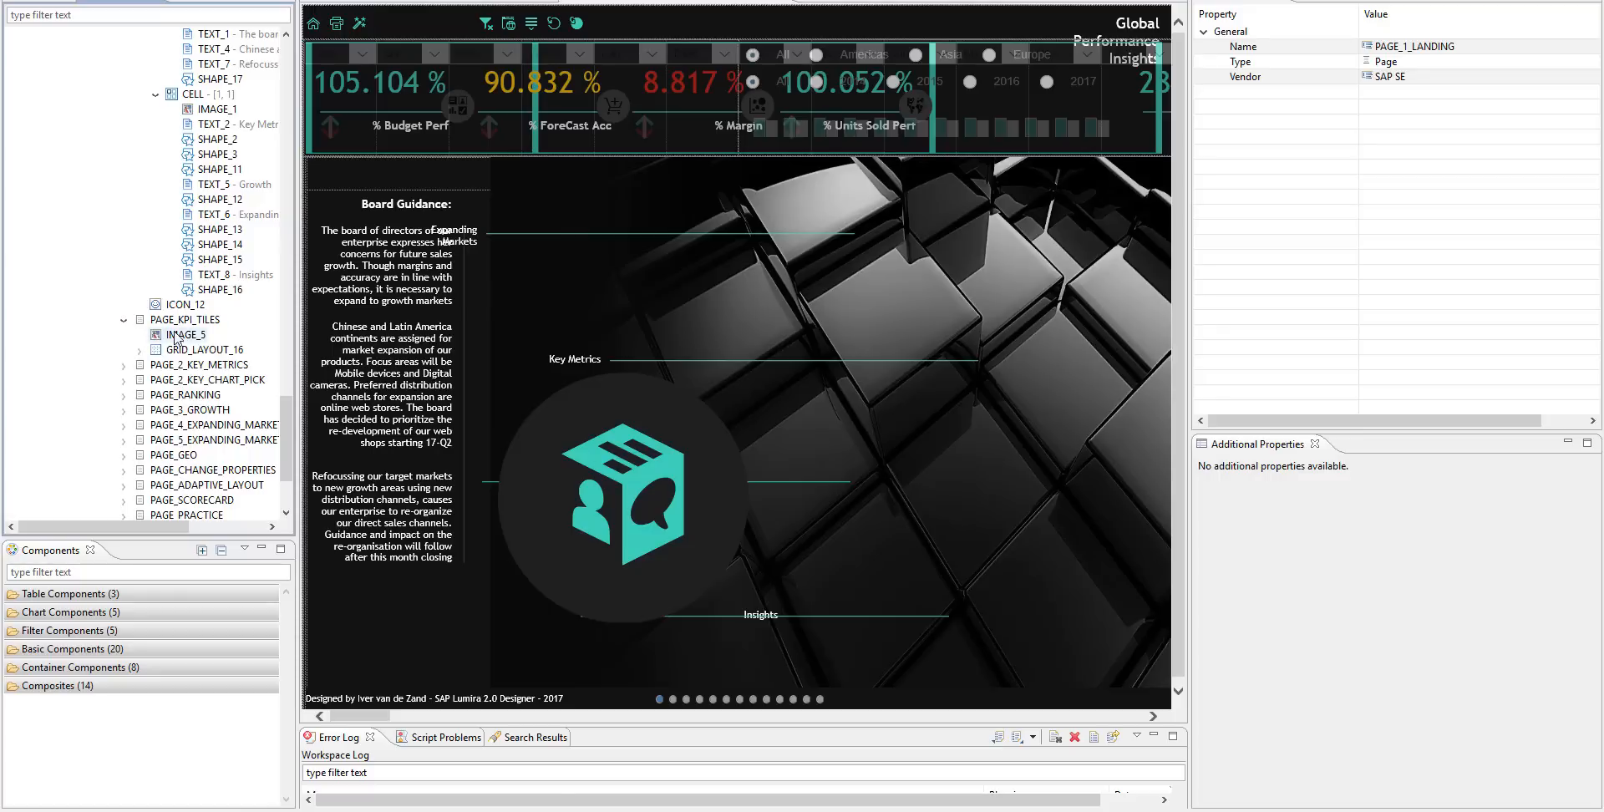
double_click(179, 323)
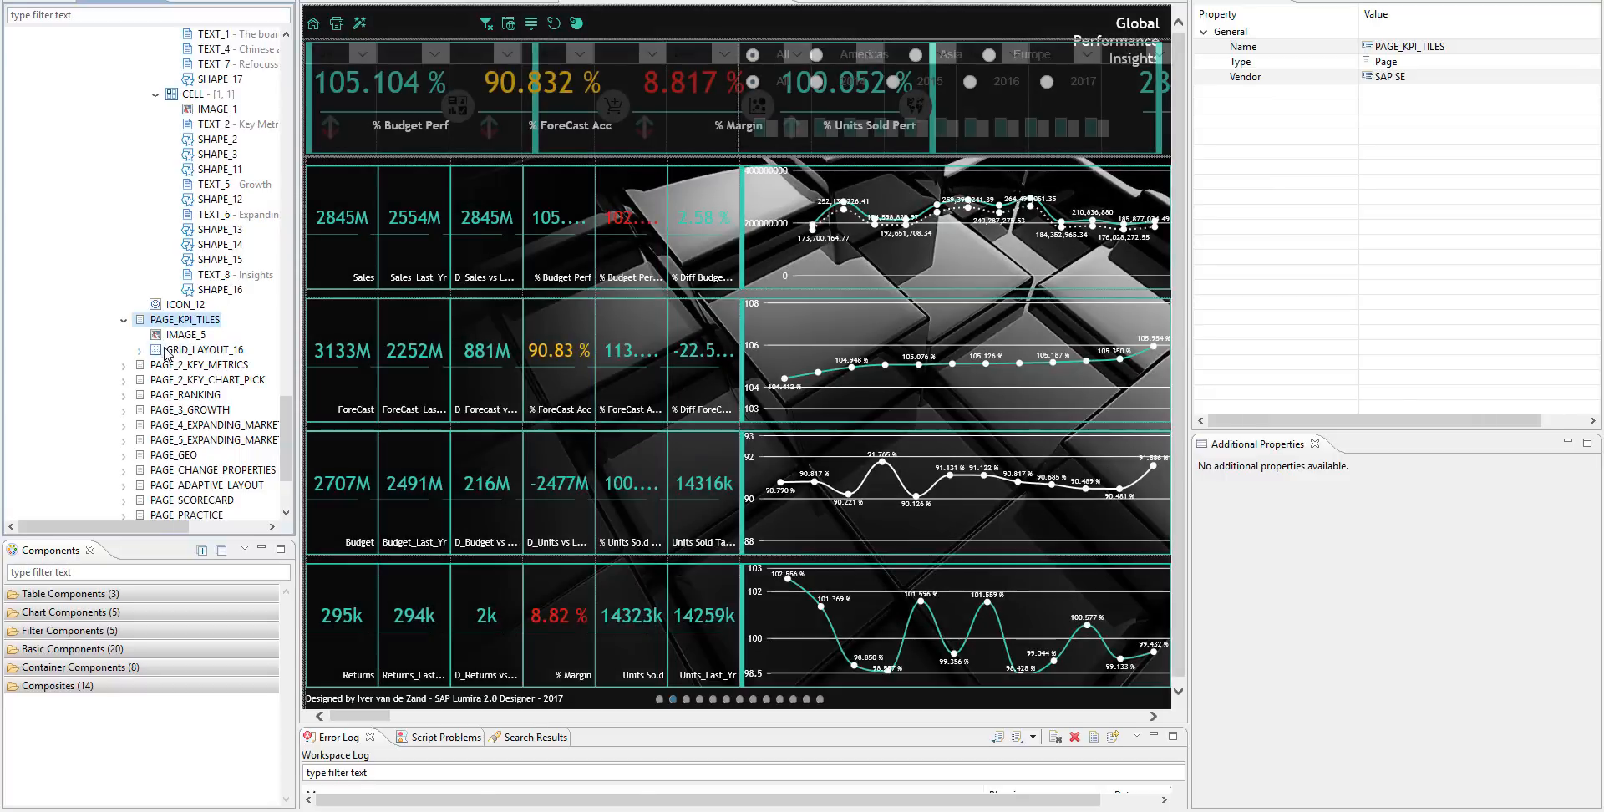
click(201, 349)
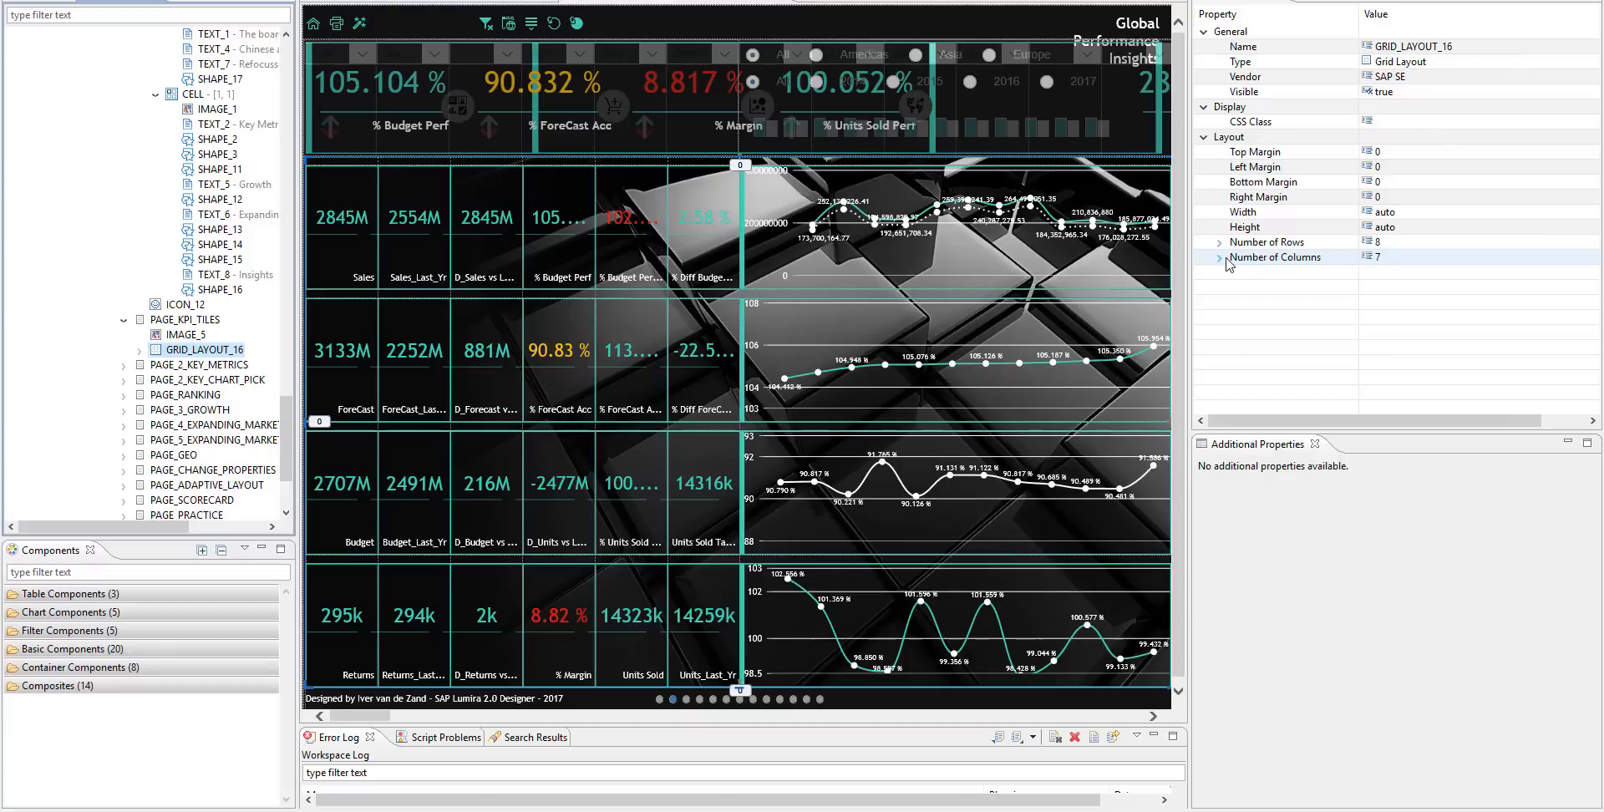
click(1219, 258)
click(1219, 242)
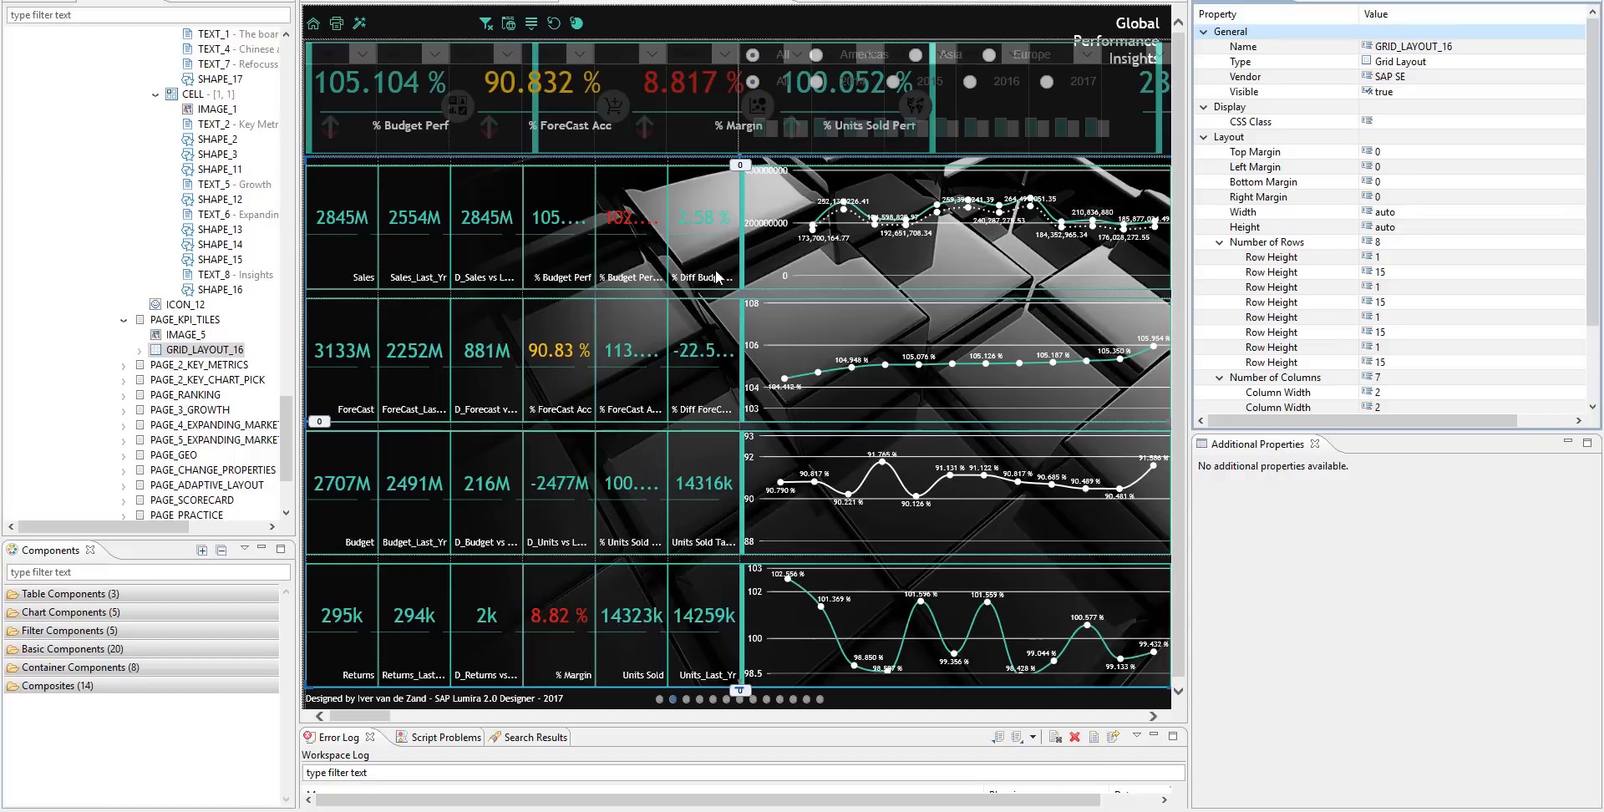
- Expand the cells of GRID_LAYOUT_16 and show the properties of CHART_41, the Sales tile chart
click(139, 351)
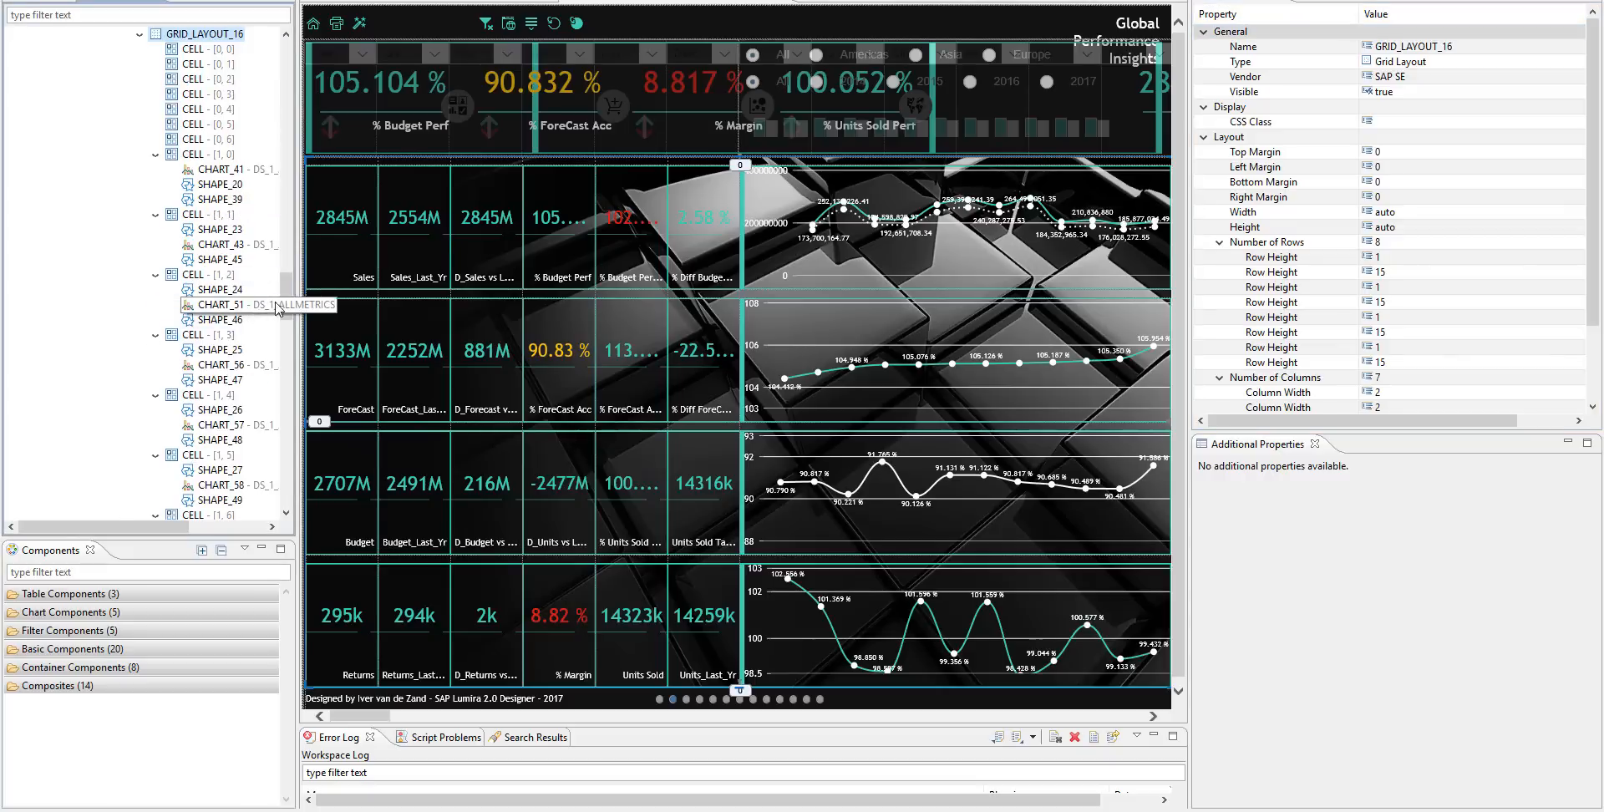
scroll(284, 289, up, 3)
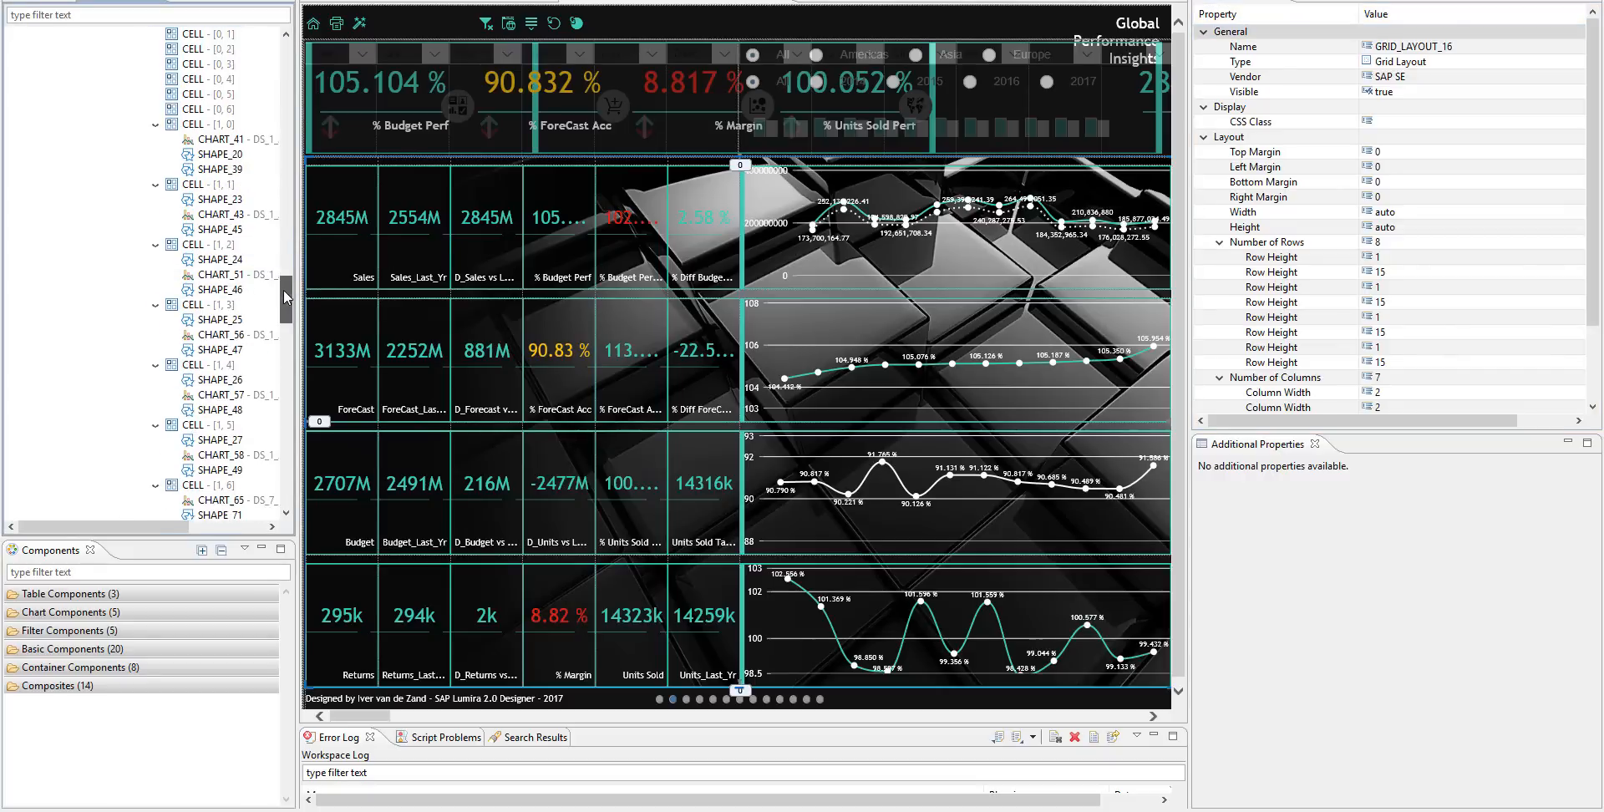
scroll(281, 283, down, 1)
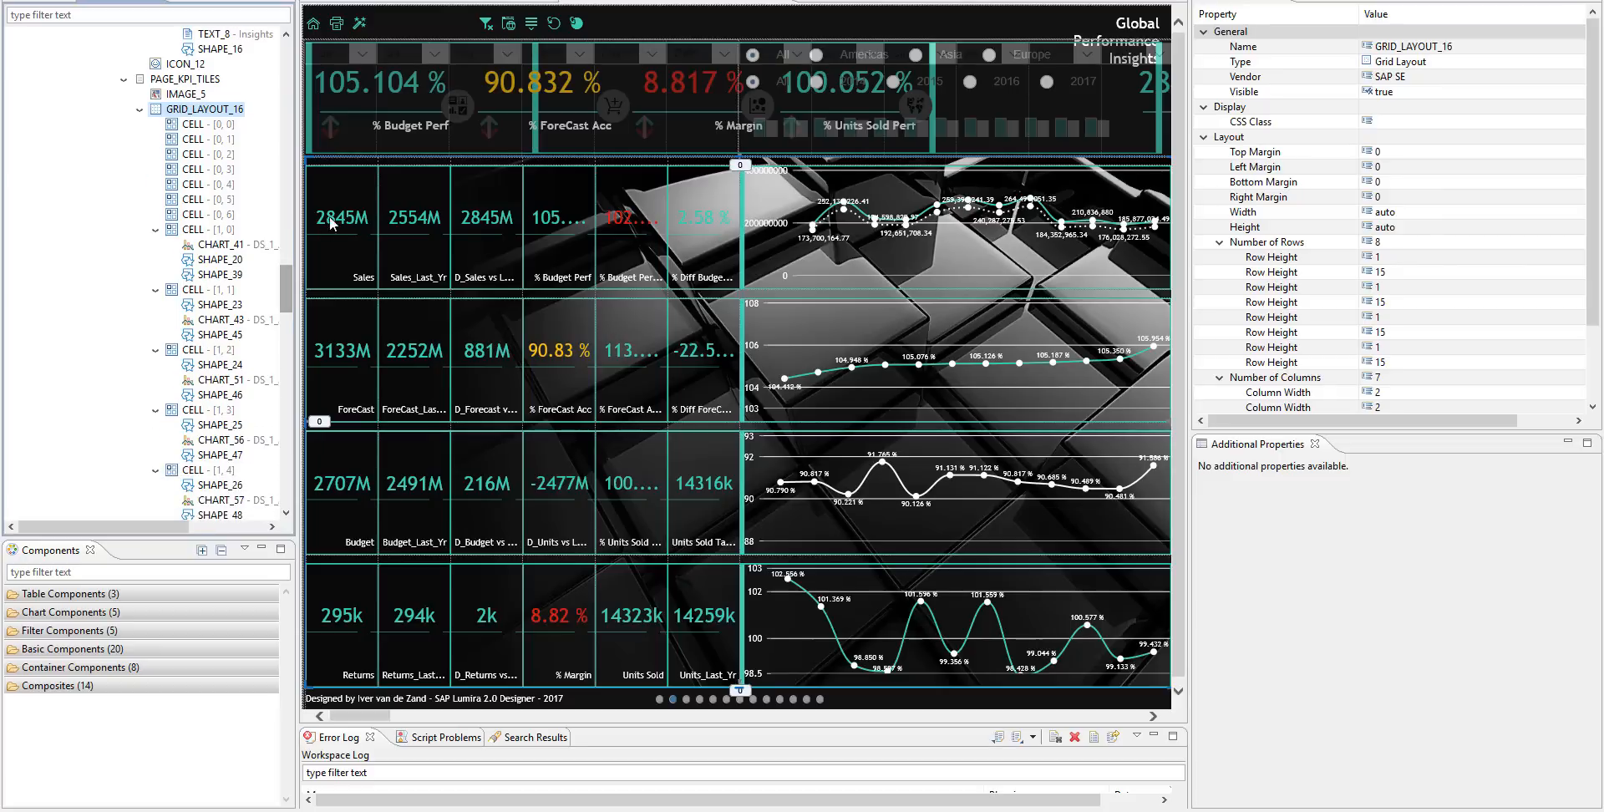
click(242, 245)
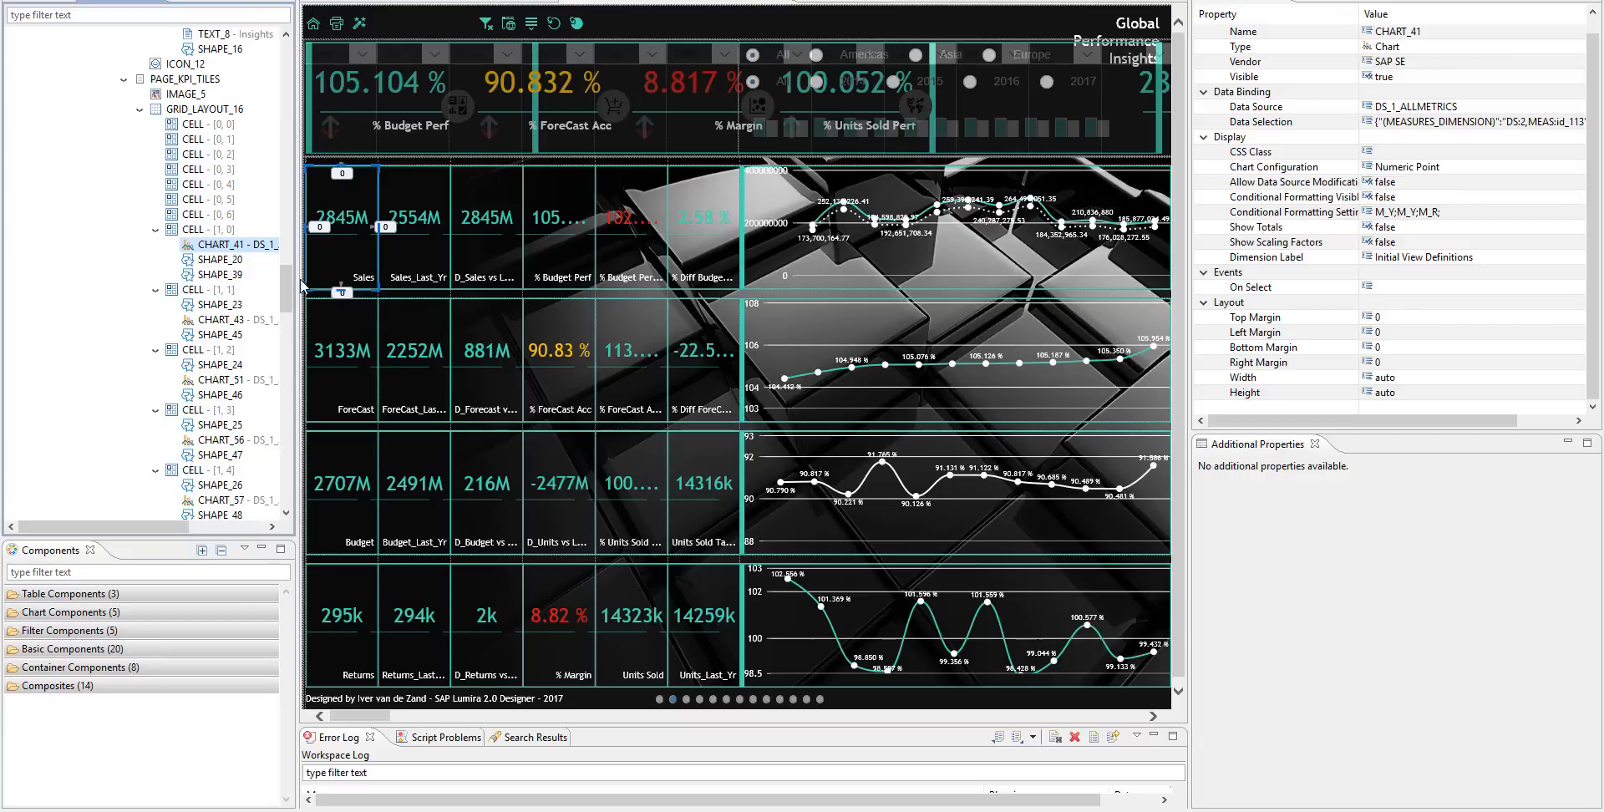
drag(288, 289, 289, 291)
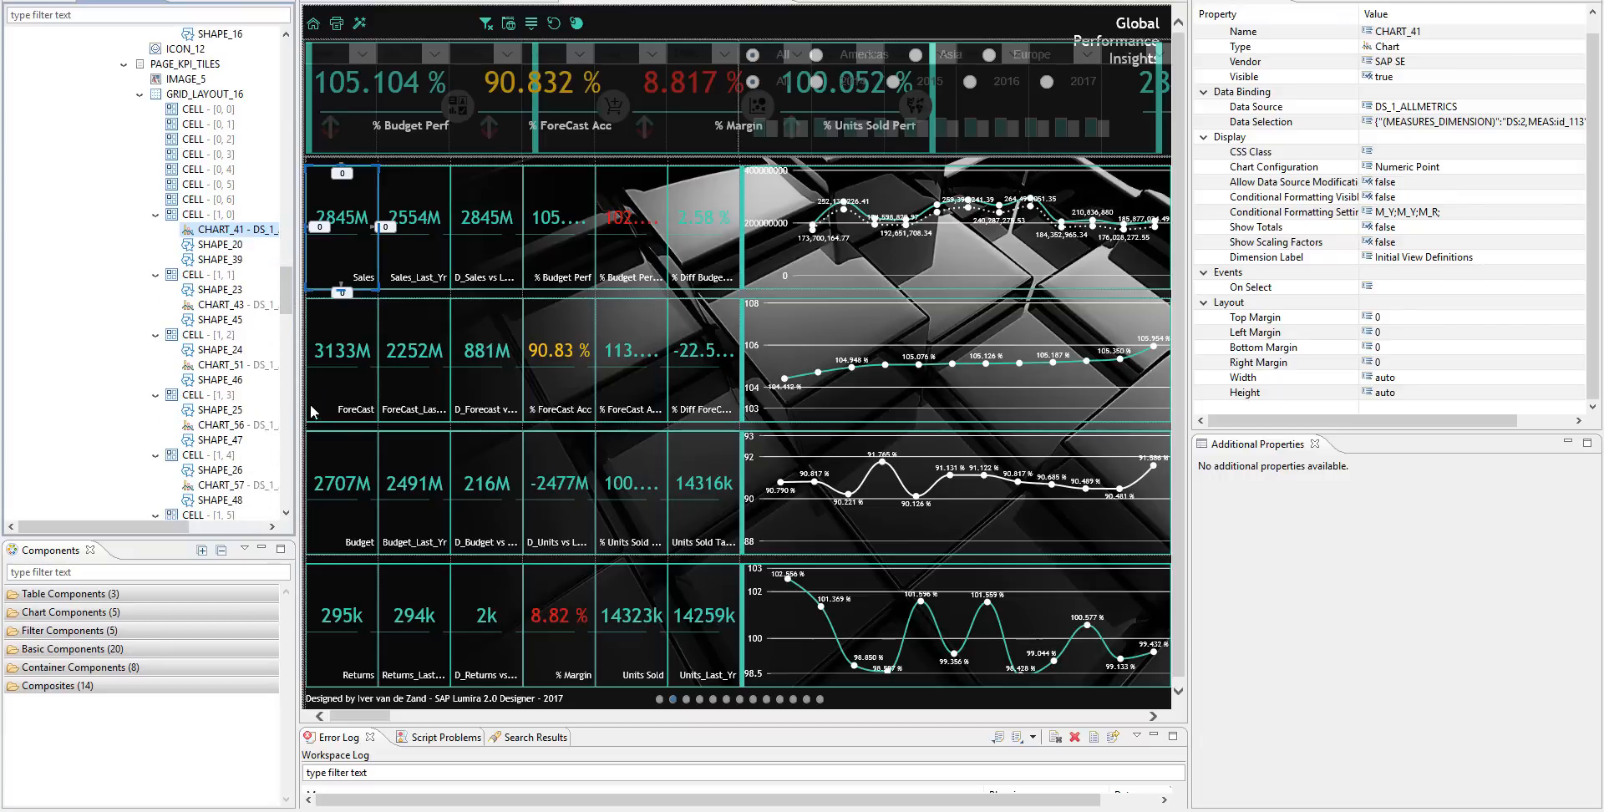
- Collapse GRID_LAYOUT_16, display PAGE_2_KEY_METRICS with its contents expanded, and inspect its GRID_LAYOUT_5
click(140, 96)
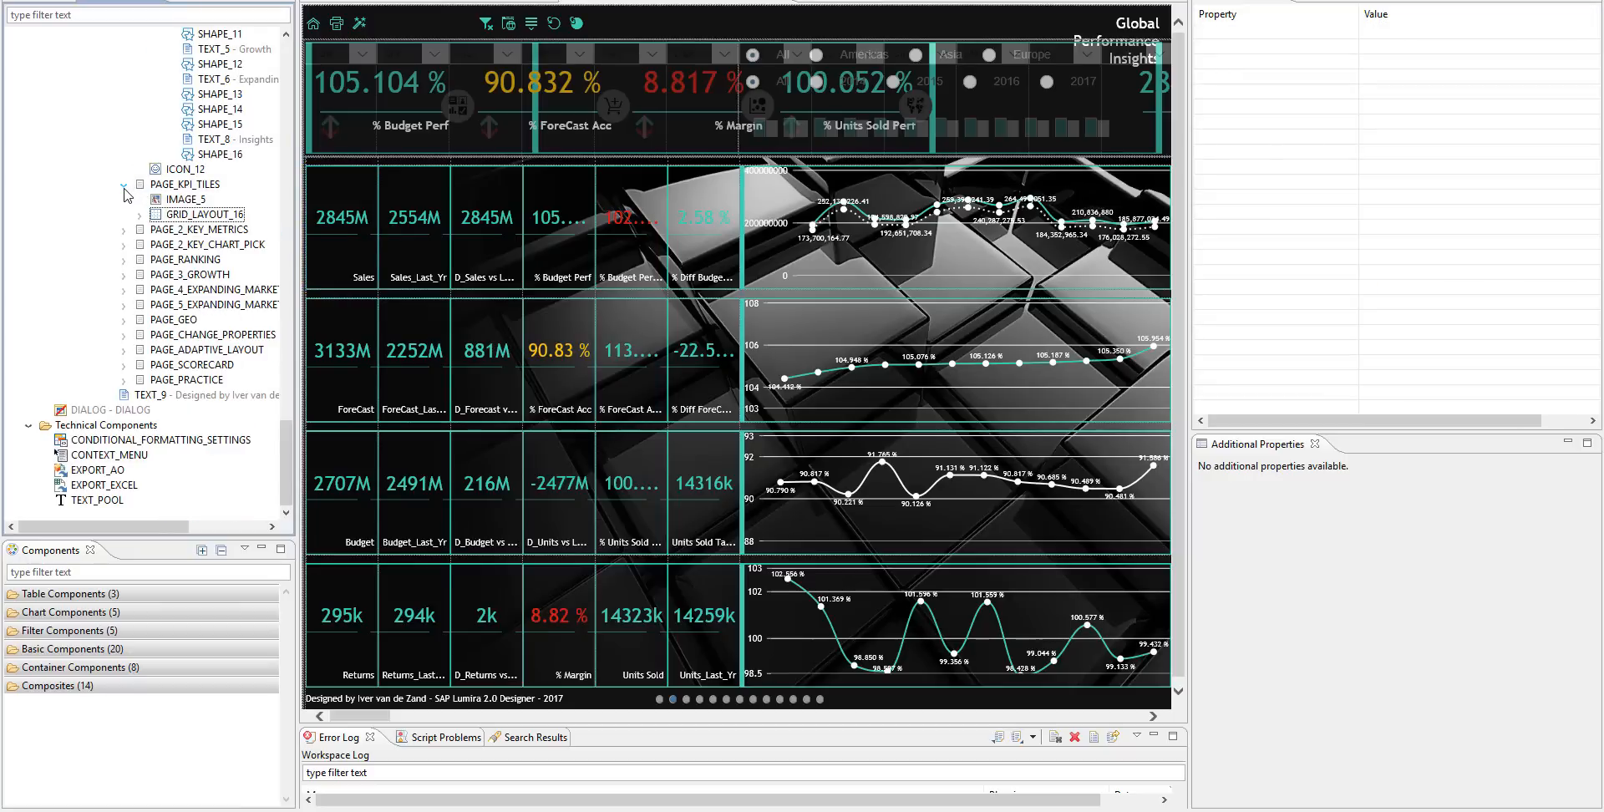
click(125, 232)
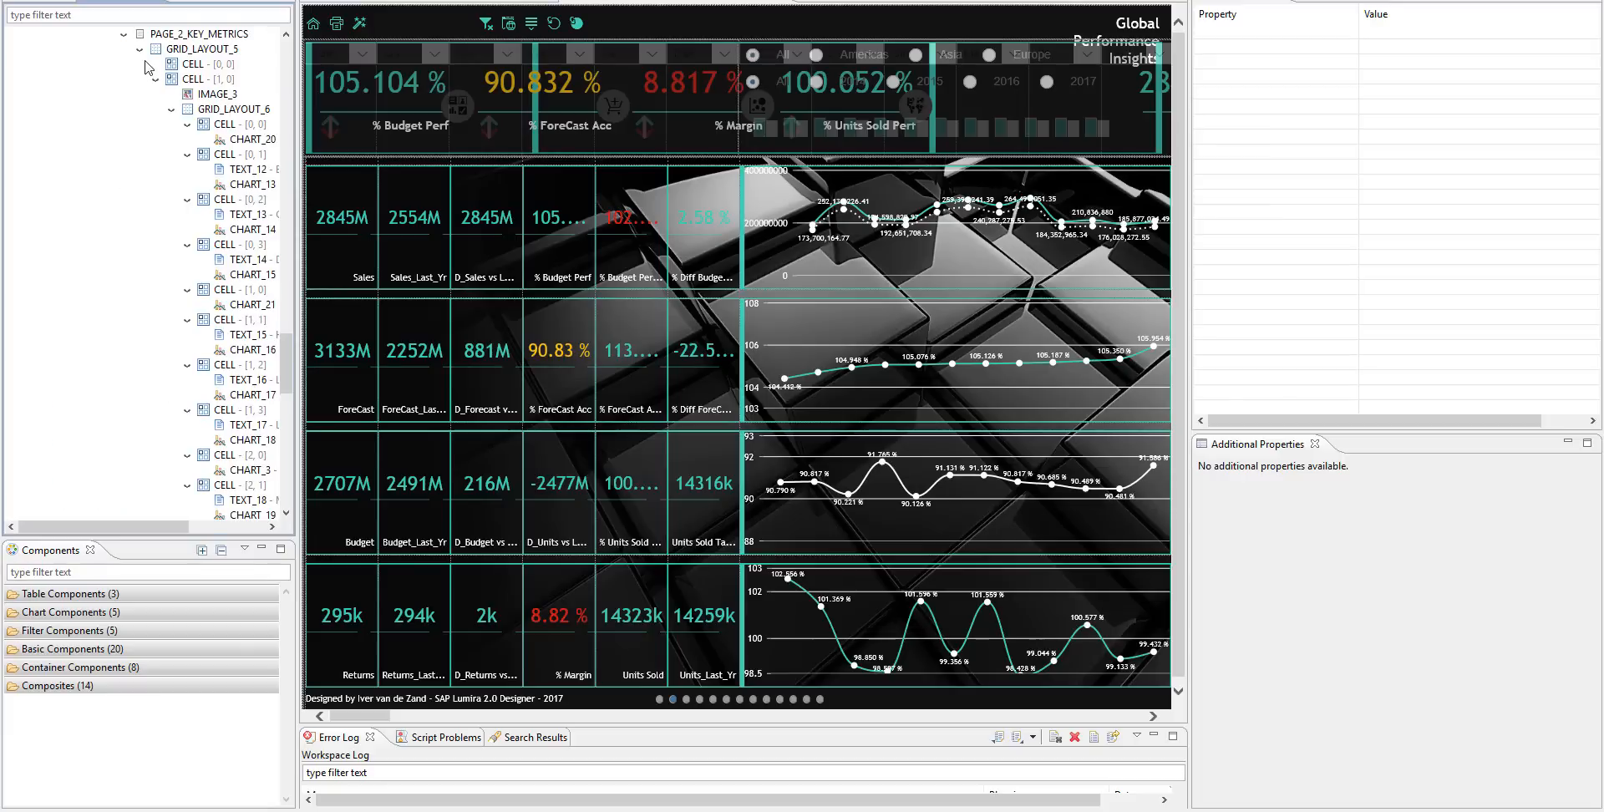
click(184, 35)
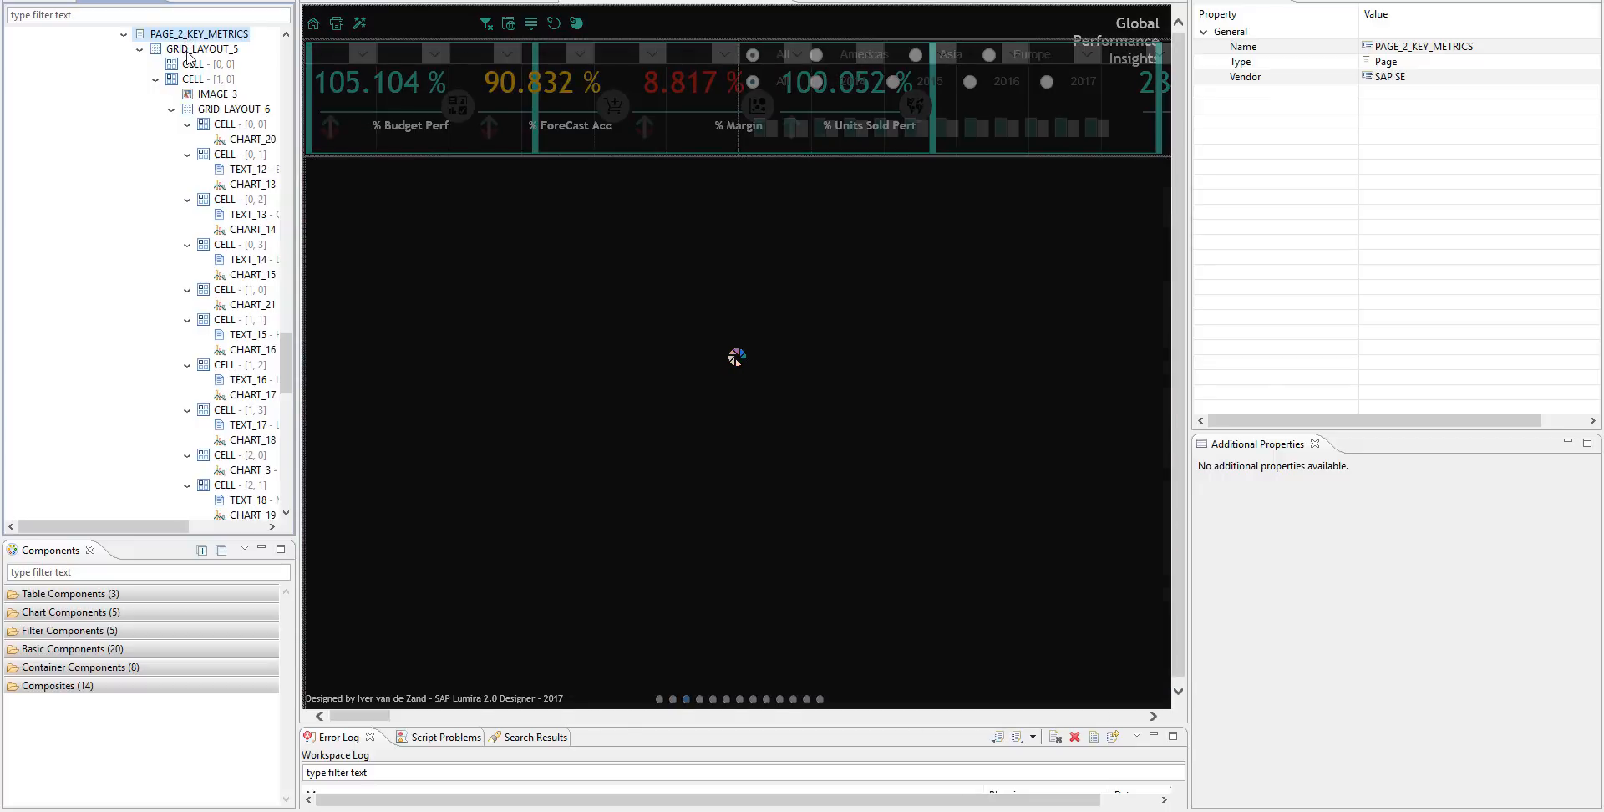
click(189, 51)
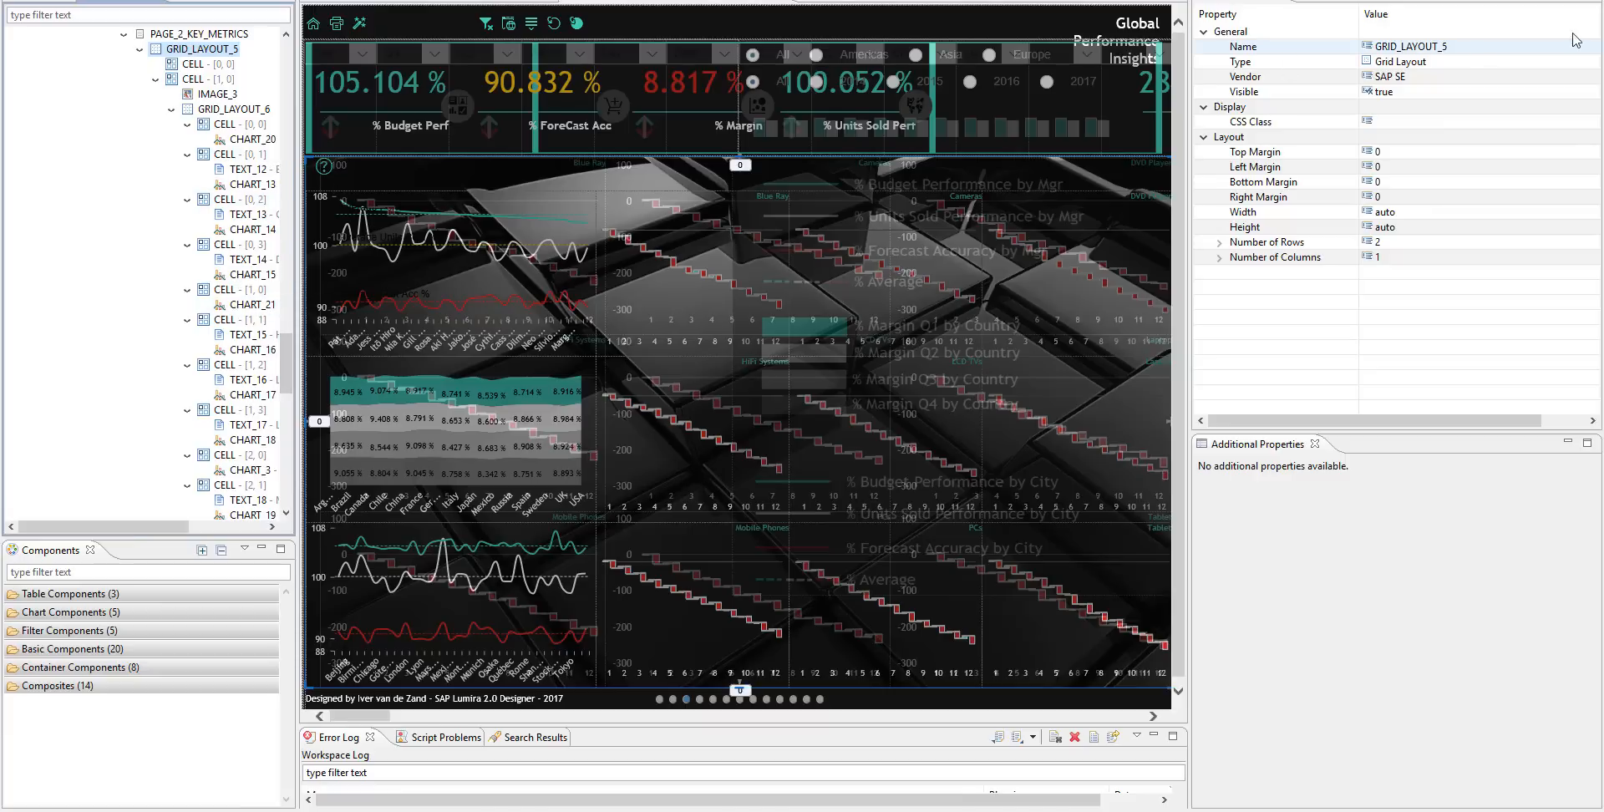
- Review the Line settings in the chart configuration of CHART_20 and leave them without applying changes
click(451, 273)
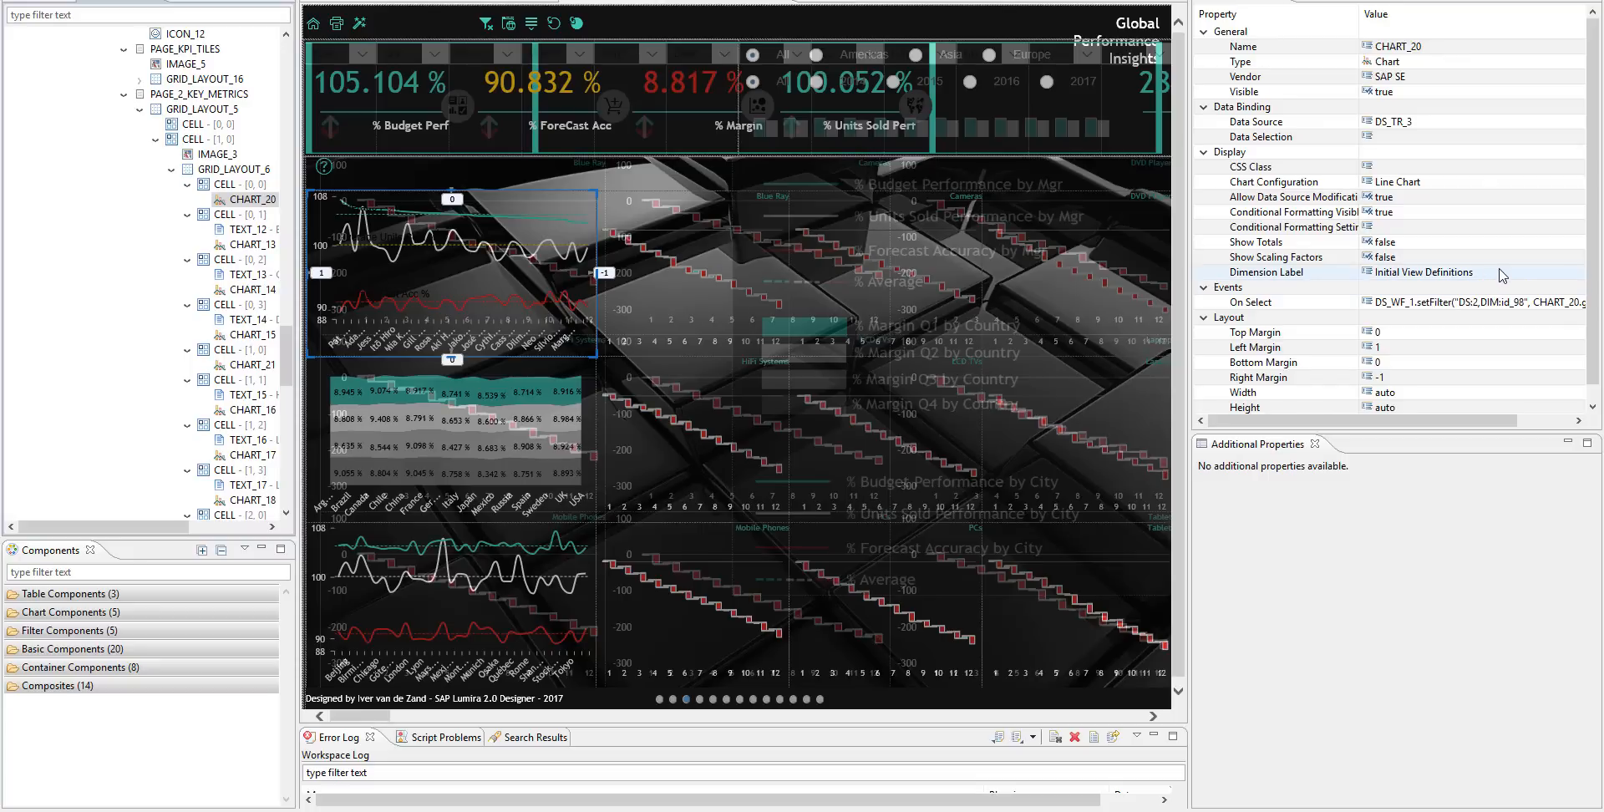
click(1480, 184)
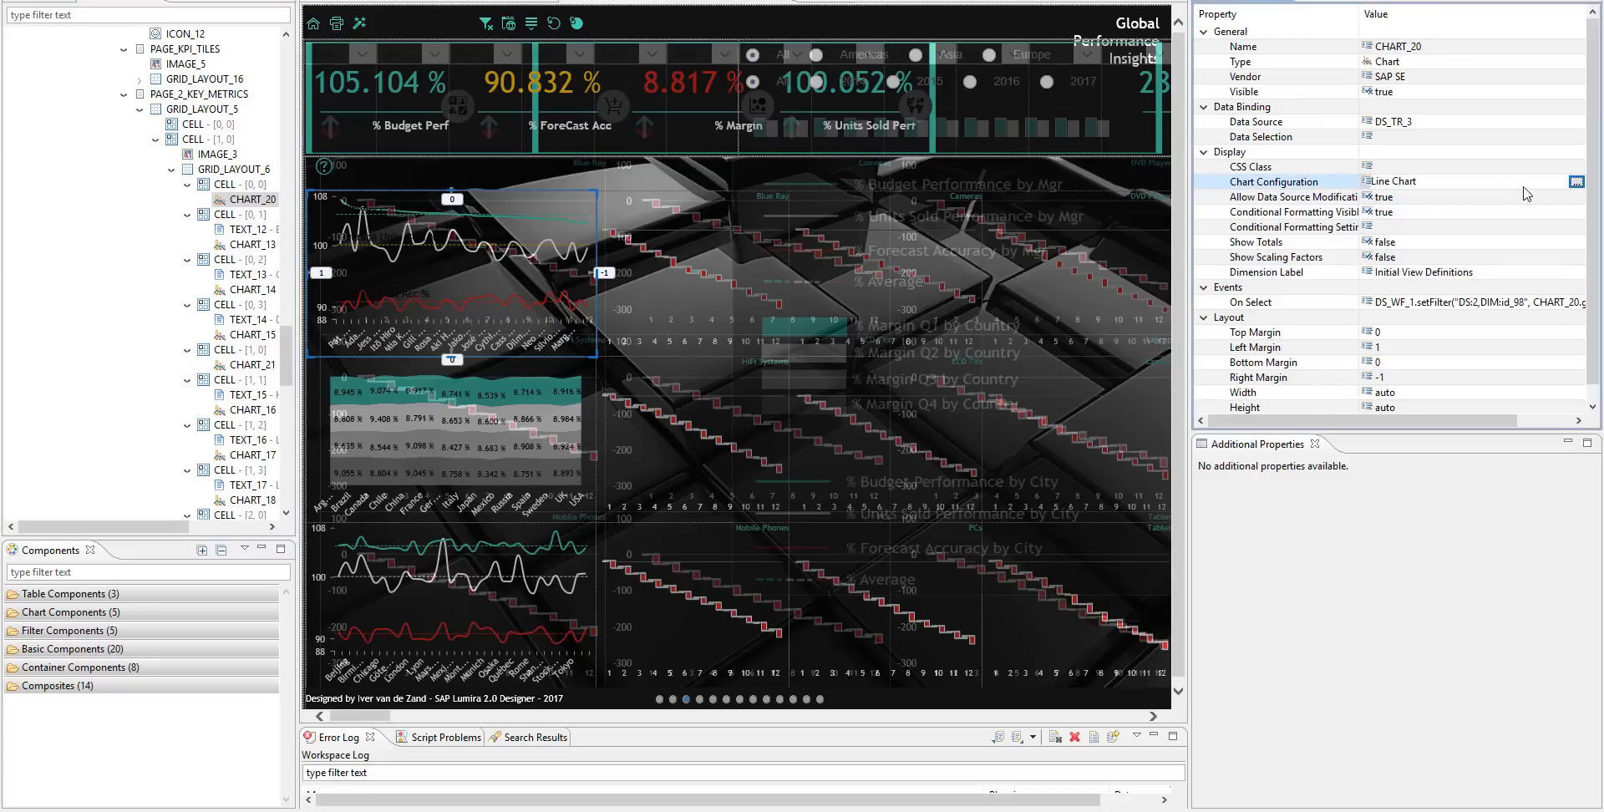
click(1577, 181)
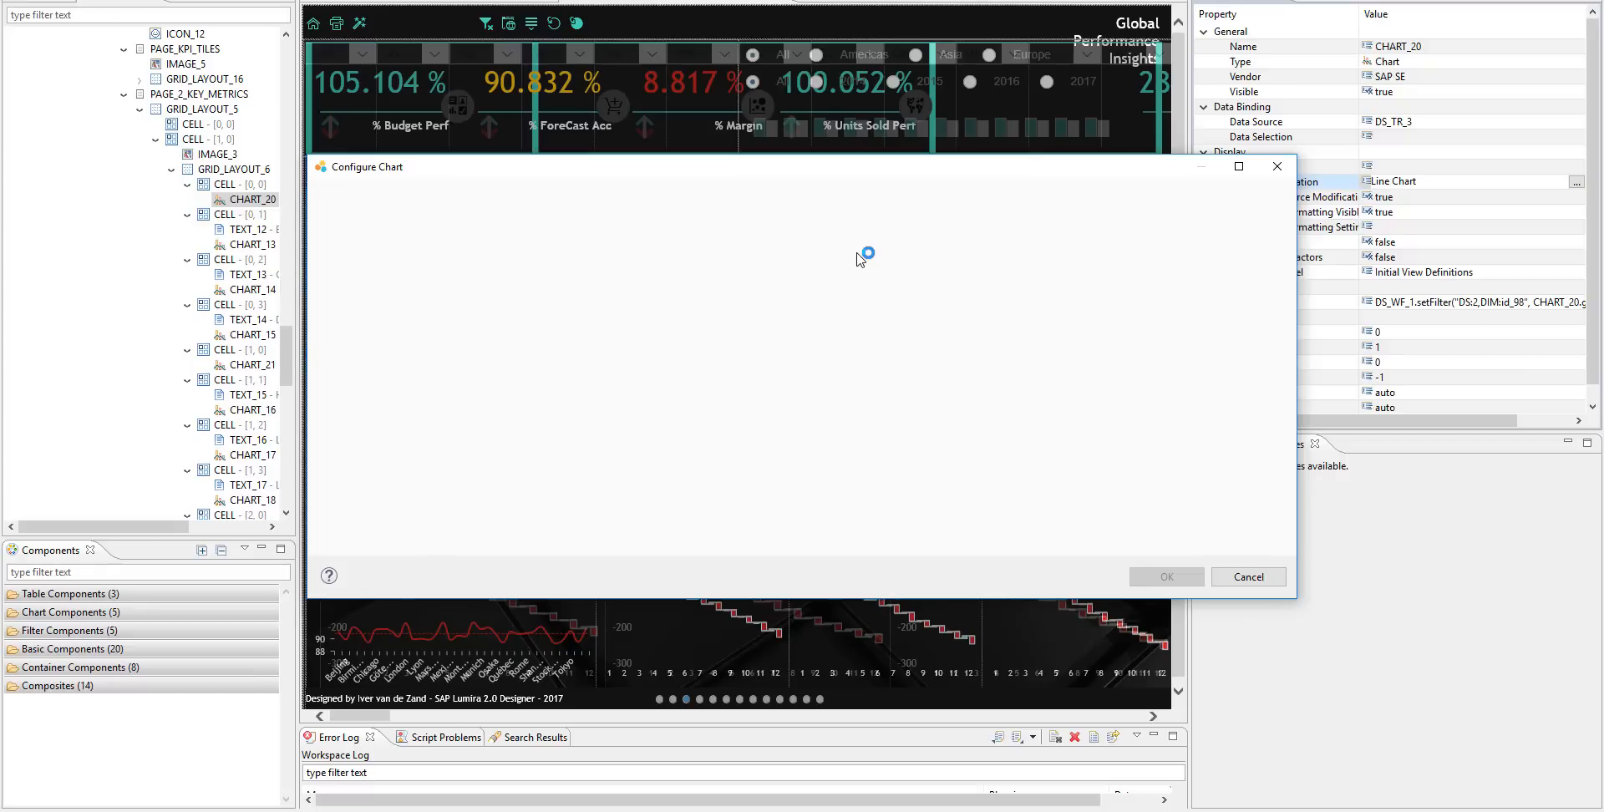
click(1181, 198)
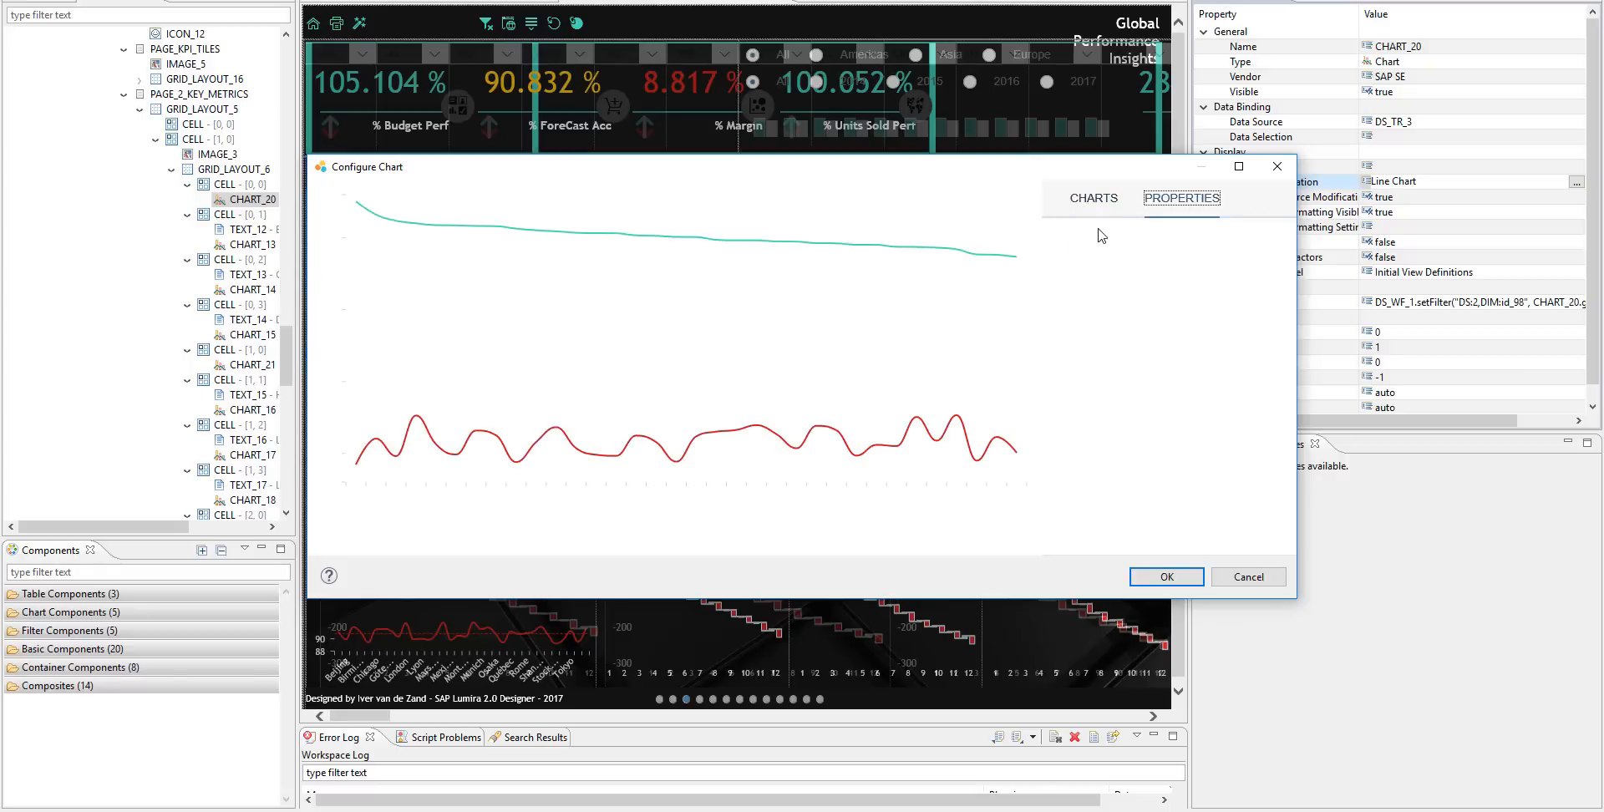
click(1240, 244)
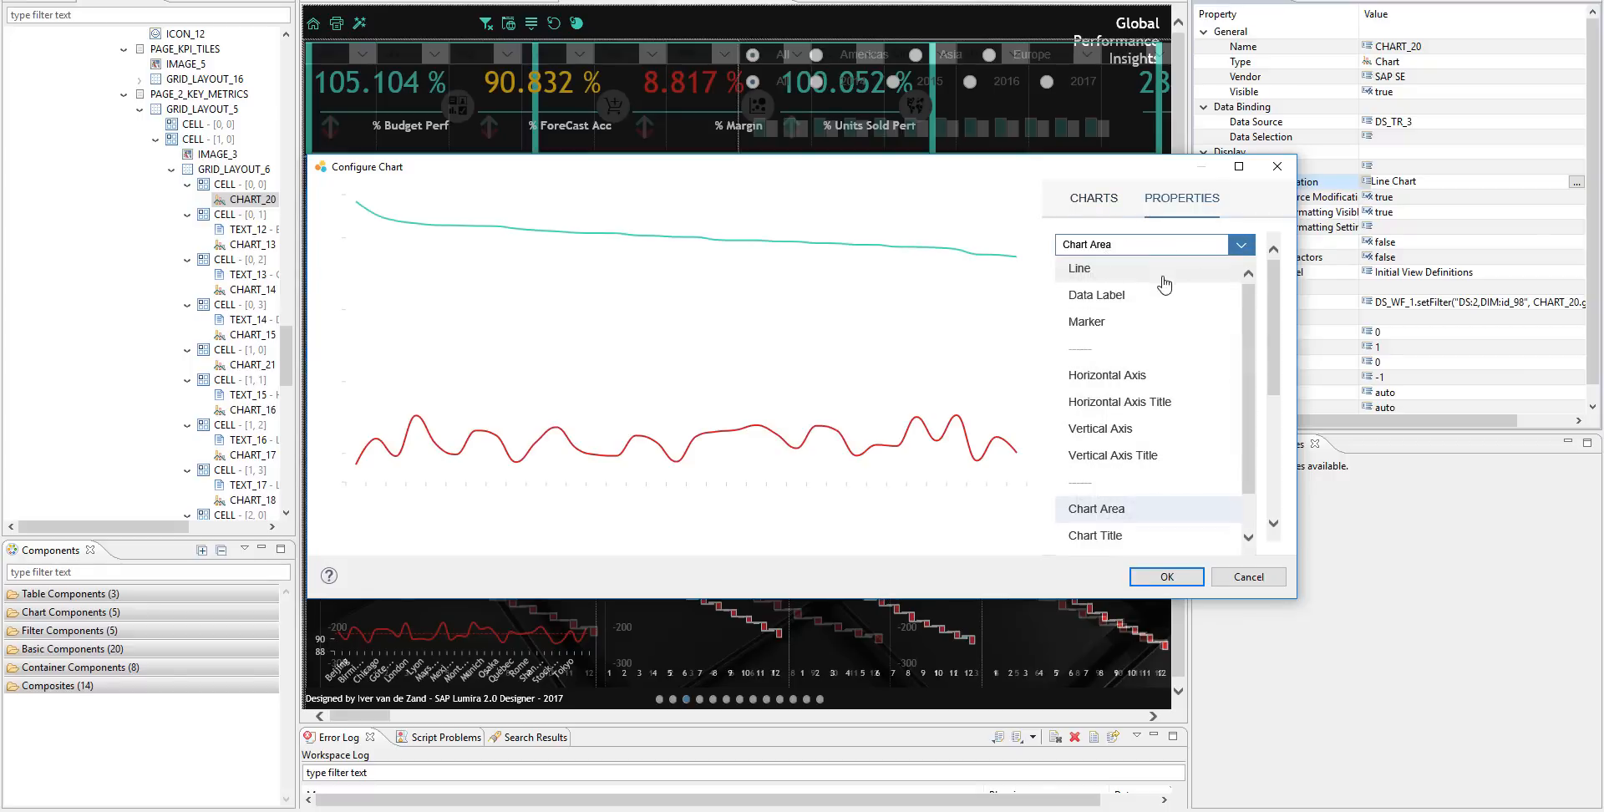
click(1079, 268)
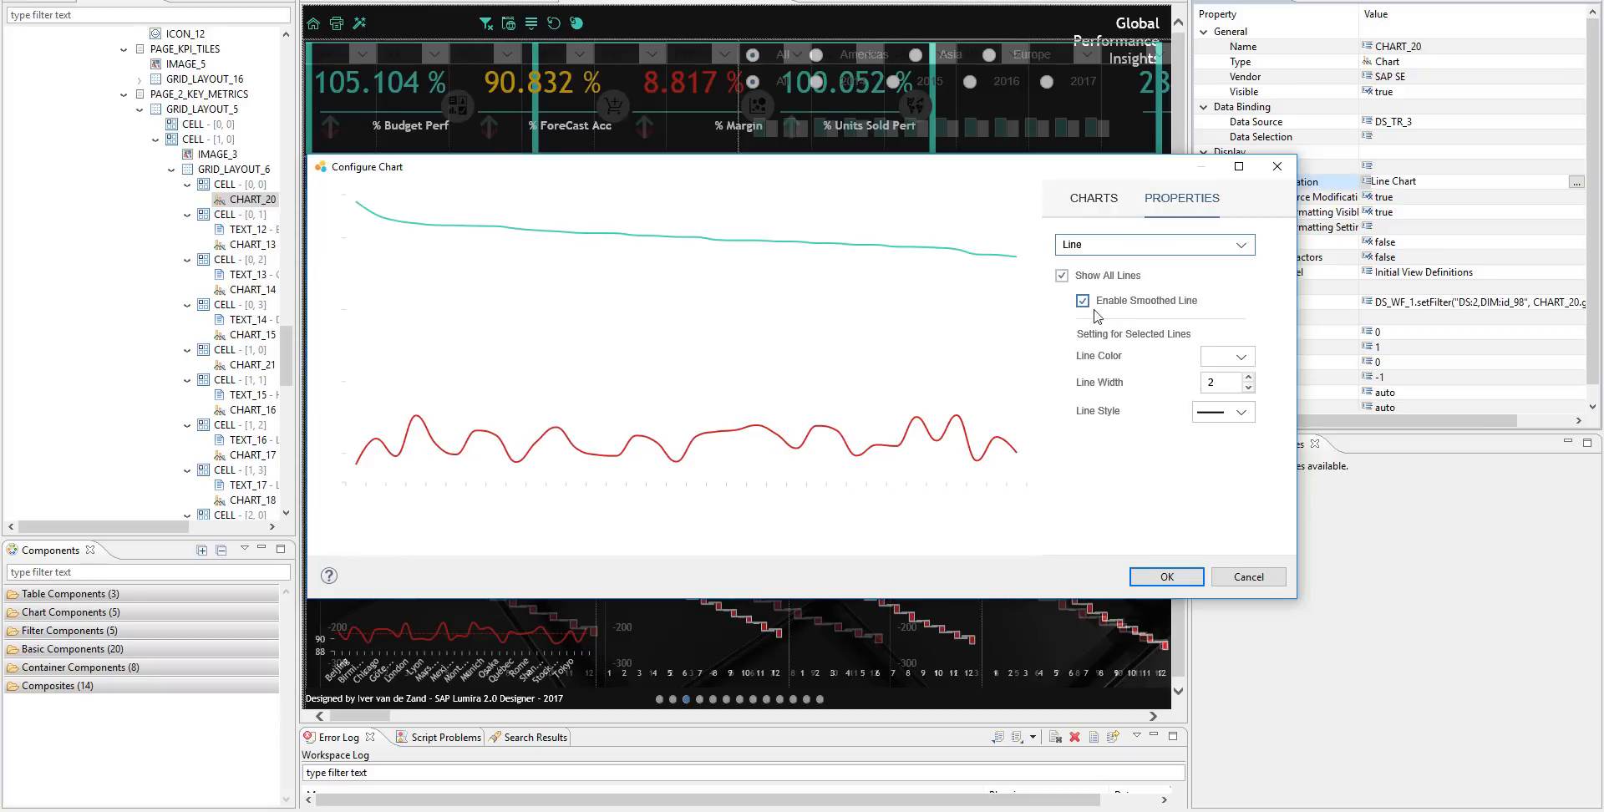
click(1249, 577)
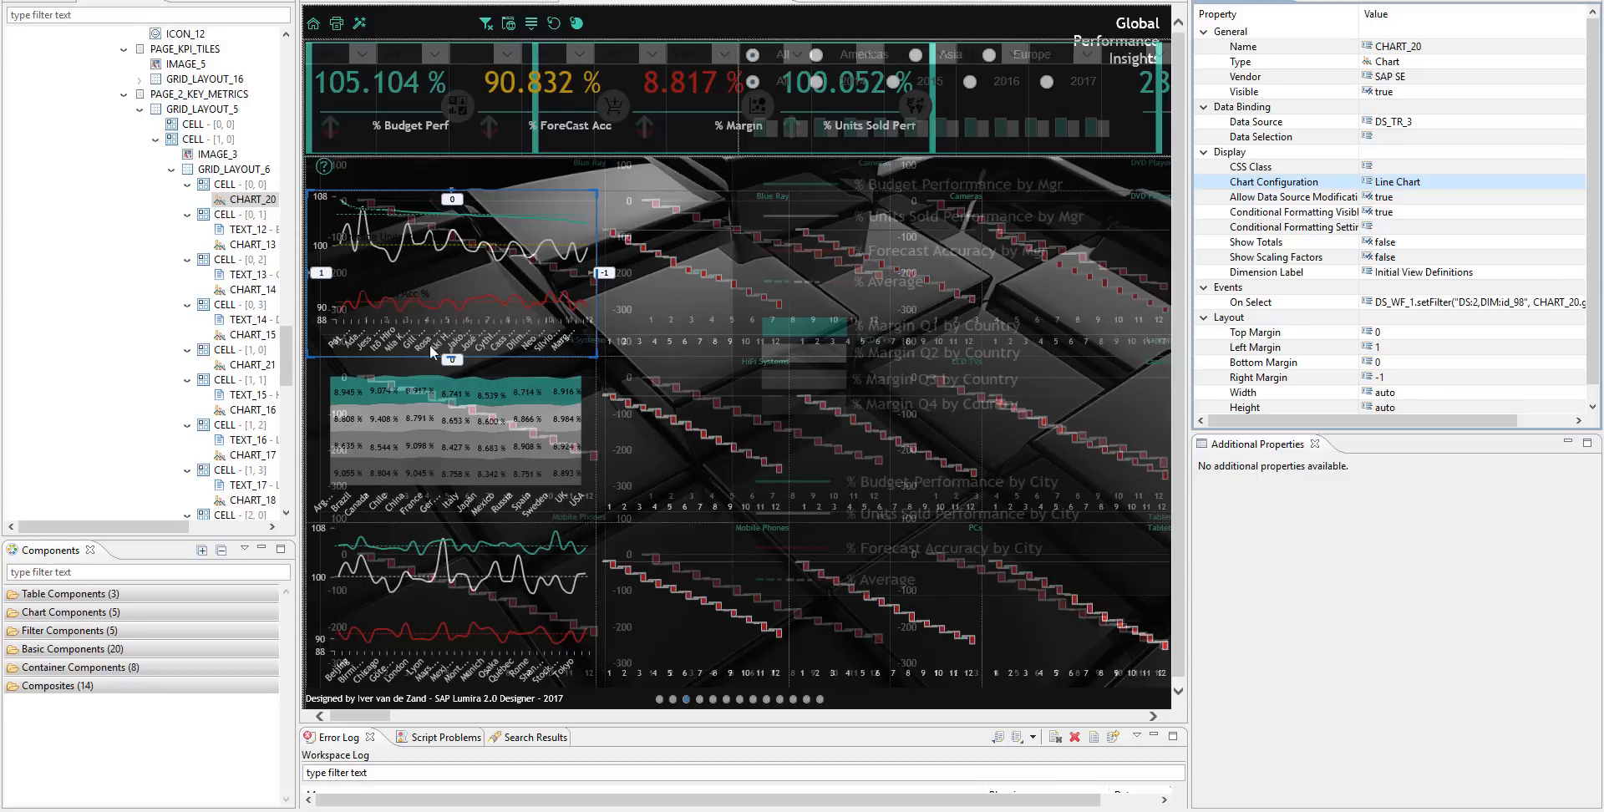
- Review the measures and dimensions in CHART_14's waterfall chart configuration and leave it without applying changes
click(248, 290)
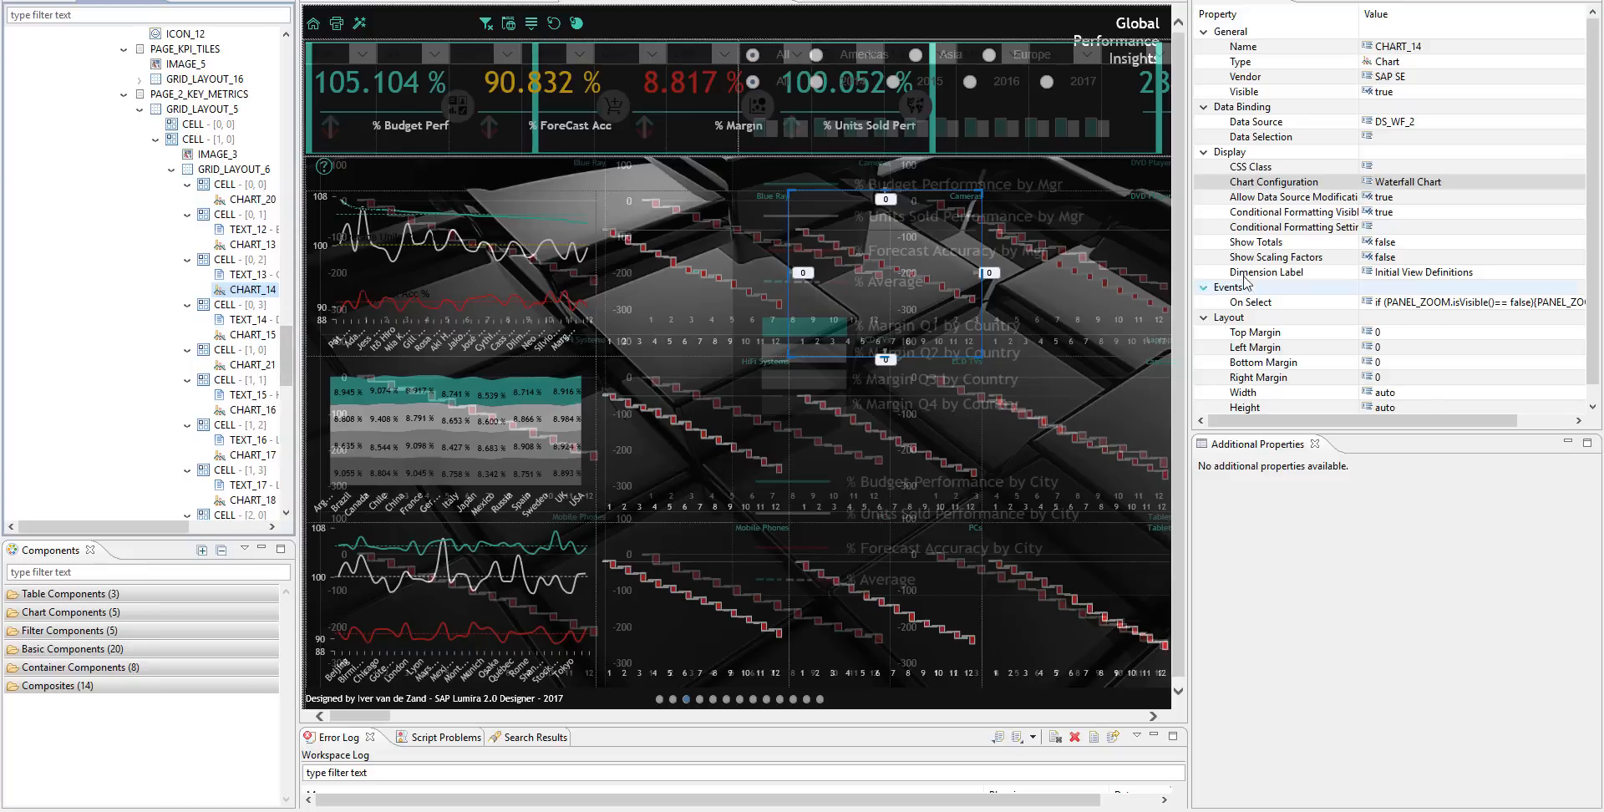
click(1550, 187)
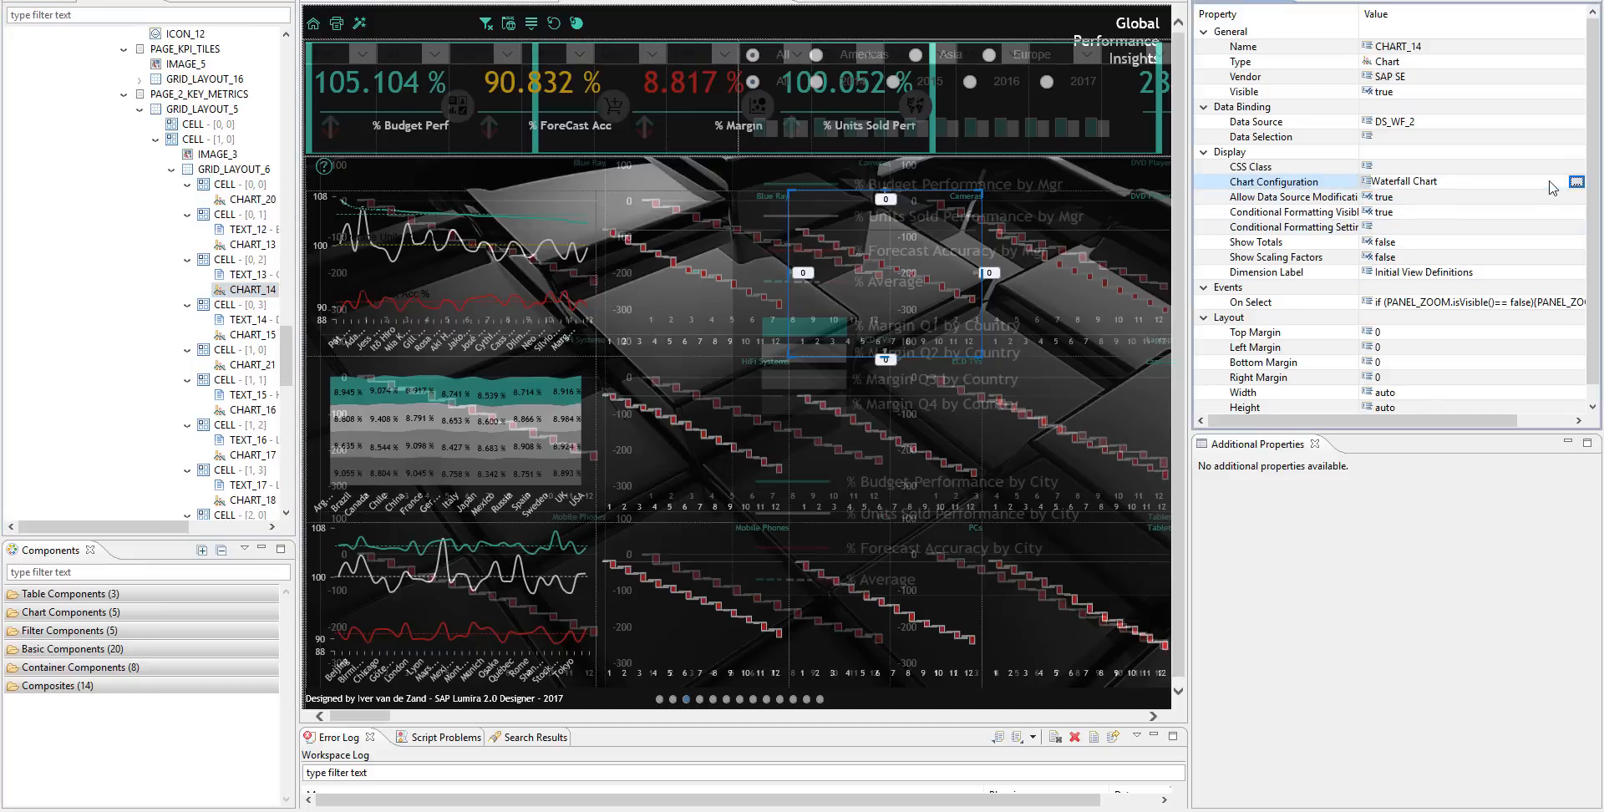
click(1576, 182)
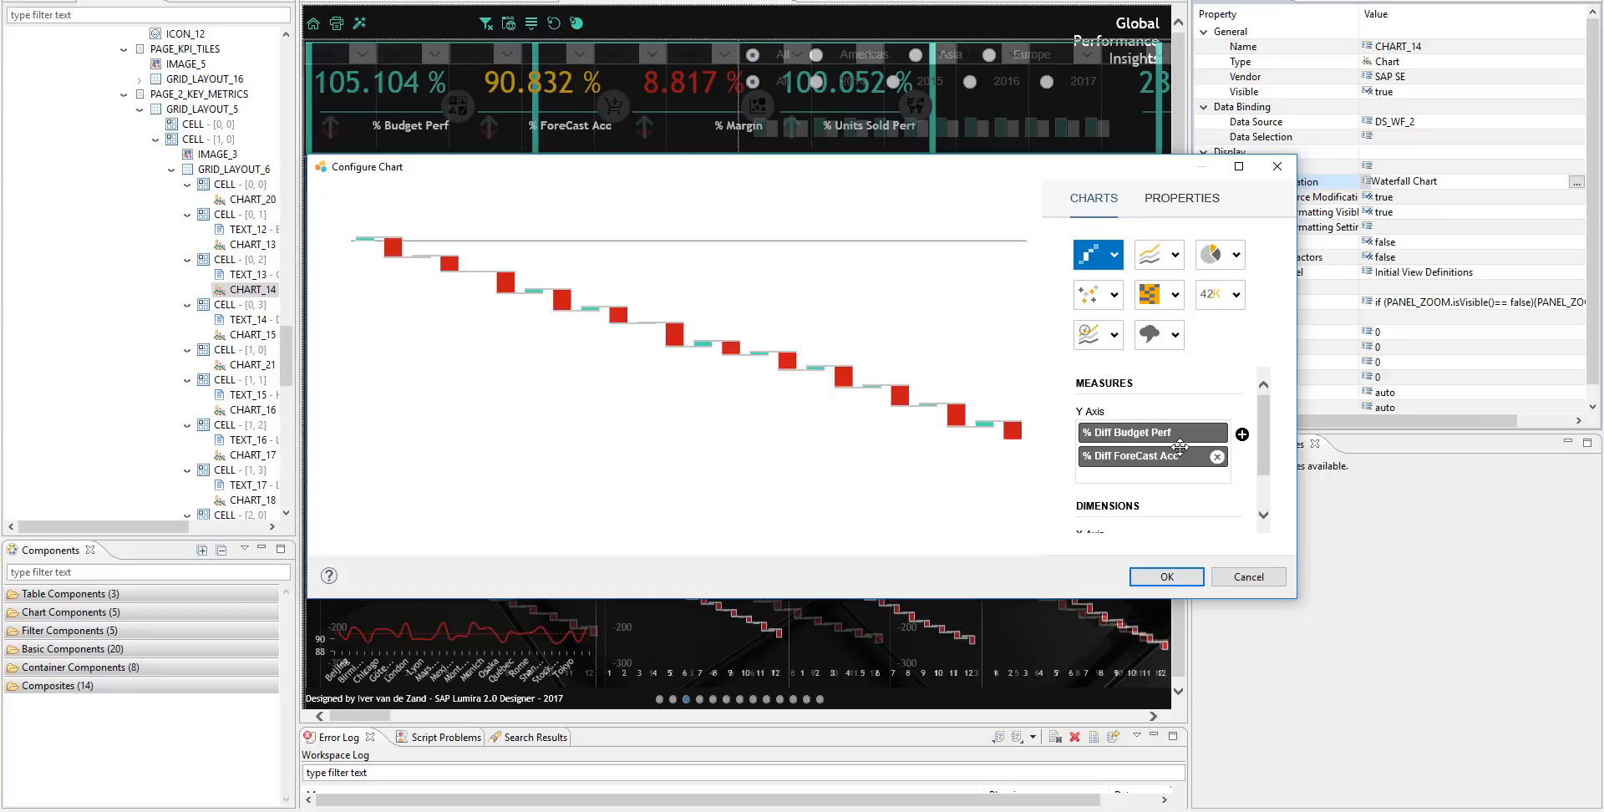
scroll(1262, 435, down, 1)
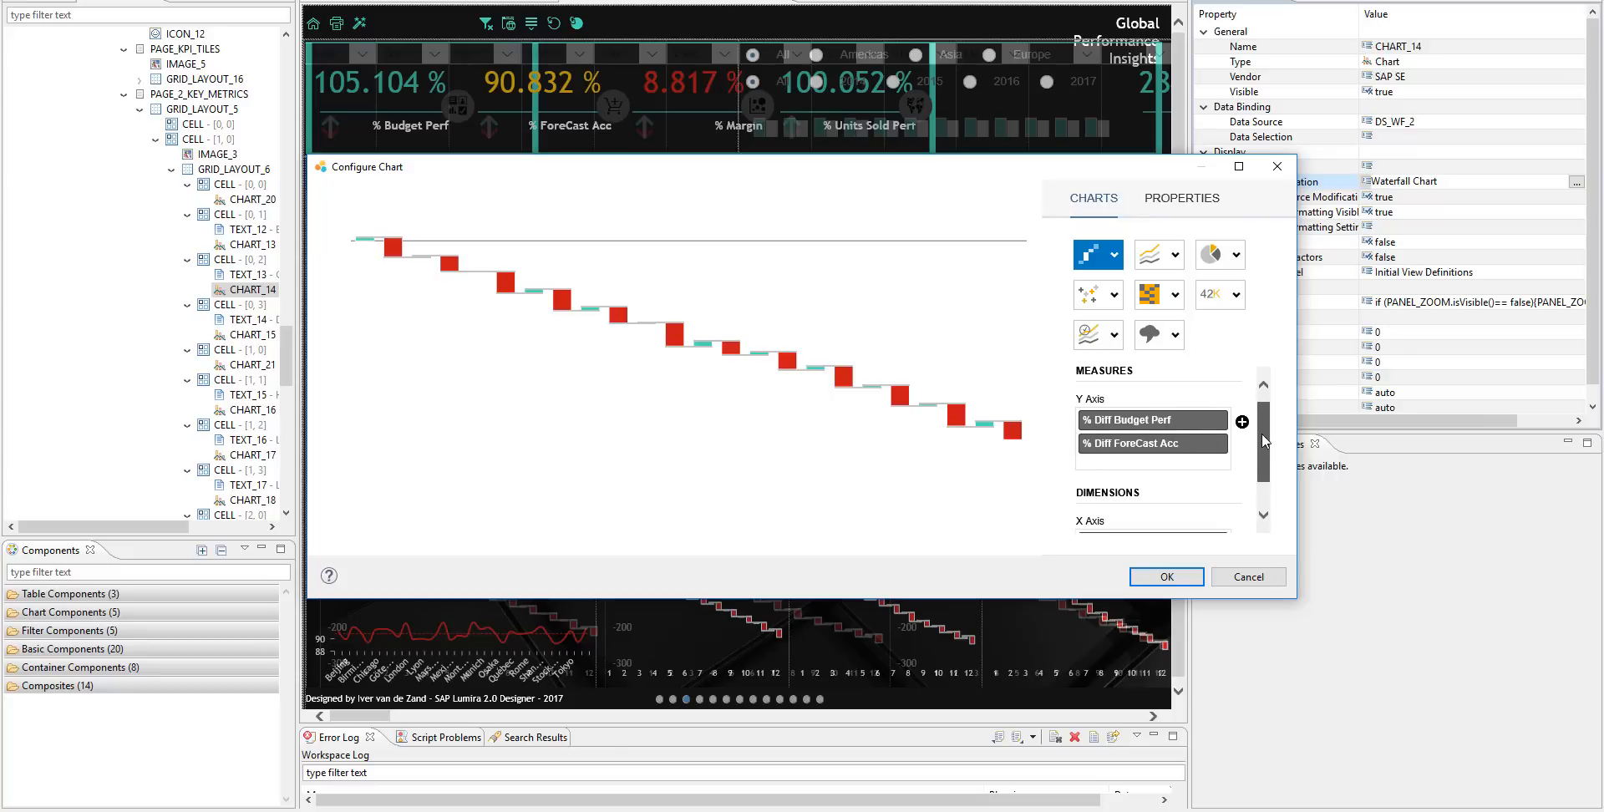
drag(1262, 439, 1262, 469)
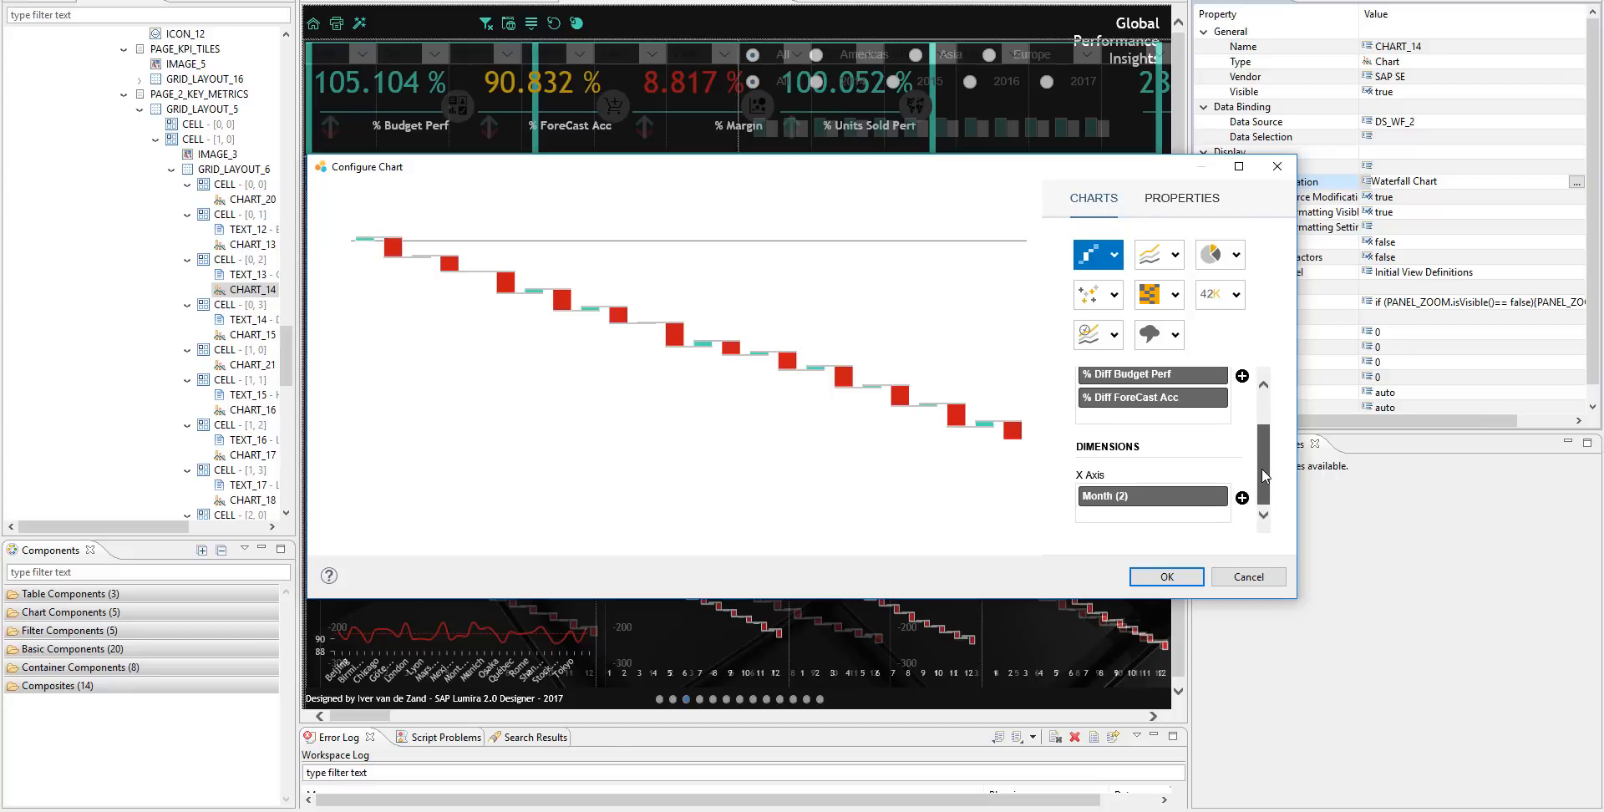
click(1266, 584)
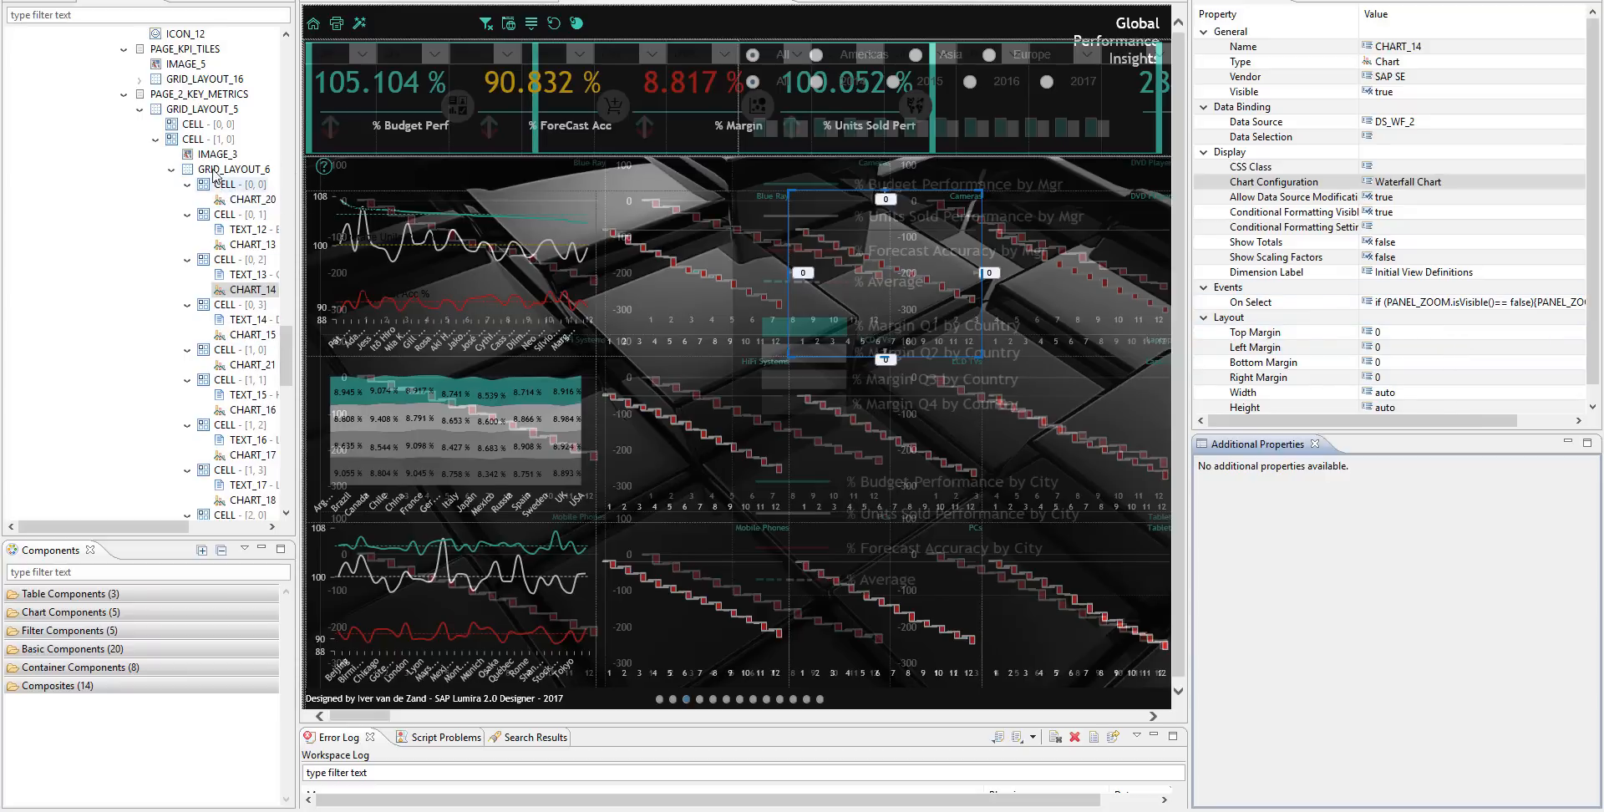
- Show the properties of PANEL_ZOOM and of IMAGE_7, the help image on the key metrics page
scroll(214, 175, down, 8)
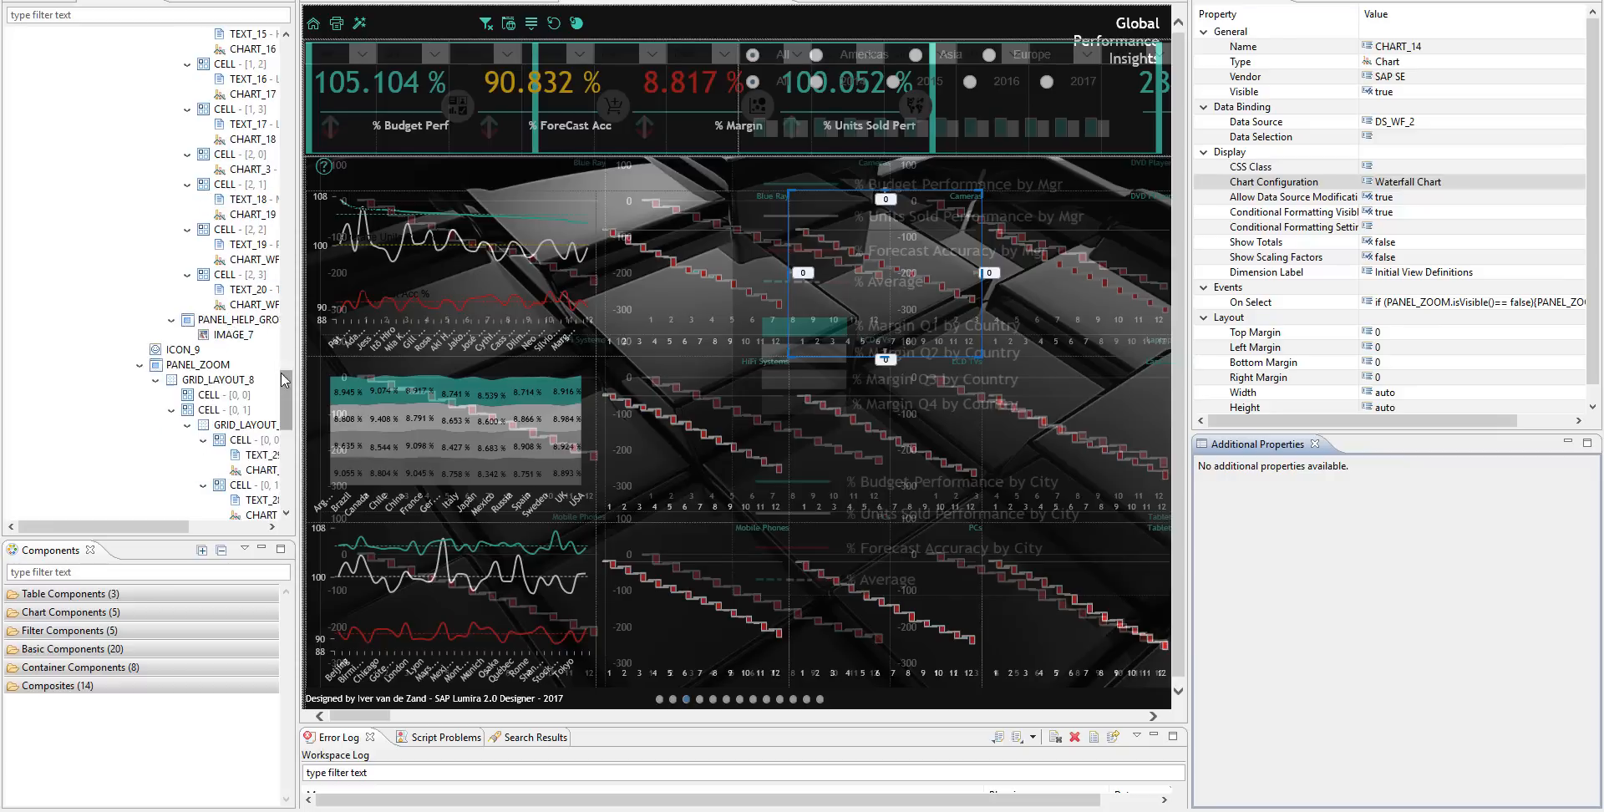
click(214, 366)
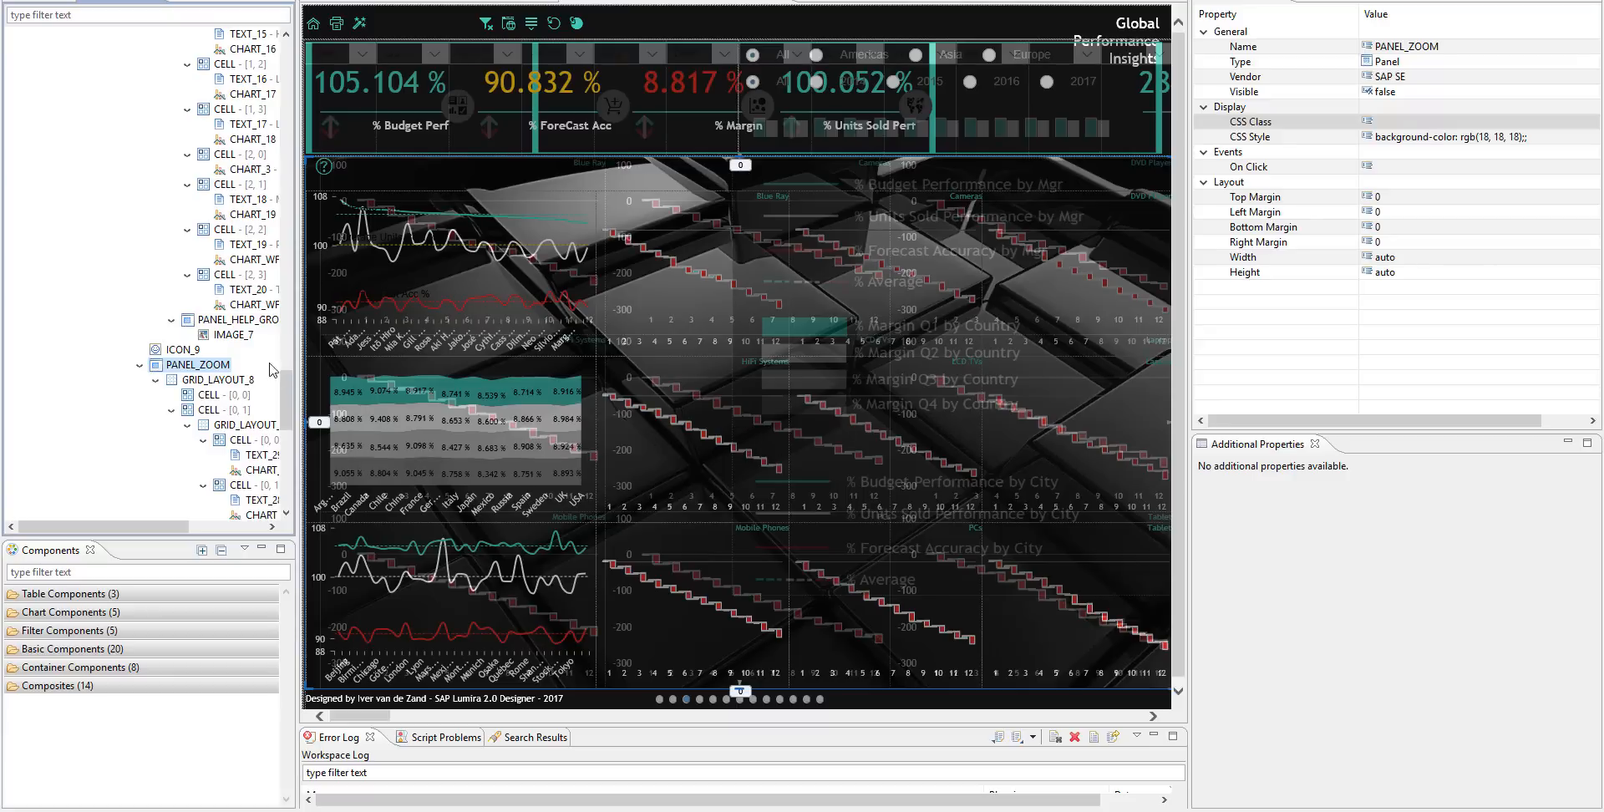
click(234, 335)
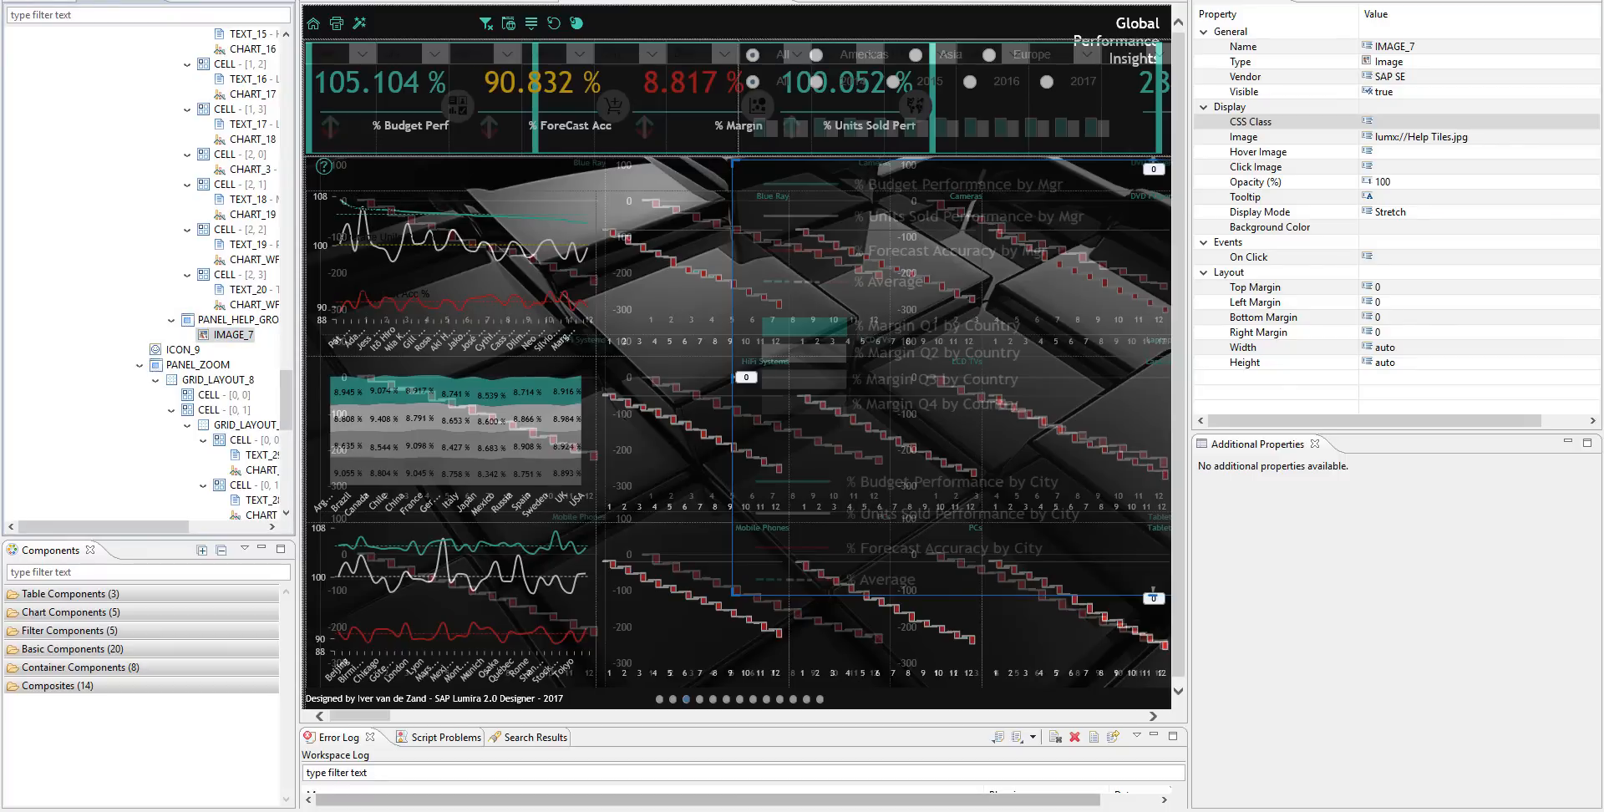
- Switch to the running dashboard, open its third page, and view the help overlay and the enlarged product-line waterfall charts
drag(1603, 62, 919, 0)
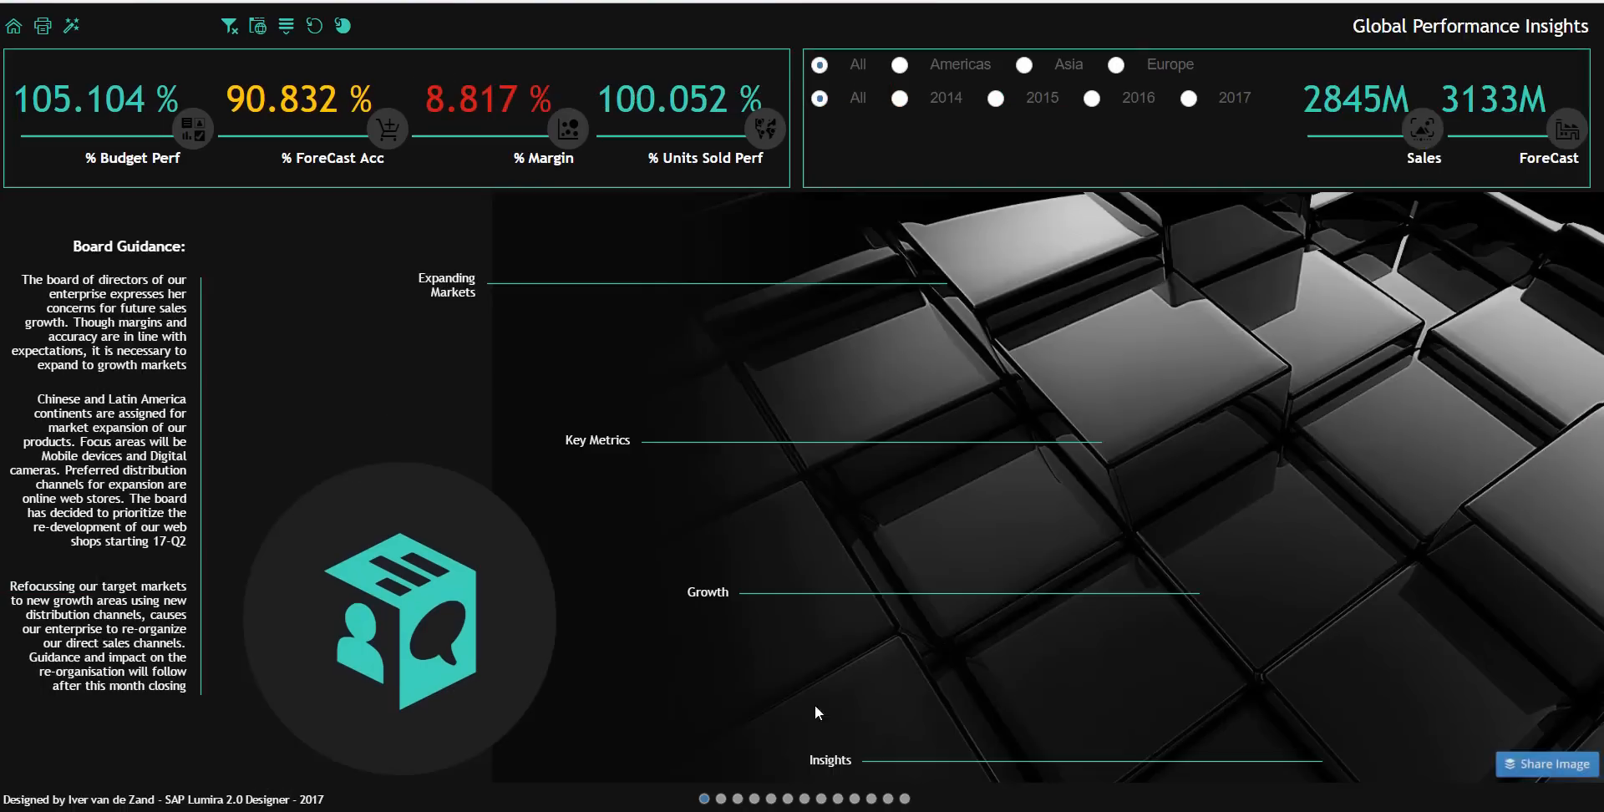
click(738, 799)
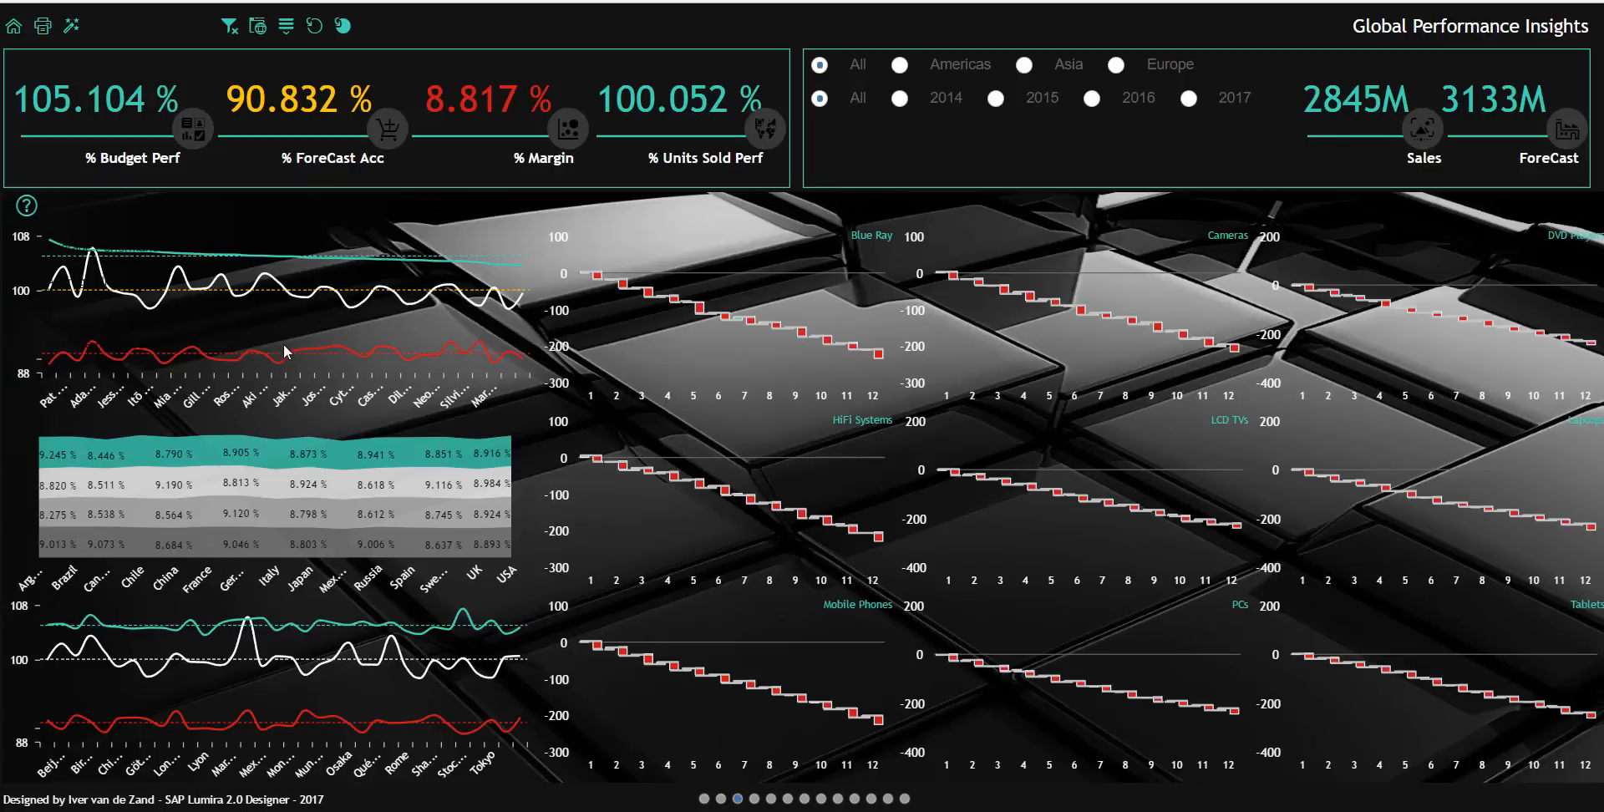
click(25, 206)
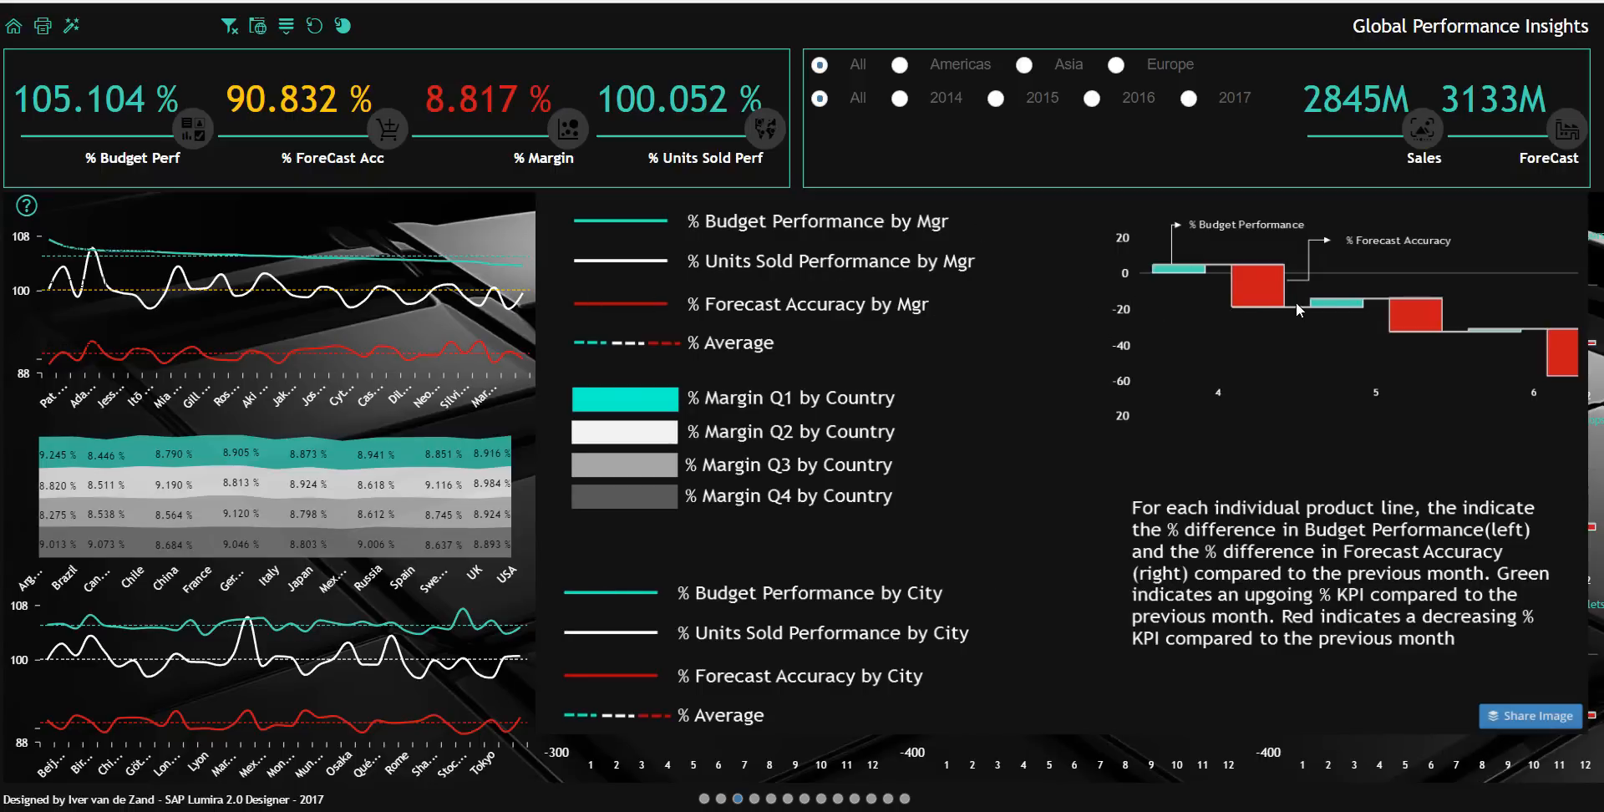
click(27, 209)
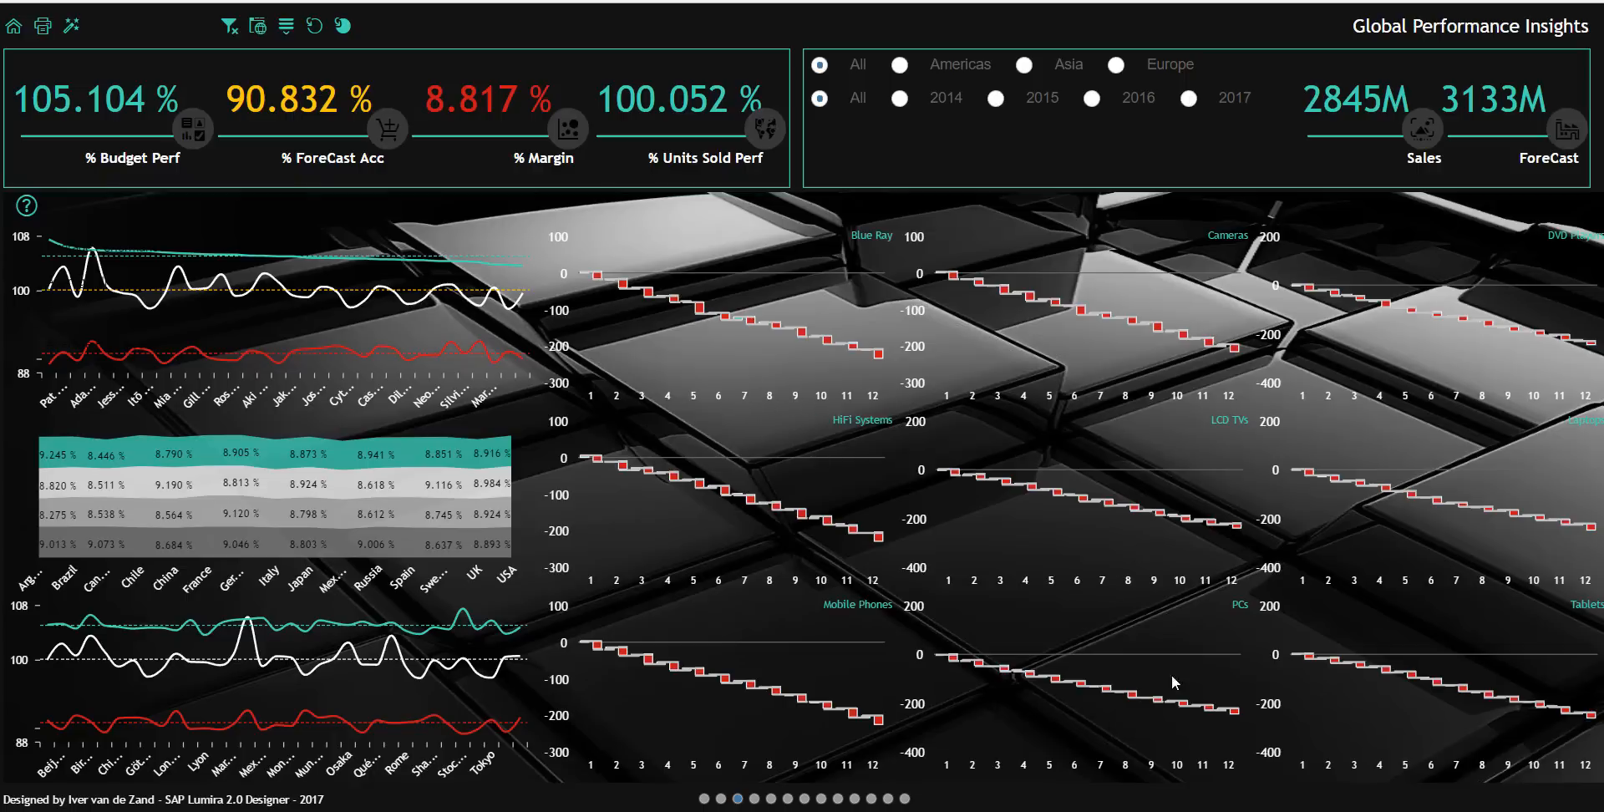
click(743, 399)
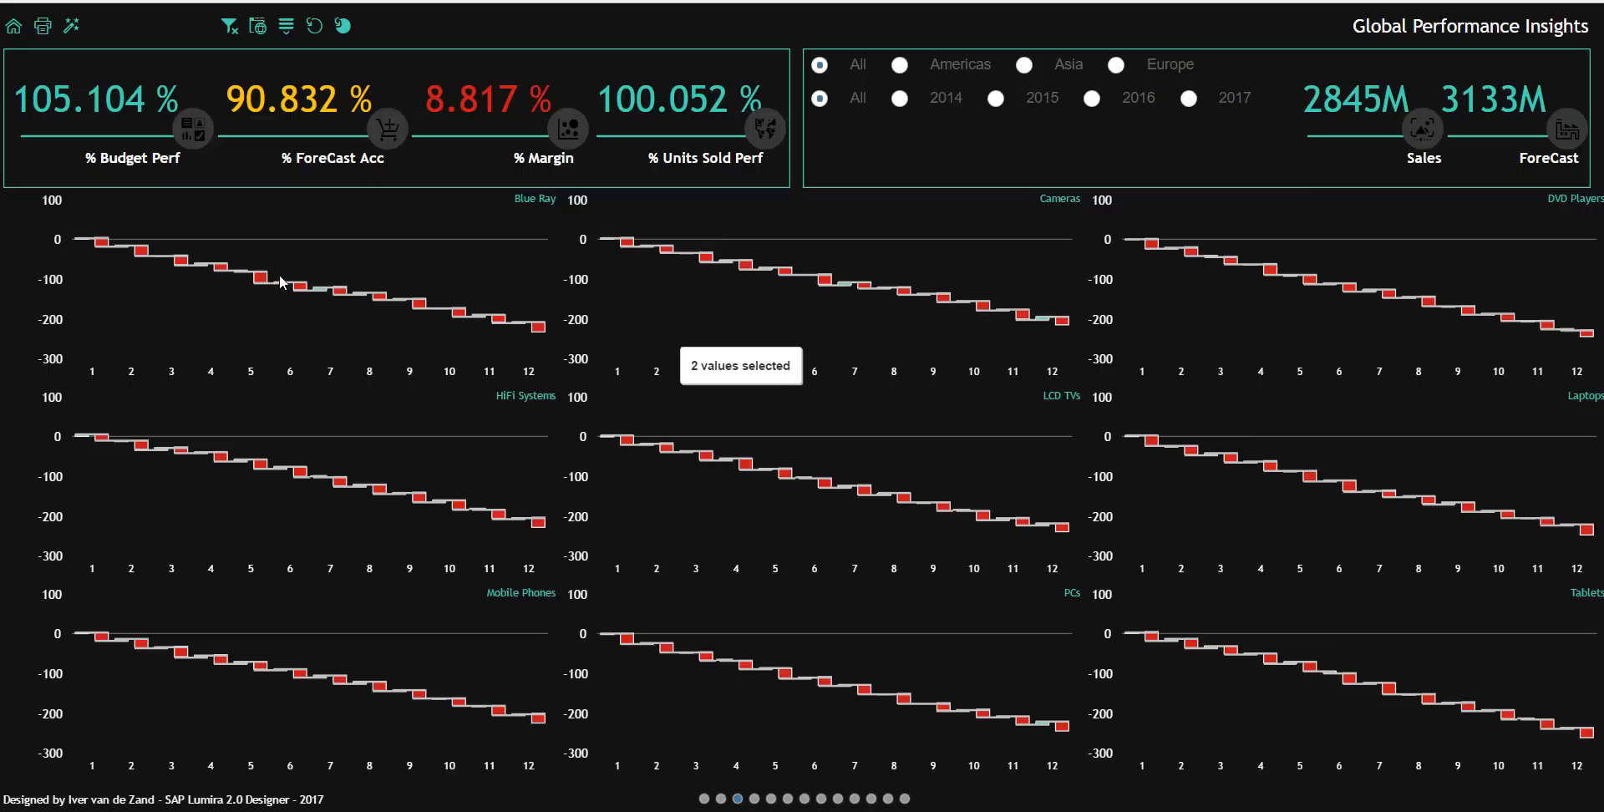
click(256, 375)
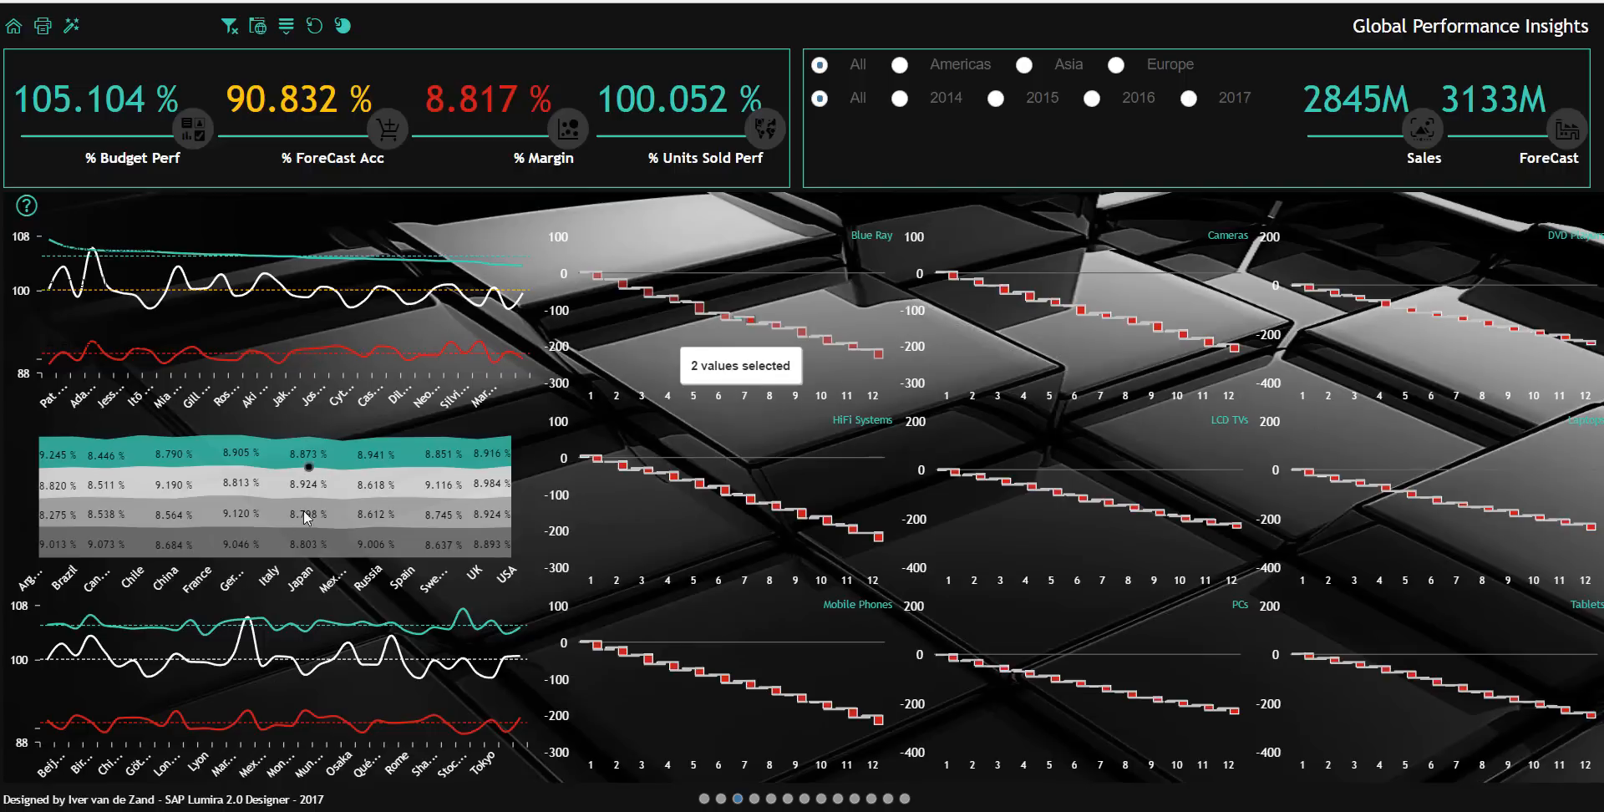
- Filter the waterfall charts by Italy and Japan in the margin chart, and set the Quarter filter to 2
click(269, 582)
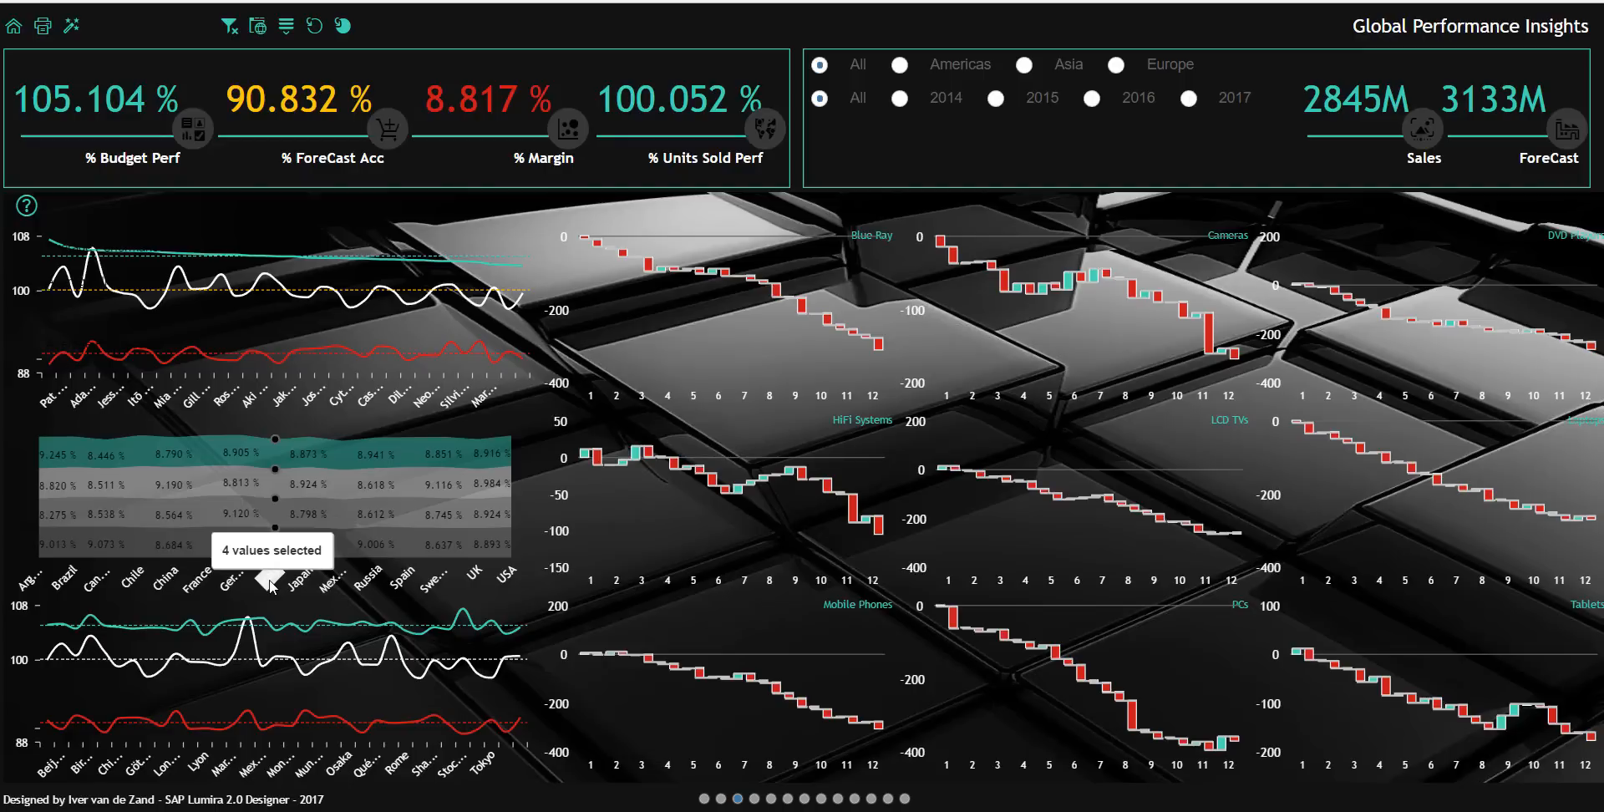
click(302, 585)
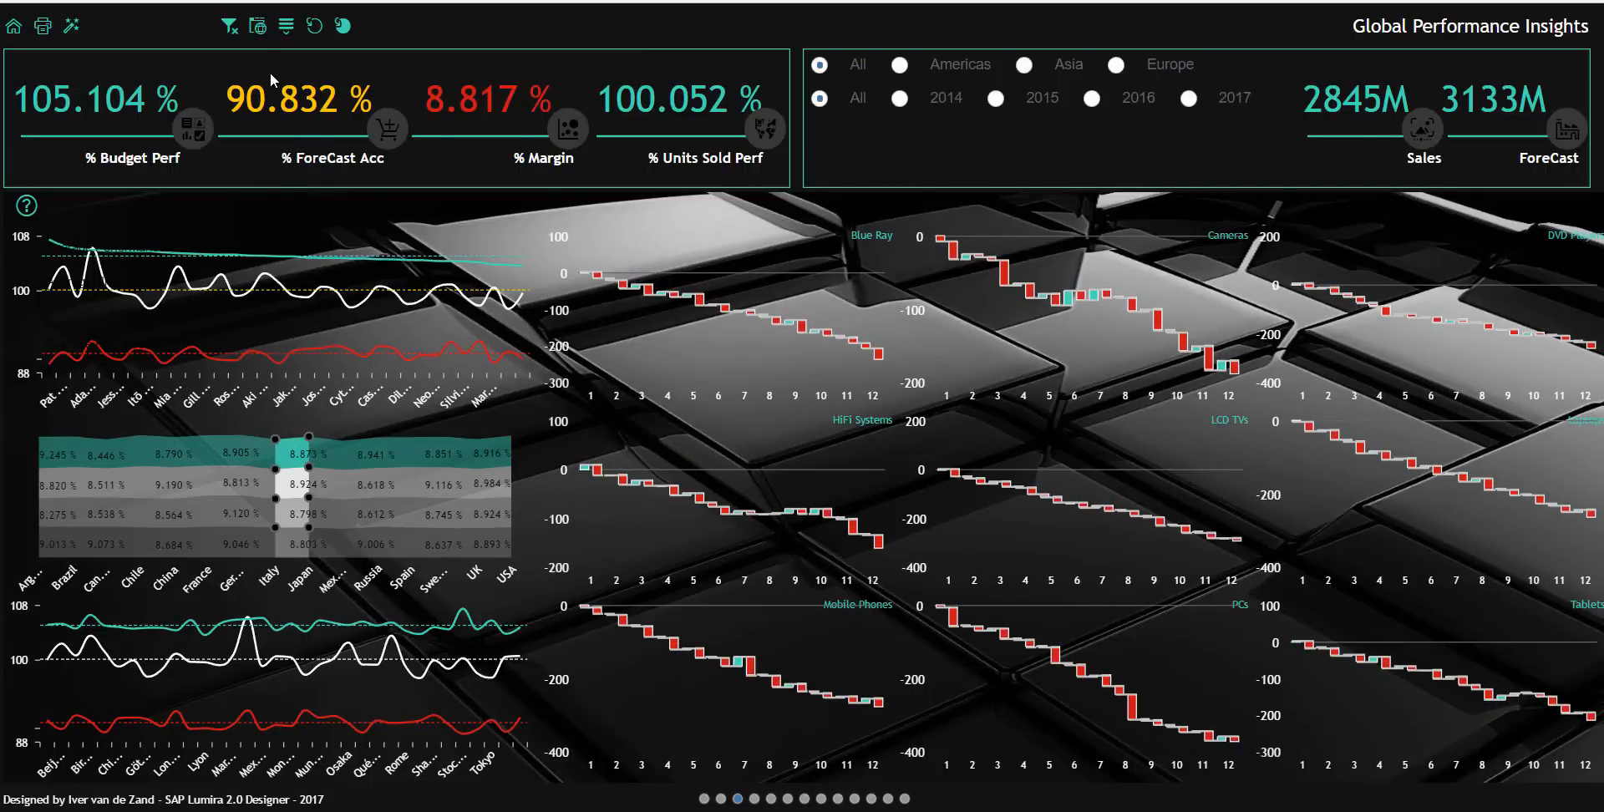
click(314, 29)
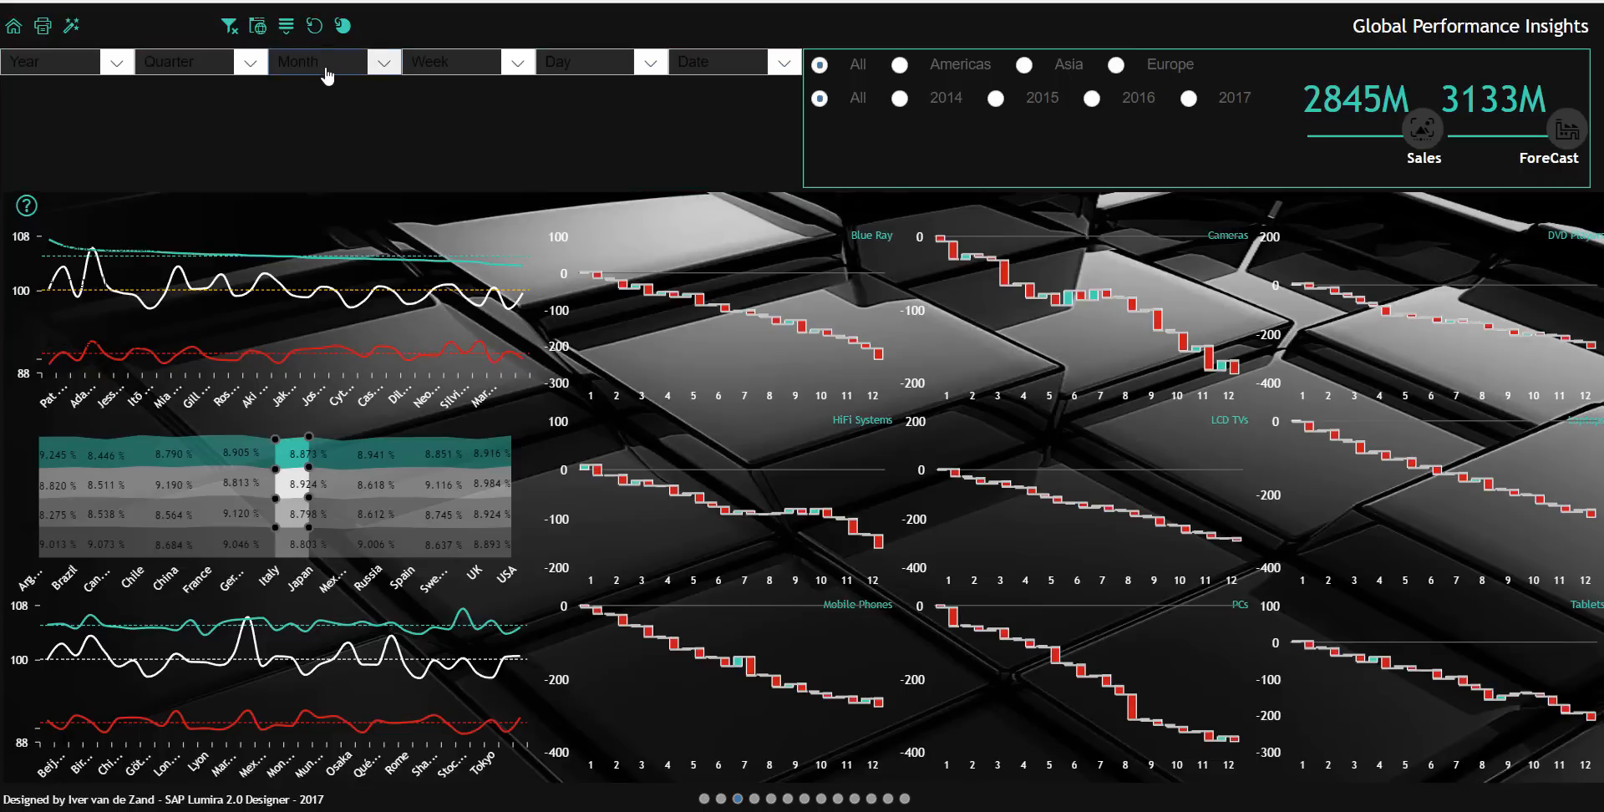
click(250, 63)
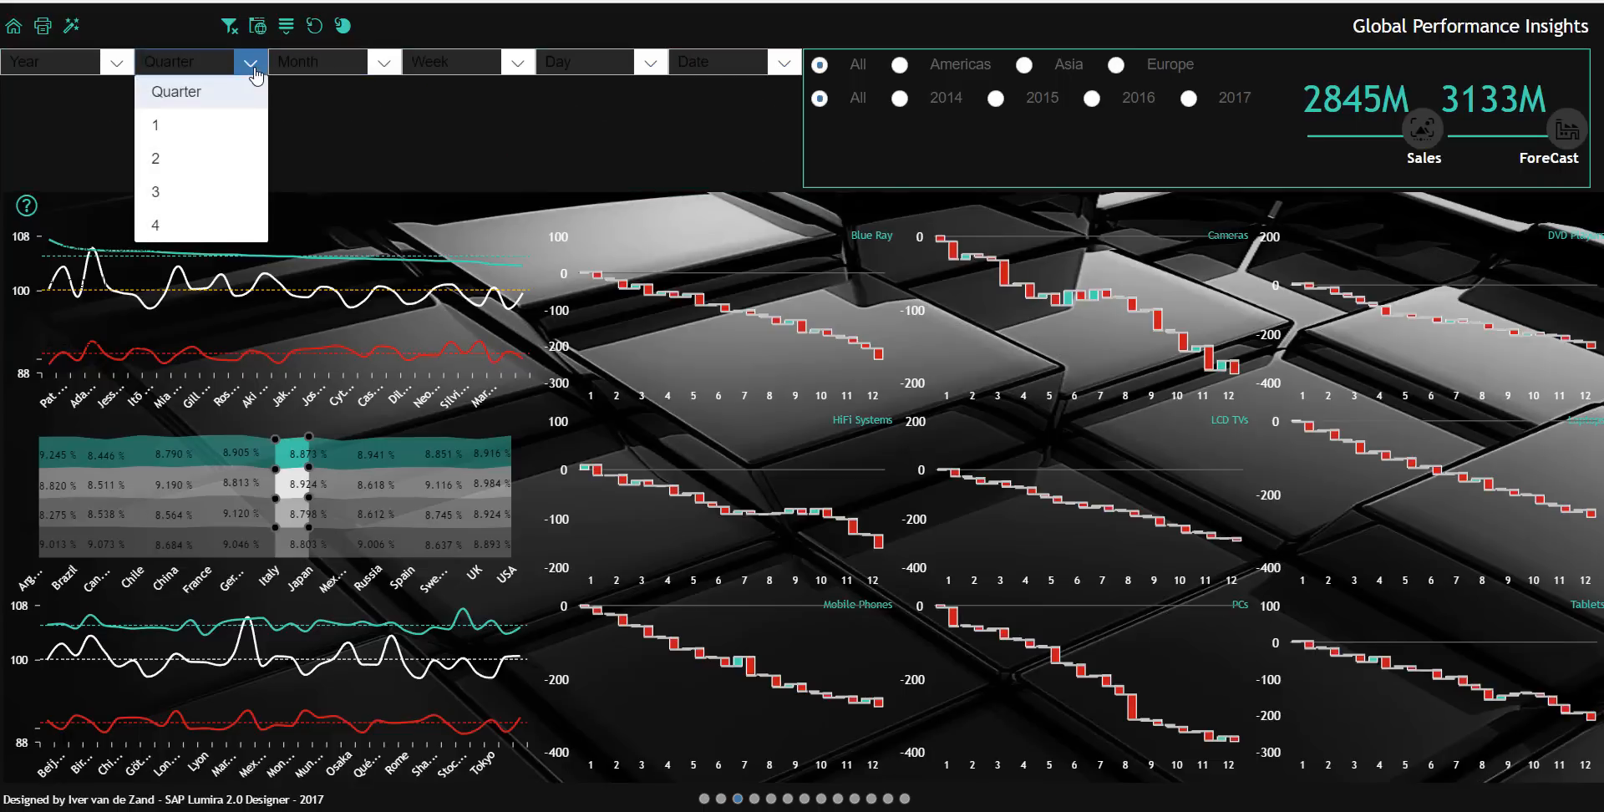
click(157, 158)
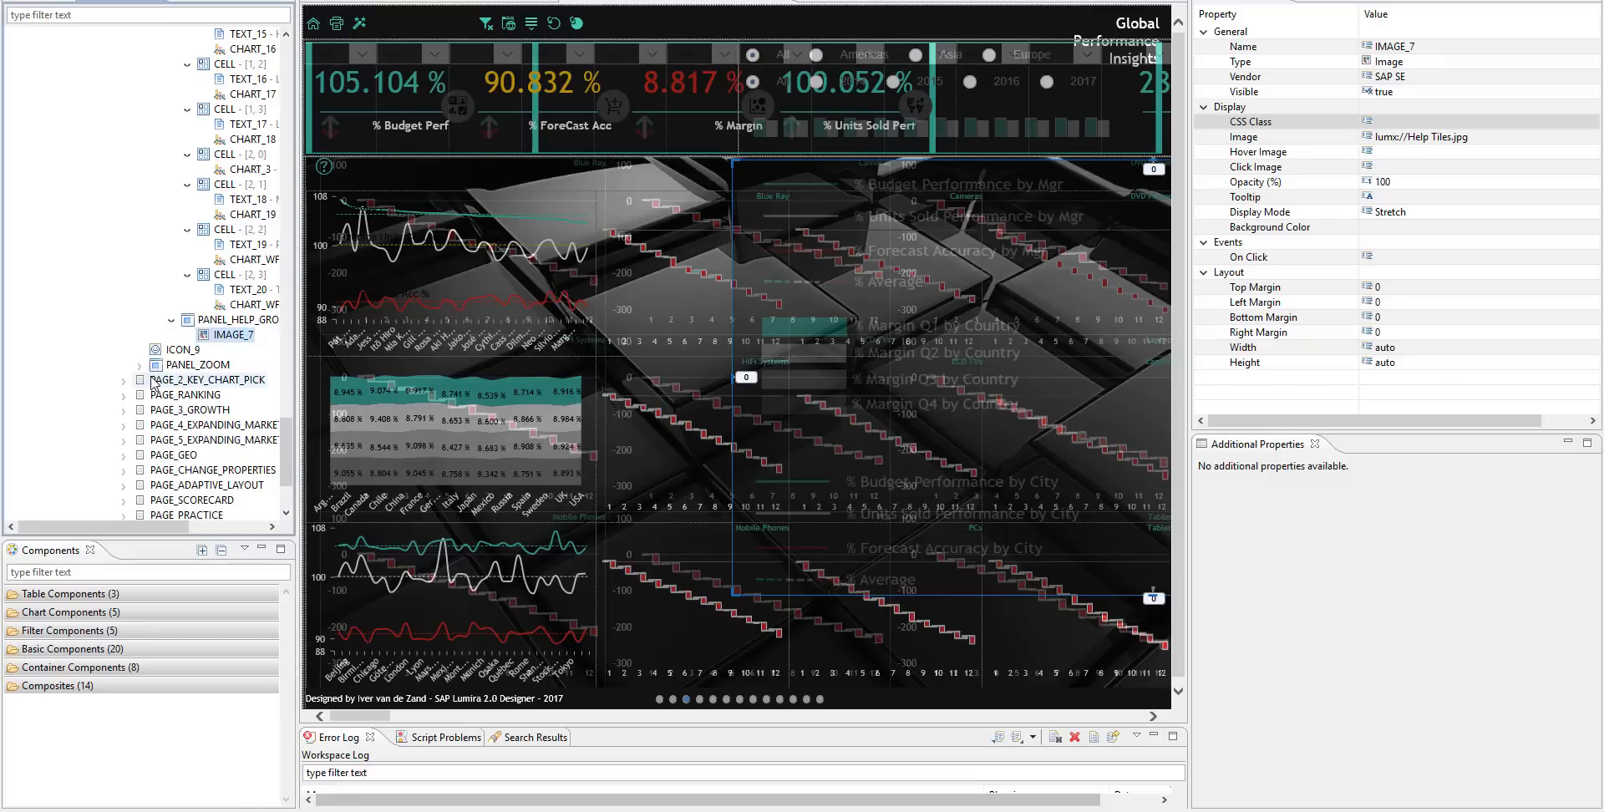
- Switch back to the Designer, display and expand PAGE_2_KEY_CHART_PICK, and inspect the properties of CHART_TYPE_PICKER_1 and CHART_9
click(179, 383)
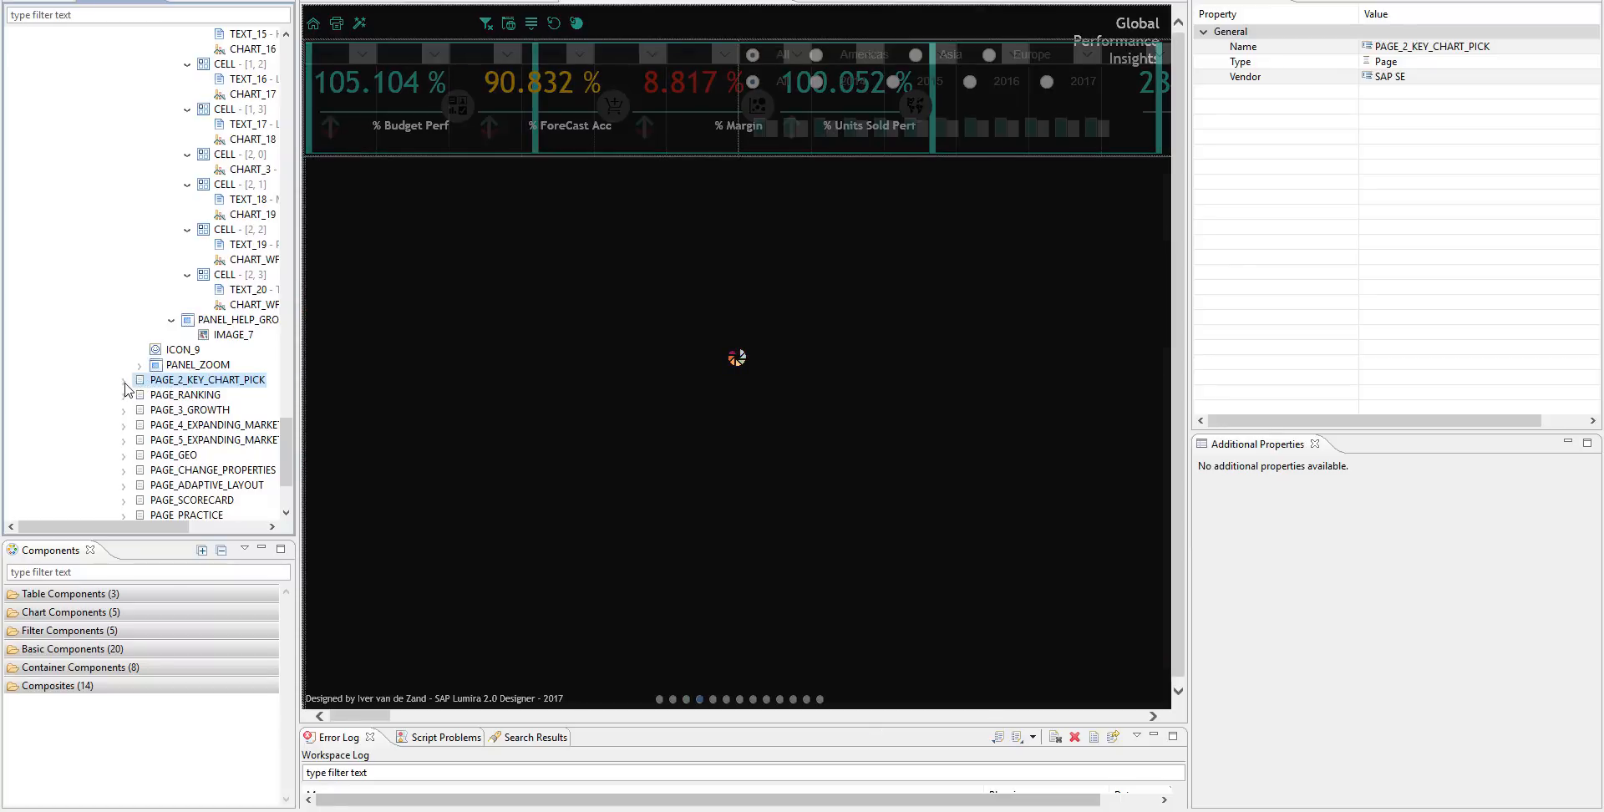
click(125, 381)
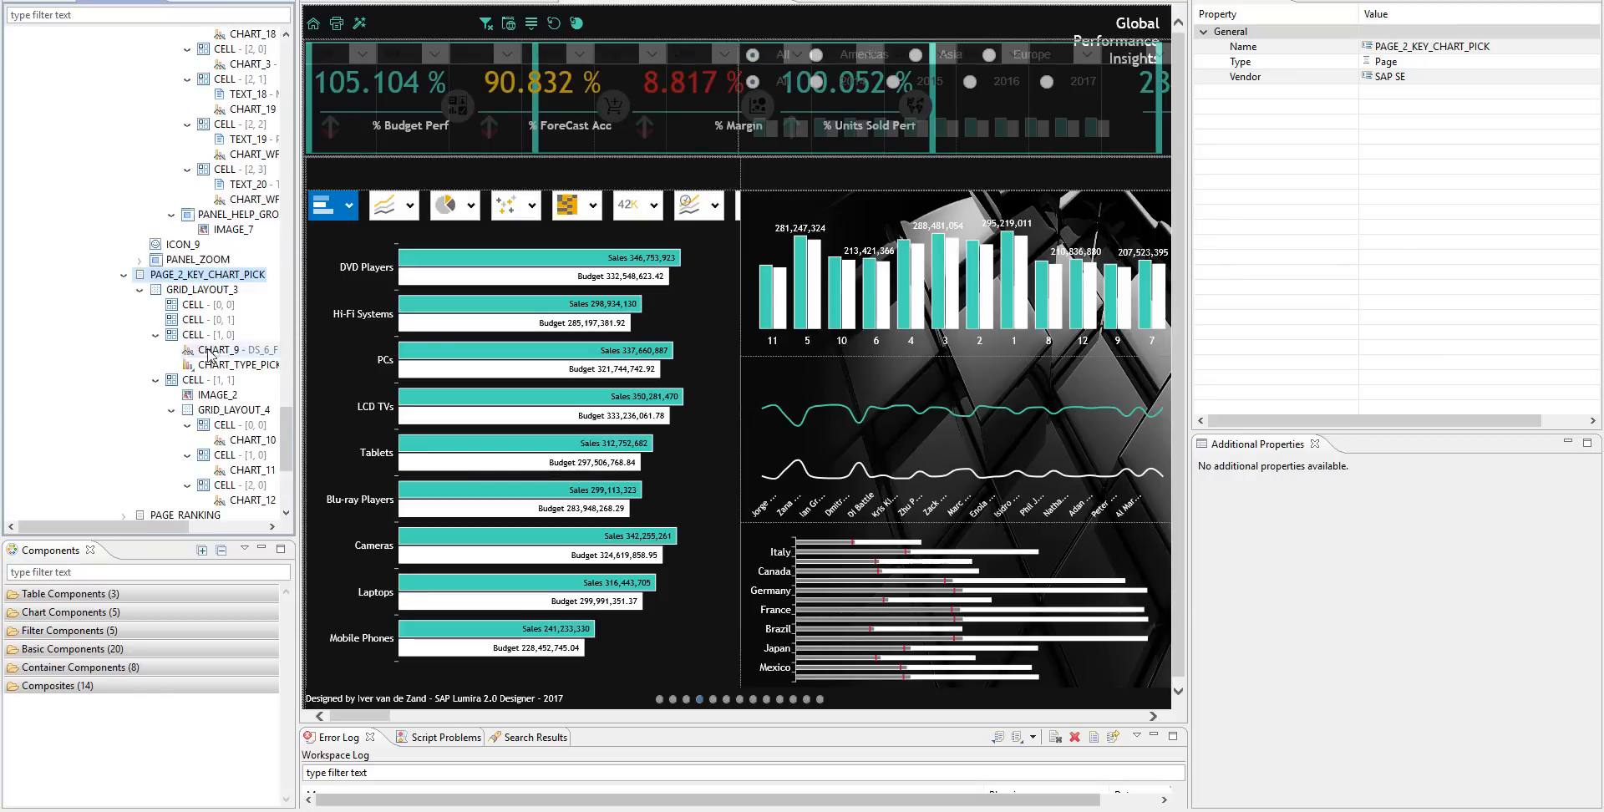
click(235, 367)
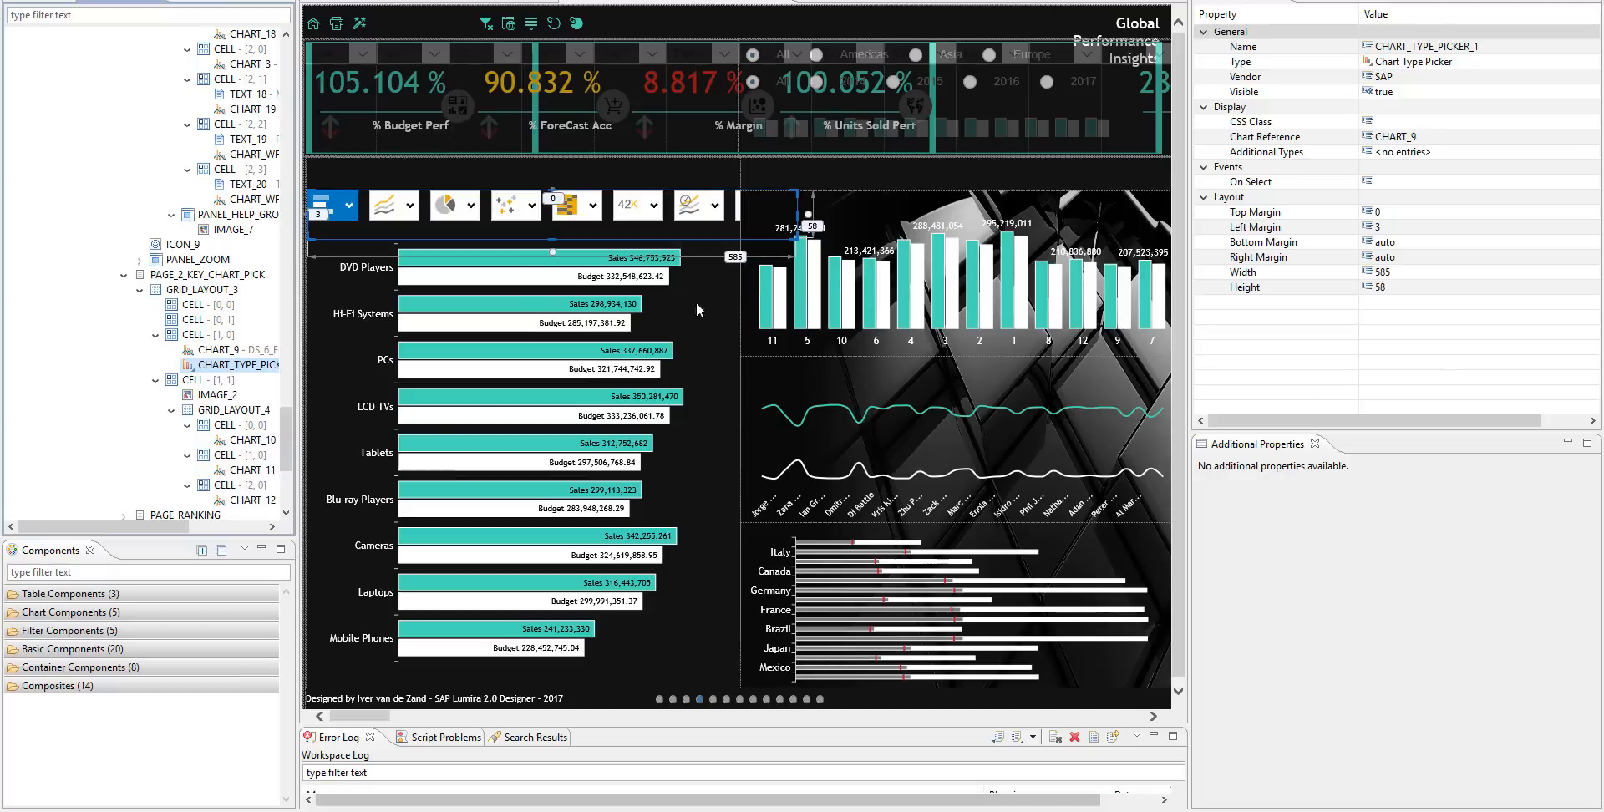
click(359, 372)
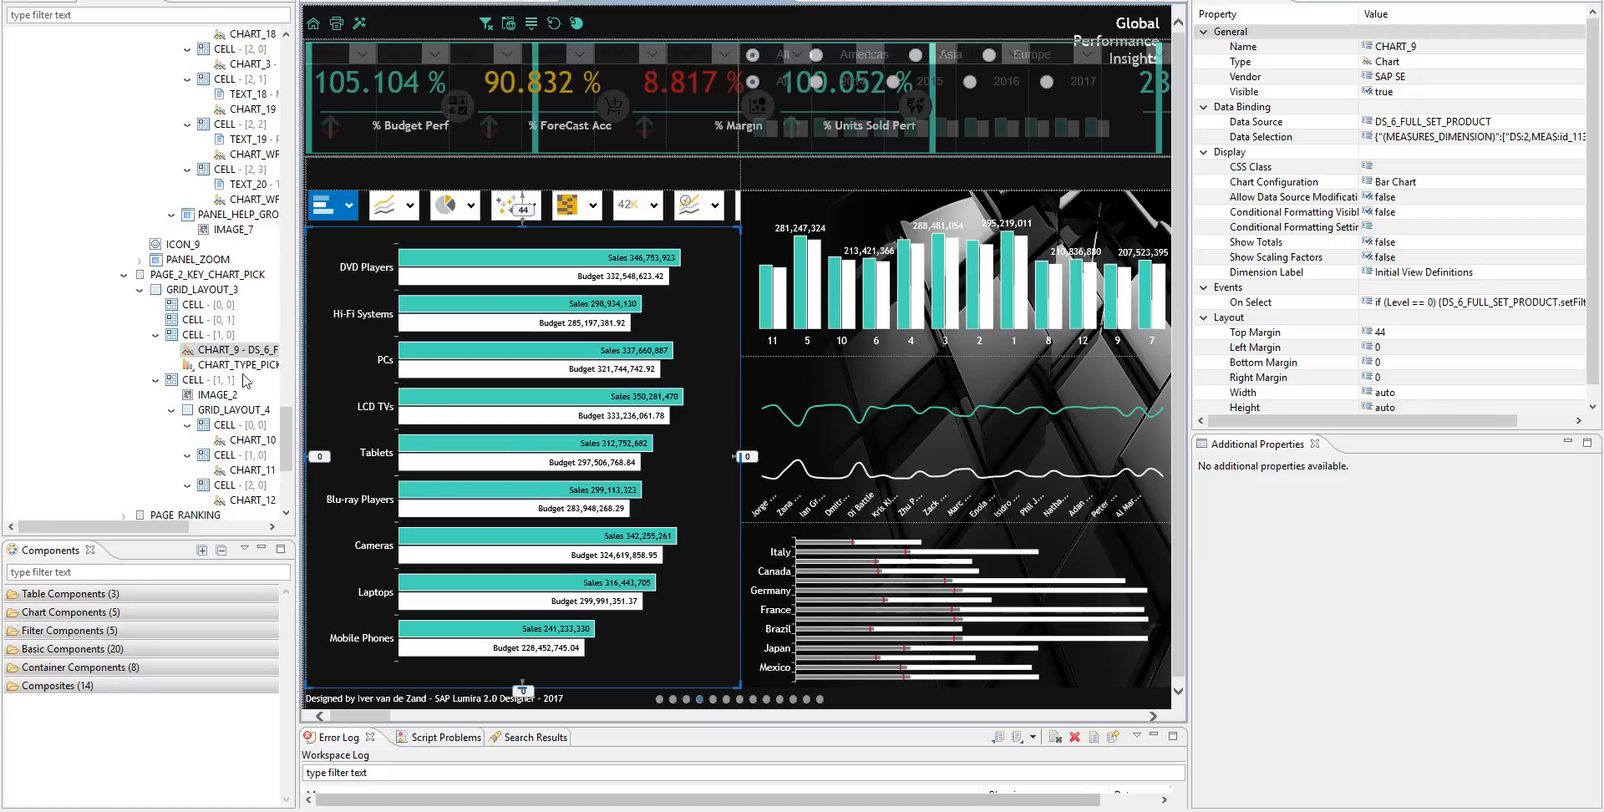
- Show the properties of background image IMAGE_2 and collapse GRID_LAYOUT_3 and PAGE_2_KEY_CHART_PICK
click(155, 334)
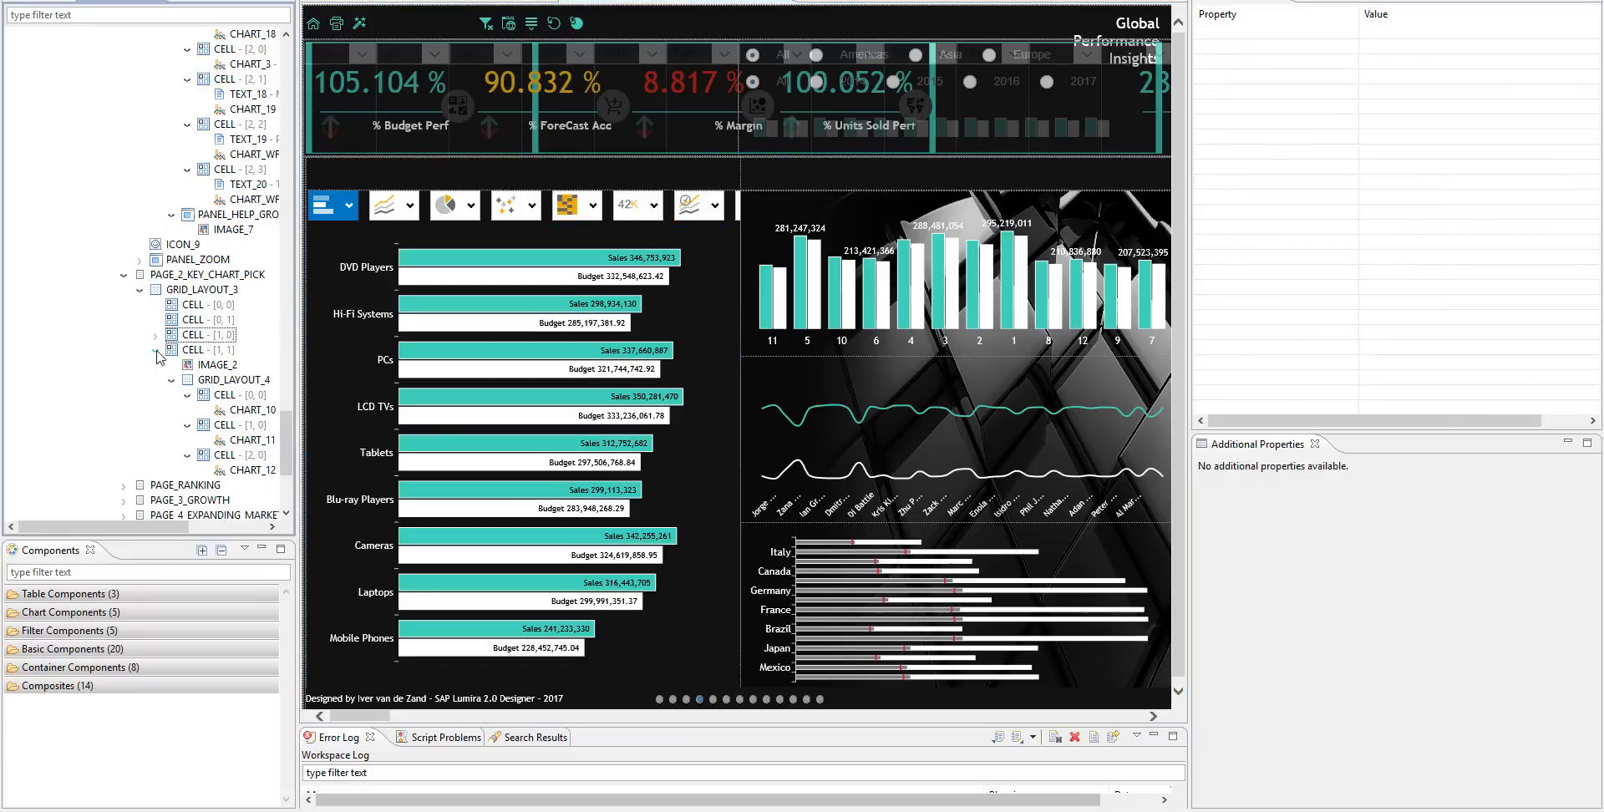
click(155, 350)
click(201, 368)
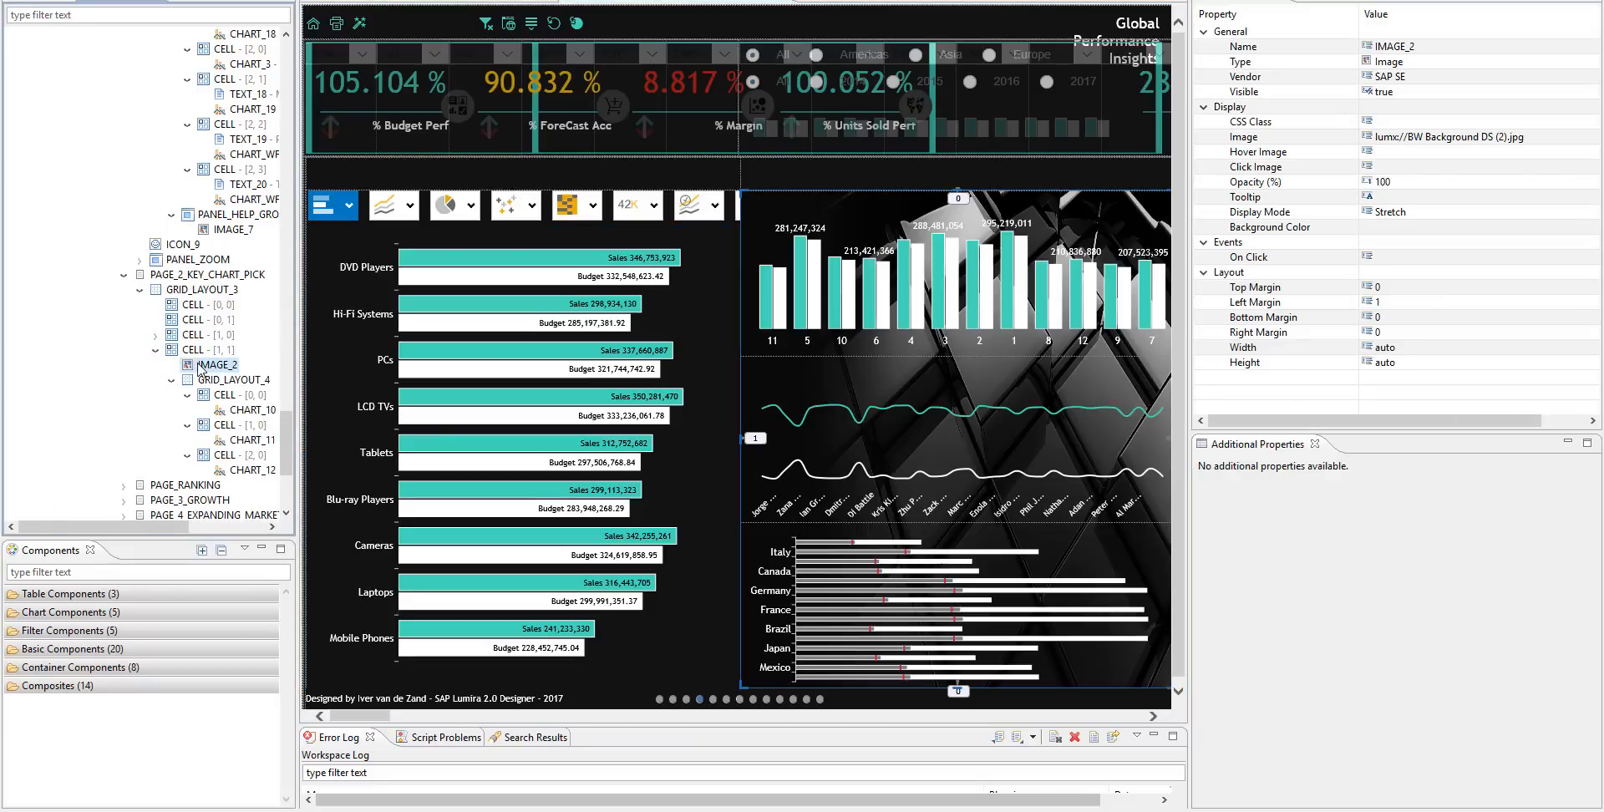
click(139, 289)
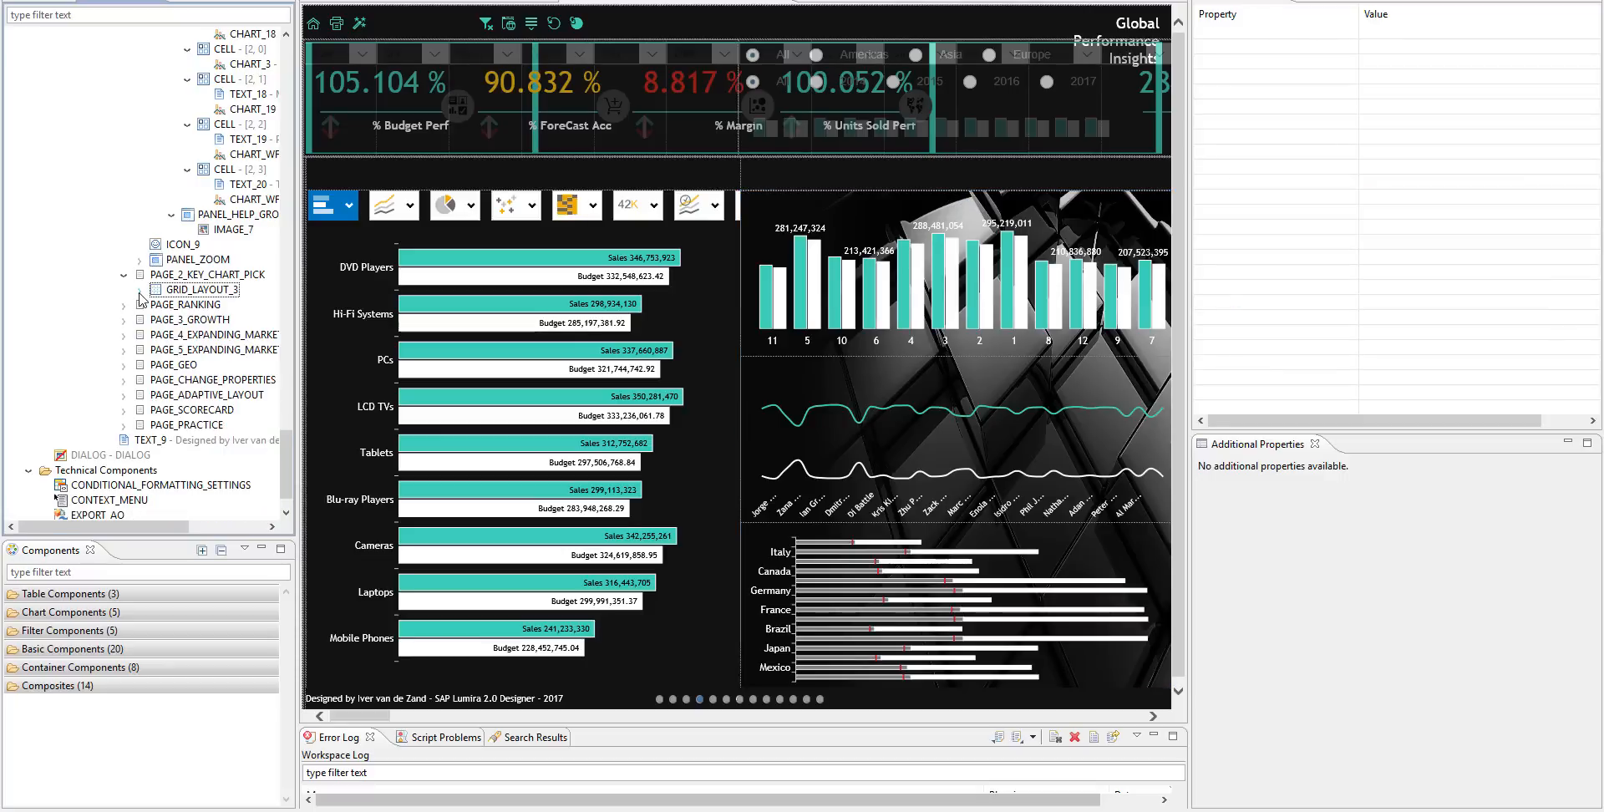
click(123, 275)
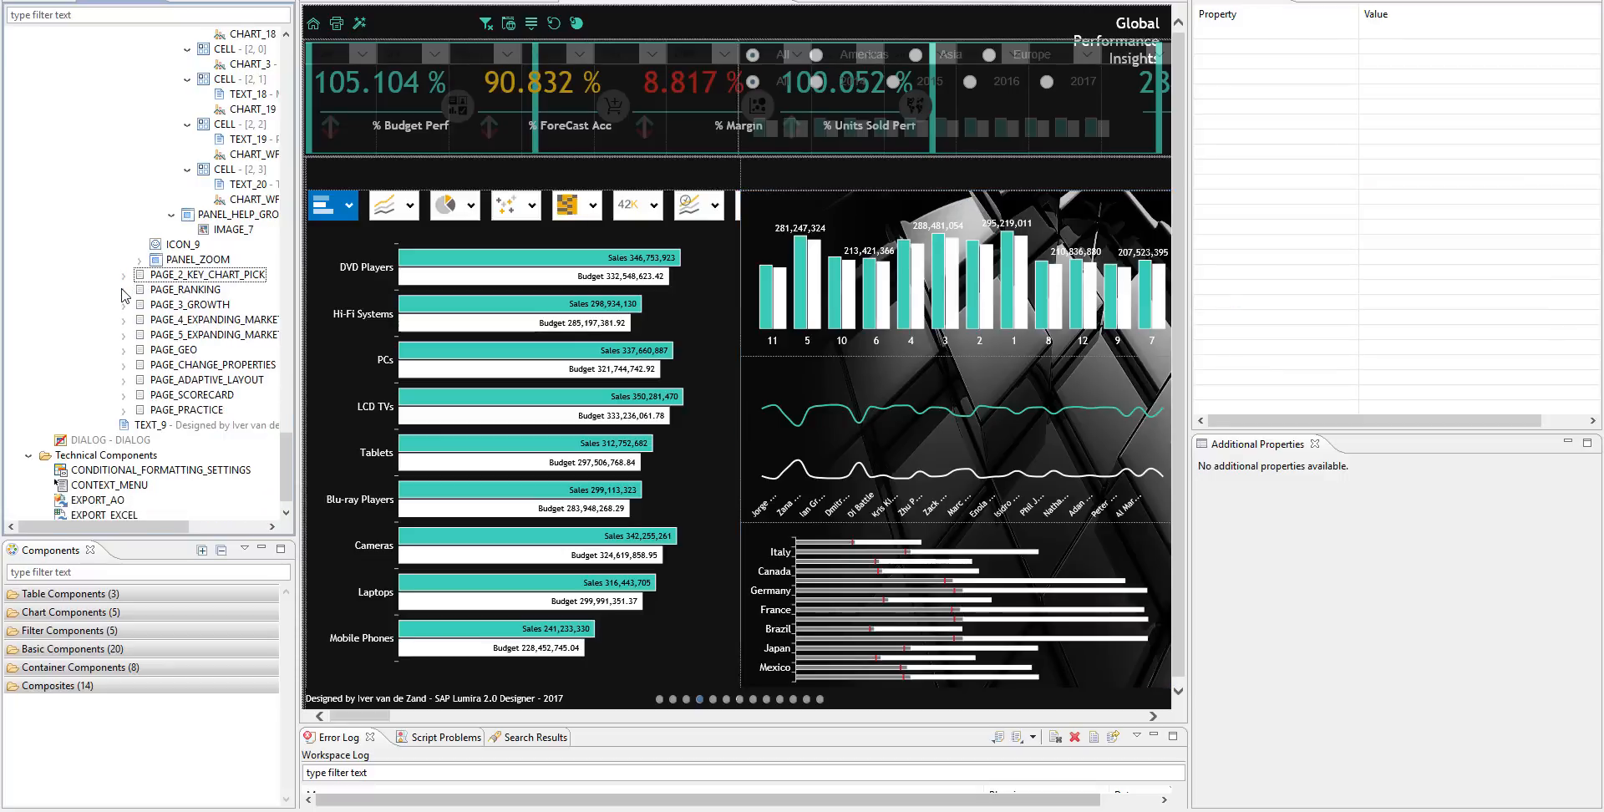
- Expand and display PAGE_RANKING, show the properties of its chart CHART_71, and widen the canvas area
click(124, 290)
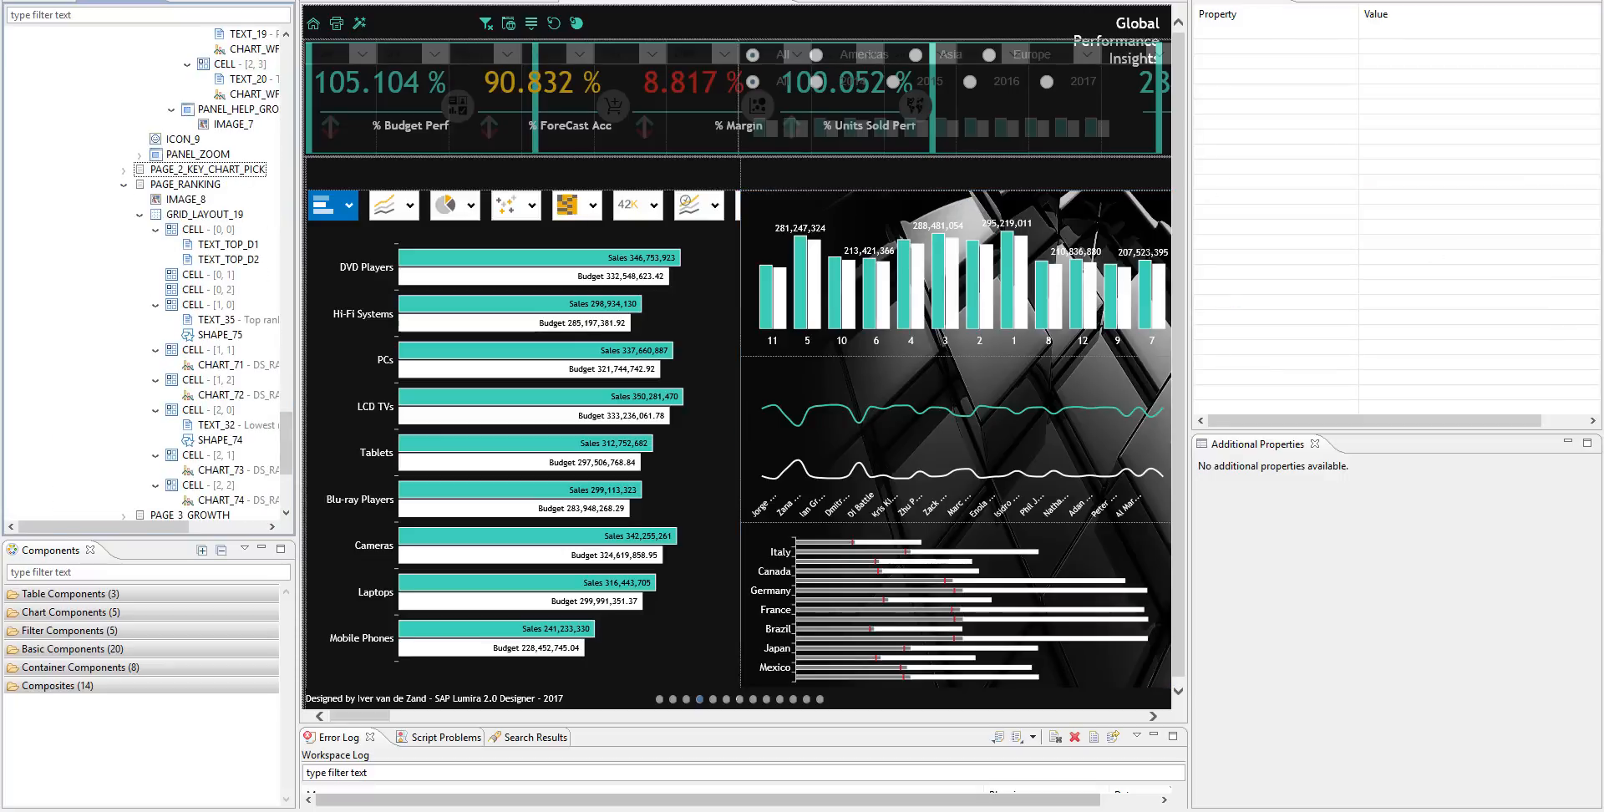
click(187, 186)
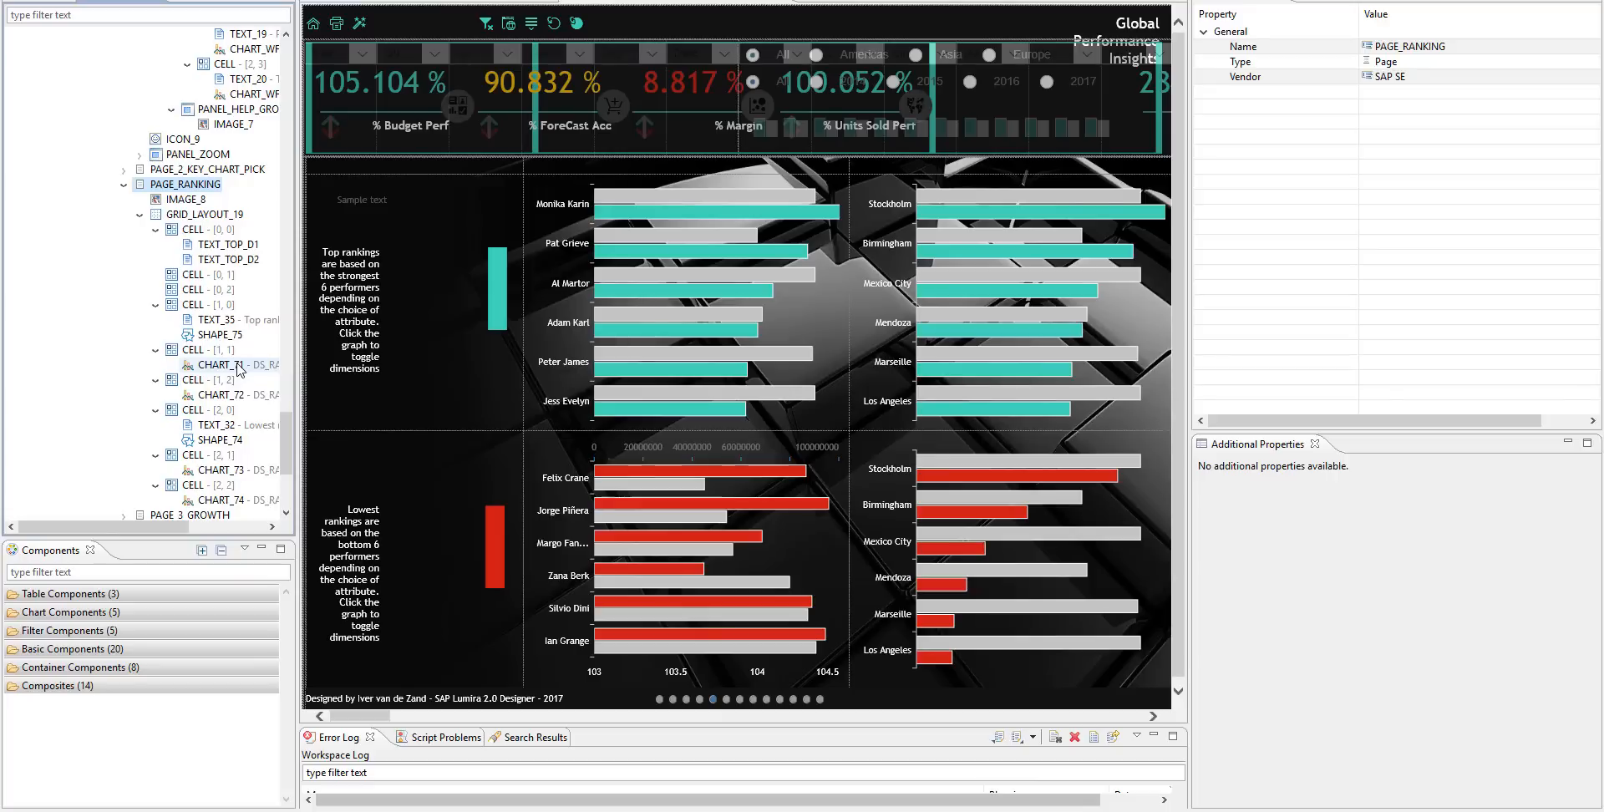
click(238, 366)
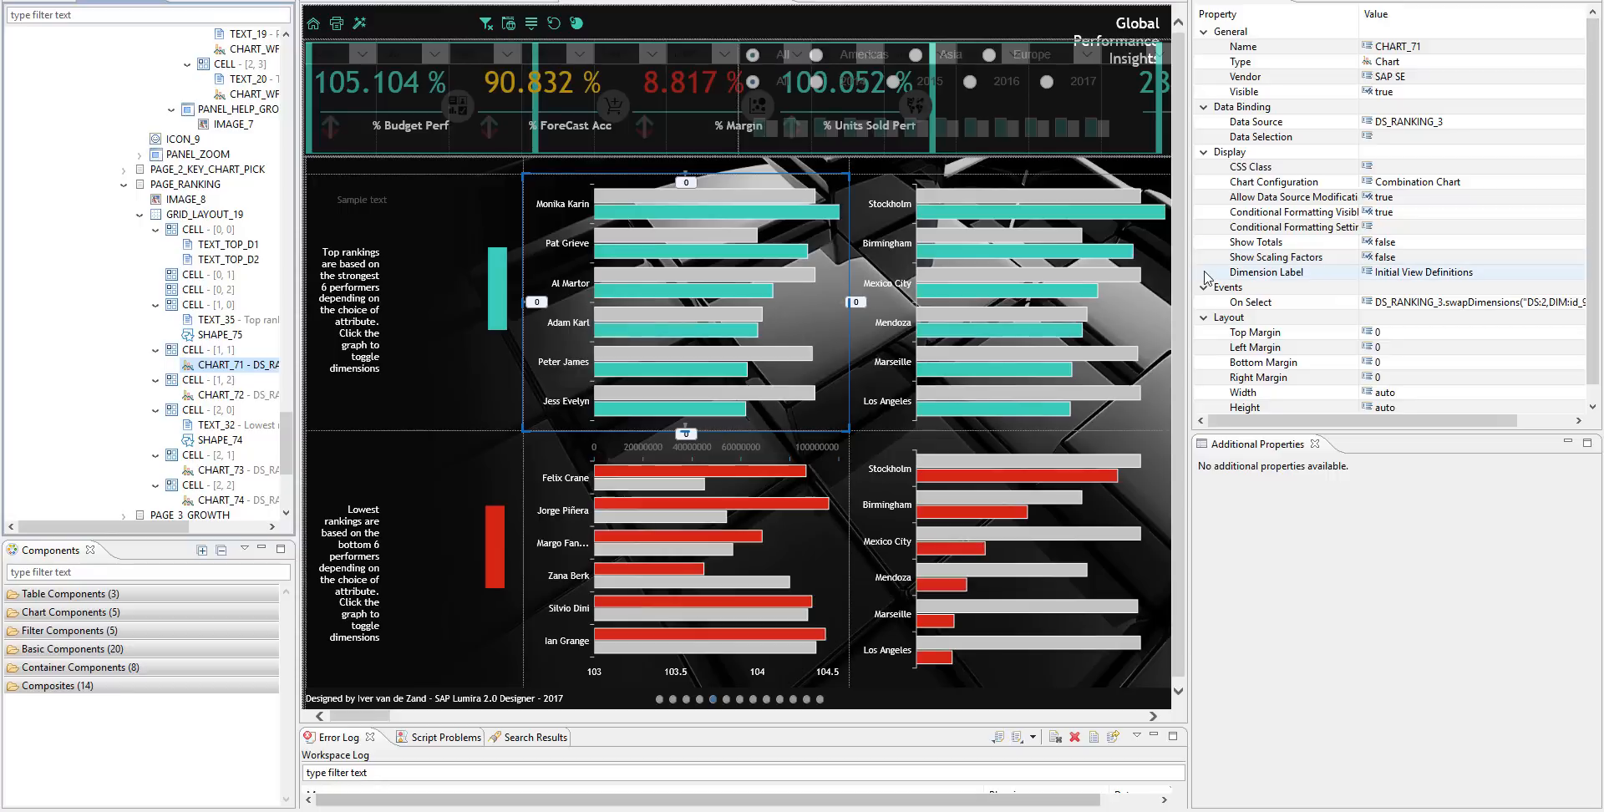
mouse_move(1189, 277)
mouse_down()
mouse_move(1350, 245)
mouse_move(1199, 278)
mouse_up()
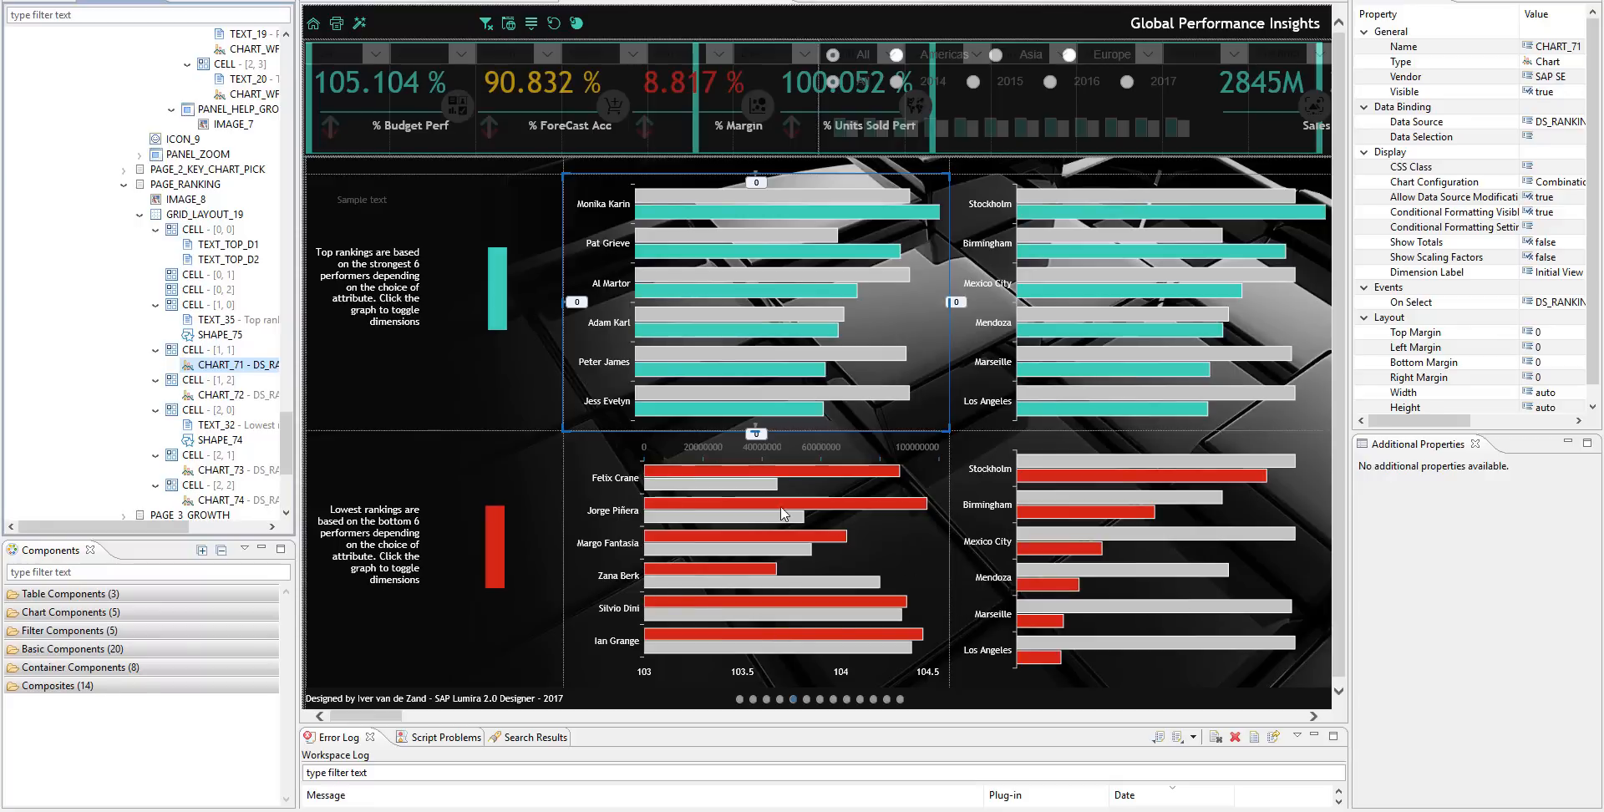
- Collapse GRID_LAYOUT_19 and PAGE_RANKING, and display PAGE_3_GROWTH on the canvas
click(141, 217)
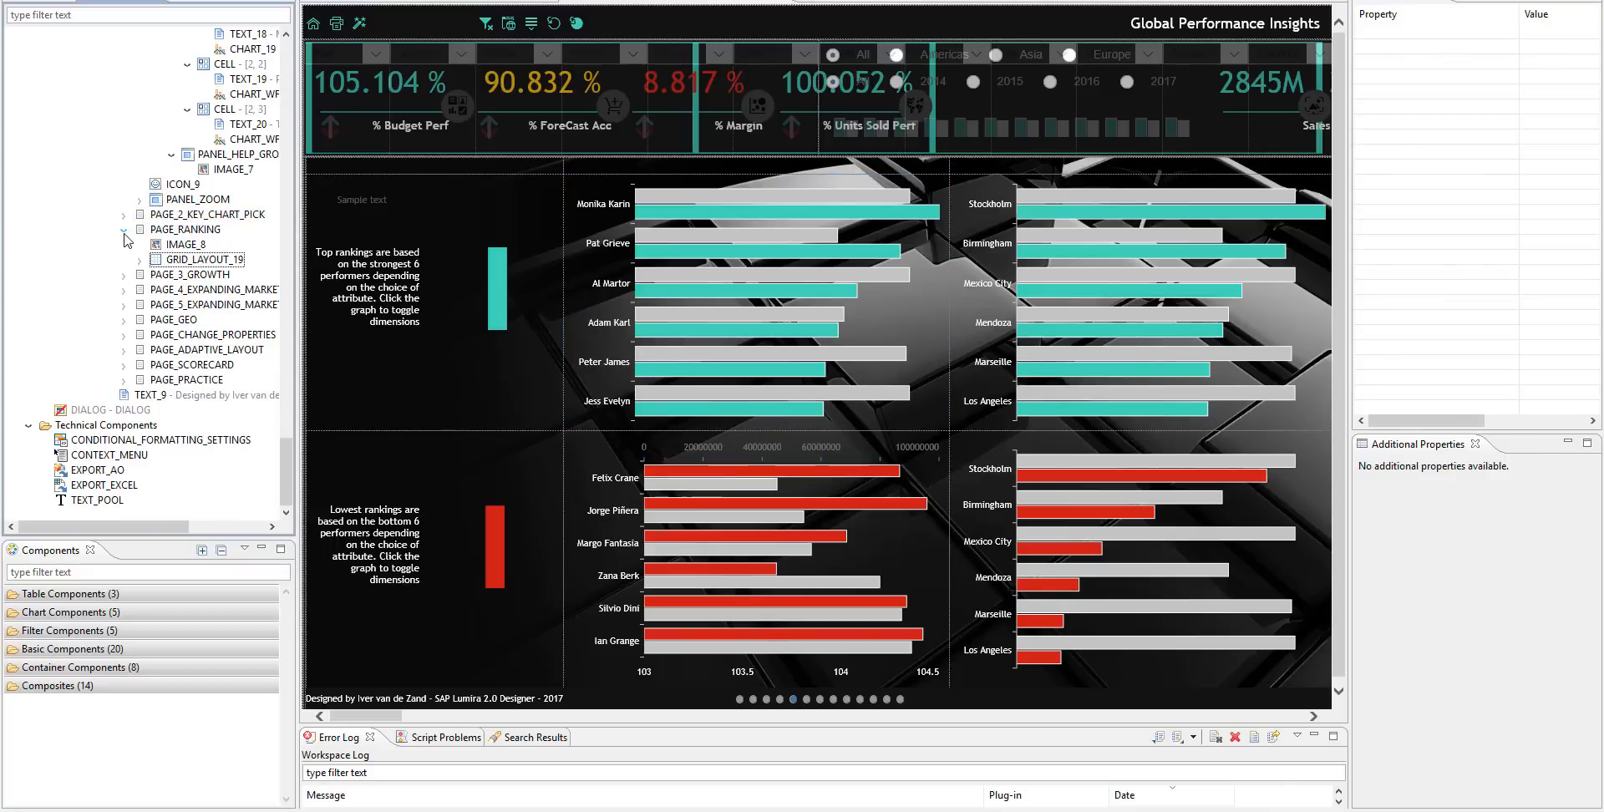
click(124, 232)
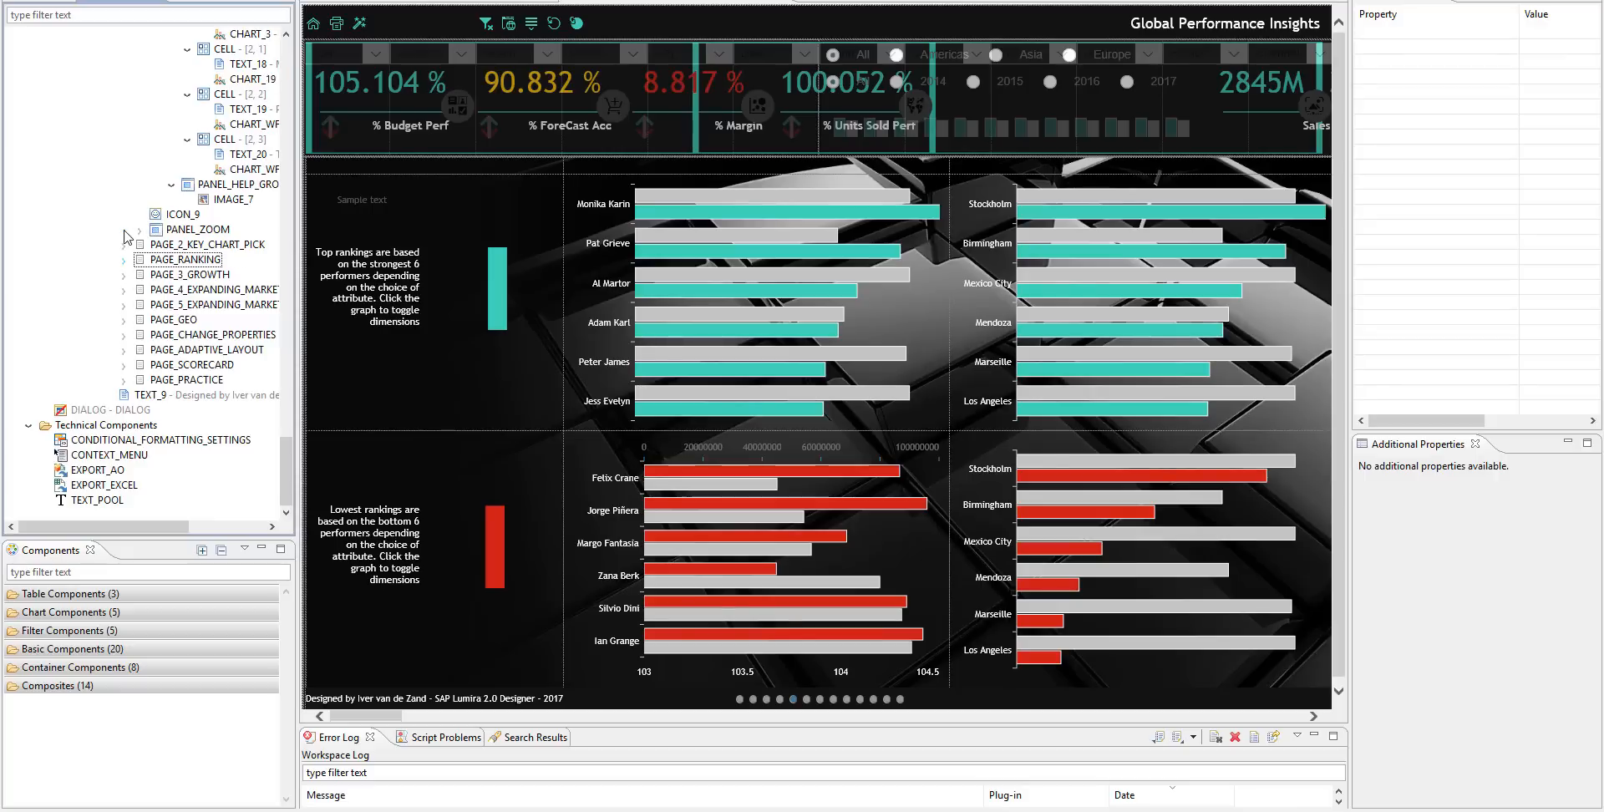
click(153, 278)
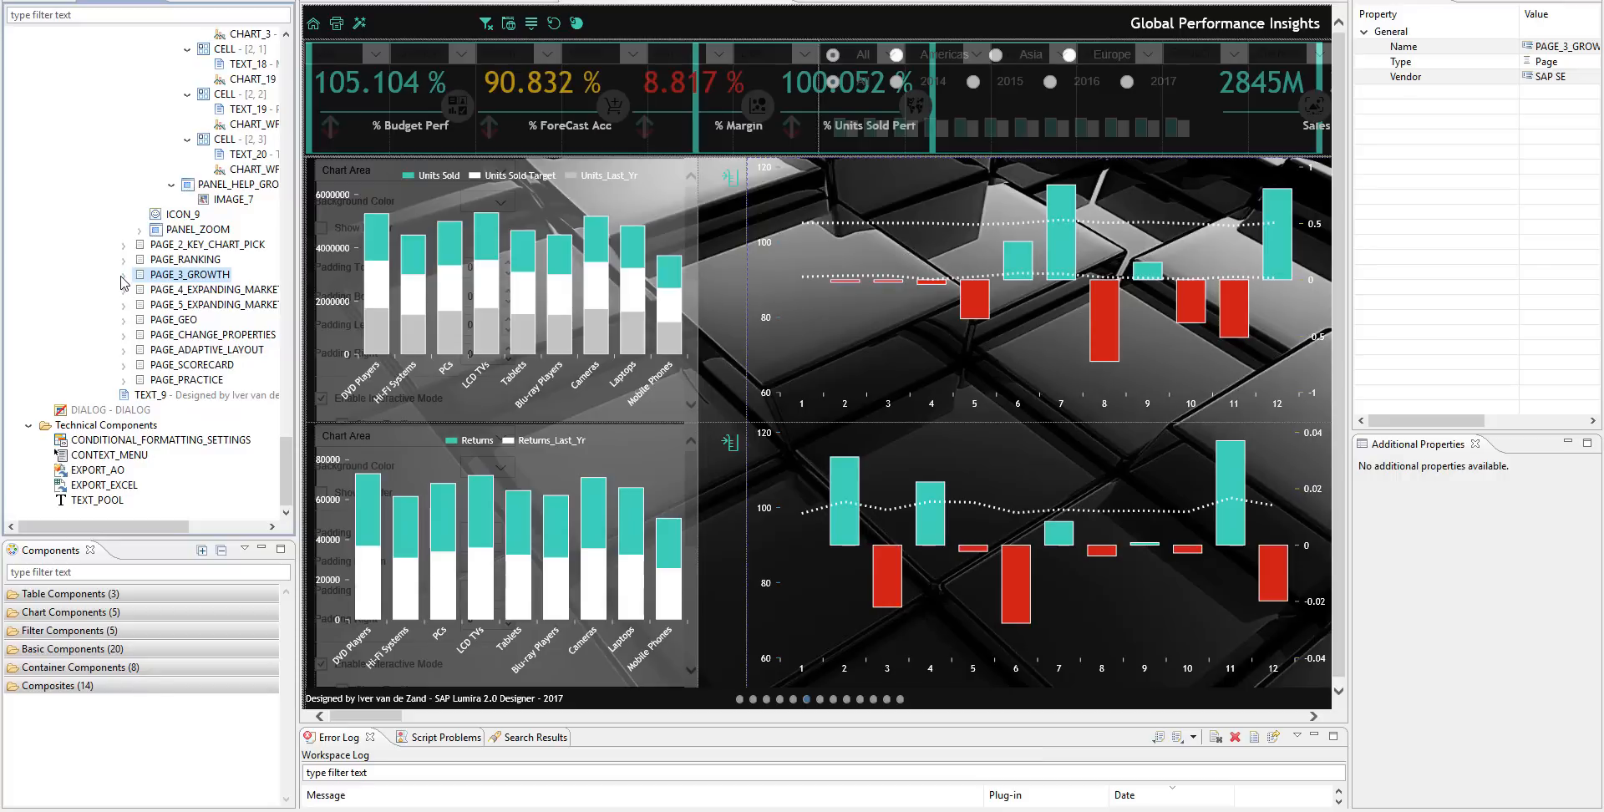
- Expand PAGE_3_GROWTH and GRID_LAYOUT_7, and inspect the properties of the property panel and its chart property component in cell [0, 0]
click(123, 275)
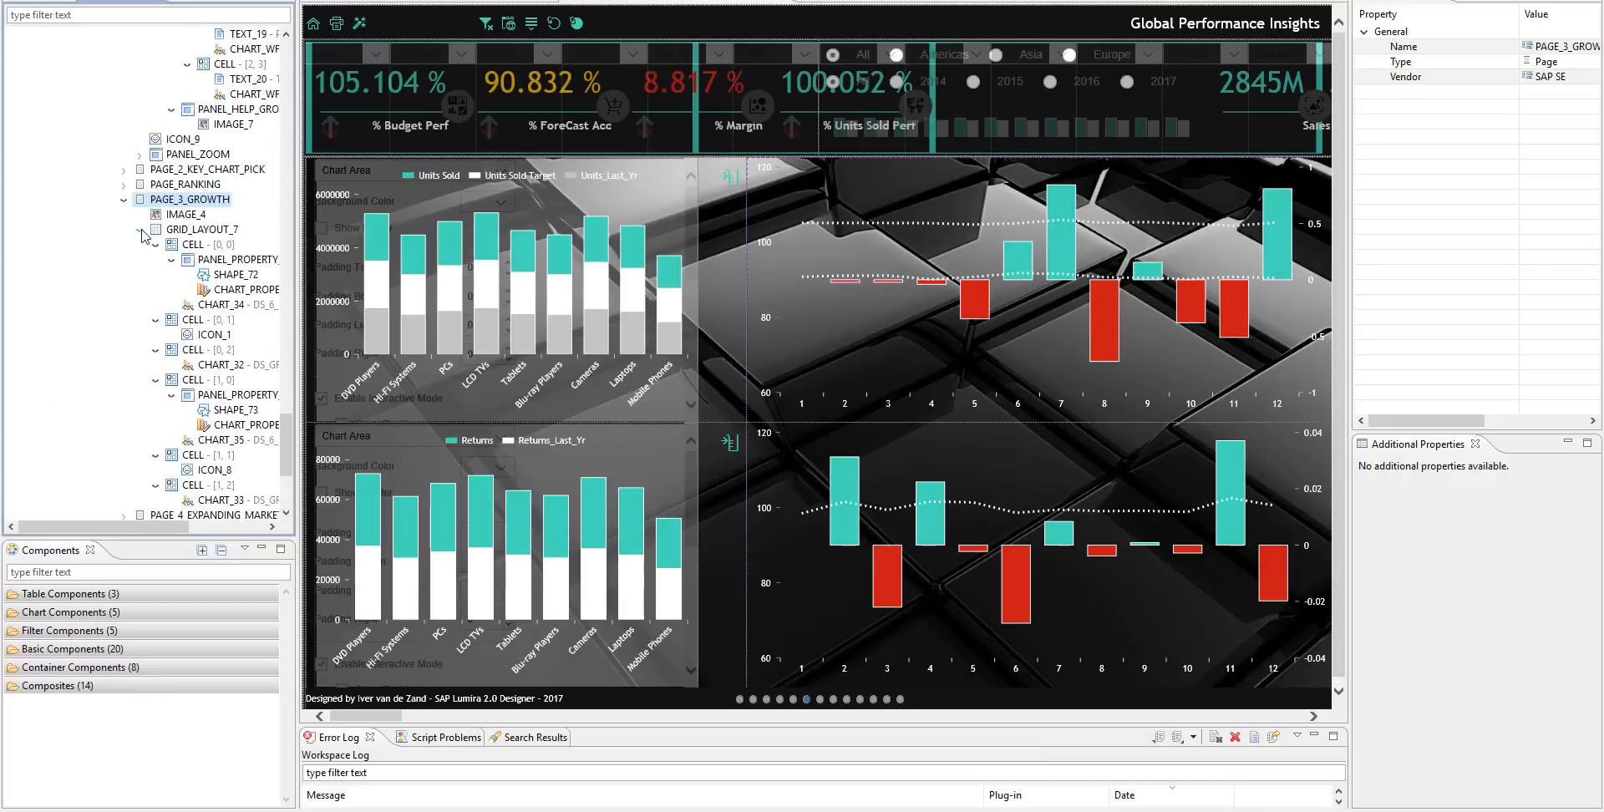
click(141, 230)
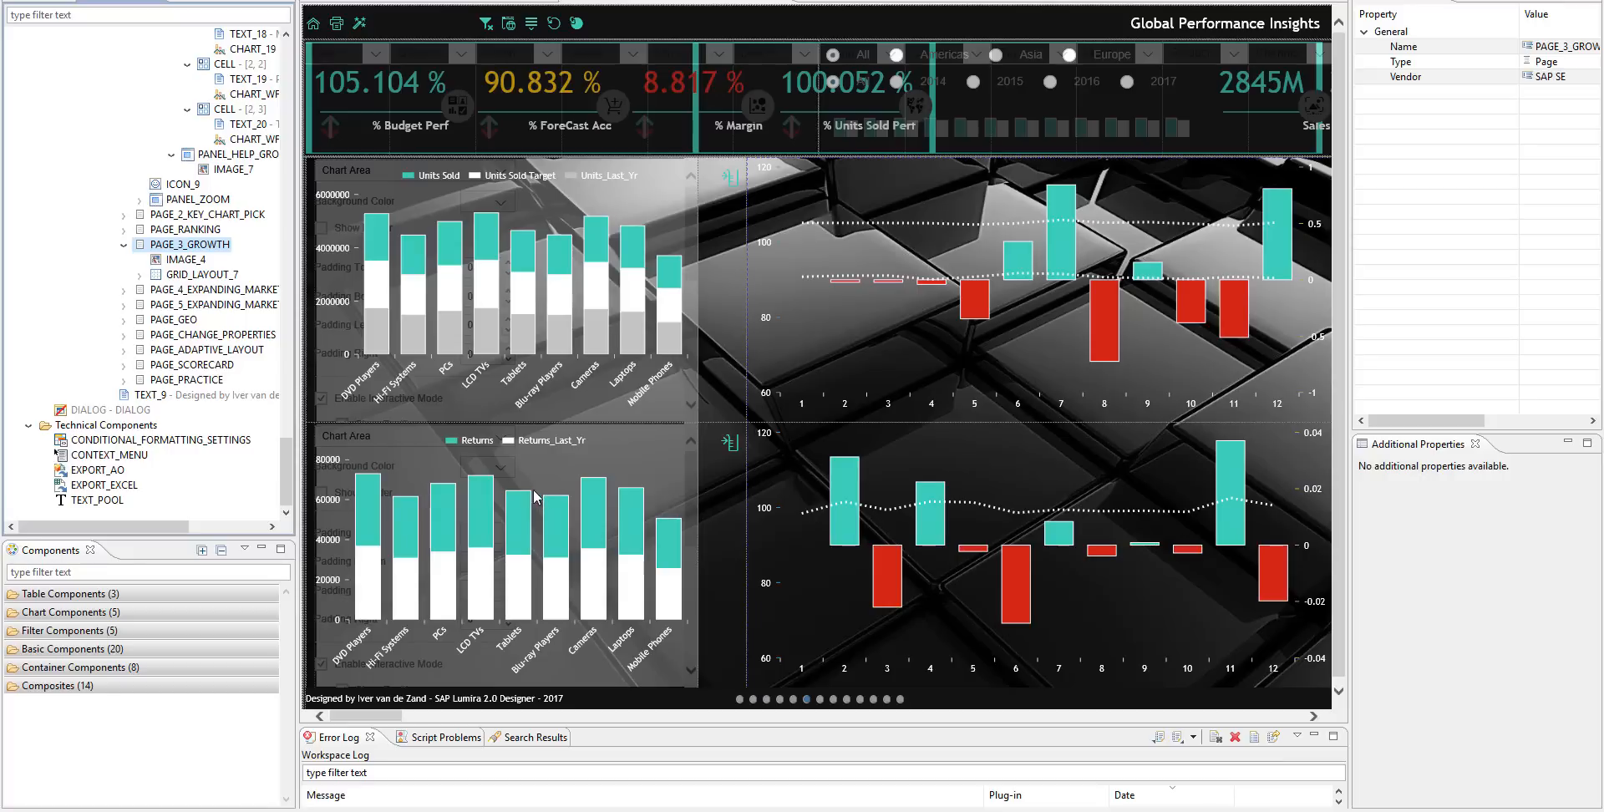
click(139, 274)
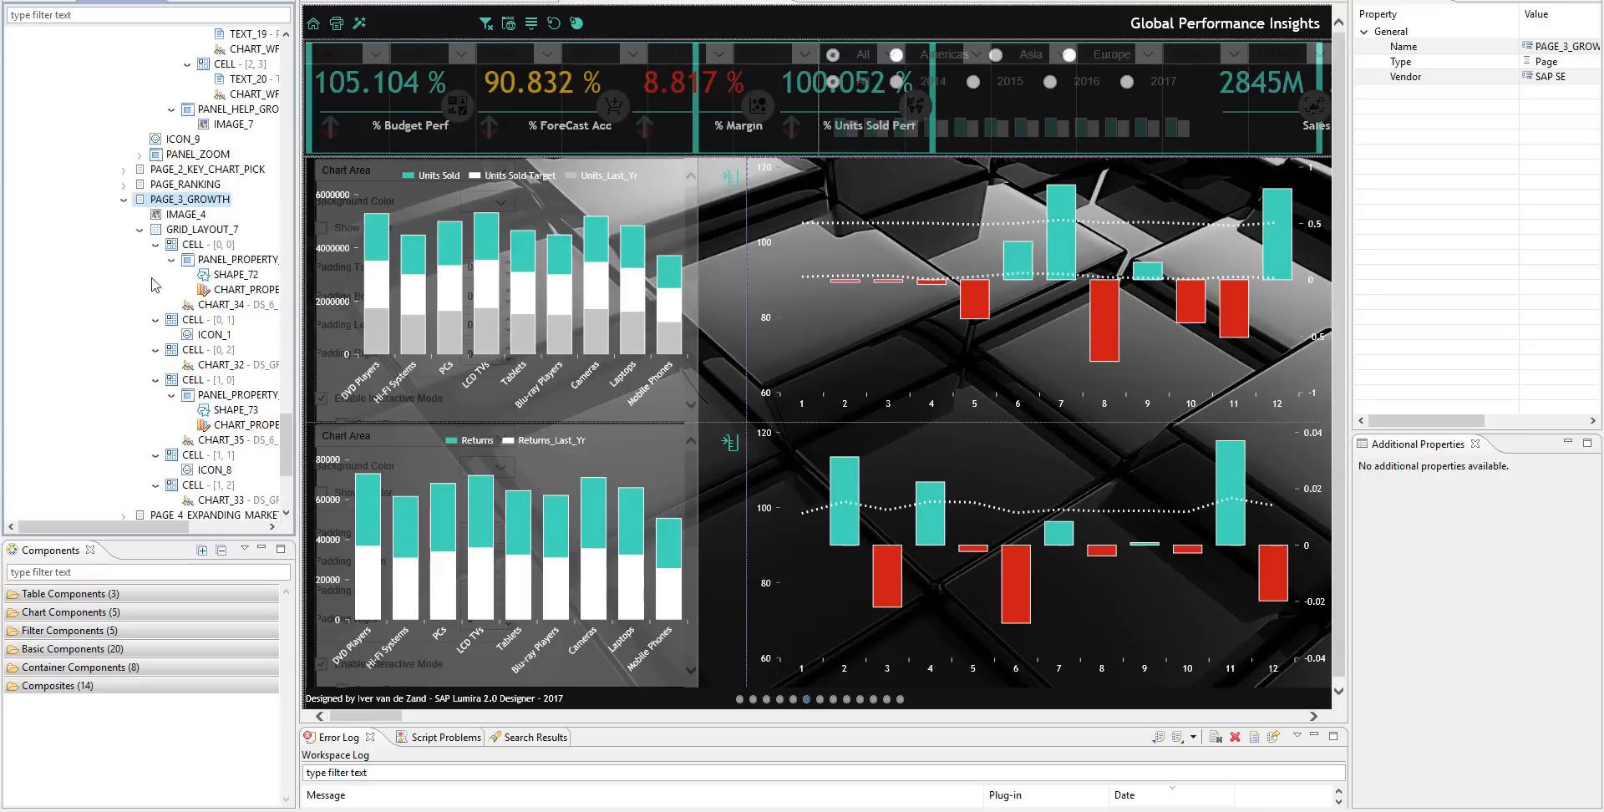
click(221, 266)
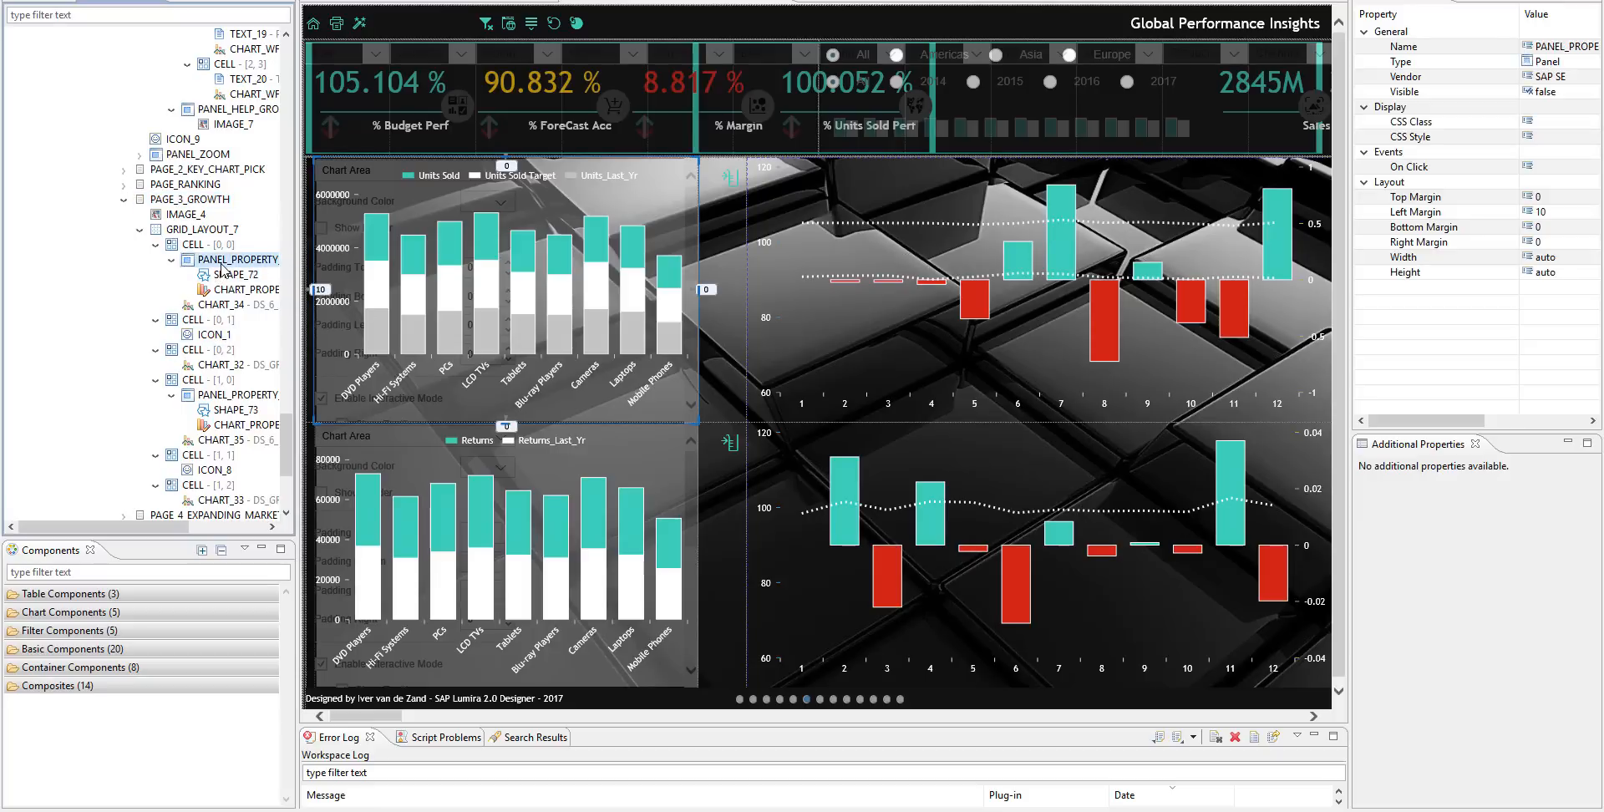
click(238, 289)
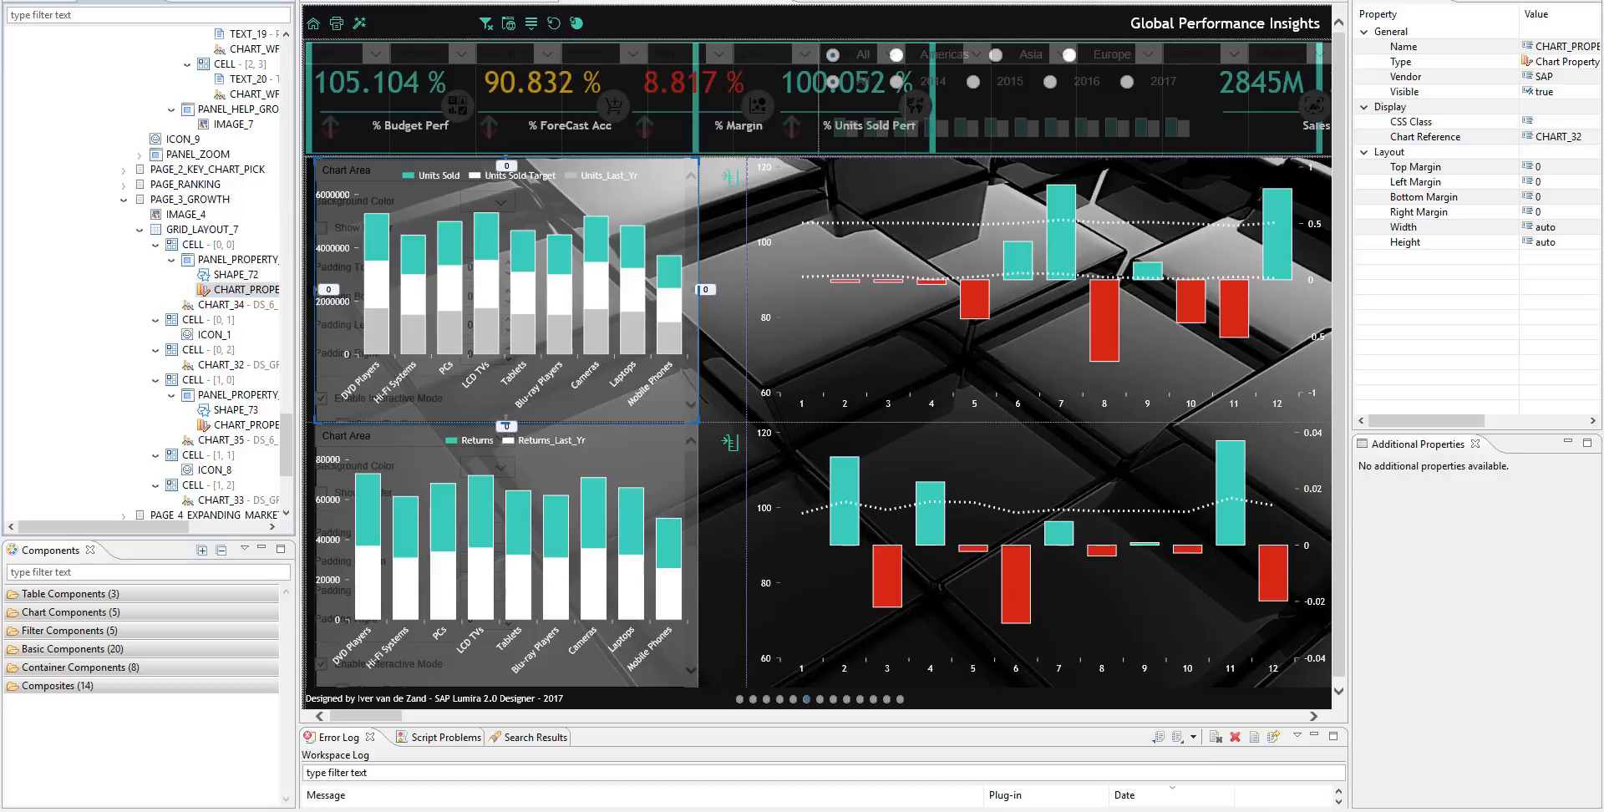
- Switch to the running application, show the lower growth chart's property panel, and enable its data labels
drag(1600, 105, 743, 2)
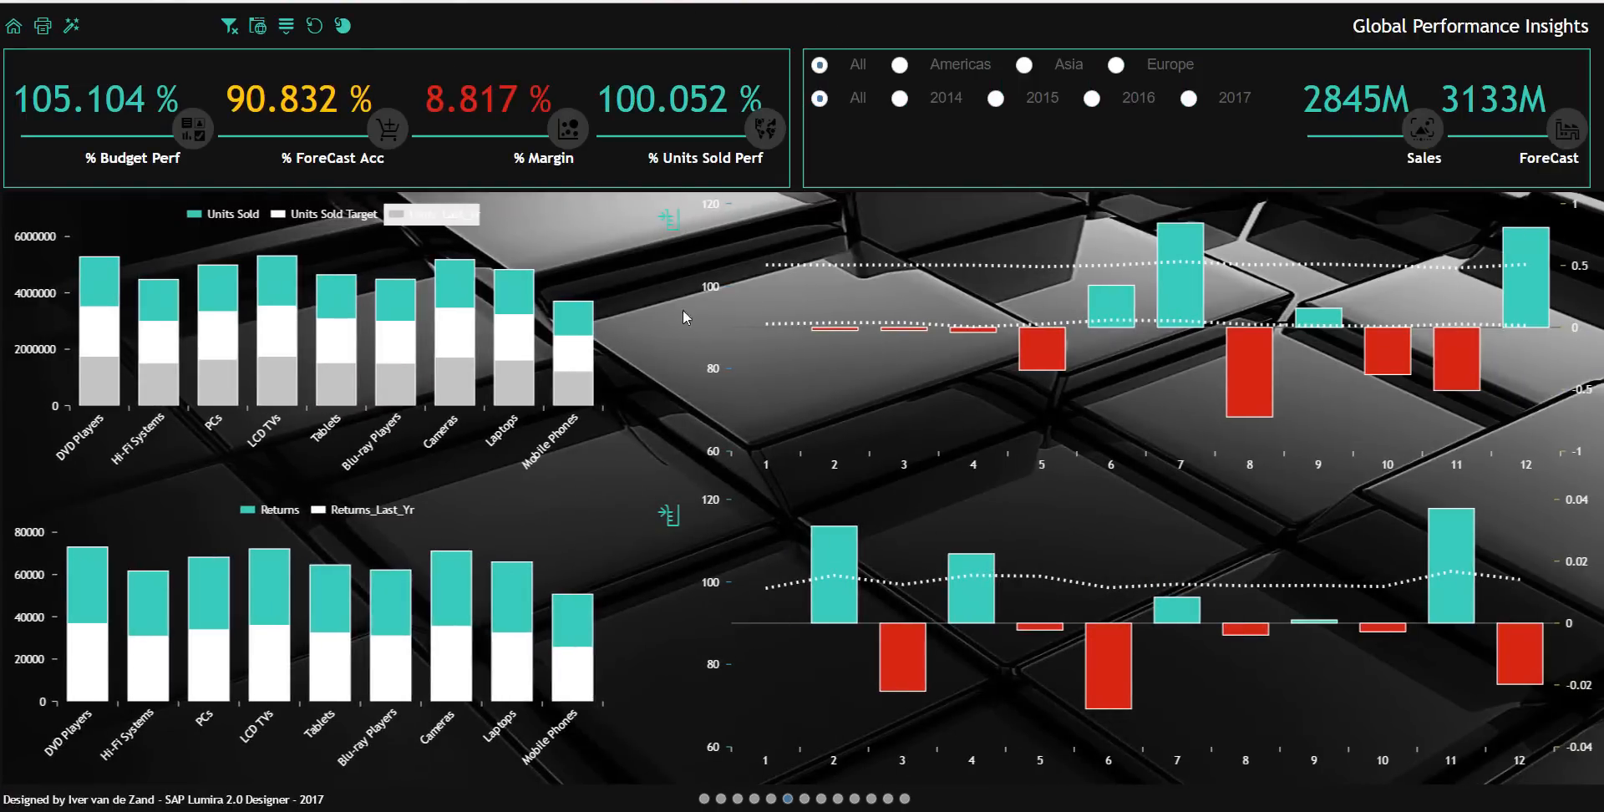
click(668, 515)
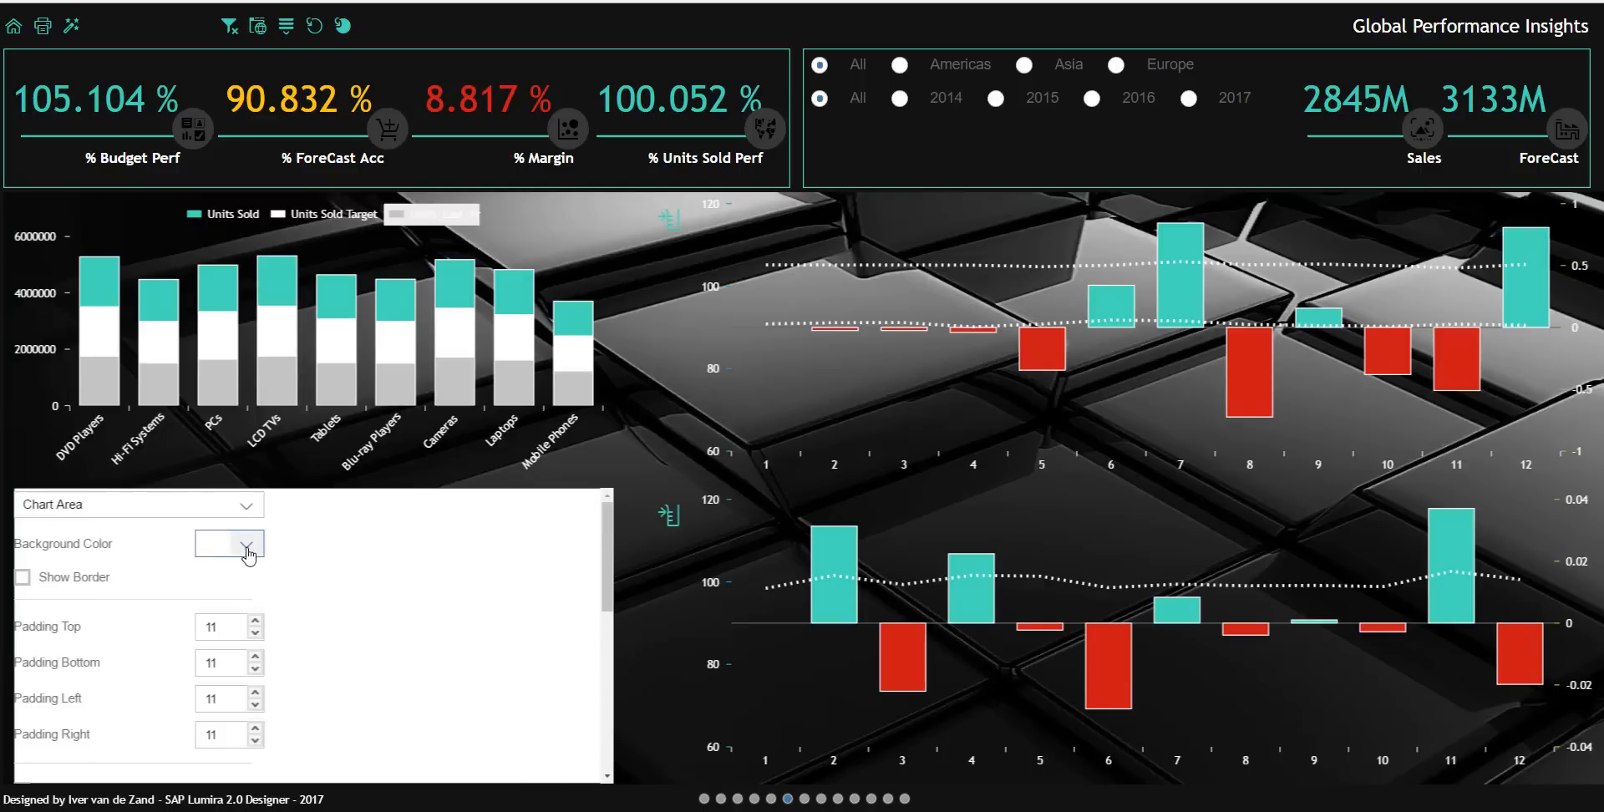
click(245, 506)
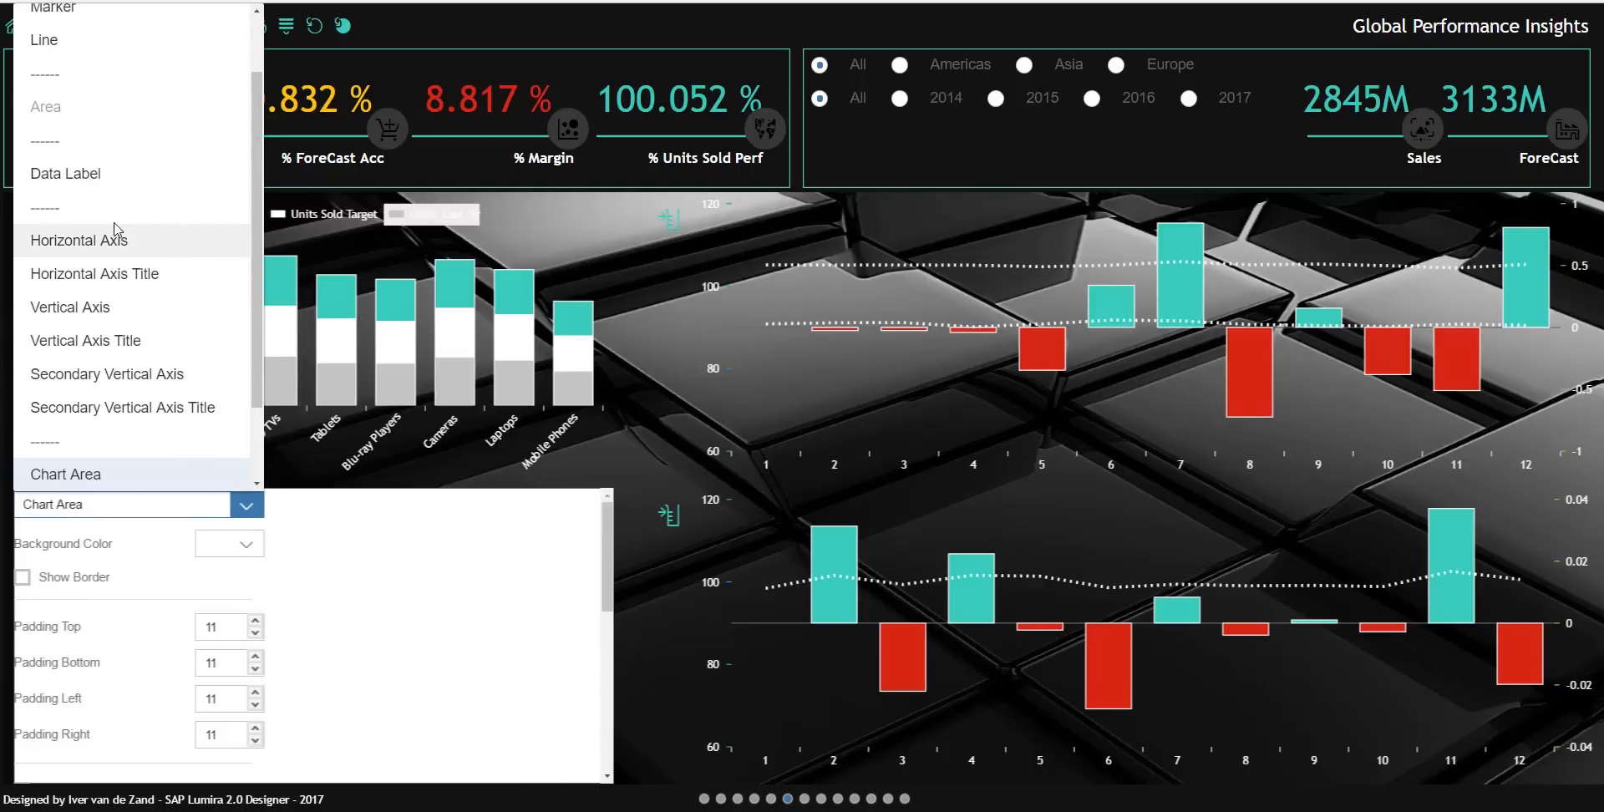
click(98, 179)
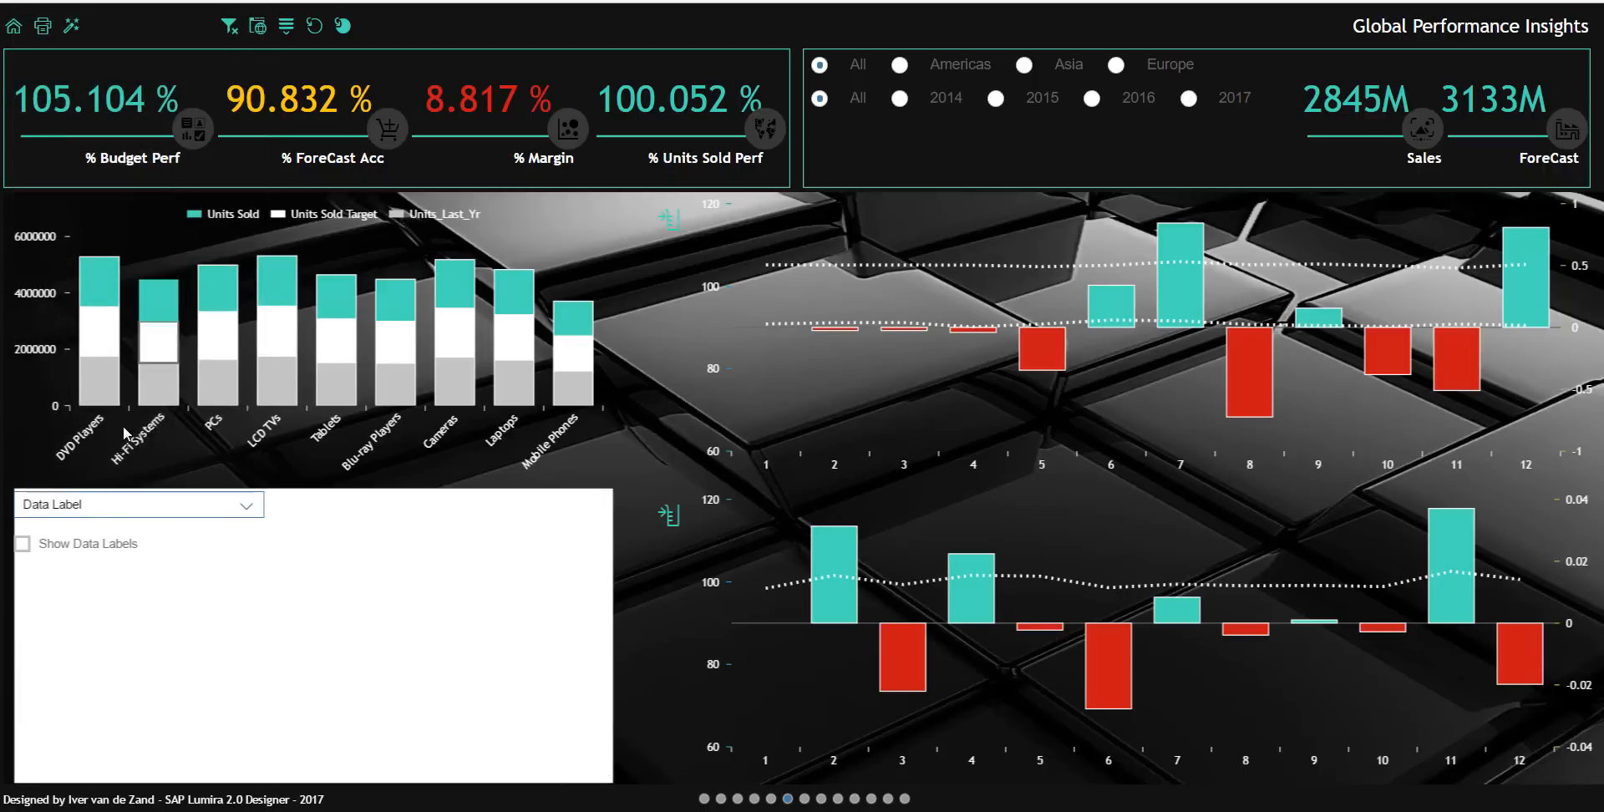
click(25, 545)
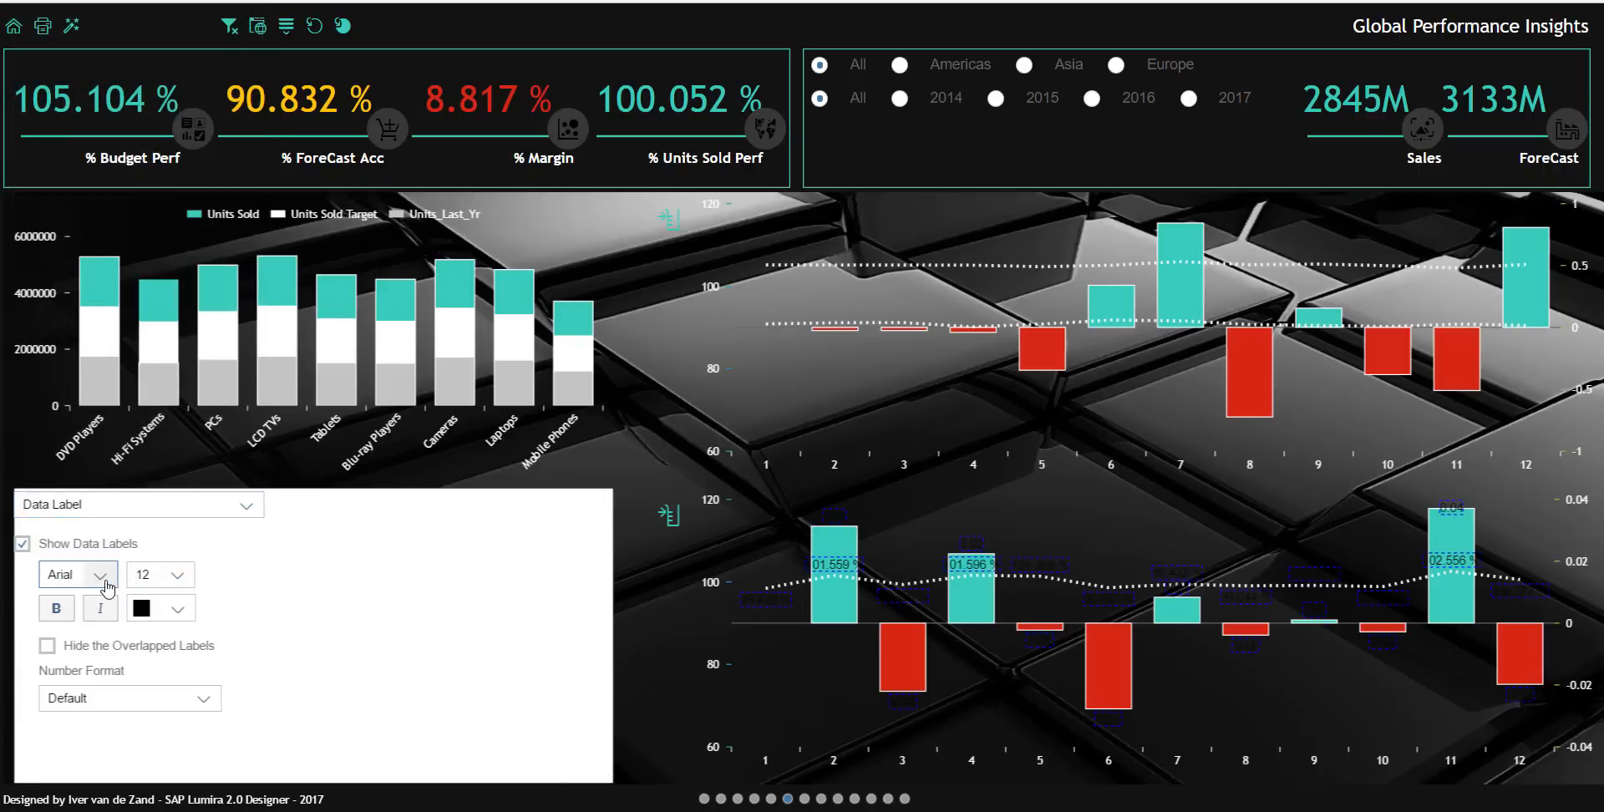
- Change the font of the lower growth chart's data labels and set their colour to orange
click(100, 576)
click(84, 672)
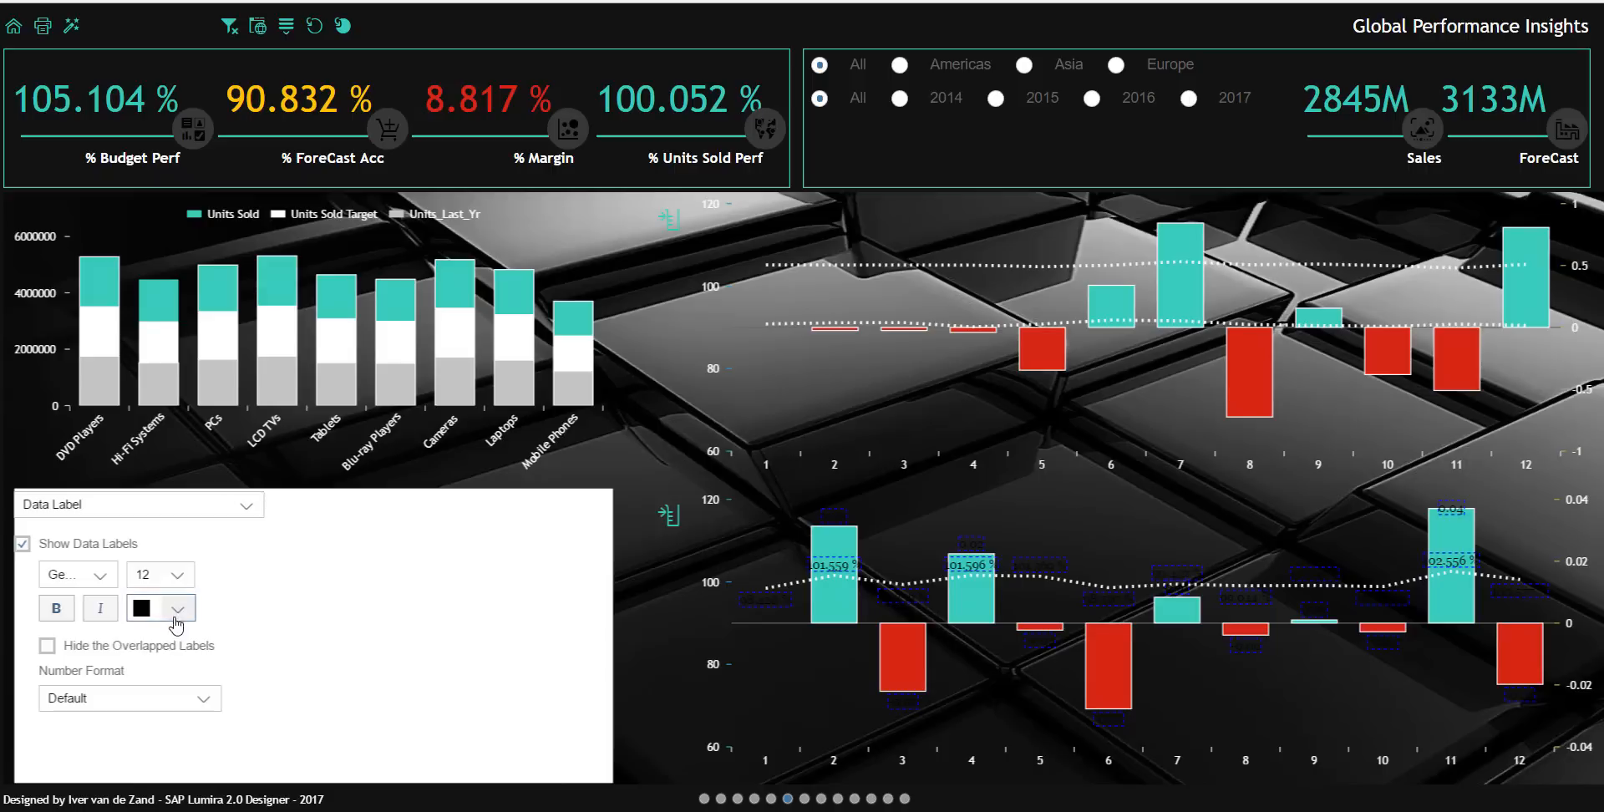
click(177, 609)
click(147, 645)
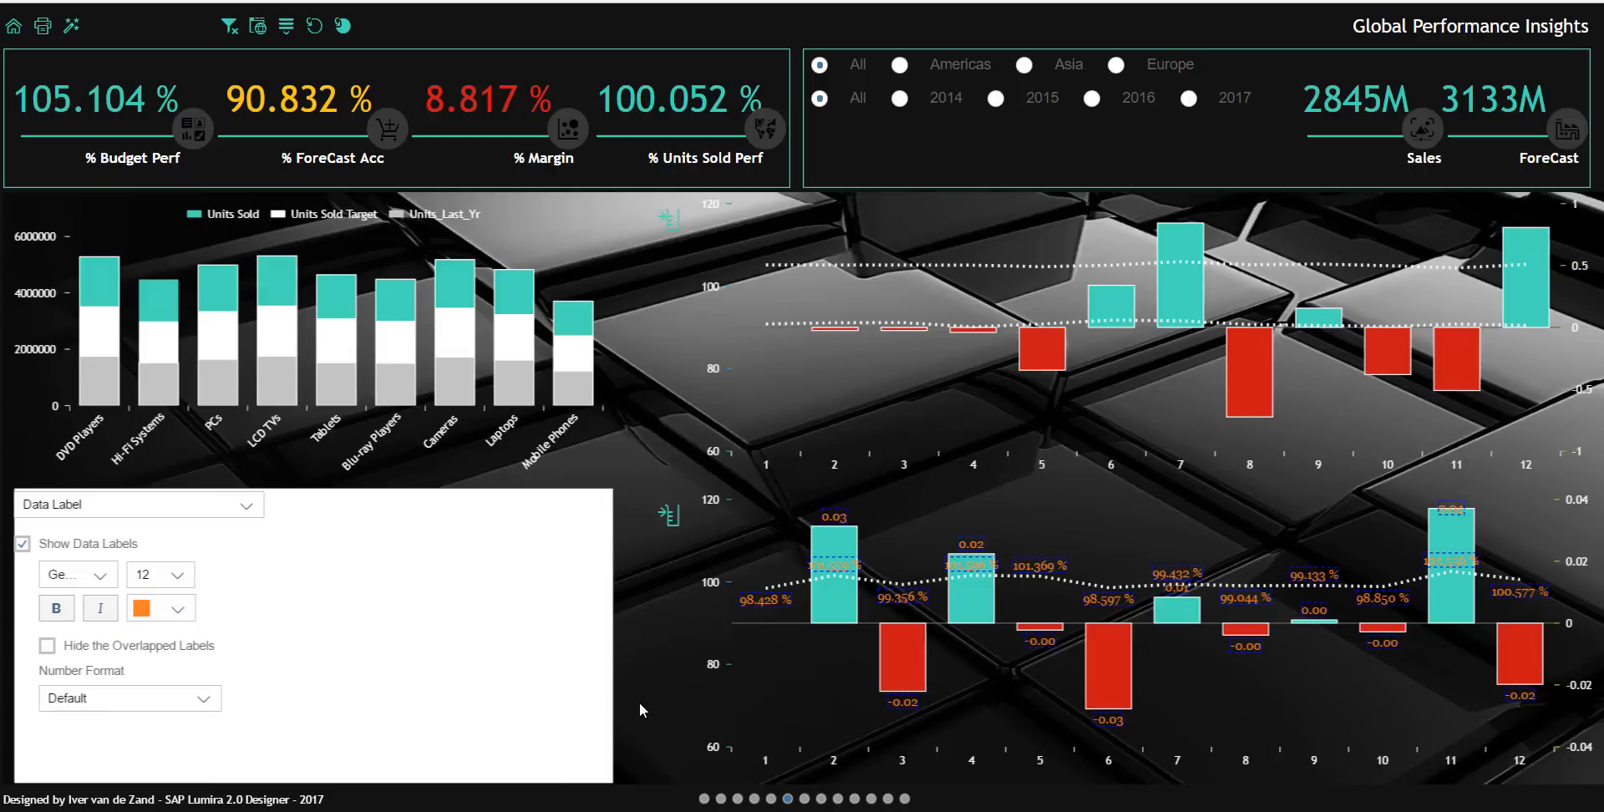
- Review the list of formattable chart elements, close the lower chart's property panel, and briefly show it again
click(250, 510)
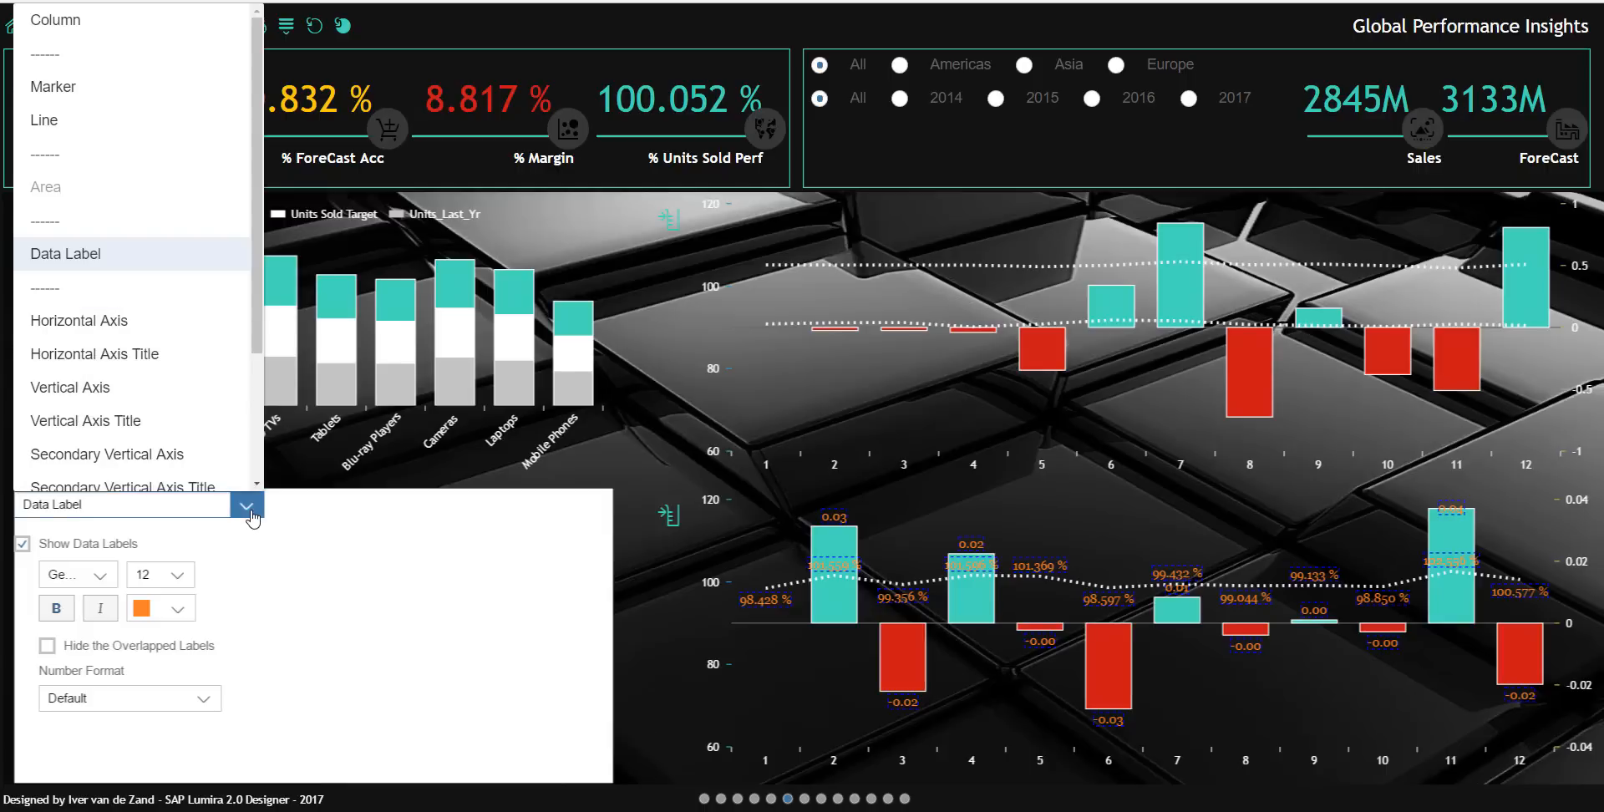
click(249, 511)
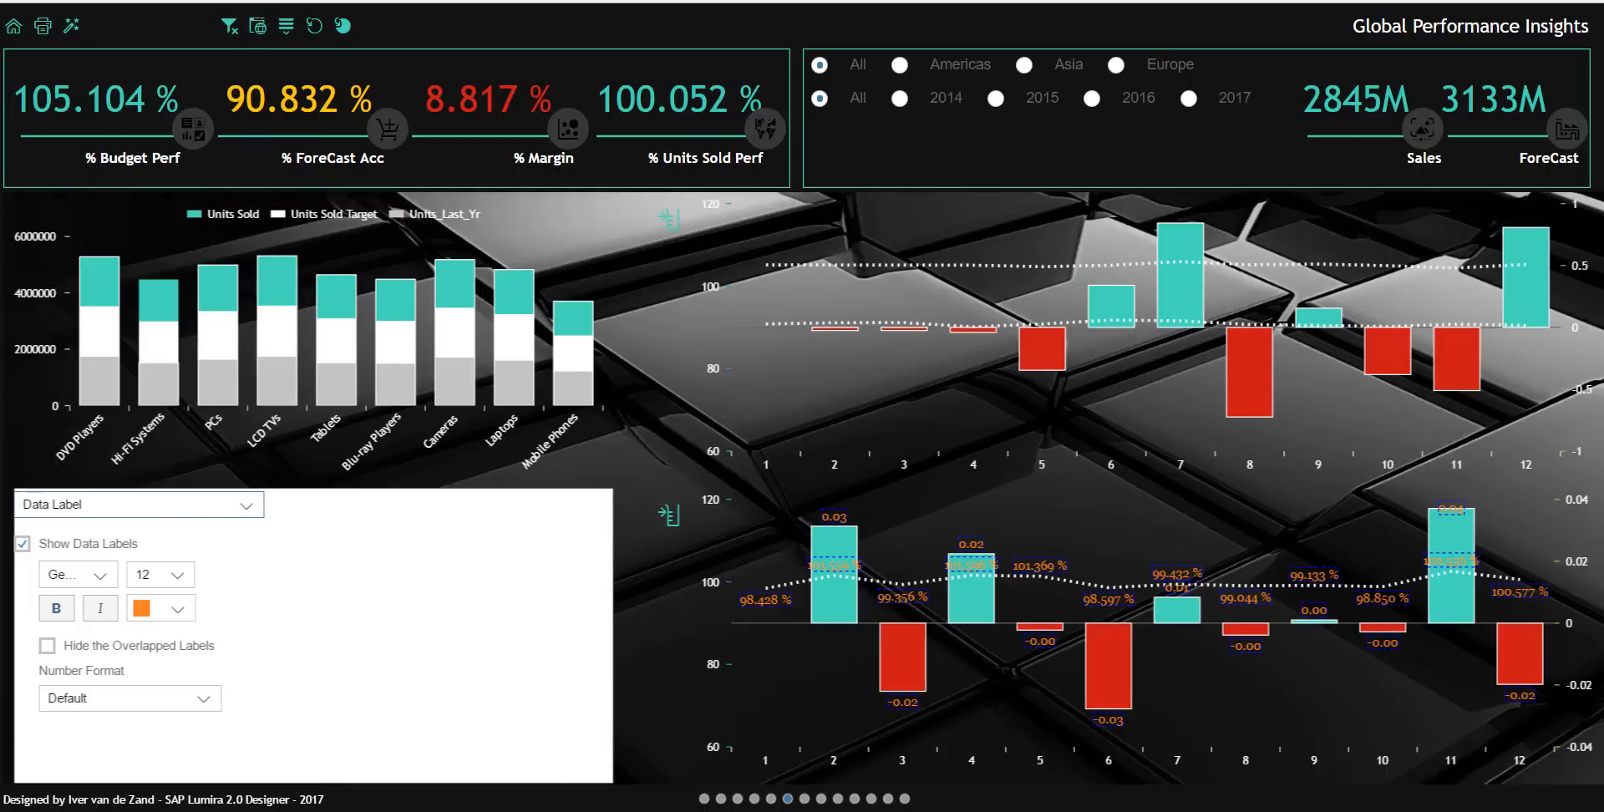
click(665, 517)
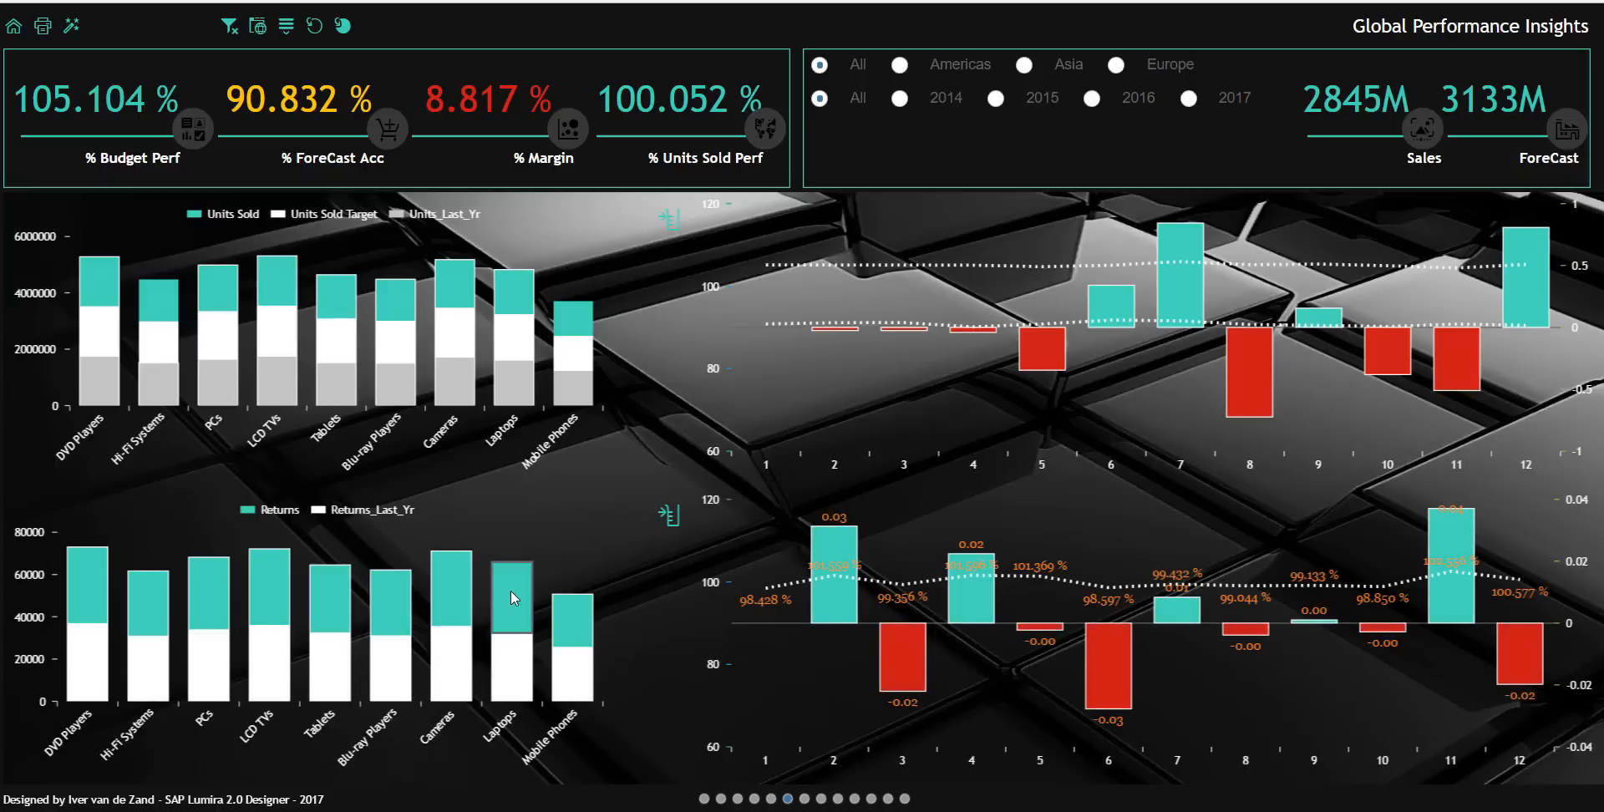
click(673, 518)
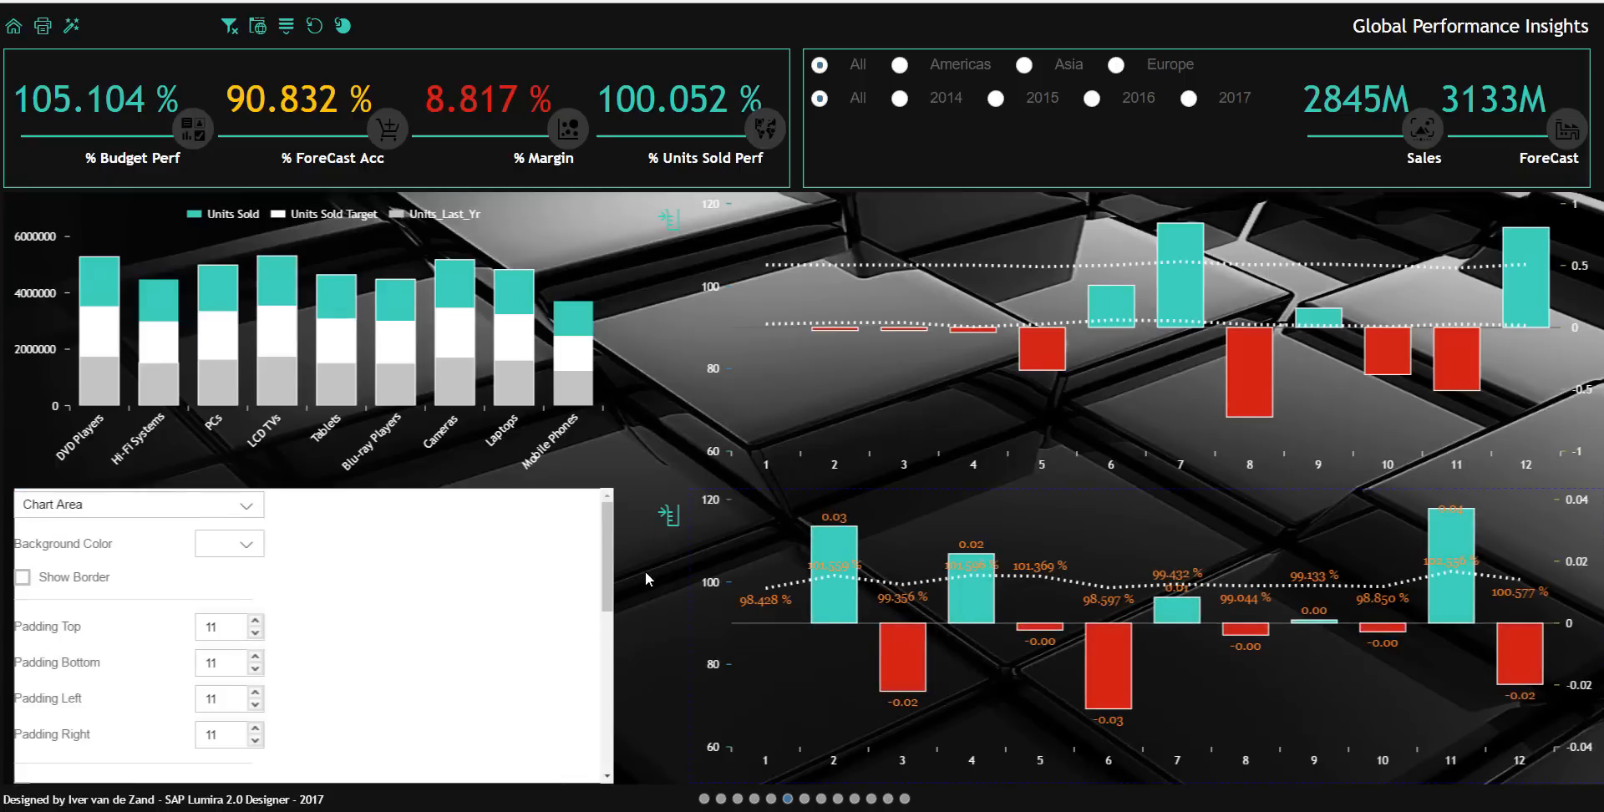
click(669, 519)
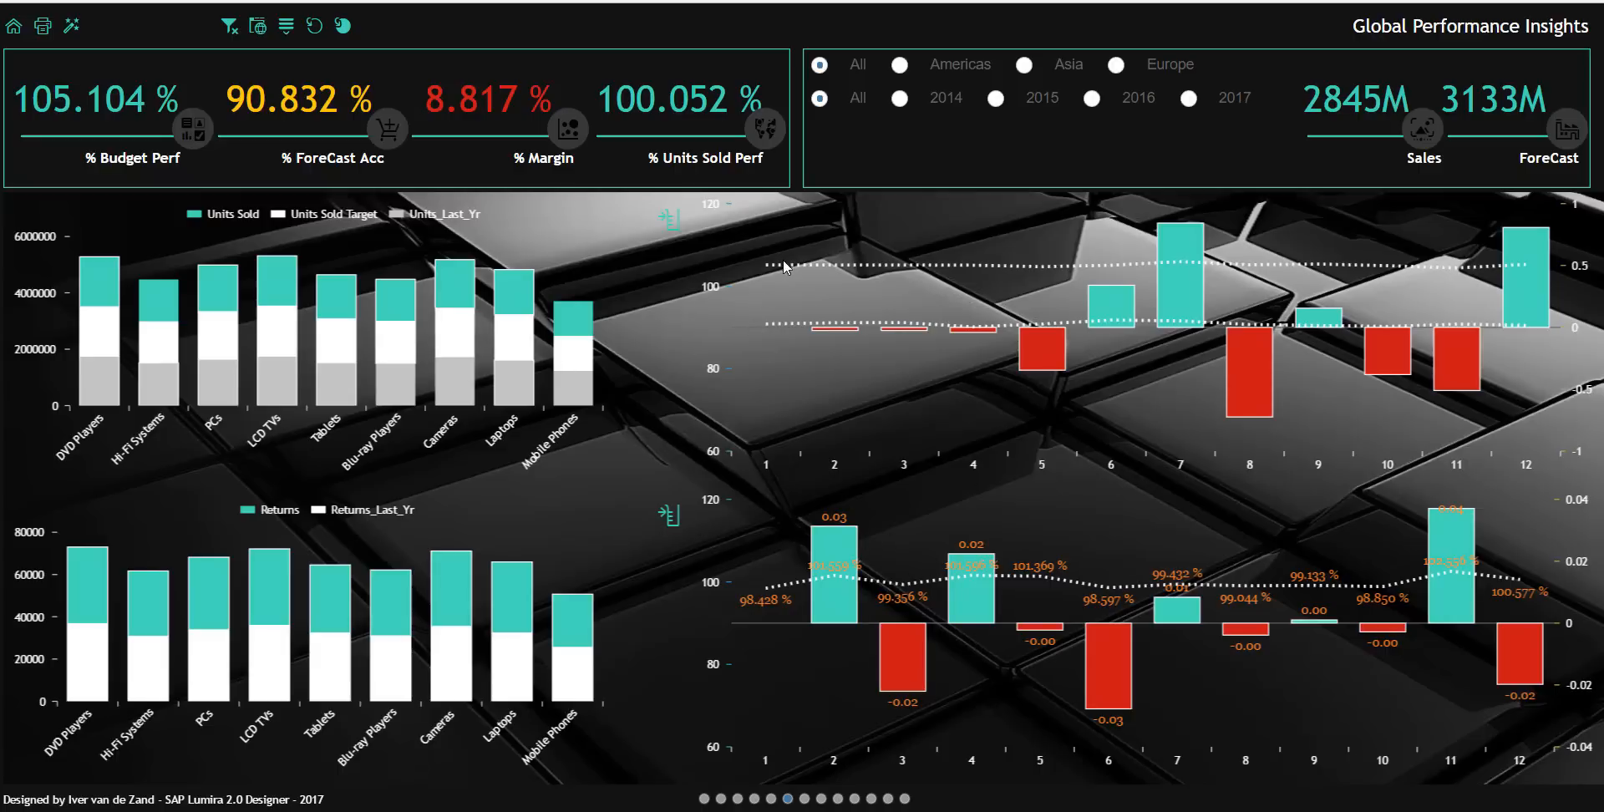
- Enable Show Axis Title under Horizontal Axis Title for the upper growth chart and close its property panel
click(670, 220)
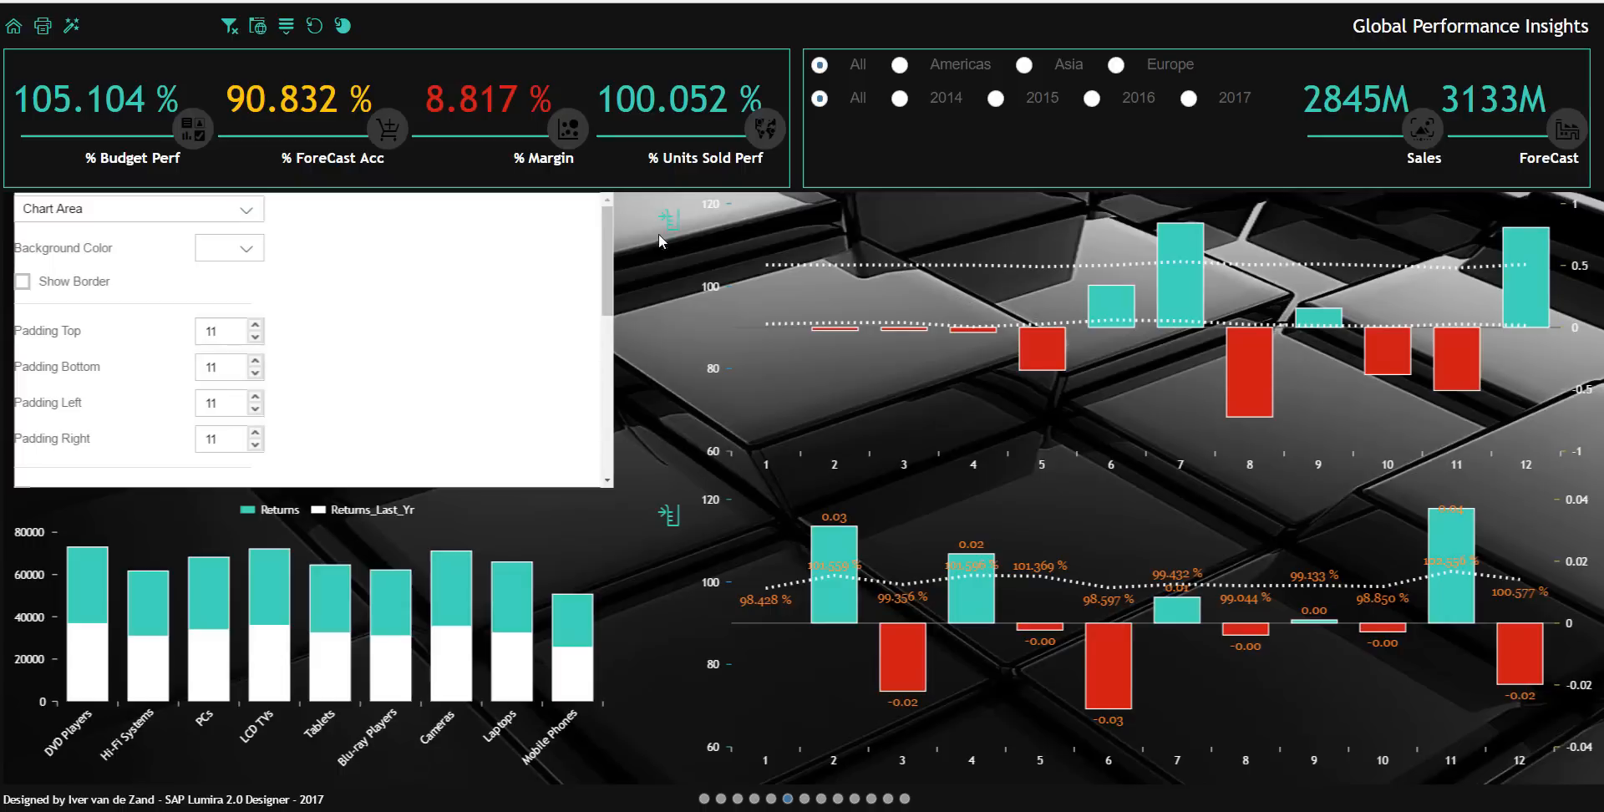
click(246, 213)
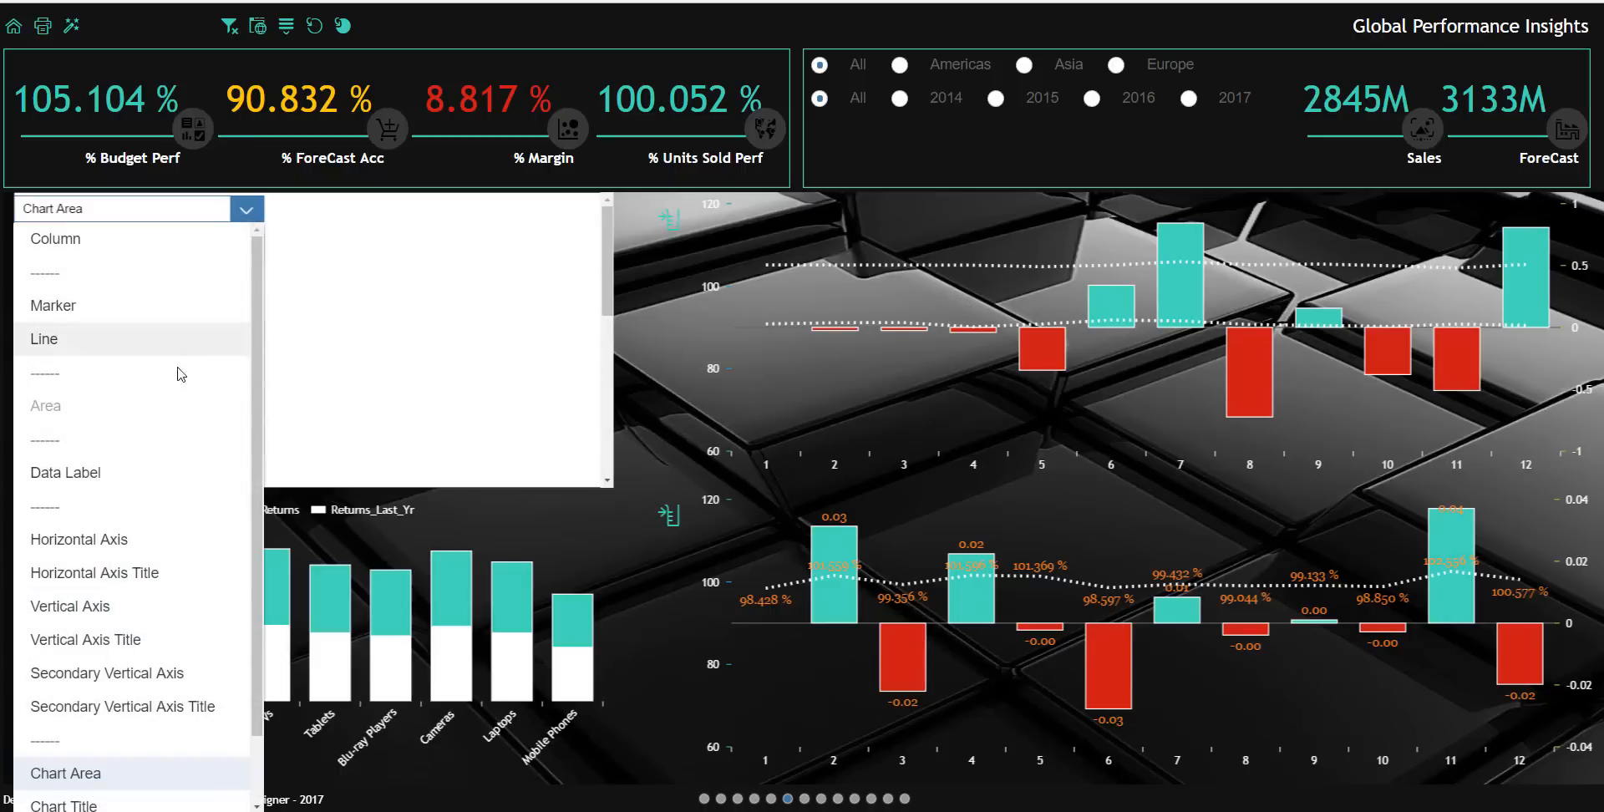
click(106, 581)
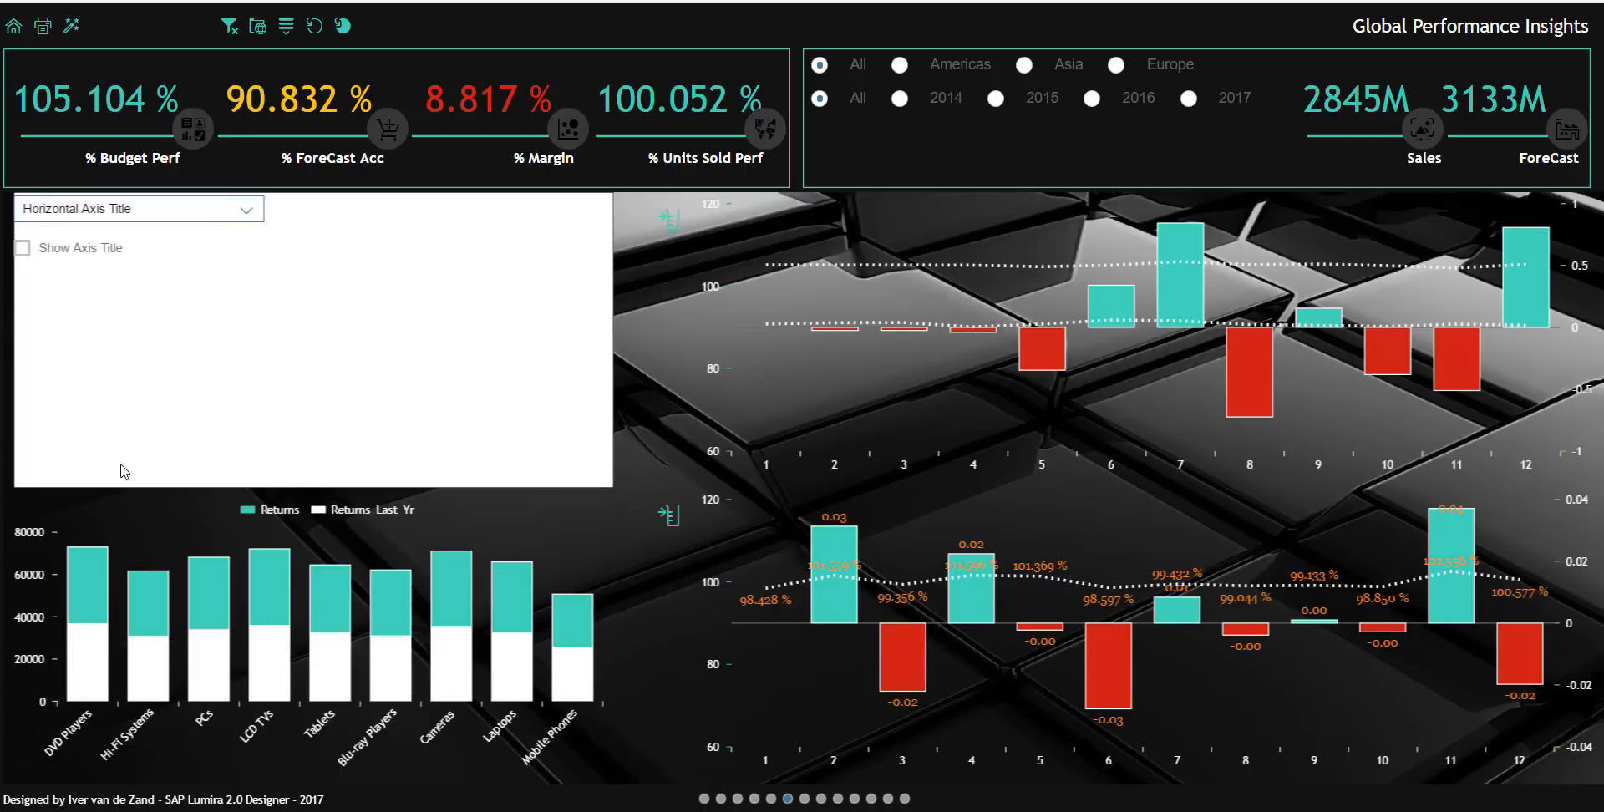
click(23, 249)
click(668, 228)
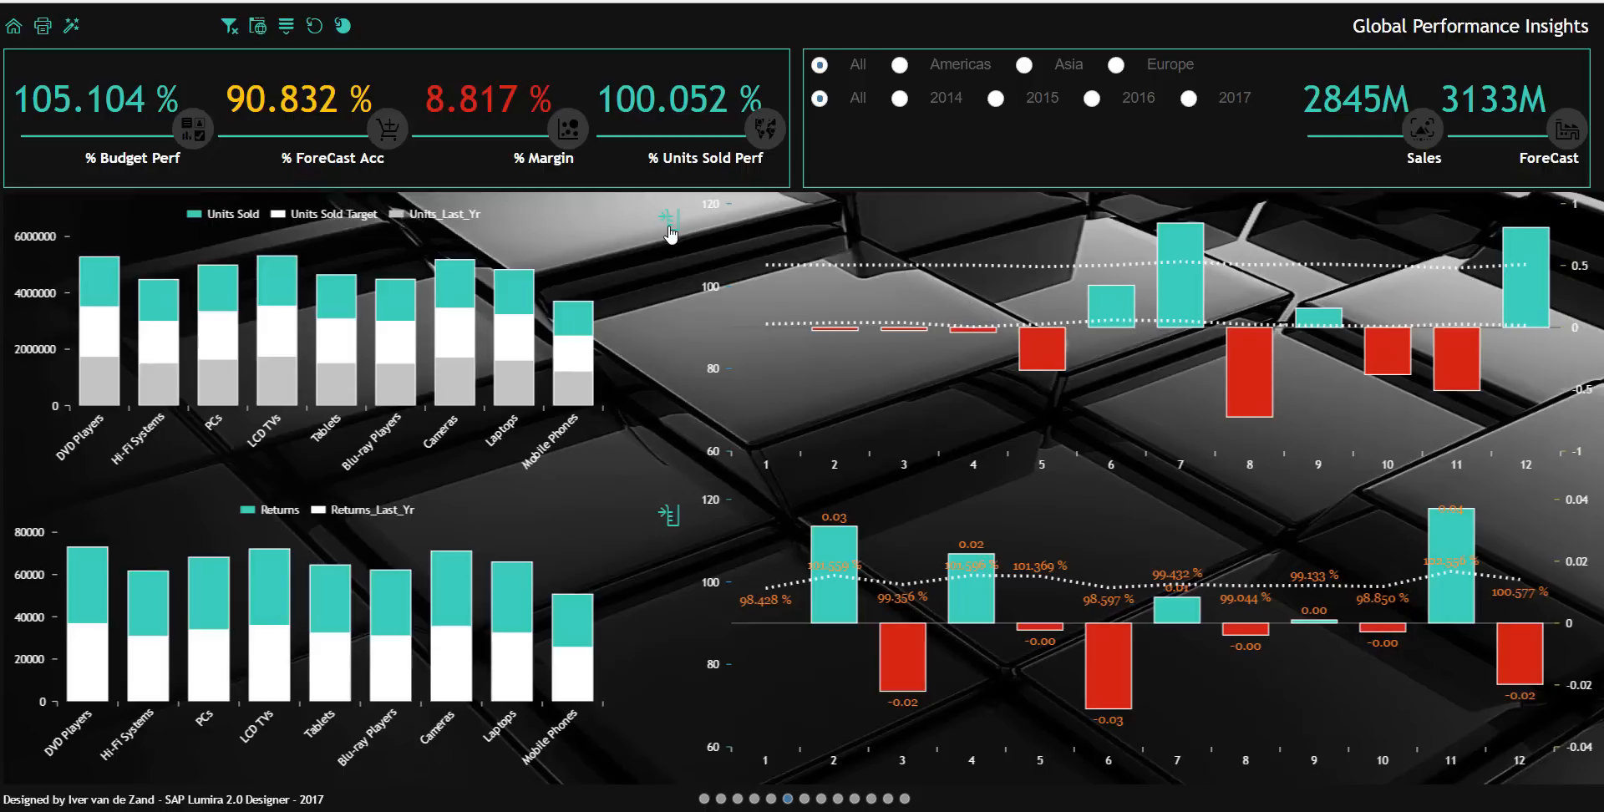